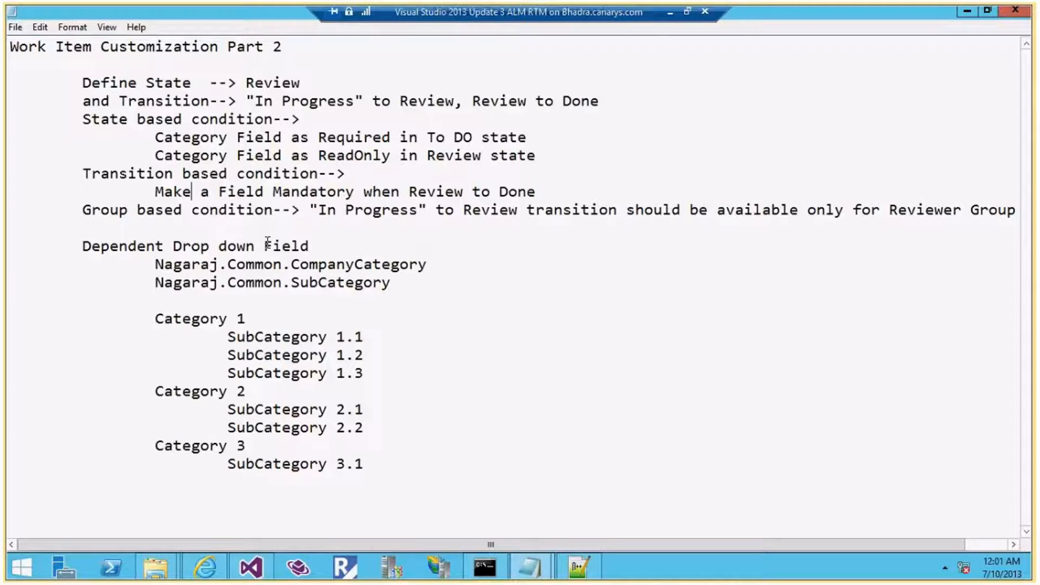
# Highlight the Category rule, the In Progress condition and the Reviewer group in the notes
pyautogui.click(156, 137)
pyautogui.moveTo(156, 137); pyautogui.dragTo(228, 140)
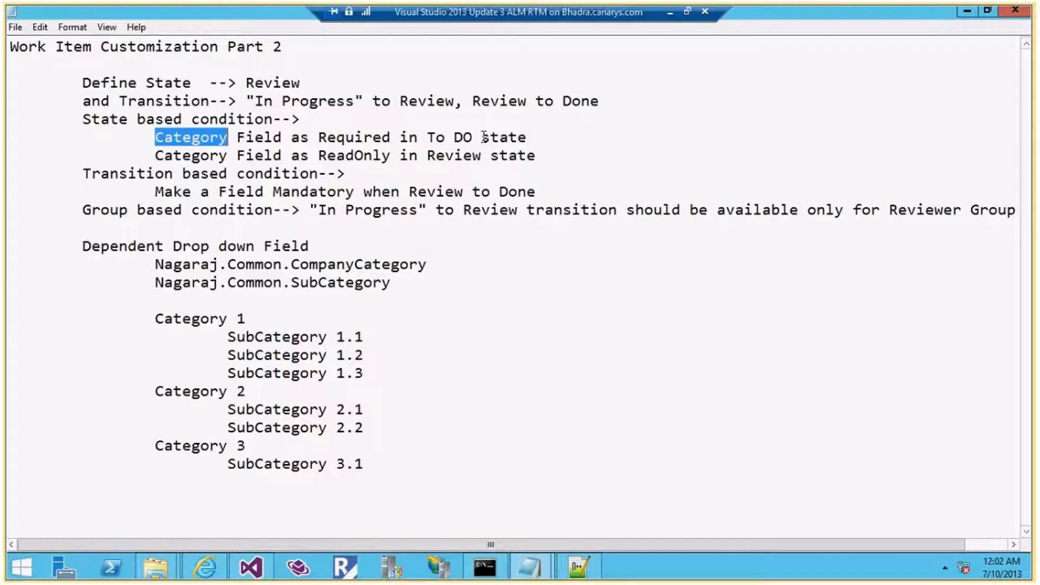
pyautogui.moveTo(319, 210); pyautogui.dragTo(510, 212)
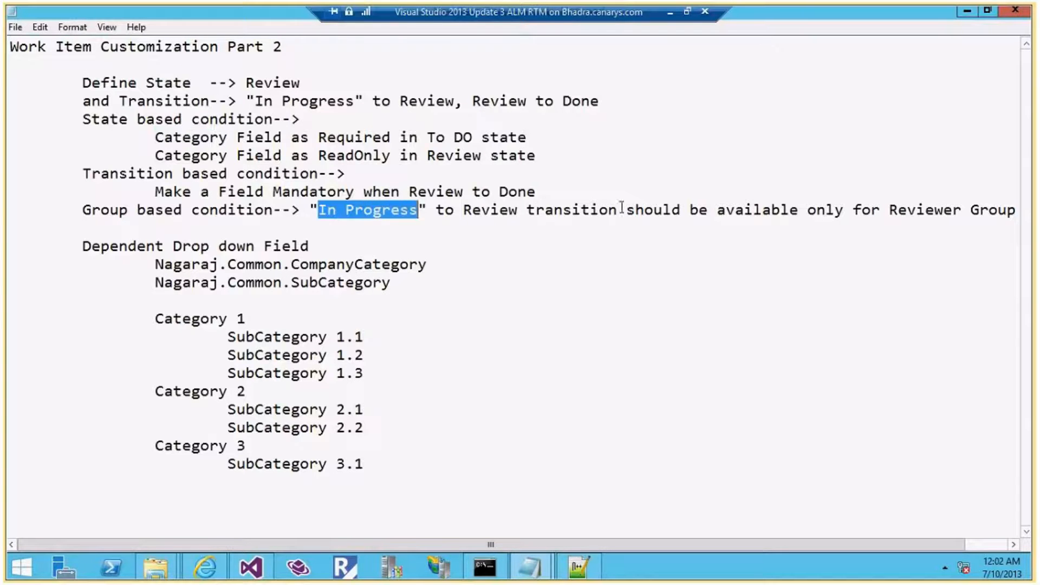
pyautogui.moveTo(890, 213); pyautogui.dragTo(953, 211)
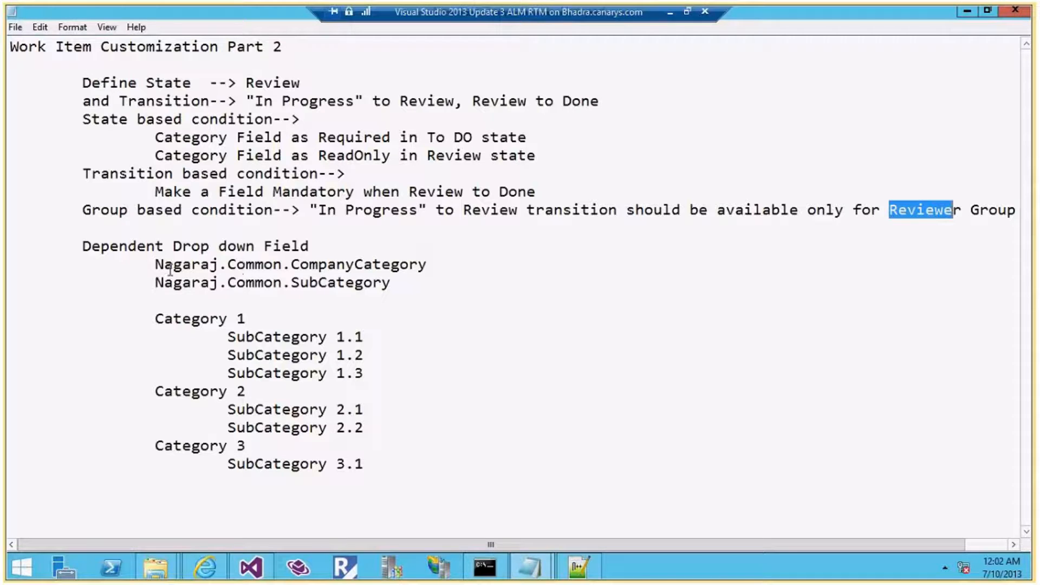
# Highlight the CompanyCategory and SubCategory field references and Category 1's subcategories
pyautogui.moveTo(156, 265); pyautogui.dragTo(427, 268)
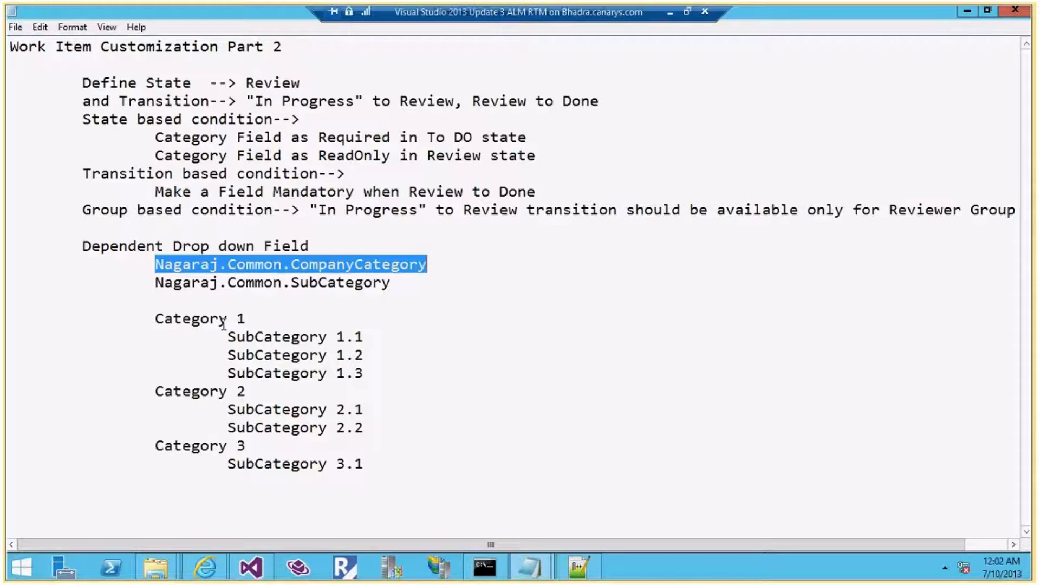
pyautogui.moveTo(157, 283); pyautogui.dragTo(391, 282)
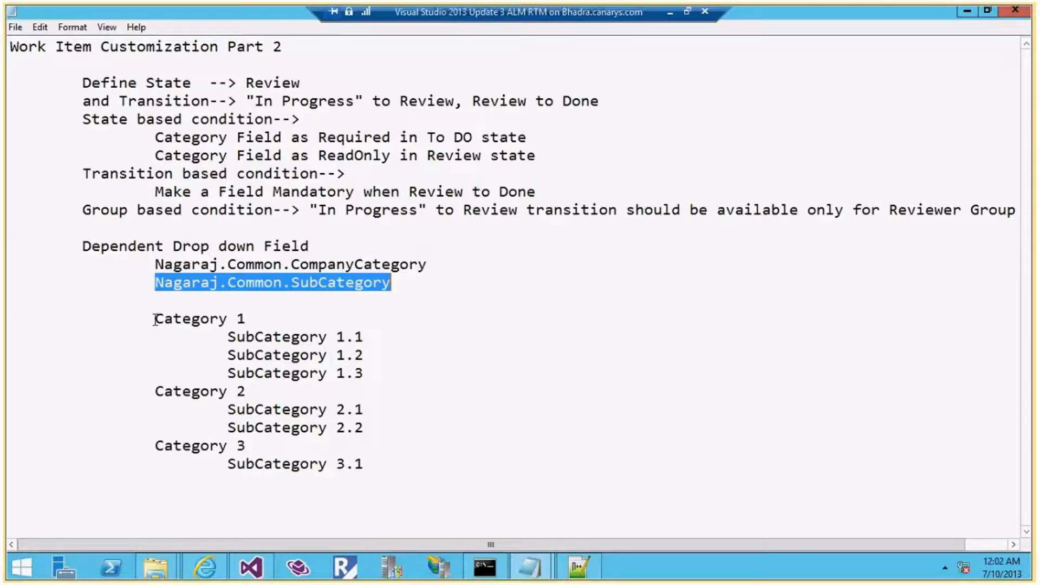
pyautogui.moveTo(155, 319); pyautogui.dragTo(247, 319)
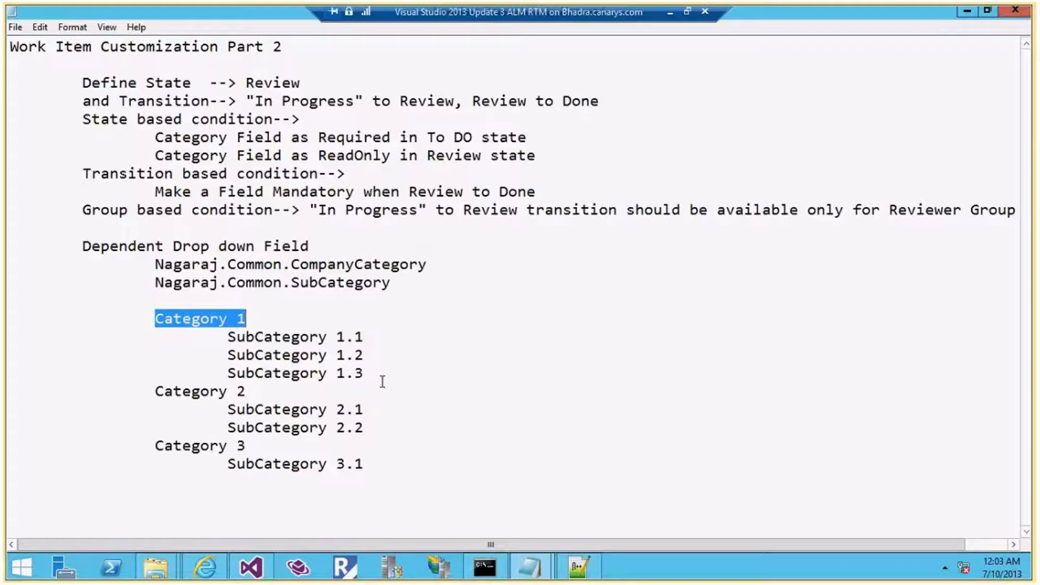
pyautogui.moveTo(282, 337); pyautogui.dragTo(230, 391)
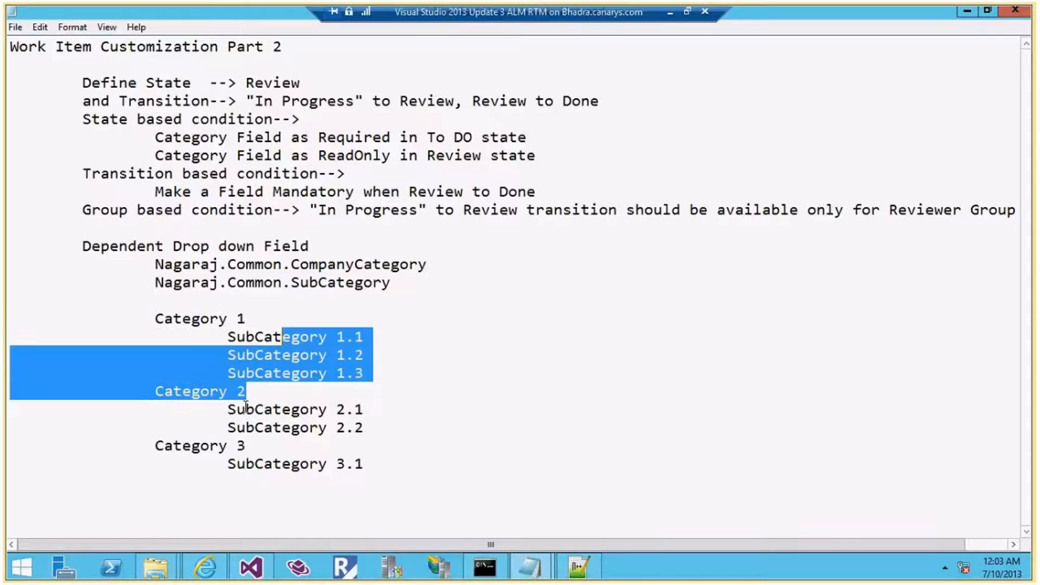
pyautogui.click(227, 407)
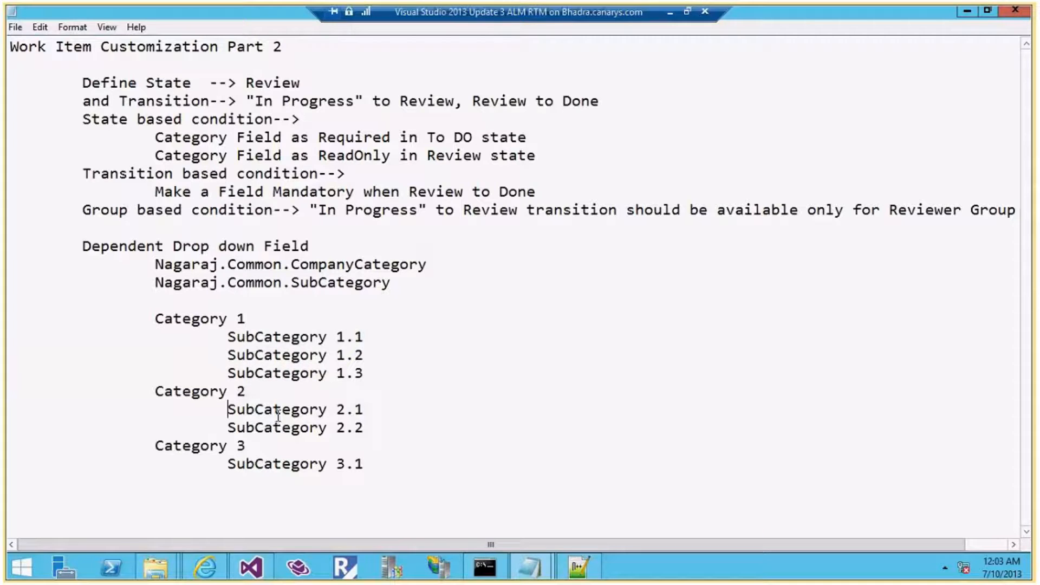
# Highlight the Category 2 and 3 subcategories, then the whole dependent dropdown outline
pyautogui.moveTo(281, 410); pyautogui.dragTo(379, 430)
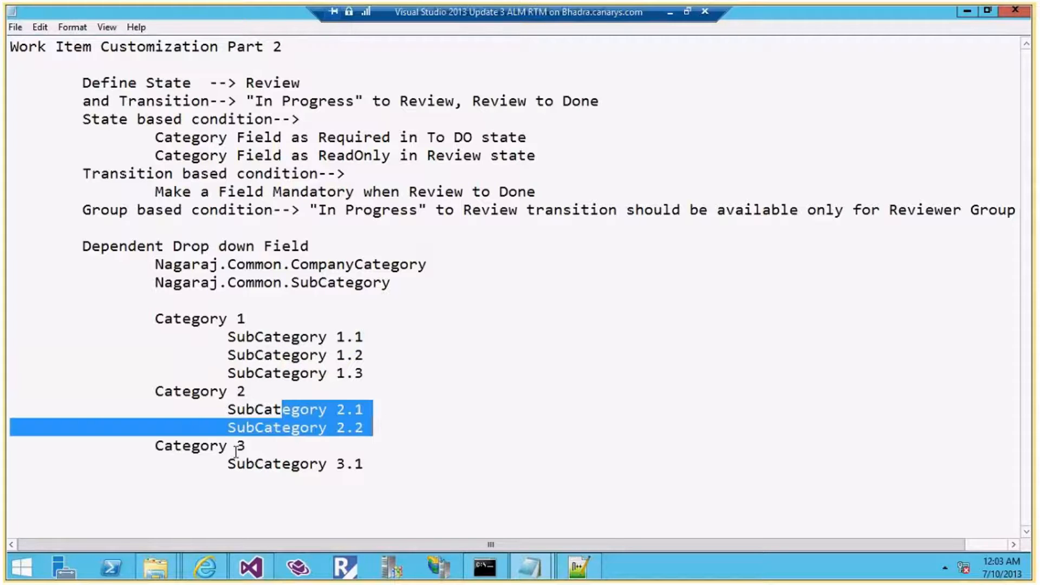
pyautogui.doubleClick(243, 449)
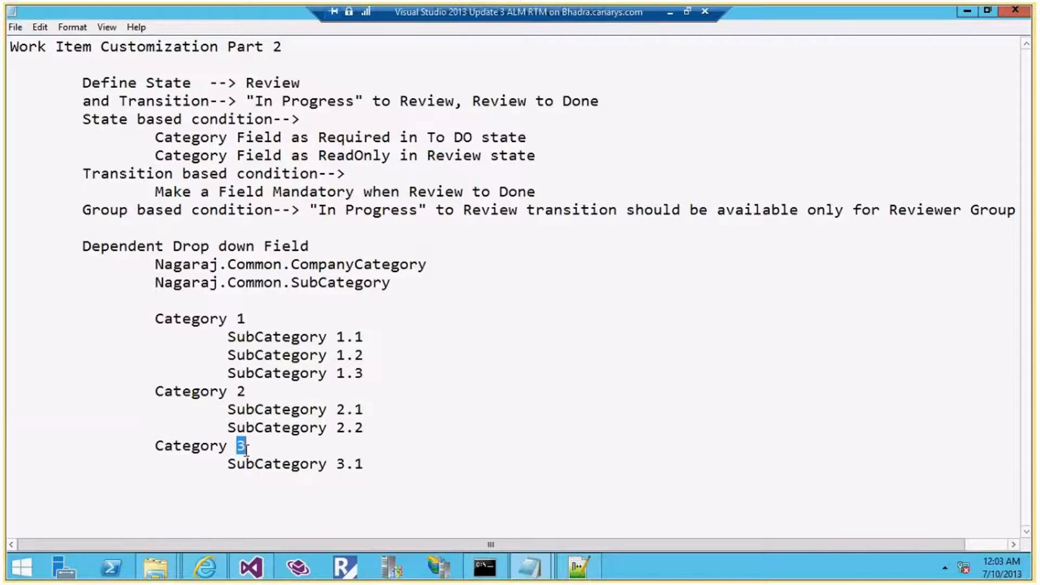
pyautogui.moveTo(336, 464); pyautogui.dragTo(357, 465)
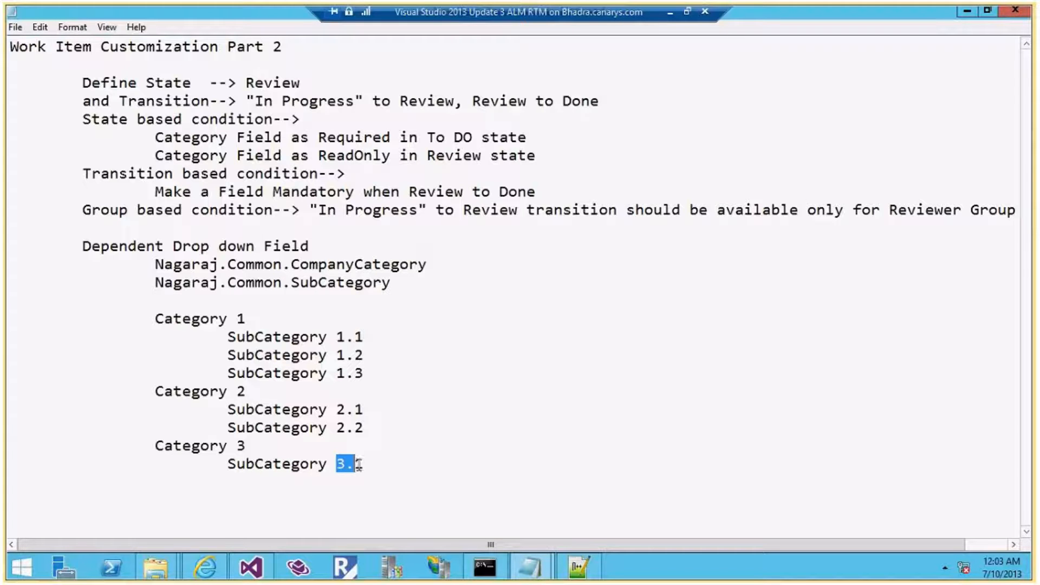
pyautogui.click(255, 299)
pyautogui.moveTo(83, 241); pyautogui.dragTo(376, 457)
pyautogui.click(514, 426)
# Back in Visual Studio, close the Task2 work item type editor and browse the Process Editor menu
pyautogui.click(251, 567)
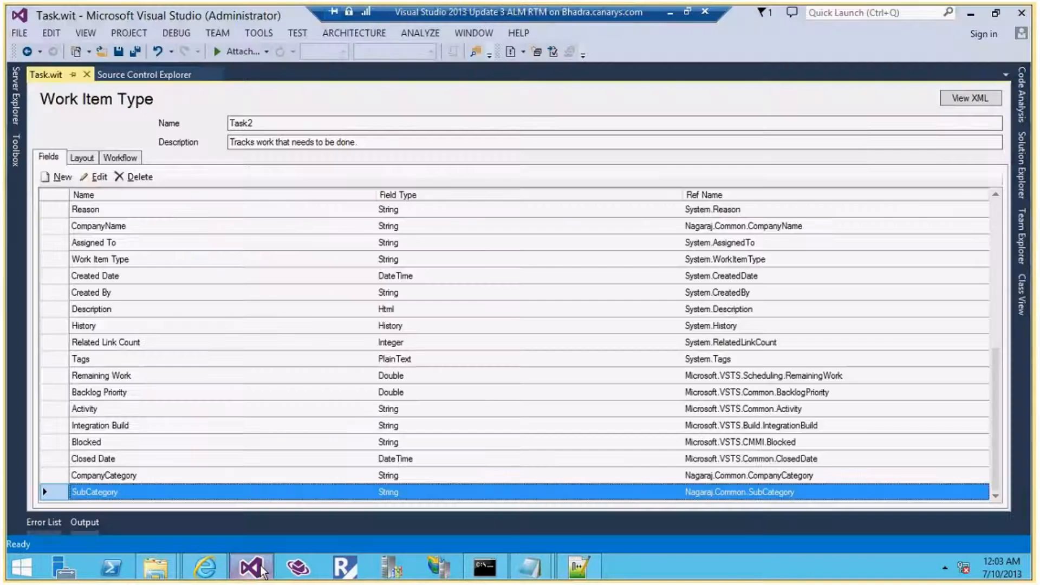
pyautogui.click(89, 75)
pyautogui.click(252, 33)
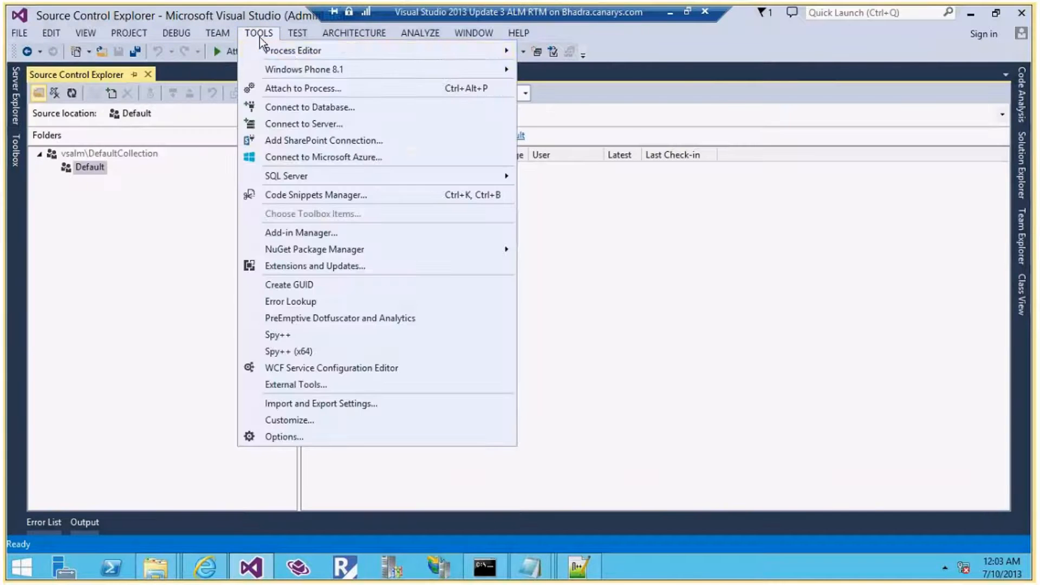
pyautogui.moveTo(479, 57)
pyautogui.moveTo(638, 54)
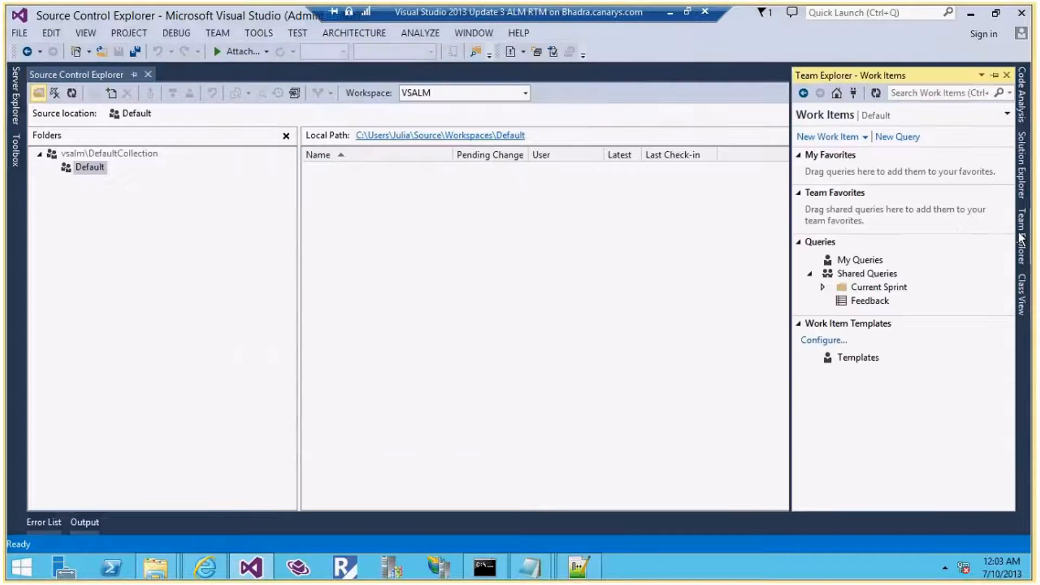
# Create a trial CustomTask work item from Team Explorer, then close its form
pyautogui.click(848, 138)
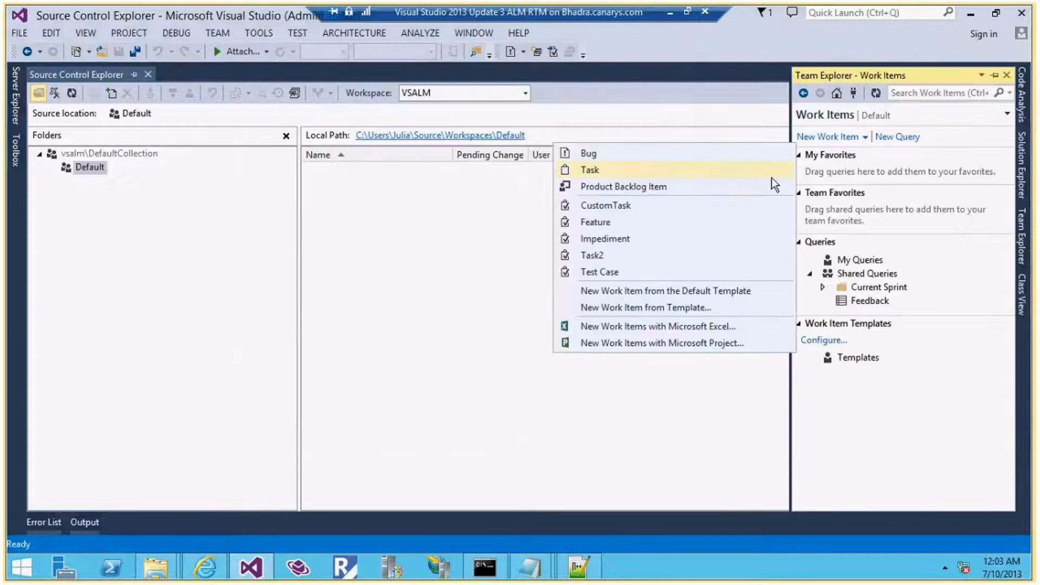
pyautogui.click(606, 206)
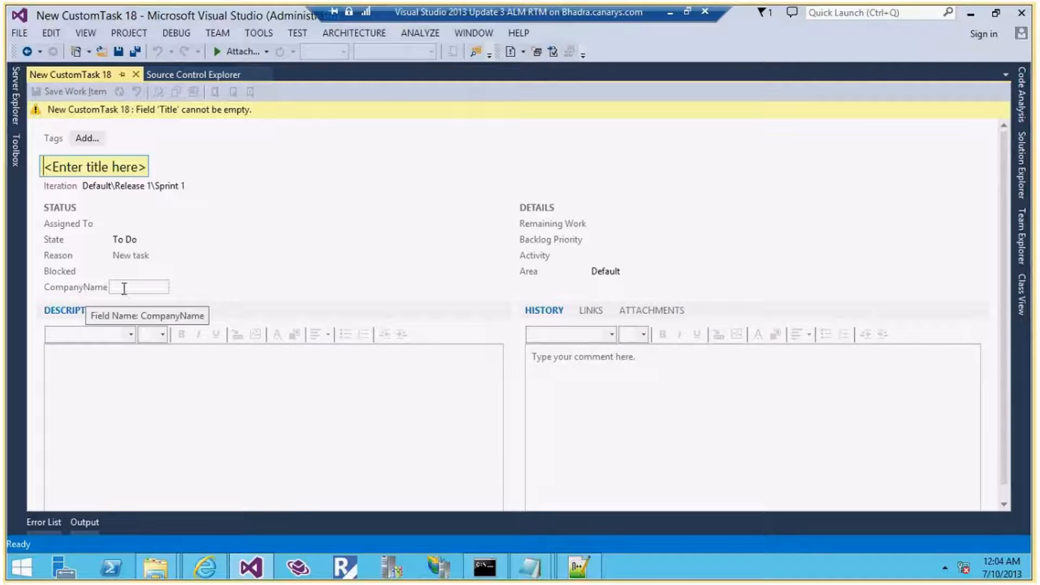
pyautogui.click(136, 75)
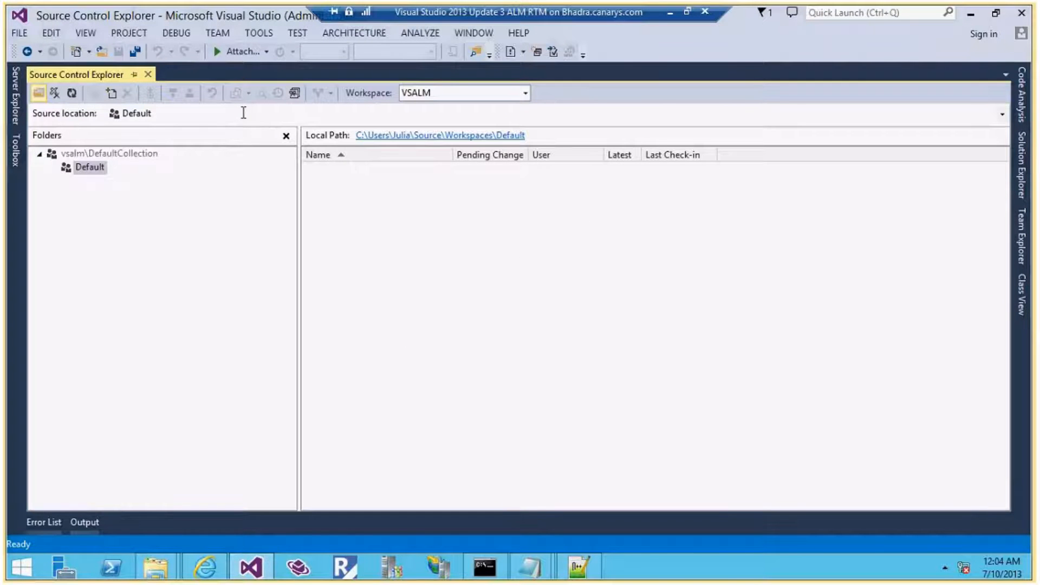
# Choose Tools > Process Editor > Work Item Types > Open WIT from File
pyautogui.click(258, 32)
pyautogui.moveTo(457, 54)
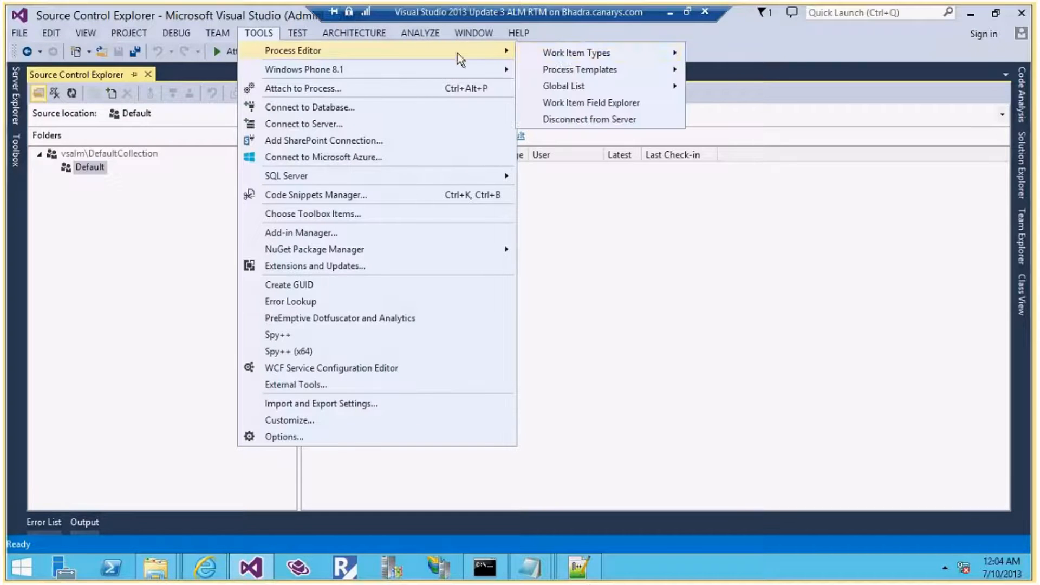
pyautogui.moveTo(557, 54)
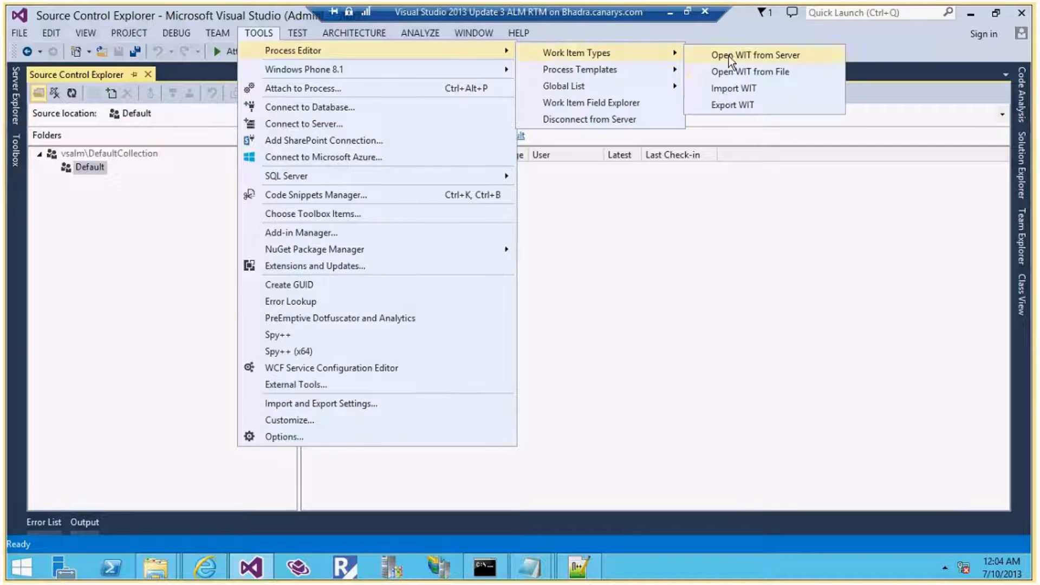
pyautogui.click(742, 89)
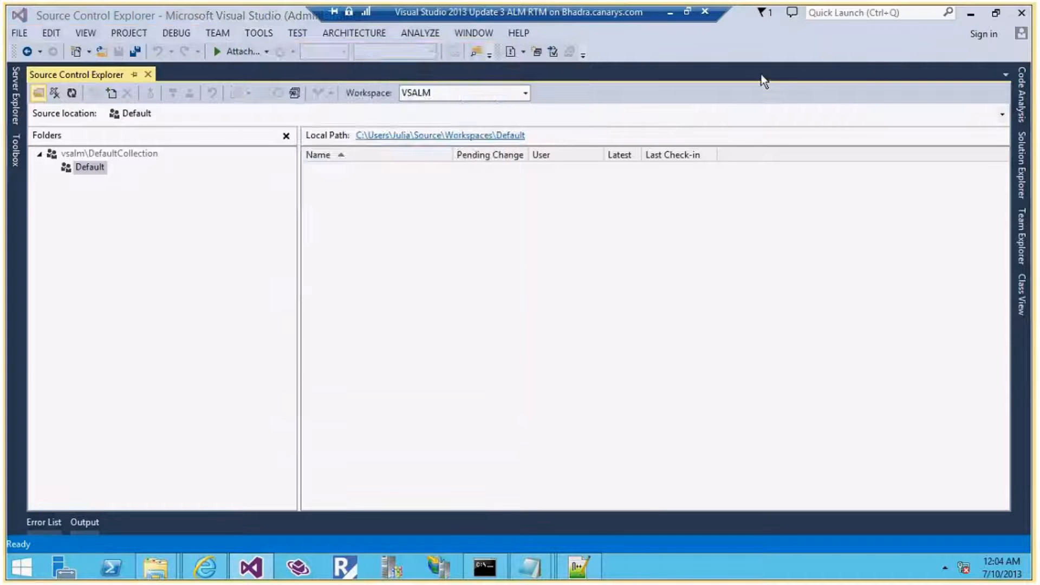
# Open Task1.xml in the work item type editor and review its fields, including CompanyName
pyautogui.click(179, 141)
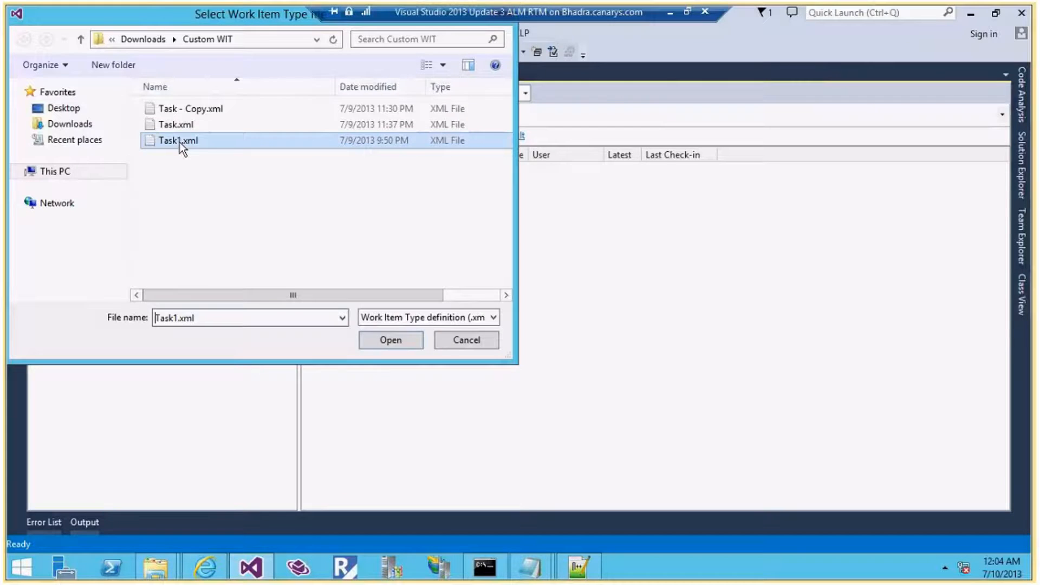
pyautogui.click(375, 346)
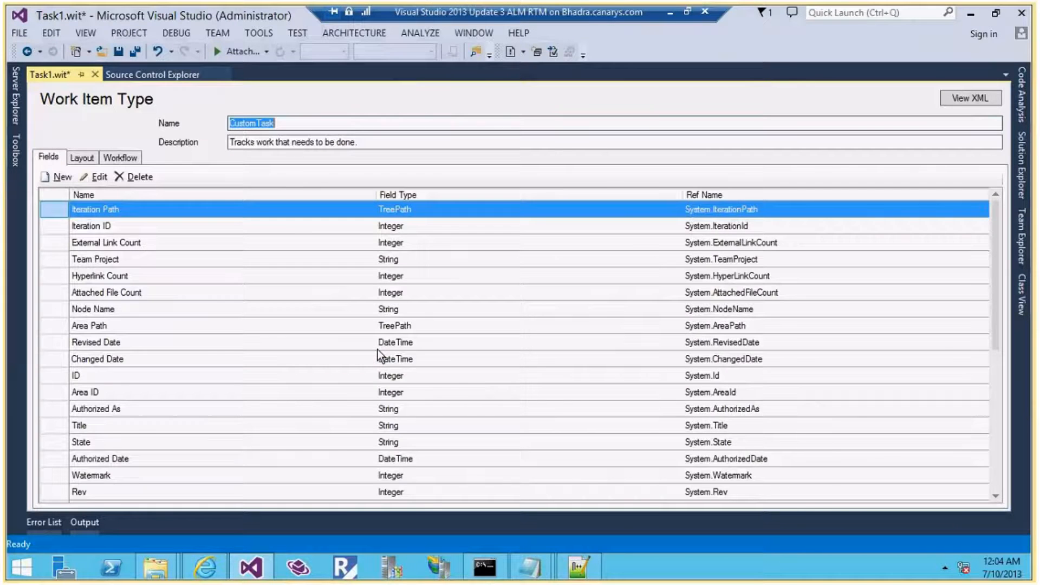
pyautogui.moveTo(995, 253); pyautogui.dragTo(1011, 393)
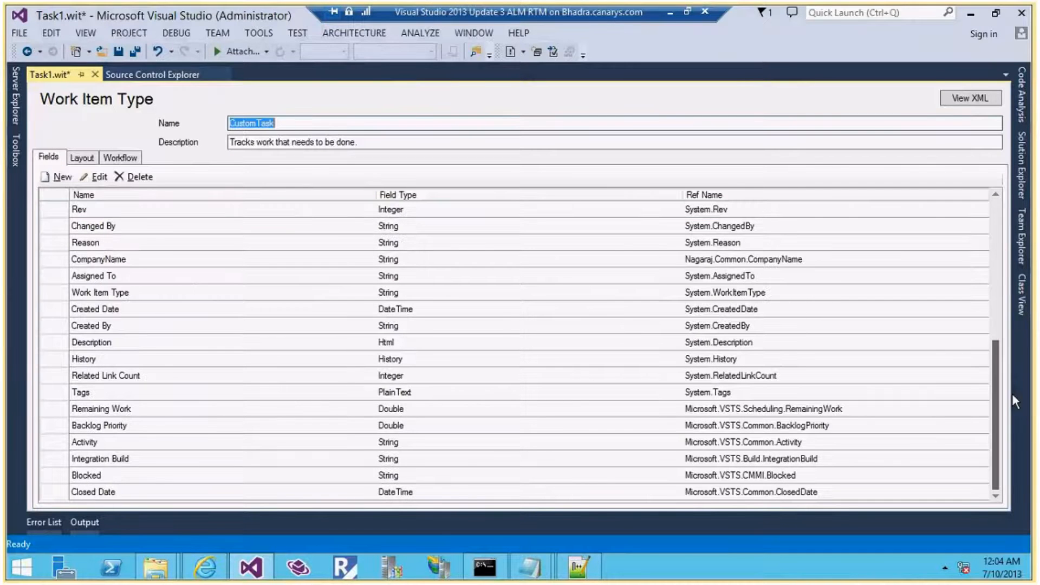
pyautogui.click(118, 259)
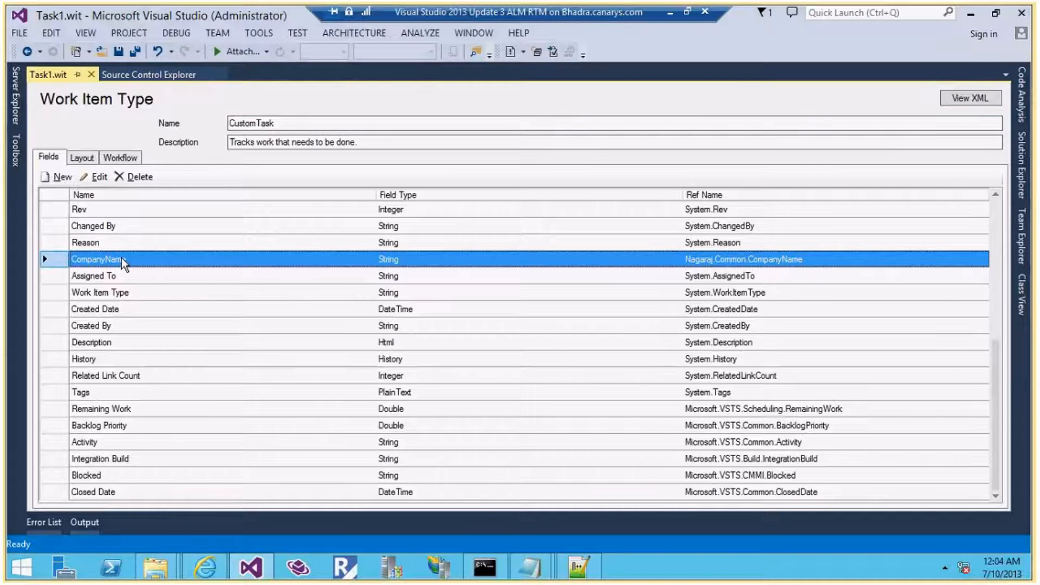
pyautogui.scroll(4, 166, 299)
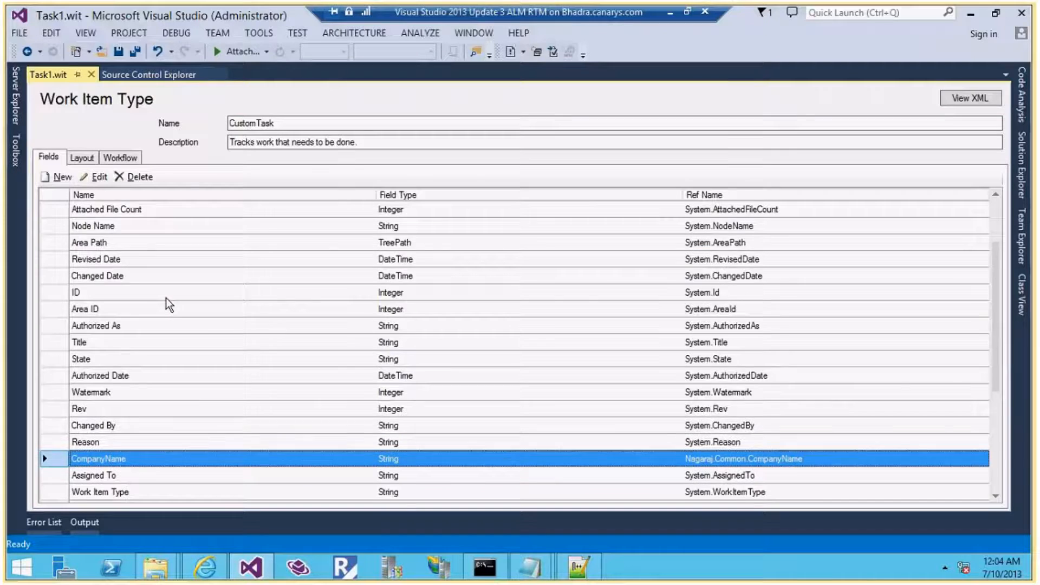
pyautogui.scroll(-4, 166, 298)
# Copy the CompanyCategory reference name from the notes and start a new field
pyautogui.moveTo(425, 264); pyautogui.dragTo(152, 266)
pyautogui.hotkey('ctrl', 'c')
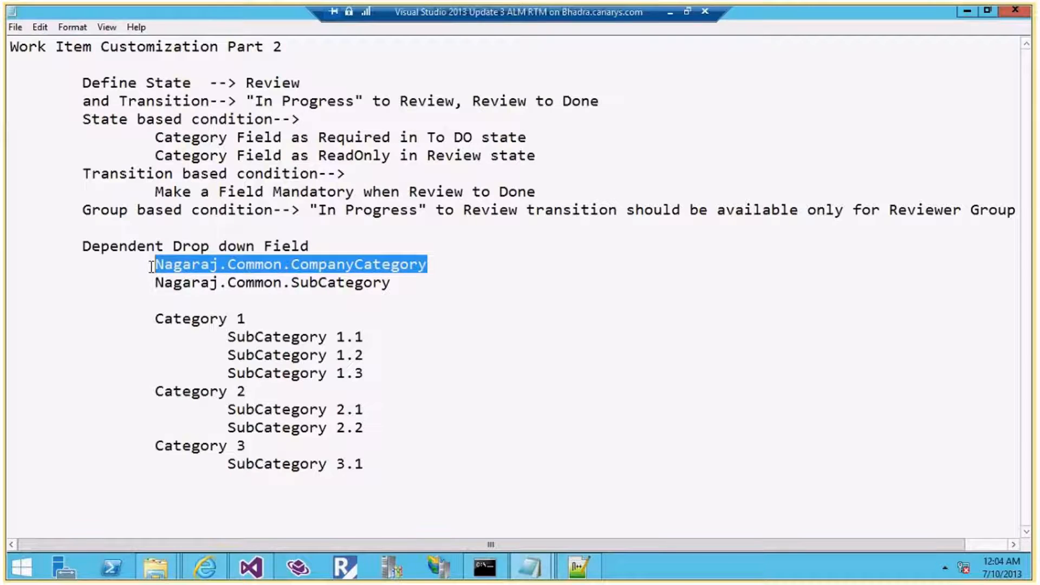
pyautogui.hotkey('alt', 'Tab')
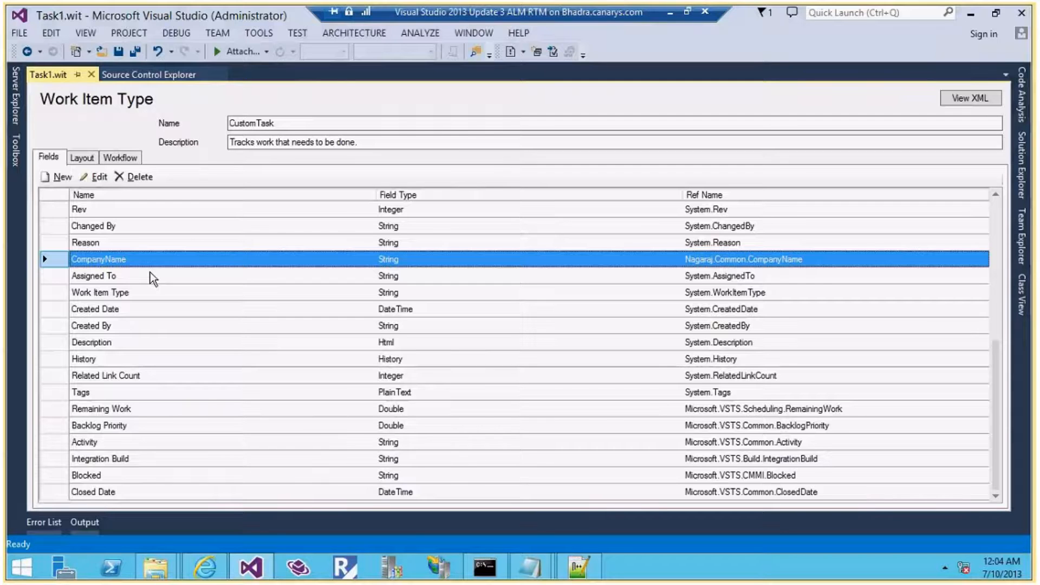
pyautogui.click(55, 178)
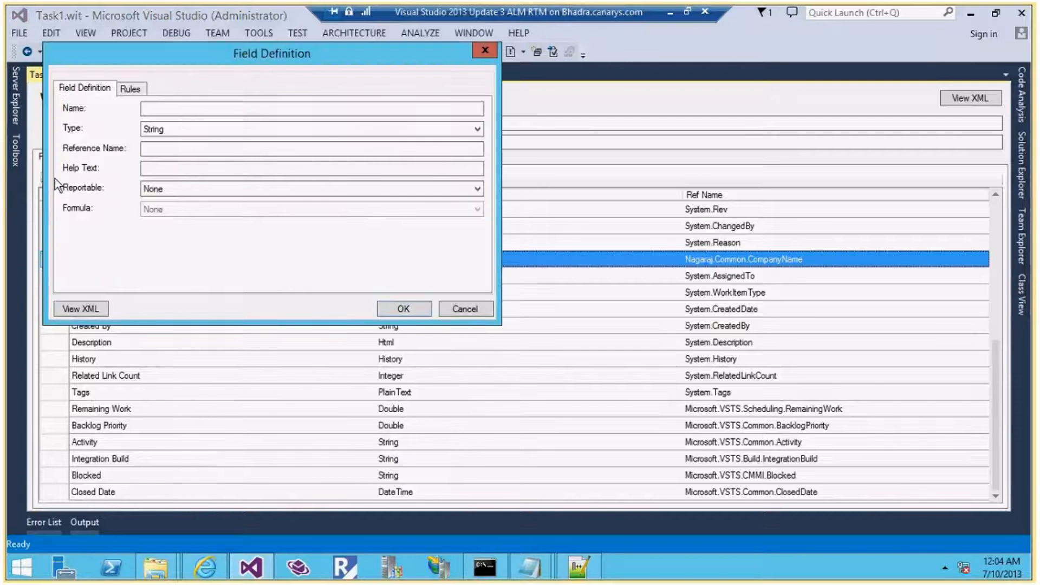
# Name the field CompanyCategory with the pasted reference name, reportable as Dimension
pyautogui.click(205, 149)
pyautogui.hotkey('ctrl', 'v')
pyautogui.moveTo(206, 149); pyautogui.dragTo(279, 150)
pyautogui.hotkey('ctrl', 'c')
pyautogui.click(191, 109)
pyautogui.hotkey('ctrl', 'v')
pyautogui.moveTo(206, 112); pyautogui.dragTo(132, 113)
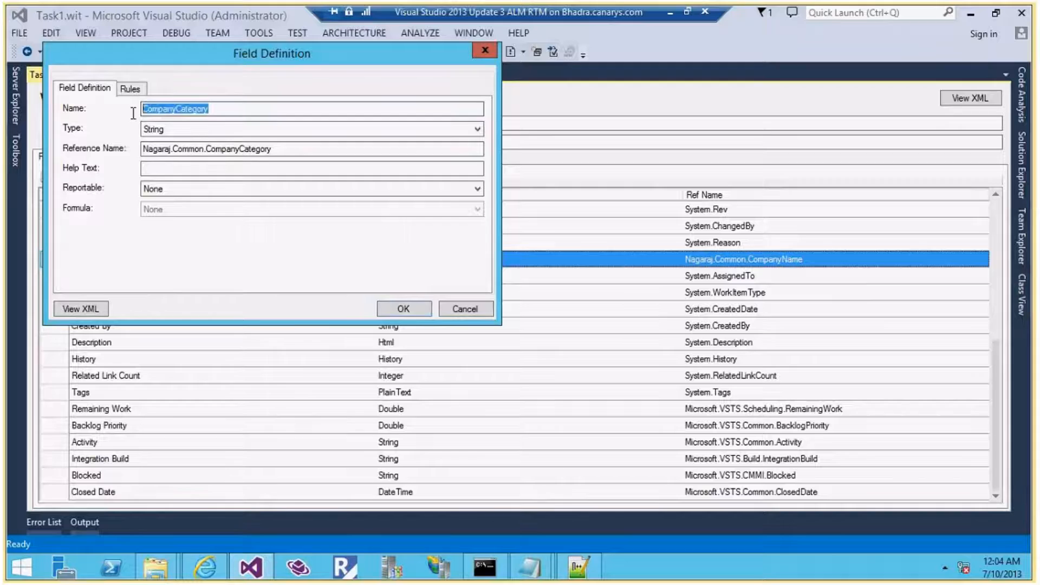
pyautogui.click(257, 150)
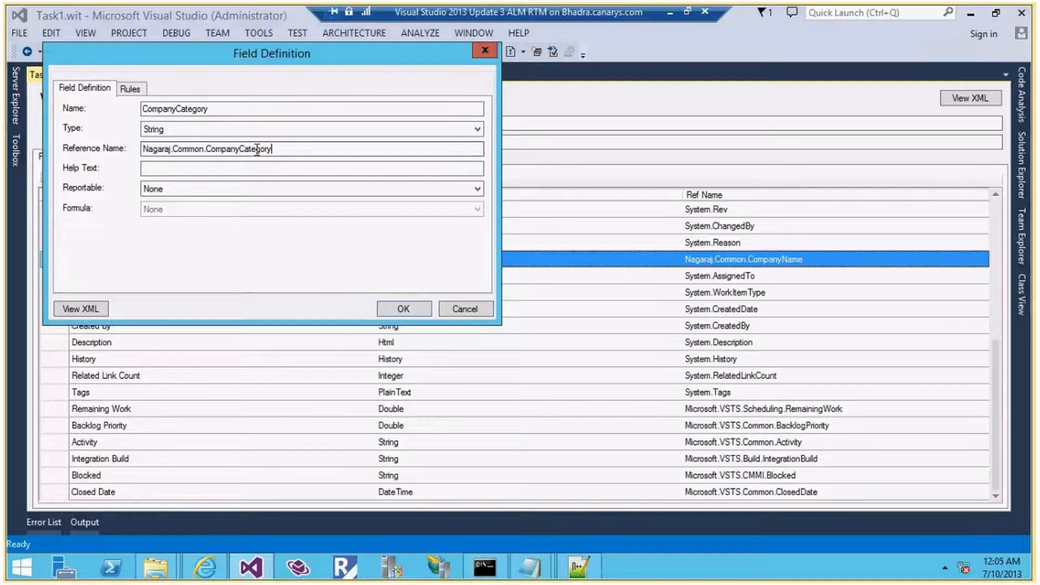
pyautogui.doubleClick(257, 150)
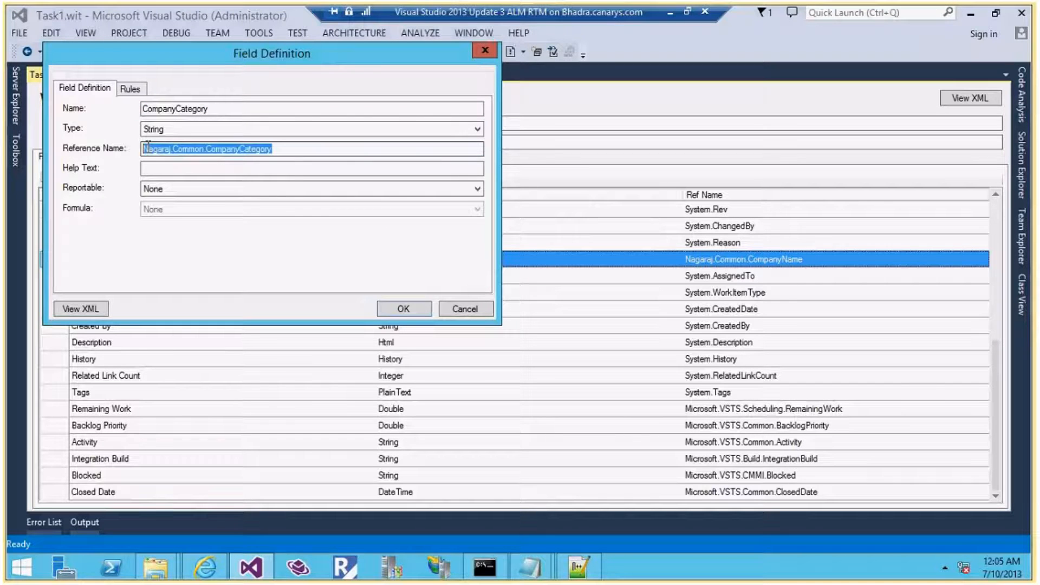
pyautogui.click(195, 194)
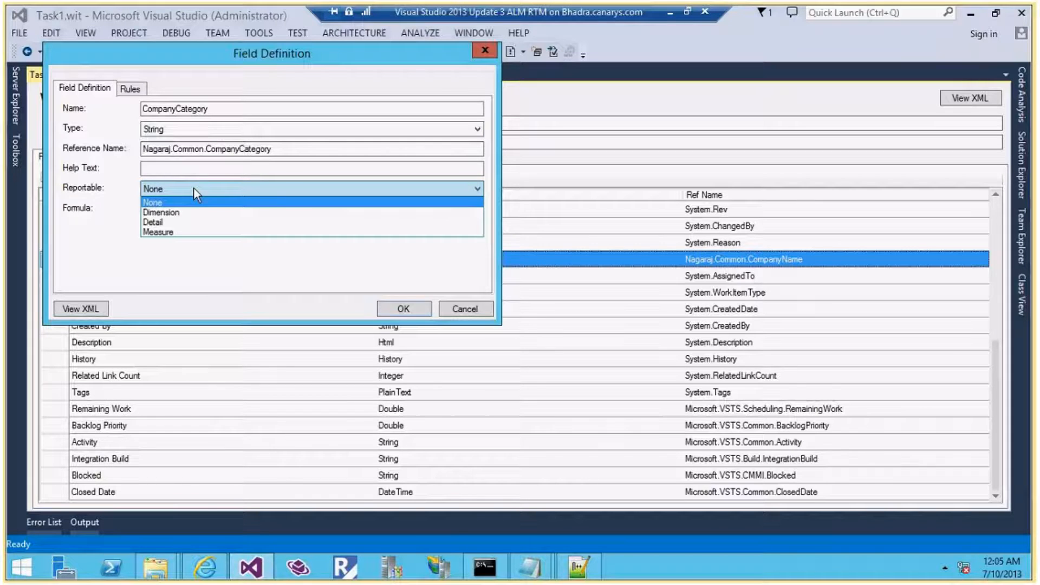
pyautogui.click(186, 212)
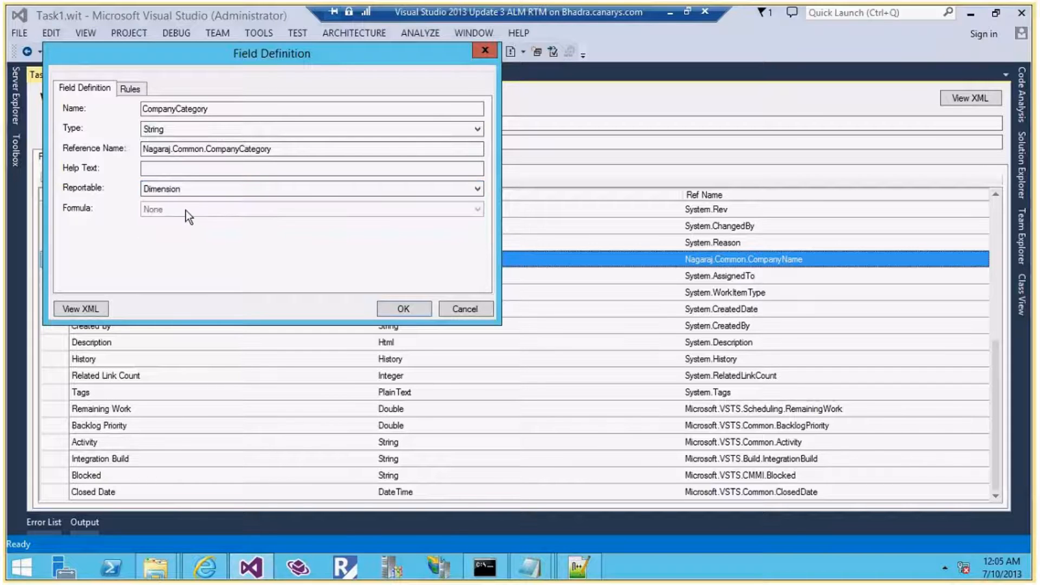
# Add an ALLOWEDVALUES rule with Category 1 copied from the notes as its first value
pyautogui.click(129, 92)
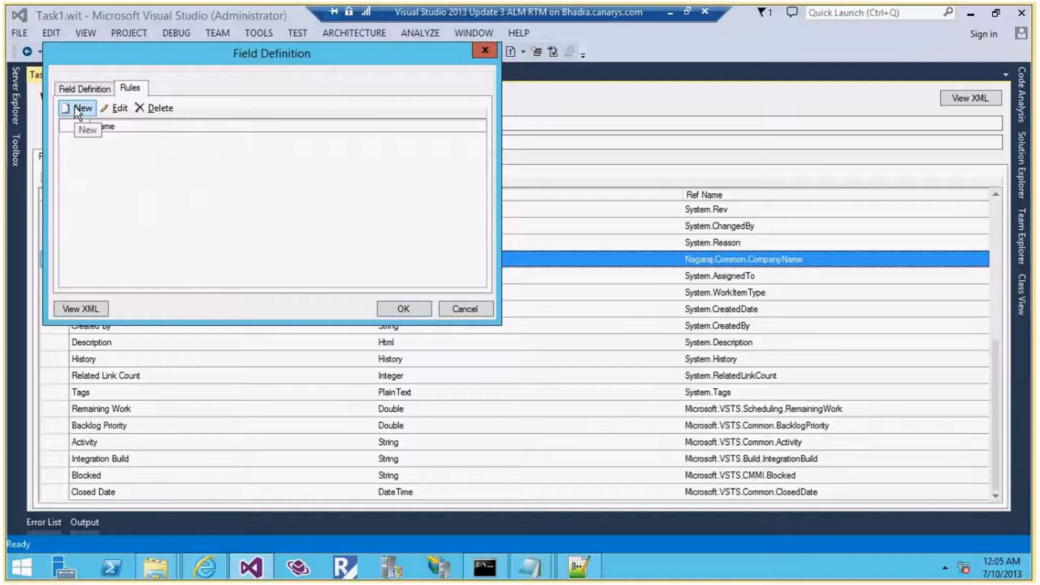
pyautogui.click(80, 109)
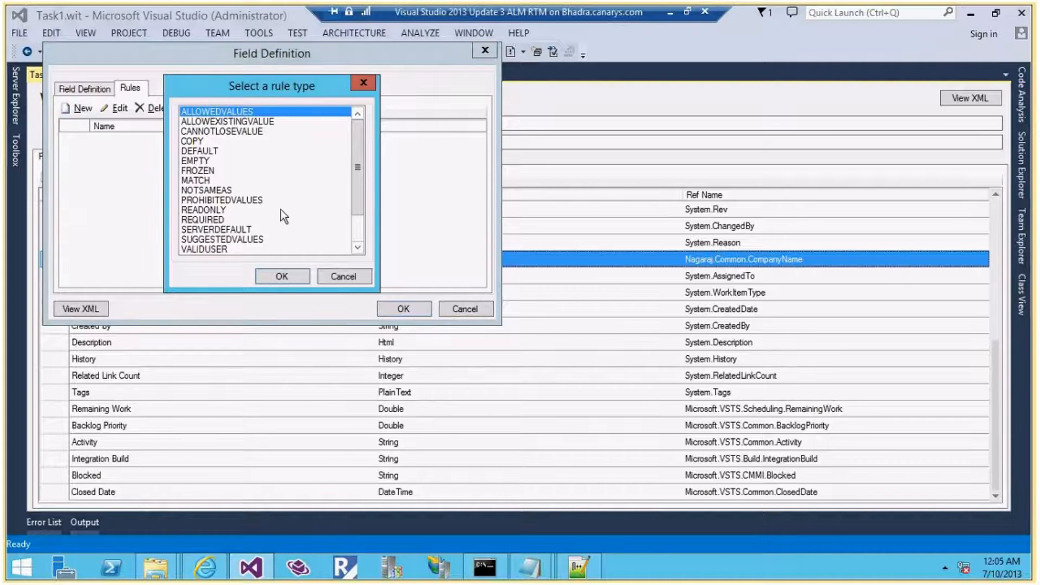
pyautogui.click(281, 276)
pyautogui.click(114, 186)
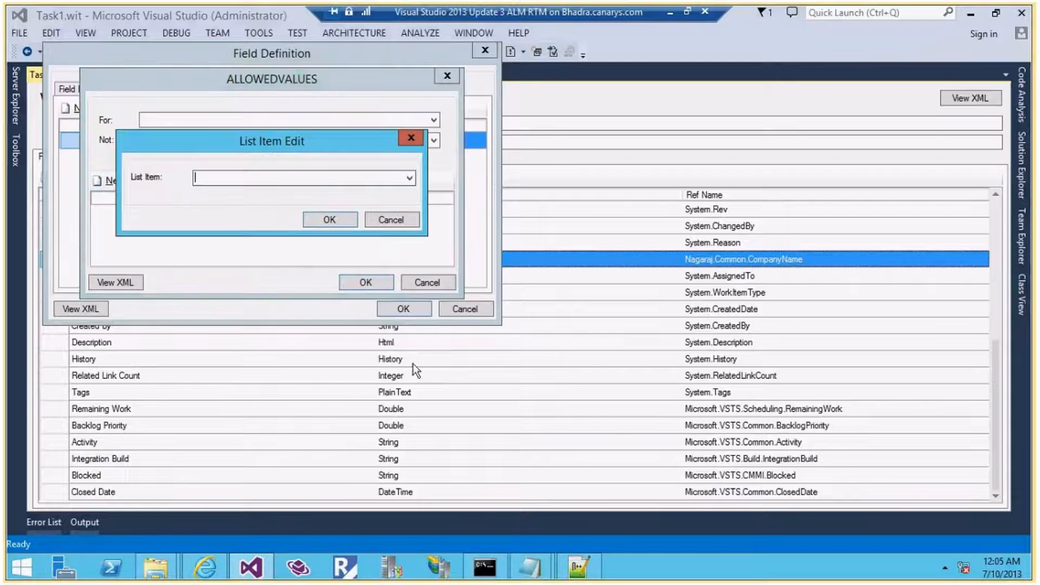
pyautogui.click(545, 569)
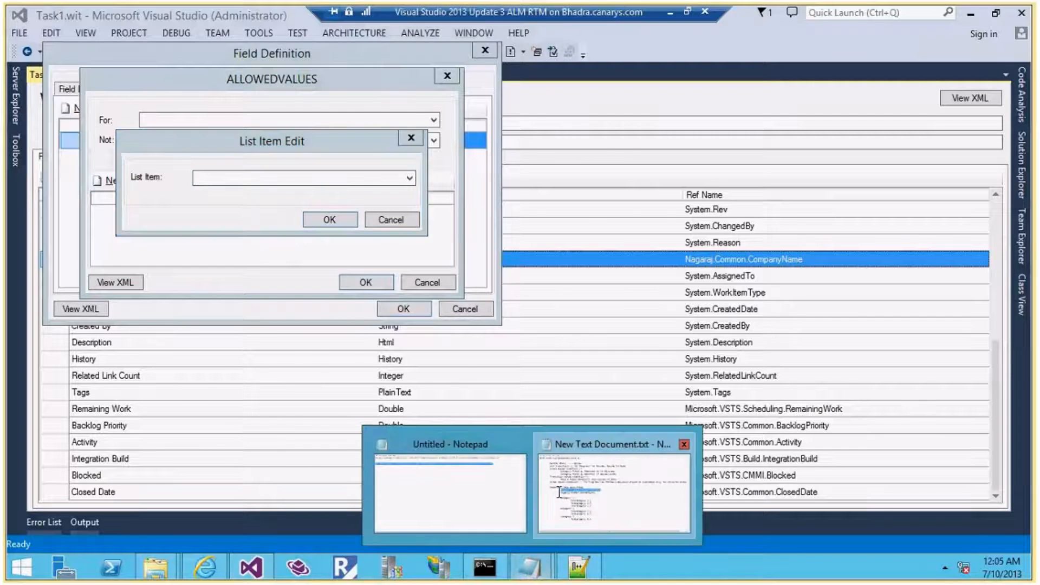
pyautogui.click(588, 494)
pyautogui.moveTo(255, 318); pyautogui.dragTo(155, 318)
pyautogui.hotkey('ctrl', 'c')
pyautogui.hotkey('alt', 'Tab')
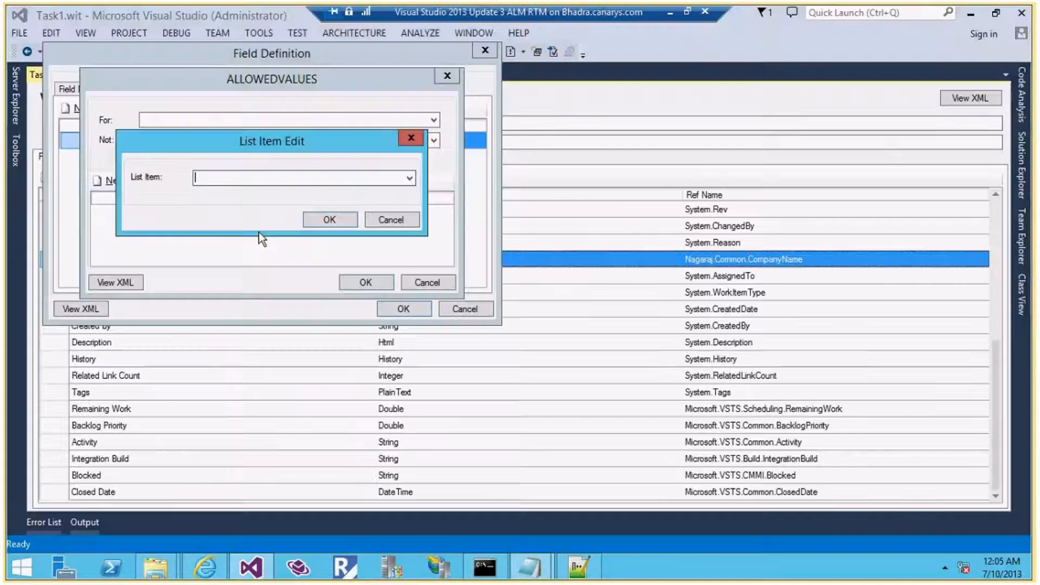
pyautogui.hotkey('ctrl', 'v')
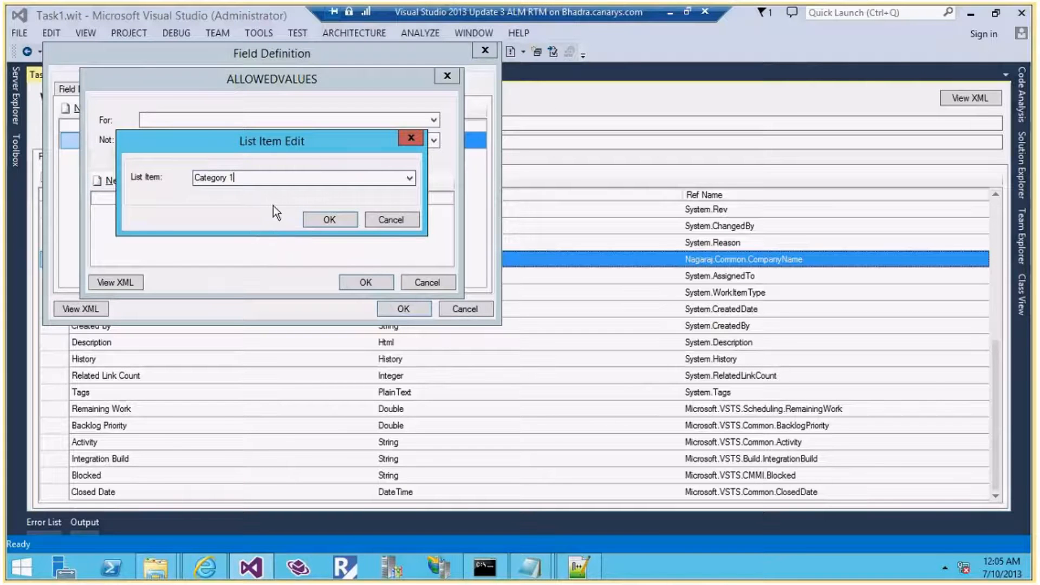
pyautogui.click(327, 220)
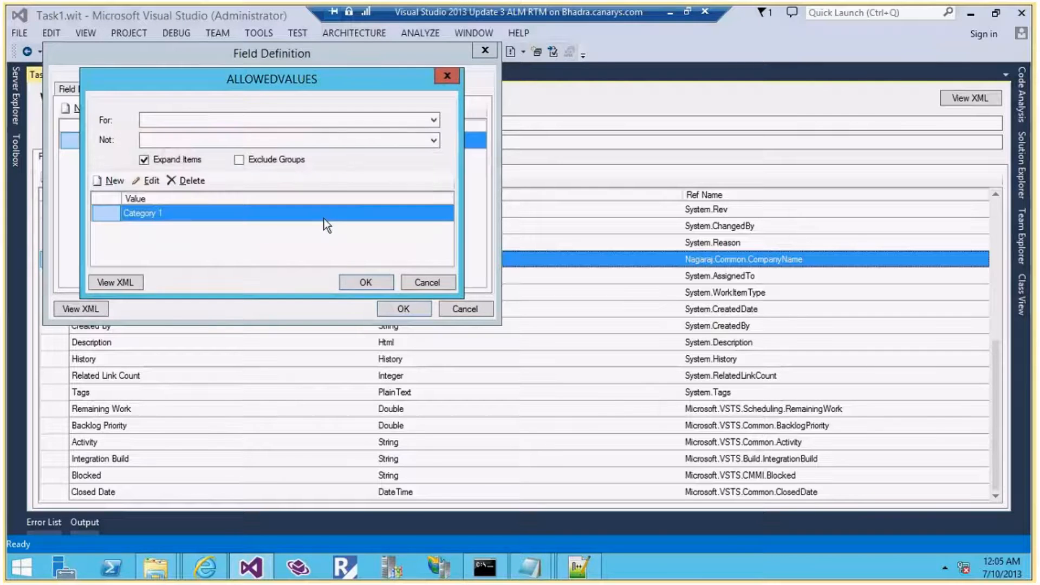
pyautogui.doubleClick(146, 205)
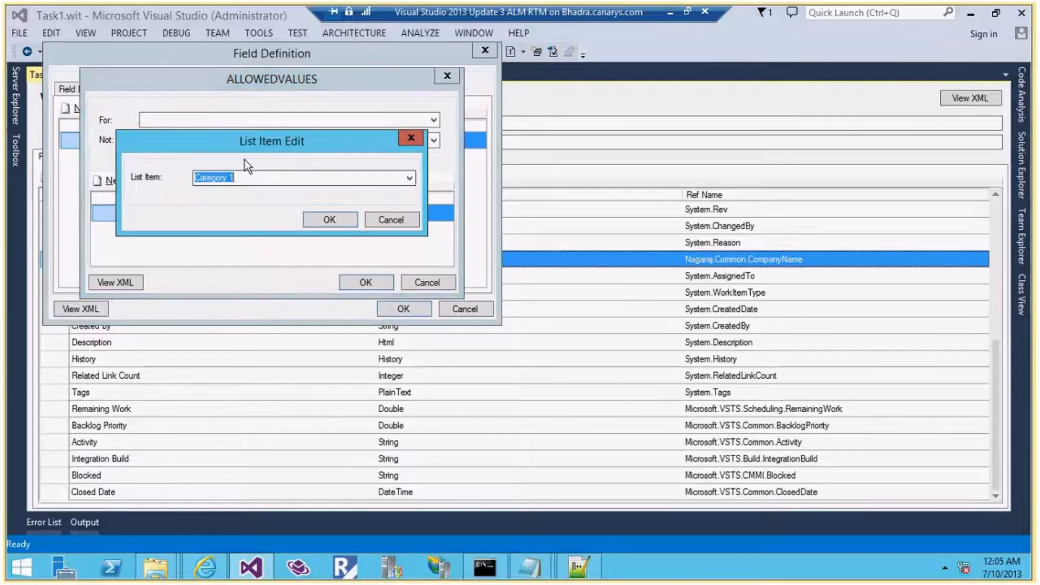
pyautogui.click(390, 220)
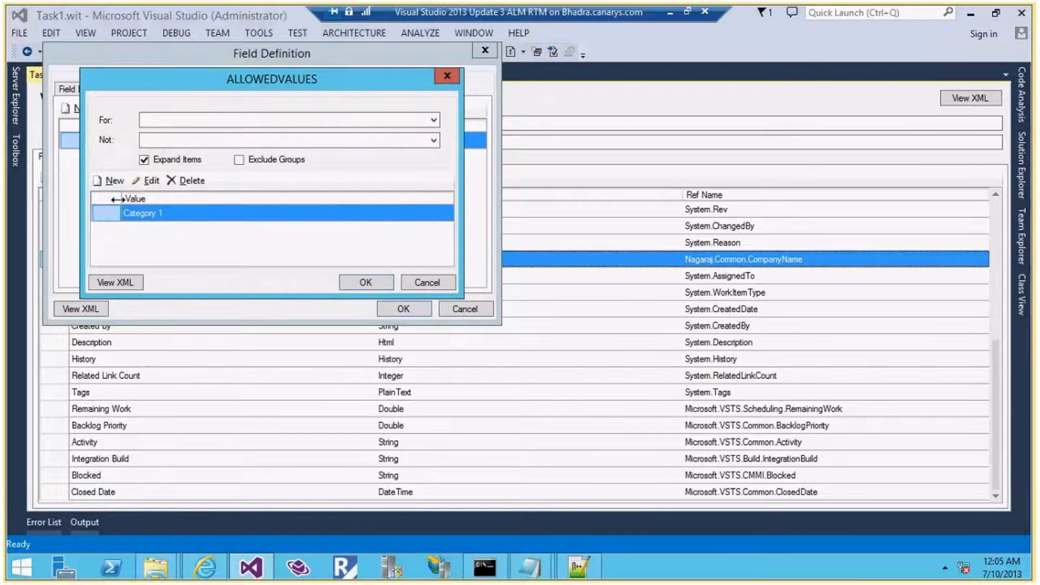
# Add Category 2 and Category 3 as allowed values, save the field, and preview the layout
pyautogui.doubleClick(141, 213)
pyautogui.press('BackSpace')
pyautogui.write('2')
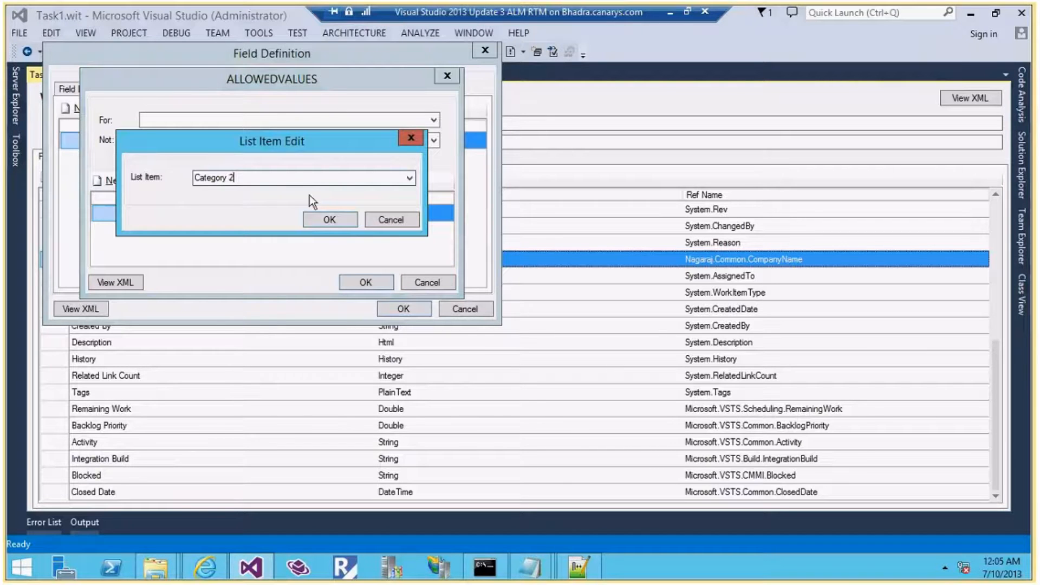
pyautogui.click(326, 220)
pyautogui.click(109, 182)
pyautogui.write('Category 3')
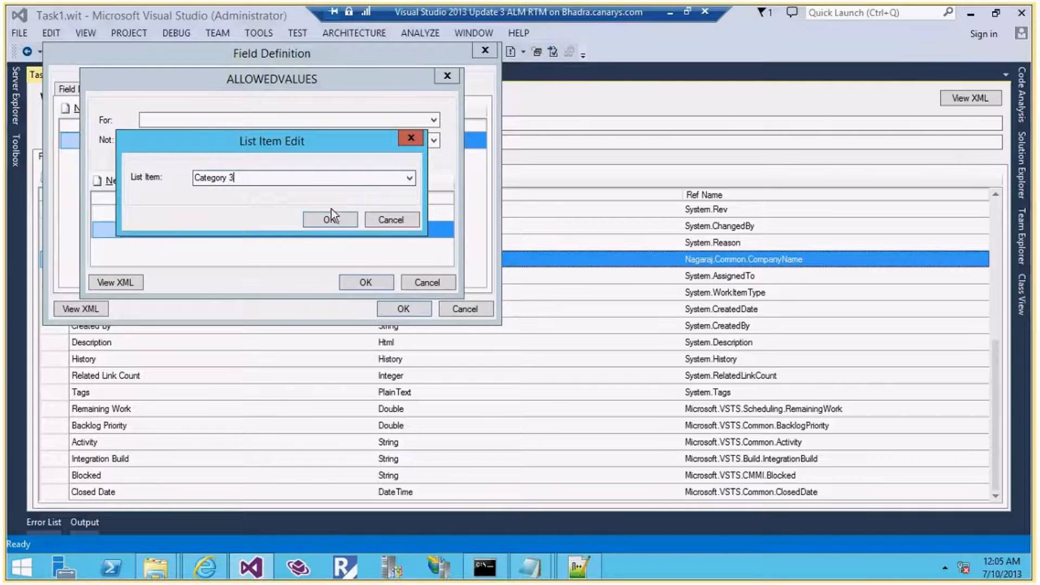
pyautogui.click(329, 221)
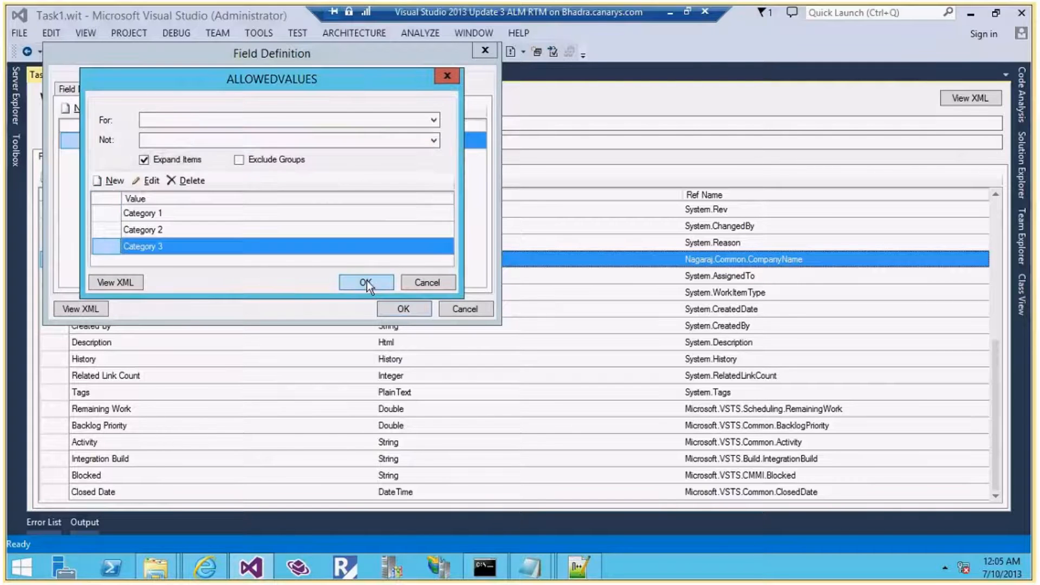
pyautogui.click(367, 283)
pyautogui.click(386, 306)
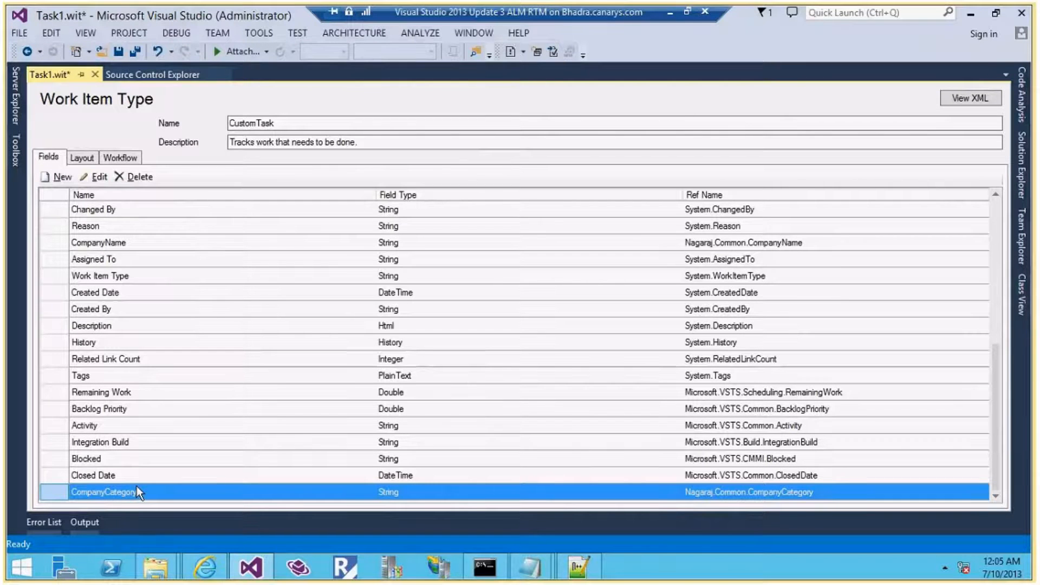
pyautogui.click(87, 154)
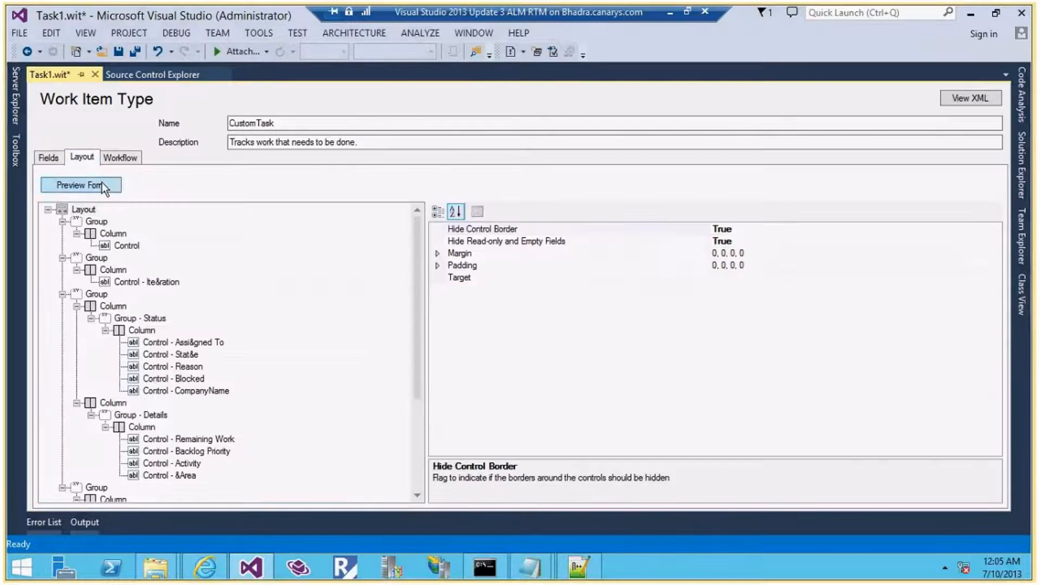
pyautogui.click(101, 182)
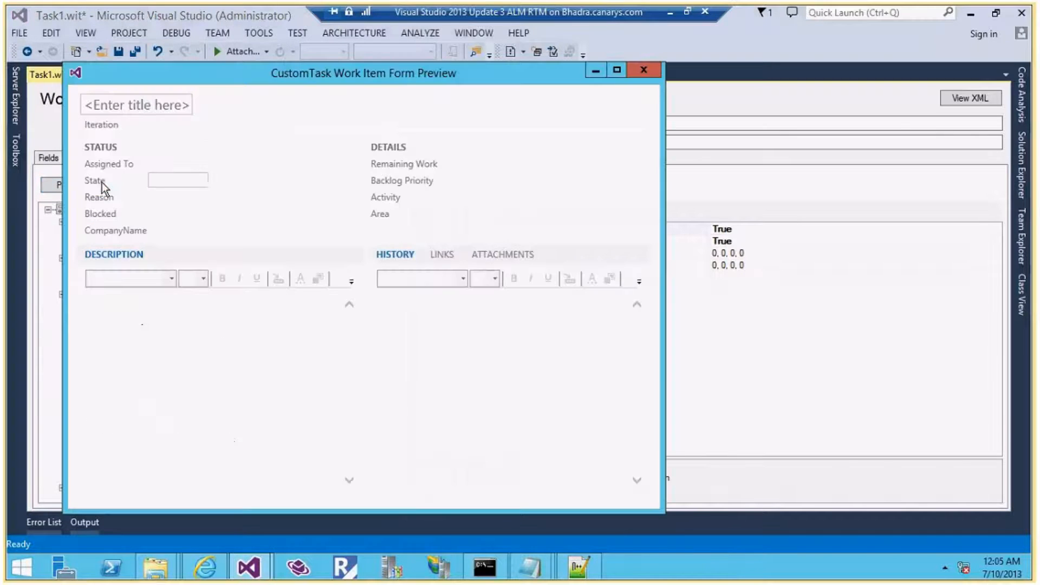
pyautogui.click(651, 71)
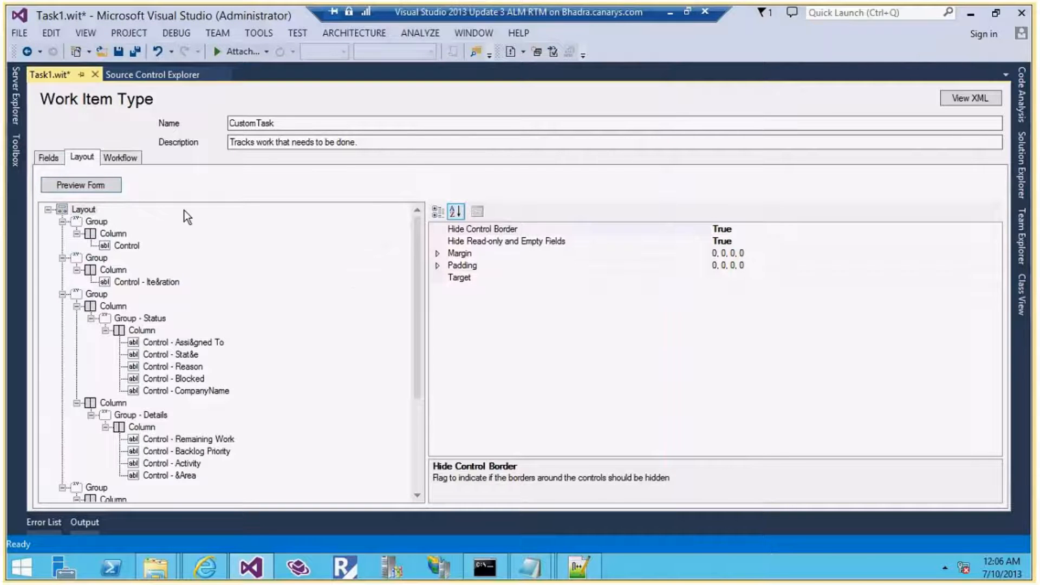
pyautogui.click(102, 184)
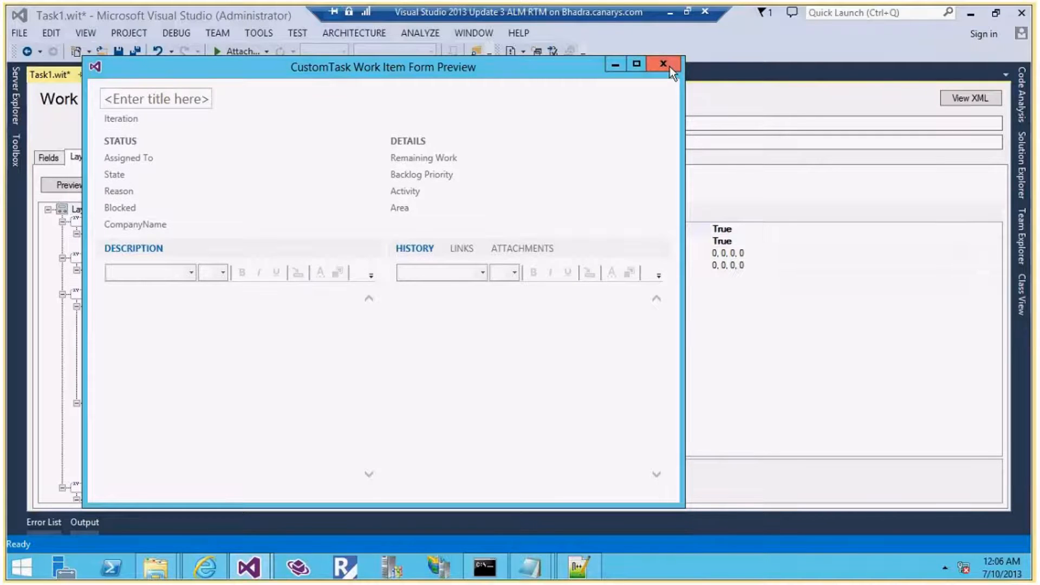
pyautogui.click(665, 66)
pyautogui.click(172, 475)
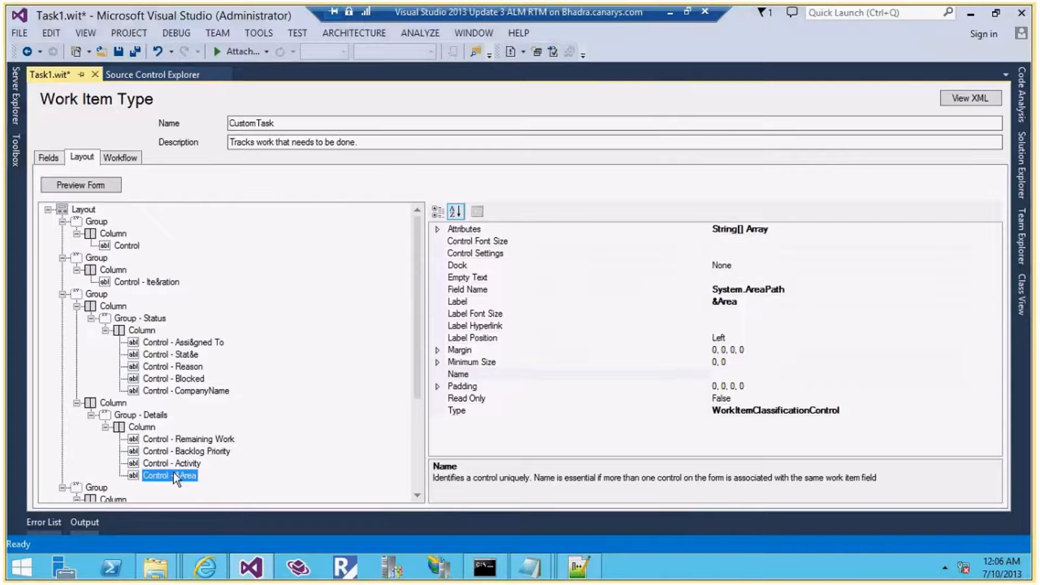
pyautogui.scroll(-2, 331, 435)
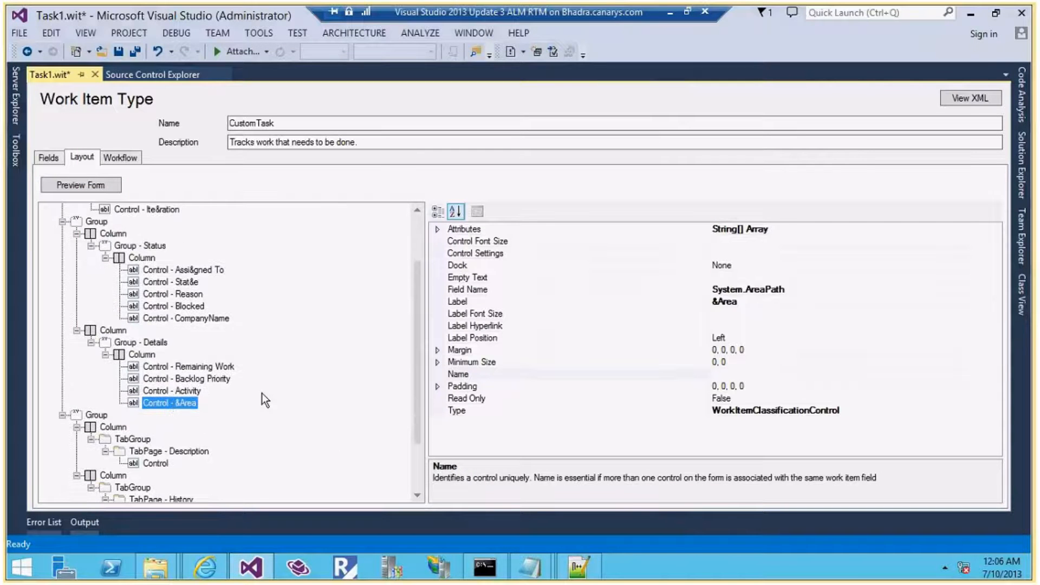
pyautogui.rightClick(151, 355)
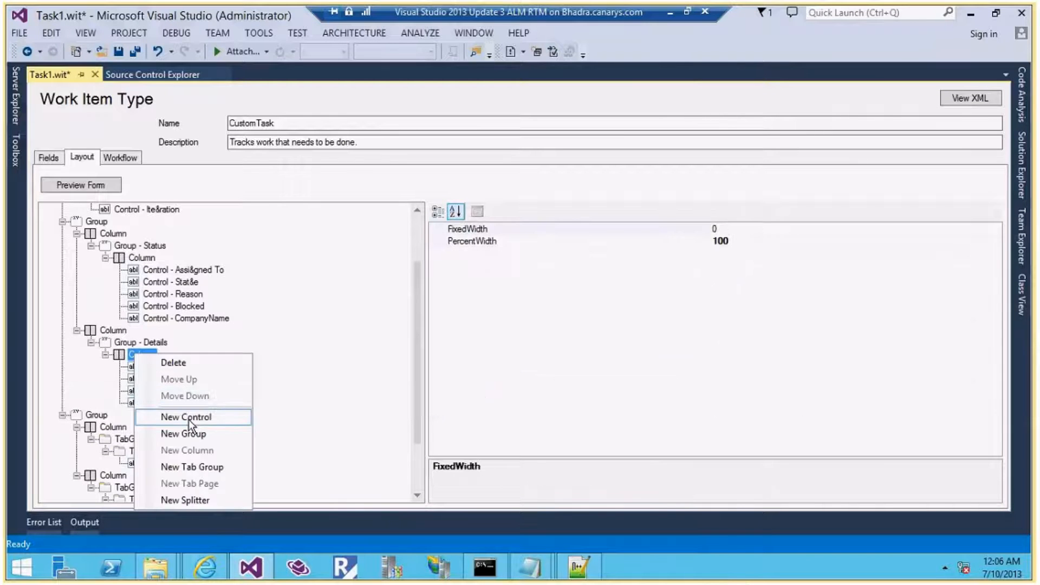
# Add a Details-column control labelled 'Category:' bound to CompanyCategory and preview the form
pyautogui.click(190, 418)
pyautogui.click(757, 307)
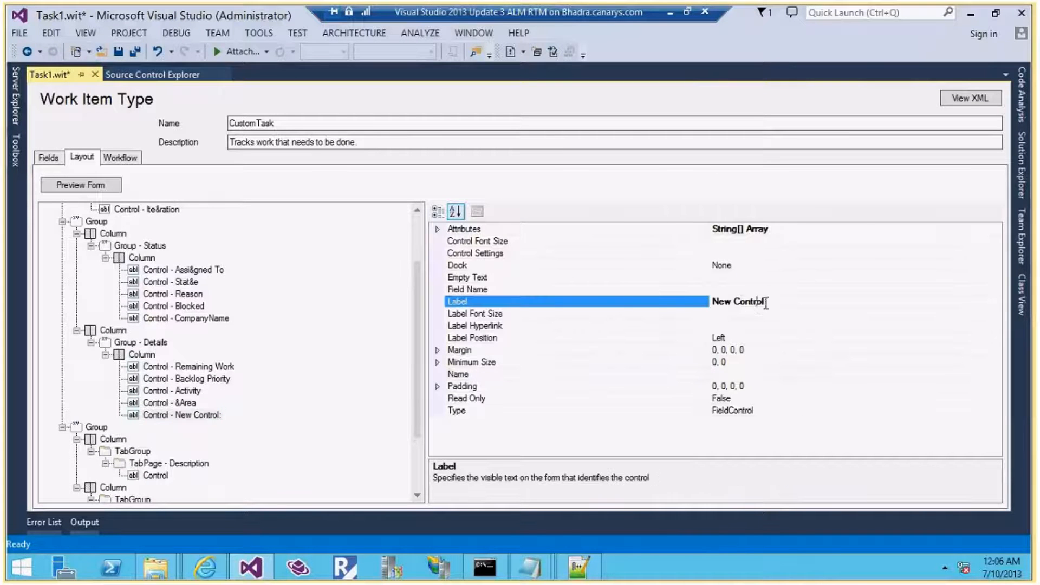
pyautogui.moveTo(762, 302); pyautogui.dragTo(656, 297)
pyautogui.write('Category 1')
pyautogui.press('BackSpace')
pyautogui.press('BackSpace')
pyautogui.click(726, 290)
pyautogui.click(994, 292)
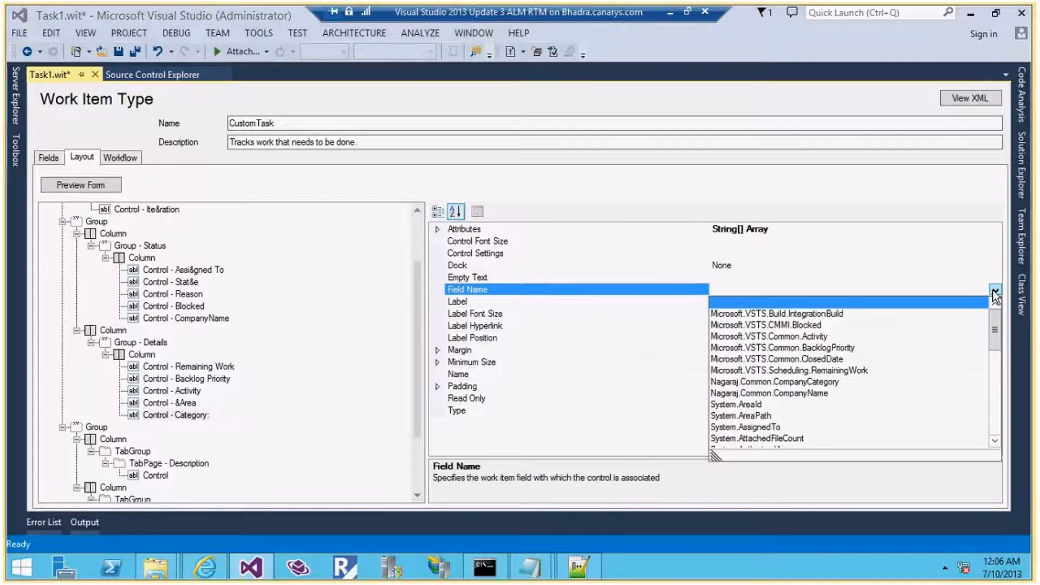
pyautogui.click(768, 381)
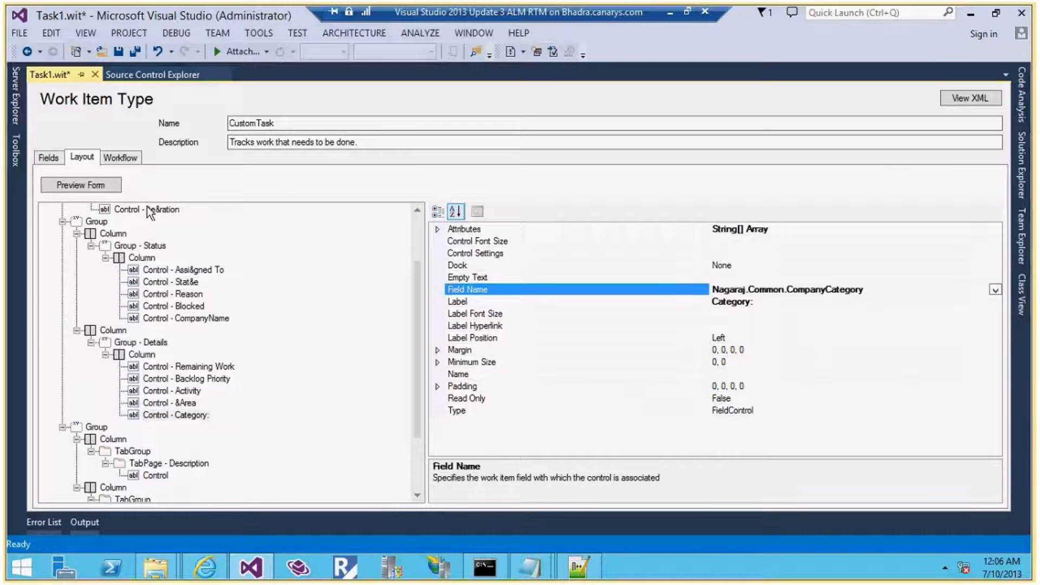
pyautogui.click(89, 183)
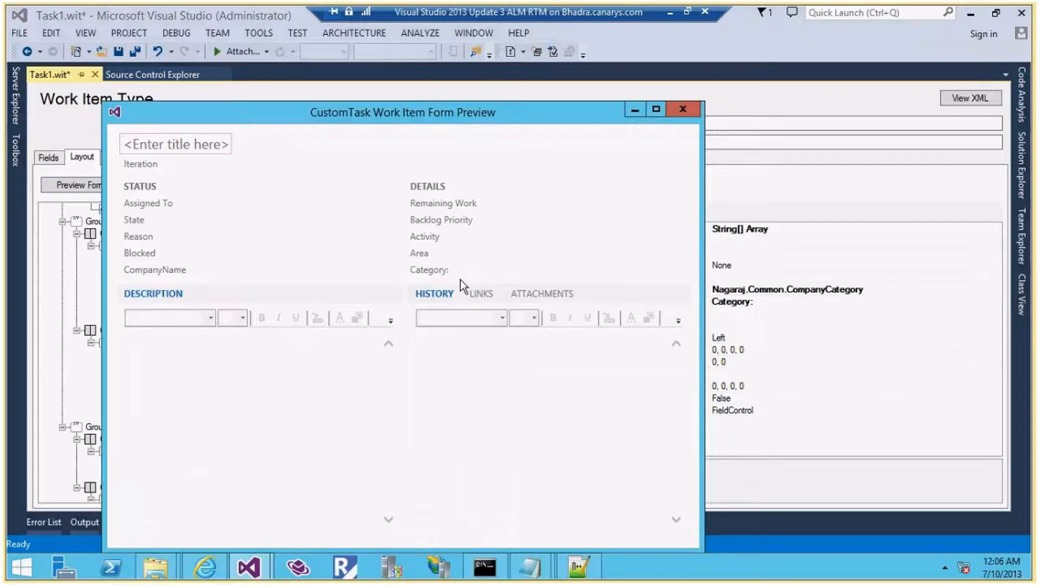
pyautogui.click(679, 109)
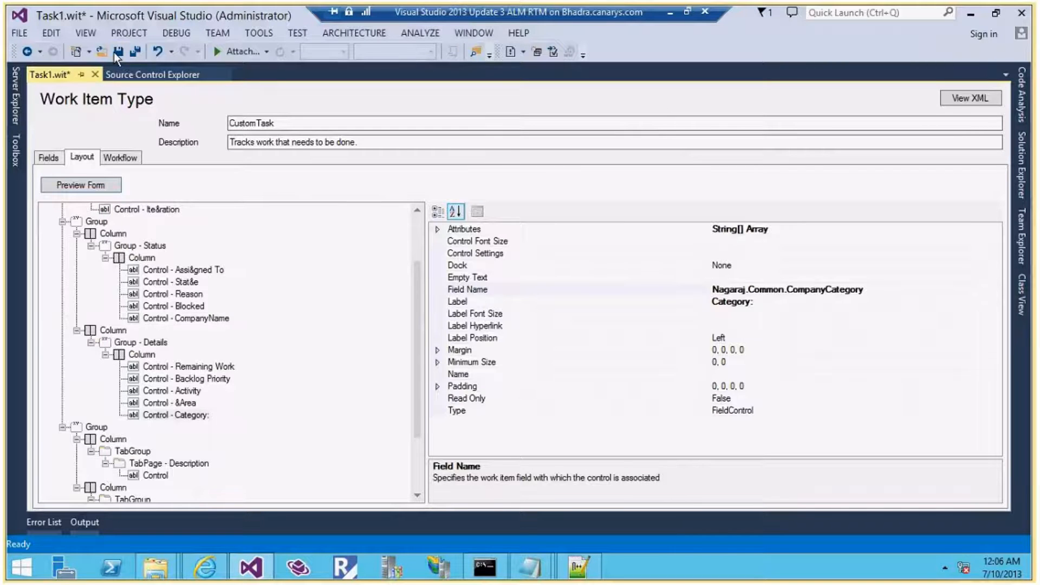
# Save the definition and import Task1.xml into the Default project
pyautogui.click(118, 53)
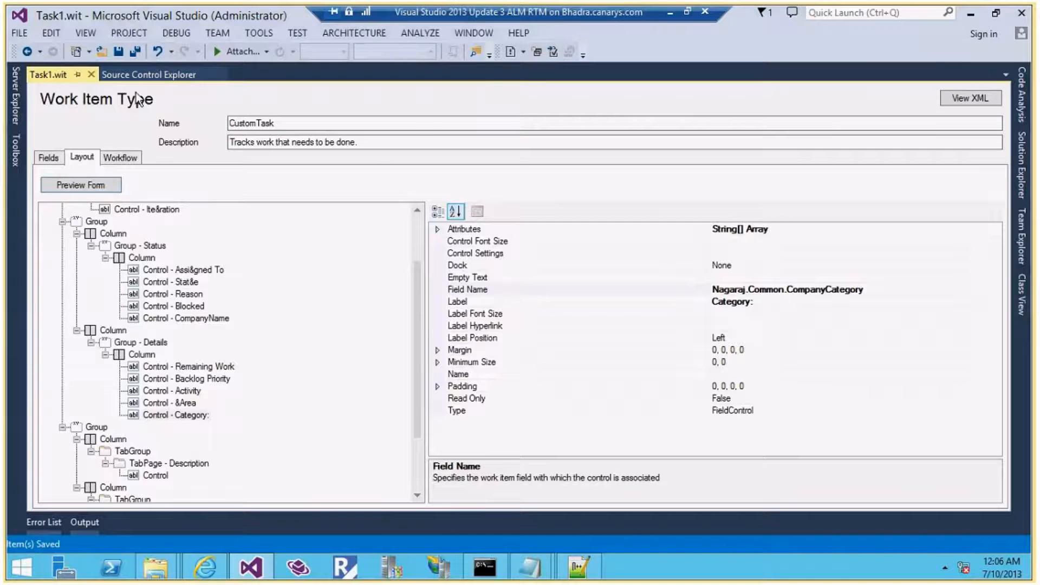
pyautogui.click(262, 34)
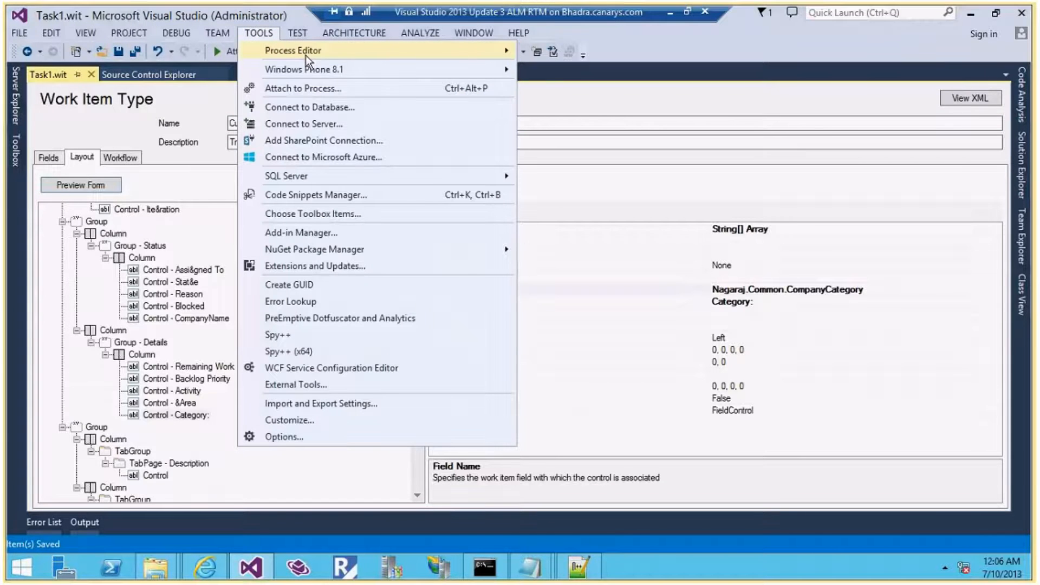
pyautogui.moveTo(305, 56)
pyautogui.moveTo(611, 51)
pyautogui.click(736, 86)
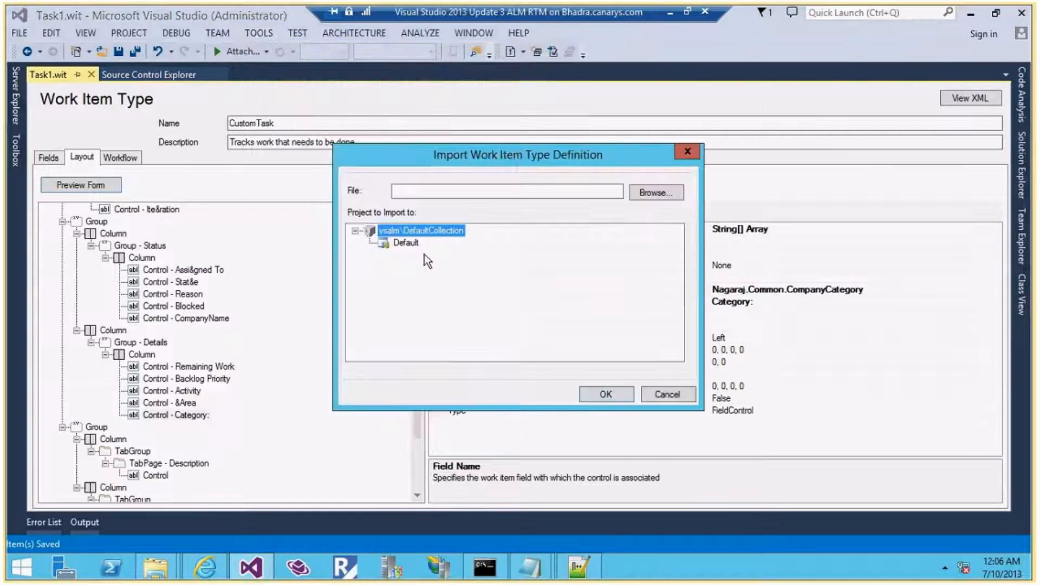
pyautogui.click(640, 200)
pyautogui.doubleClick(522, 304)
pyautogui.click(404, 242)
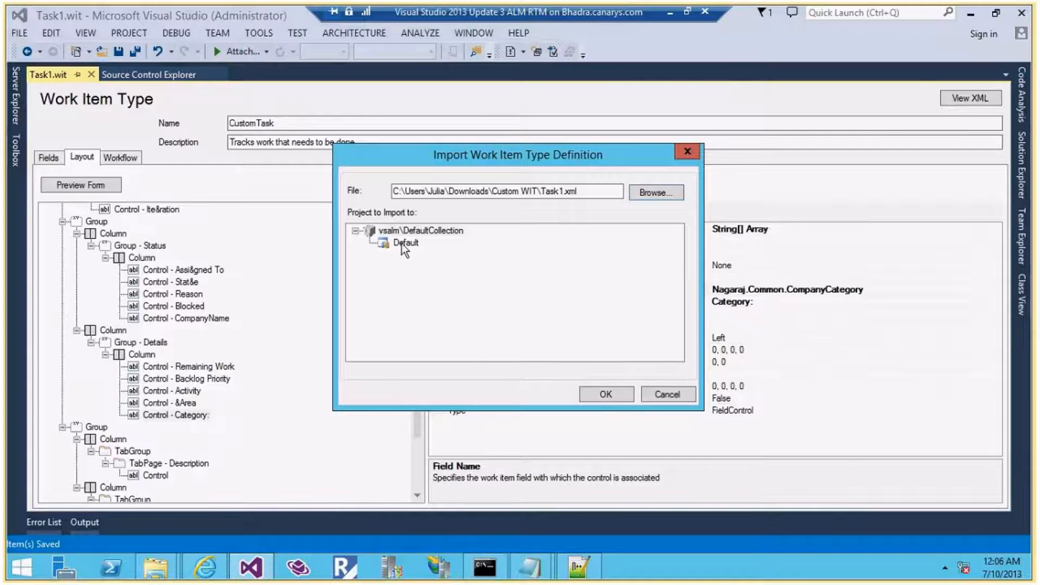
pyautogui.press('Return')
# Create a trial CustomTask, confirm its Category dropdown lists Category 1–3, then close it
pyautogui.click(1022, 234)
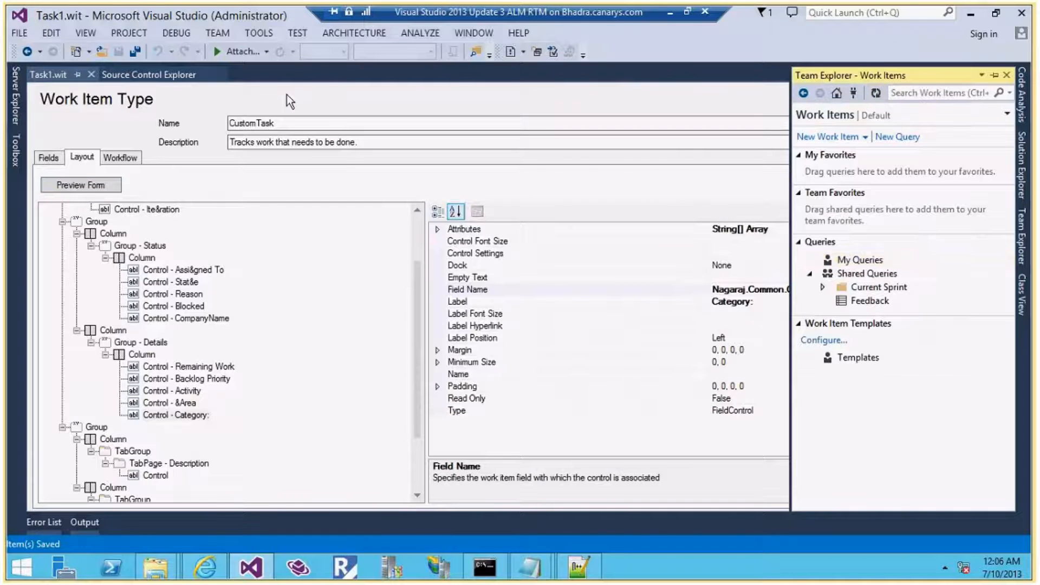
pyautogui.click(831, 137)
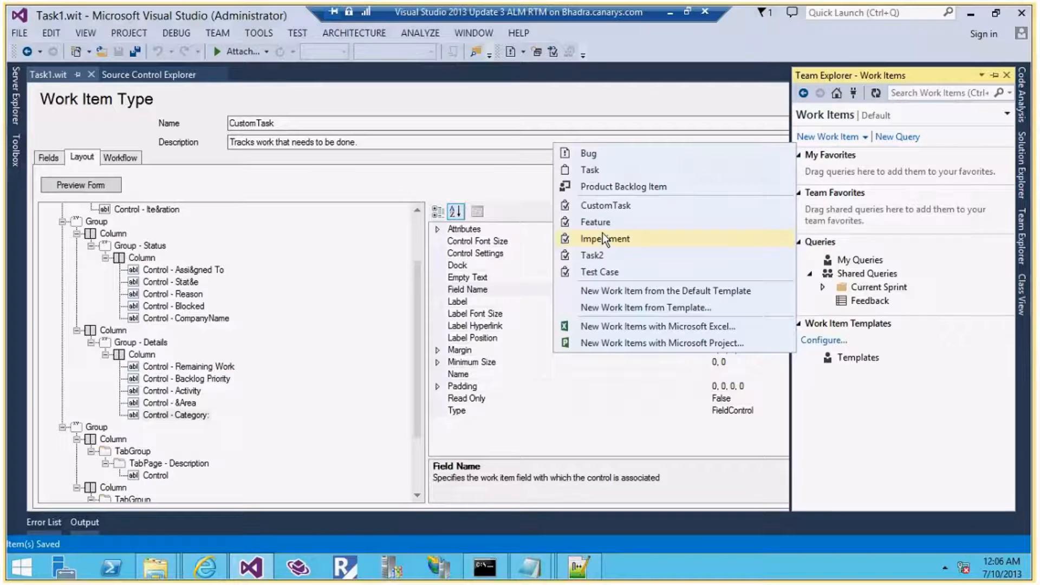
pyautogui.click(605, 205)
pyautogui.click(640, 287)
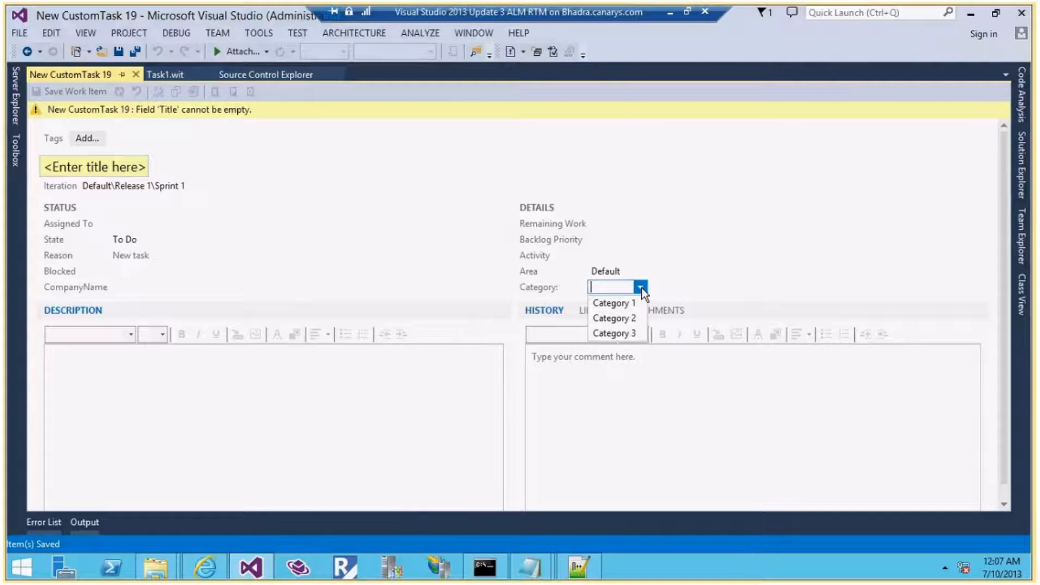
pyautogui.click(136, 74)
pyautogui.click(135, 73)
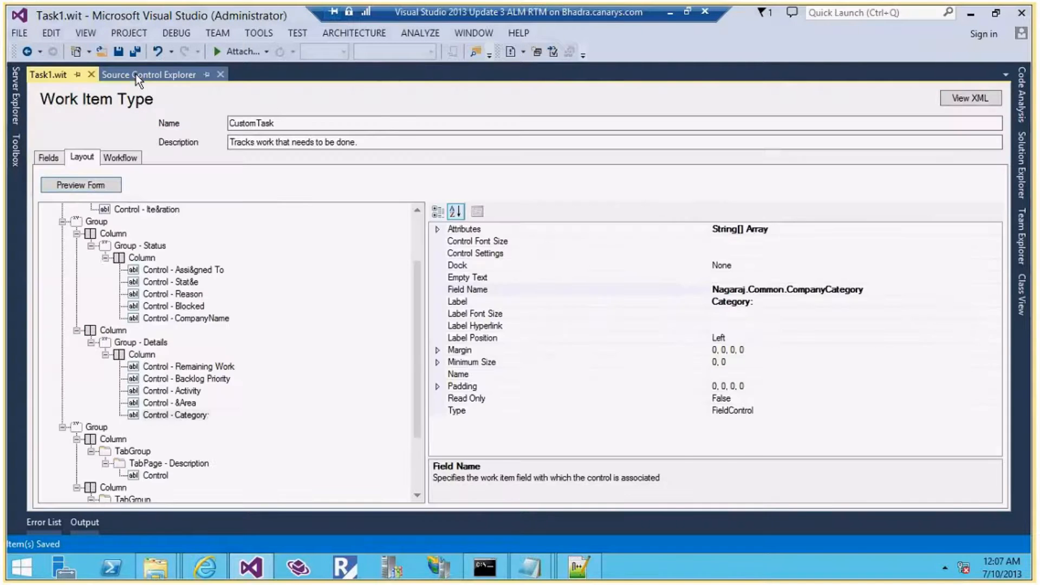
# Define the SubCategory field with the copied SubCategory reference name, reportable as Dimension
pyautogui.click(48, 158)
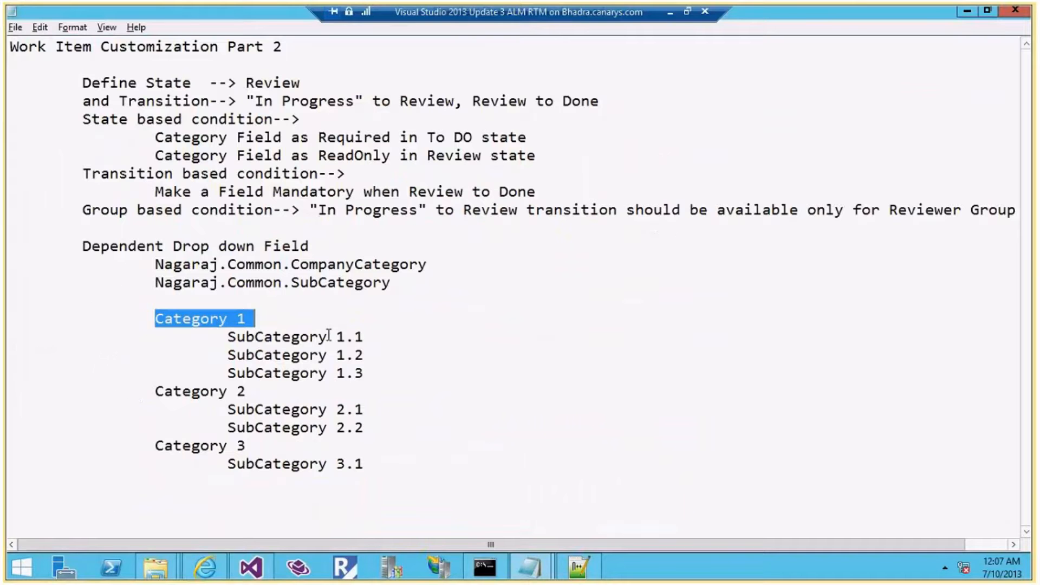
pyautogui.moveTo(391, 282); pyautogui.dragTo(157, 283)
pyautogui.hotkey('ctrl', 'c')
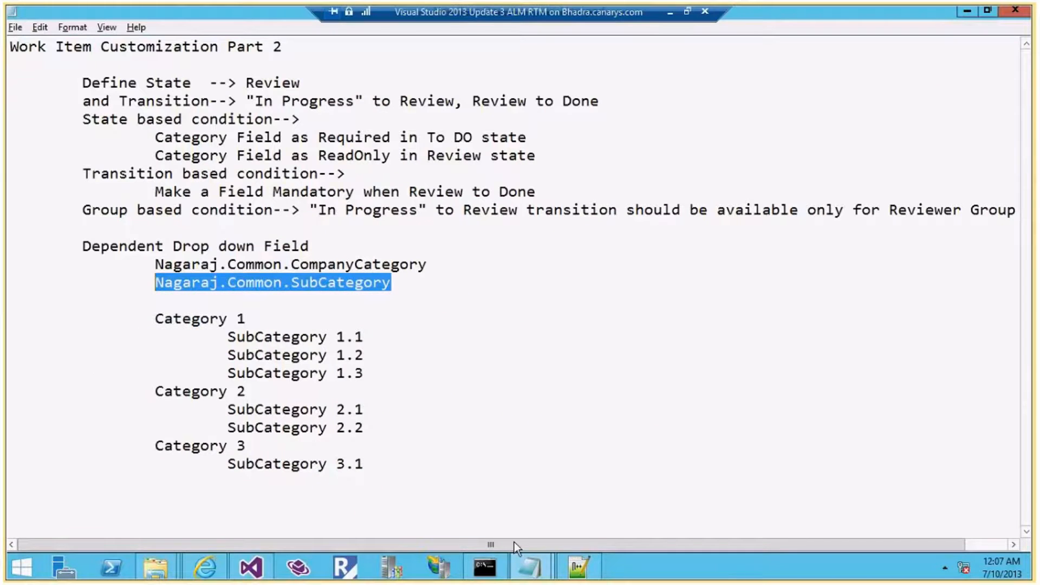
pyautogui.click(248, 567)
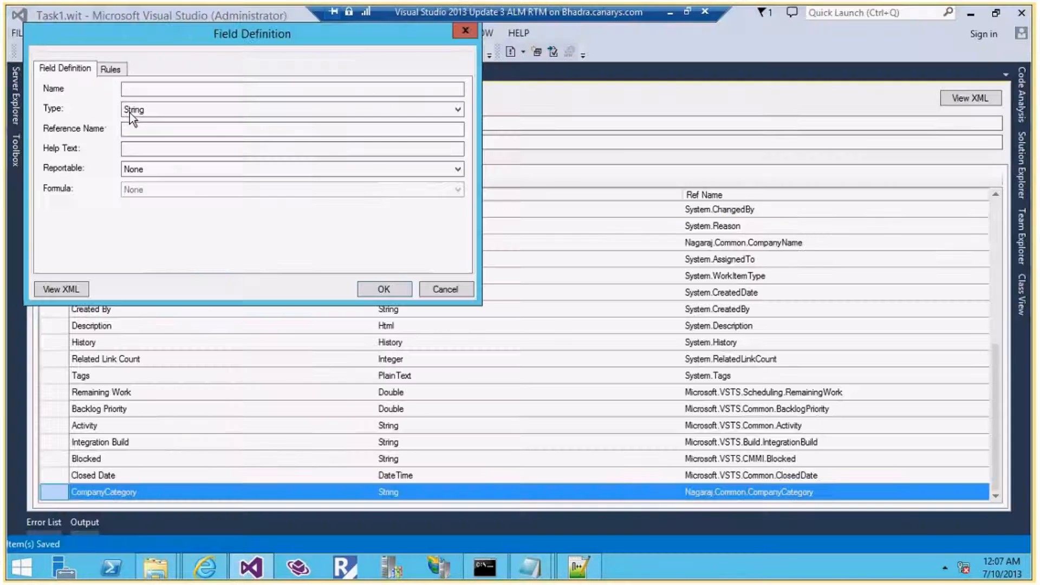
pyautogui.hotkey('ctrl', 'v')
pyautogui.moveTo(187, 130); pyautogui.dragTo(271, 135)
pyautogui.hotkey('ctrl', 'c')
pyautogui.click(179, 92)
pyautogui.hotkey('ctrl', 'v')
pyautogui.click(174, 171)
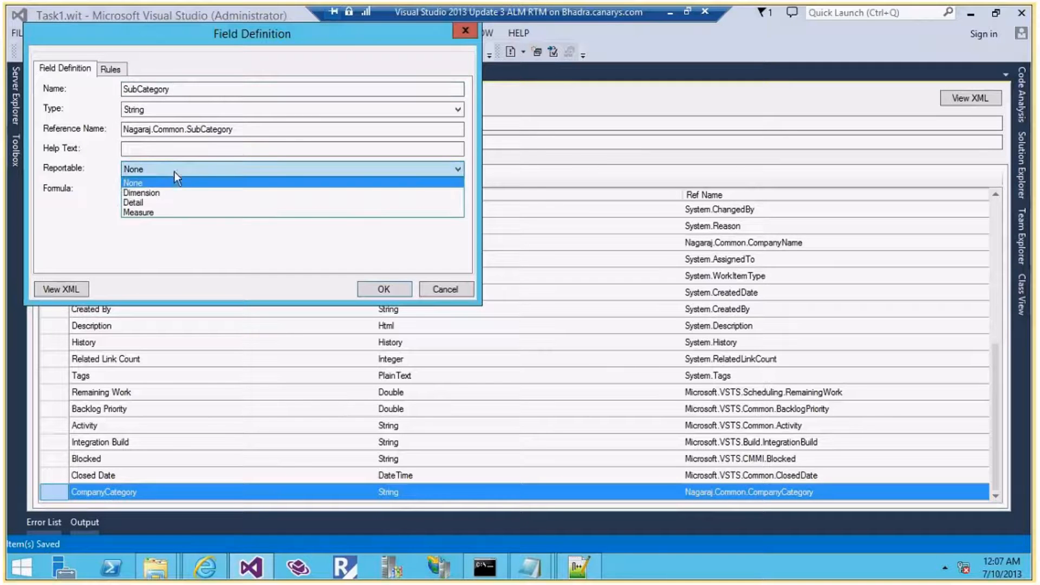
pyautogui.click(168, 187)
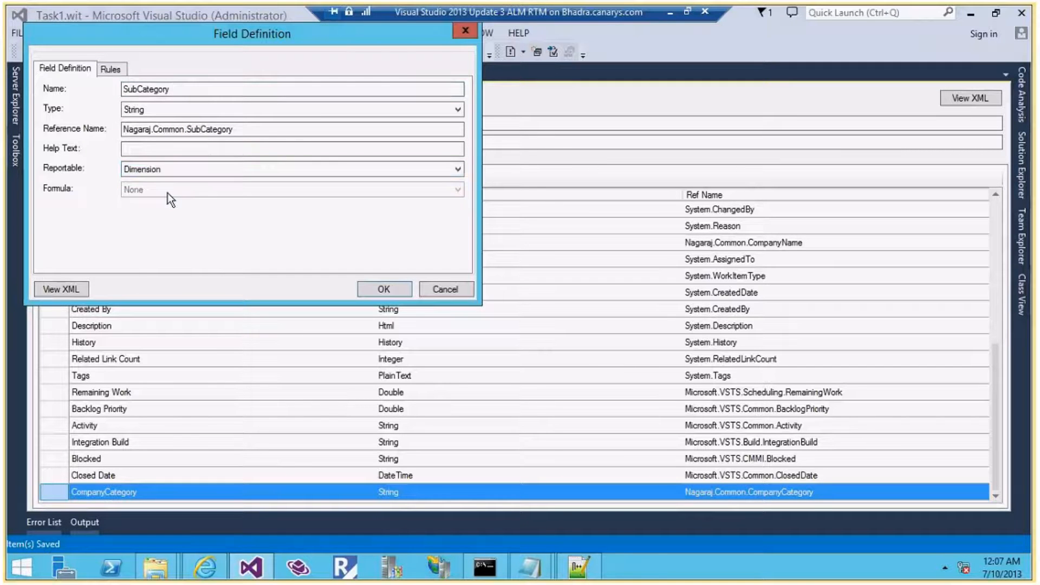
pyautogui.click(114, 70)
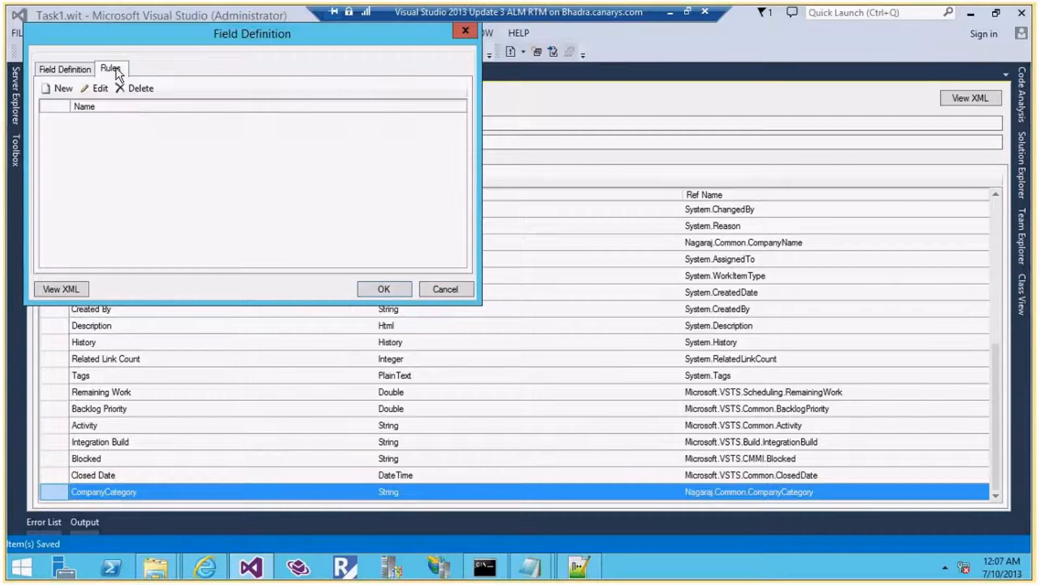
# Add a WHEN rule testing CompanyCategory equals Category 1
pyautogui.click(64, 88)
pyautogui.scroll(-2, 295, 219)
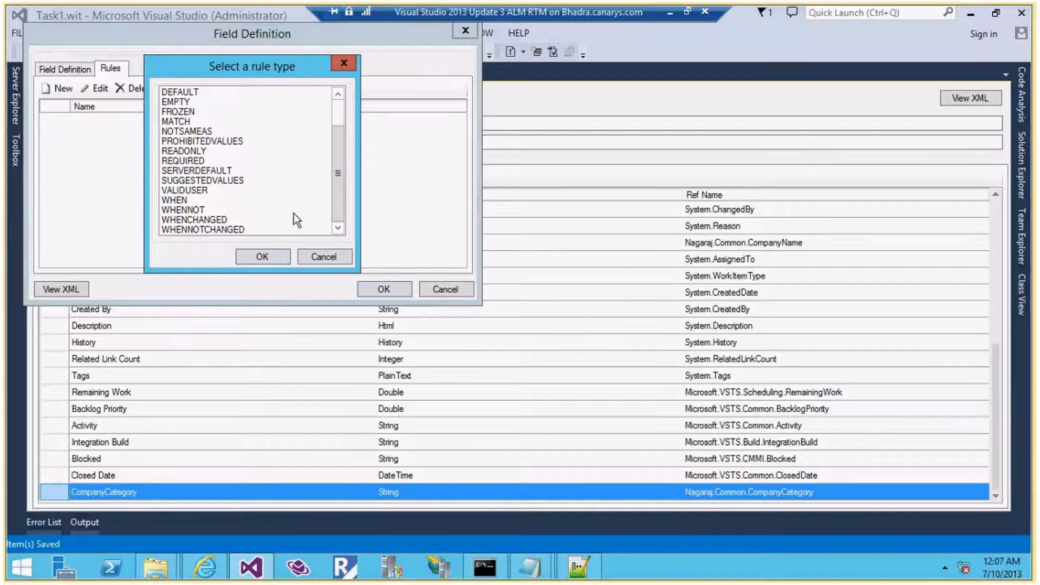
pyautogui.click(287, 200)
pyautogui.click(252, 250)
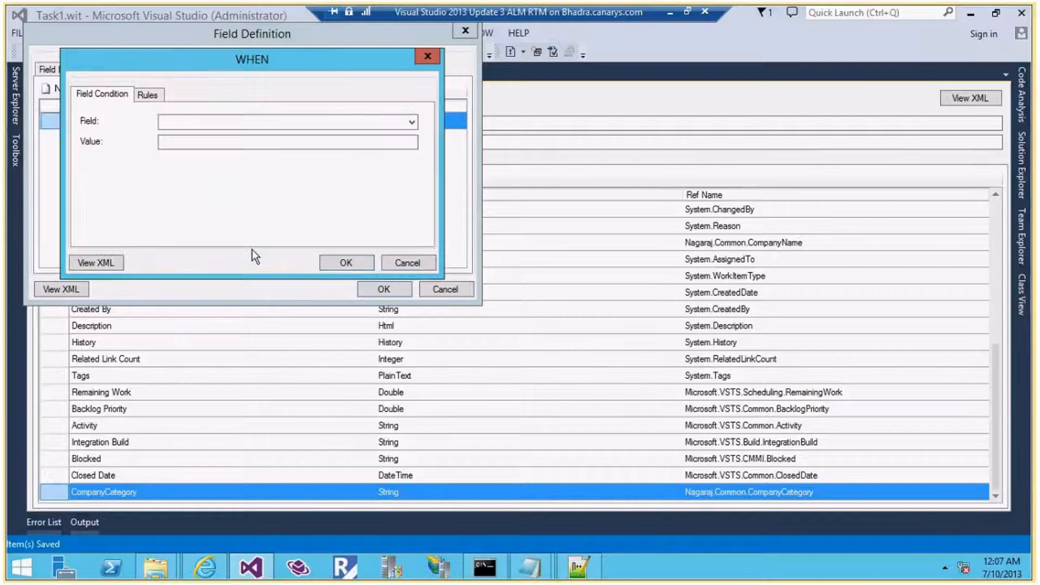
pyautogui.click(240, 122)
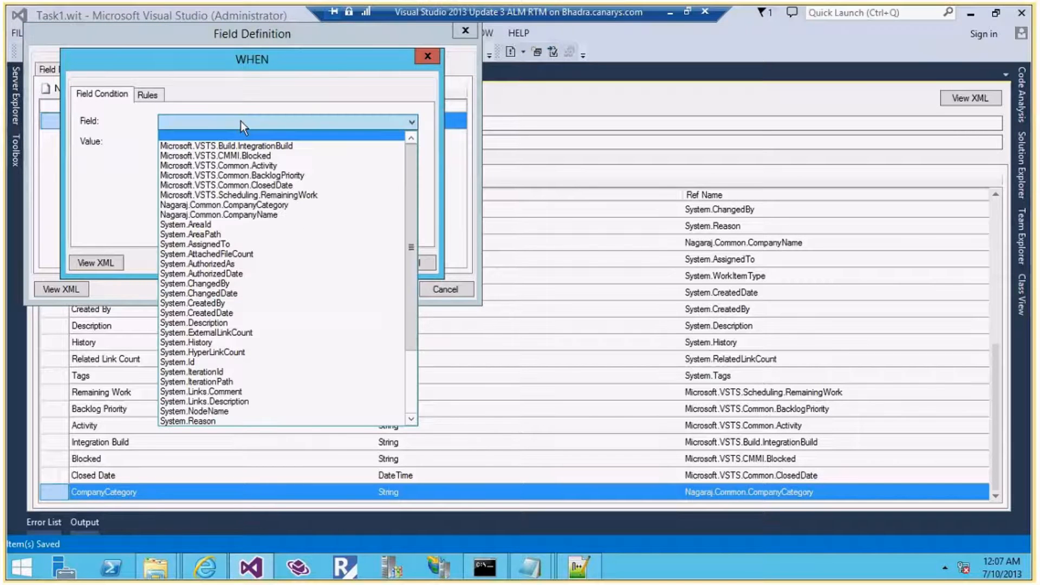
pyautogui.click(255, 205)
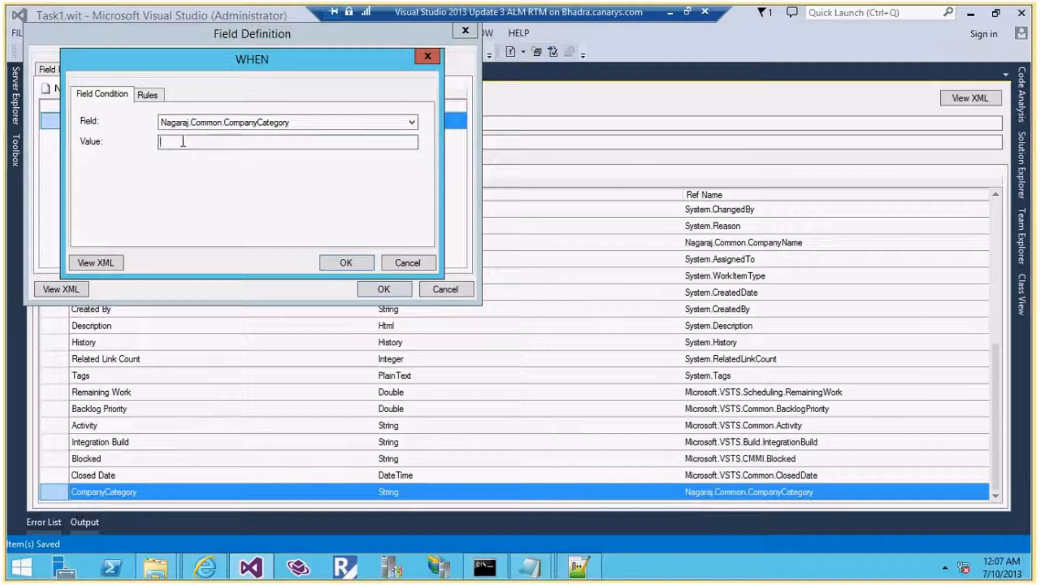
pyautogui.hotkey('alt', 'Tab')
pyautogui.moveTo(239, 318); pyautogui.dragTo(155, 318)
pyautogui.hotkey('ctrl', 'c')
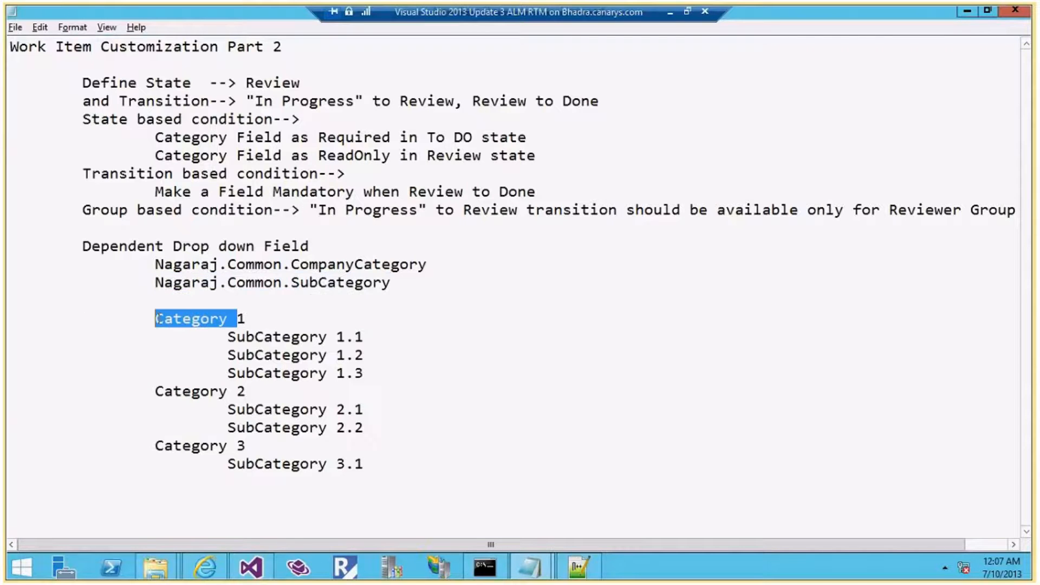
pyautogui.hotkey('alt', 'Tab')
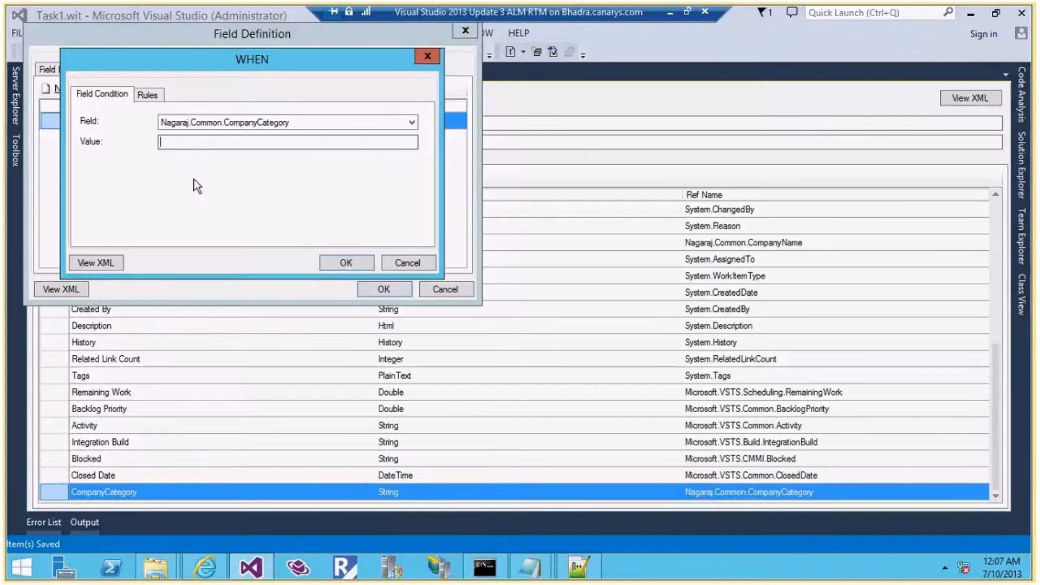
pyautogui.hotkey('ctrl', 'v')
pyautogui.write('1')
# Nest an ALLOWEDVALUES rule in the WHEN condition with SubCategory 1.1 as its first value
pyautogui.click(147, 95)
pyautogui.click(99, 114)
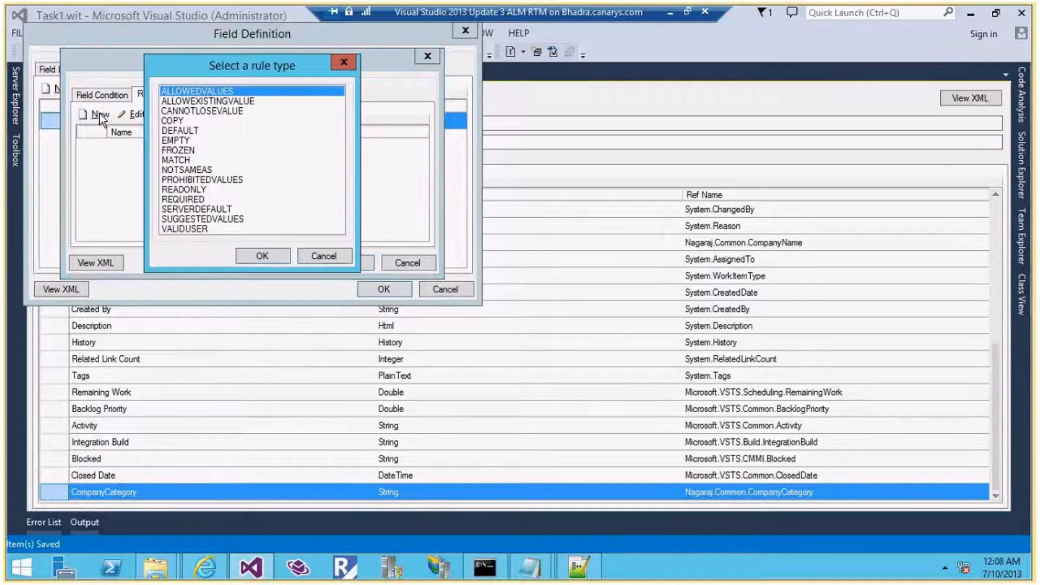
pyautogui.click(243, 256)
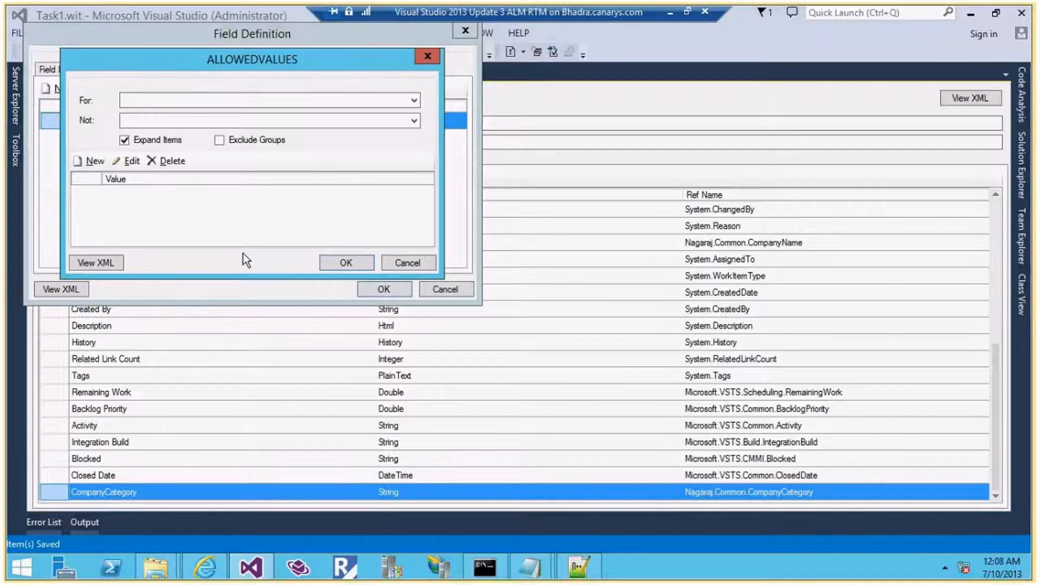
pyautogui.moveTo(530, 567)
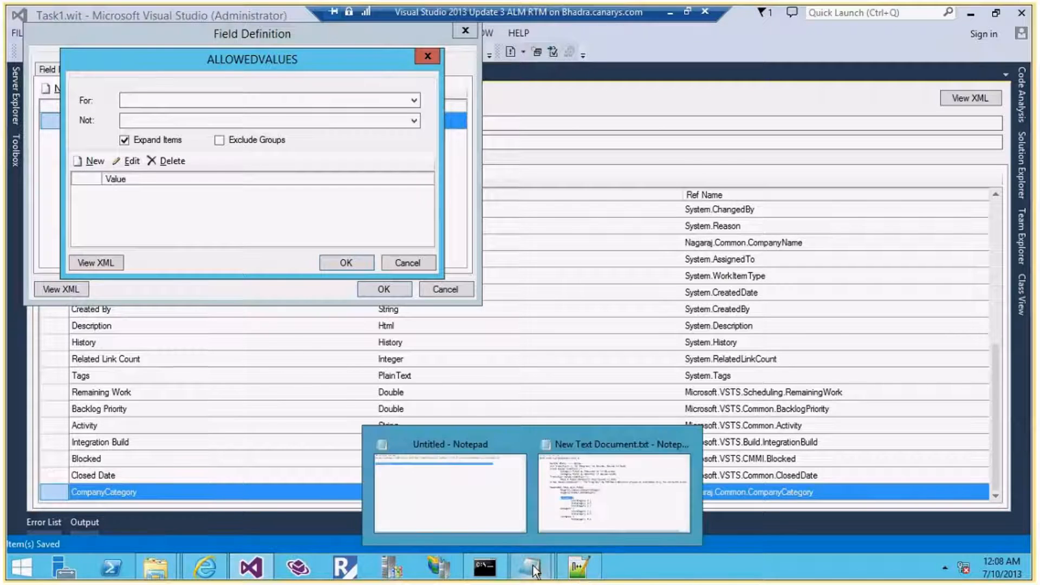
pyautogui.click(577, 502)
pyautogui.moveTo(365, 337); pyautogui.dragTo(230, 340)
pyautogui.hotkey('ctrl', 'c')
pyautogui.hotkey('alt', 'Tab')
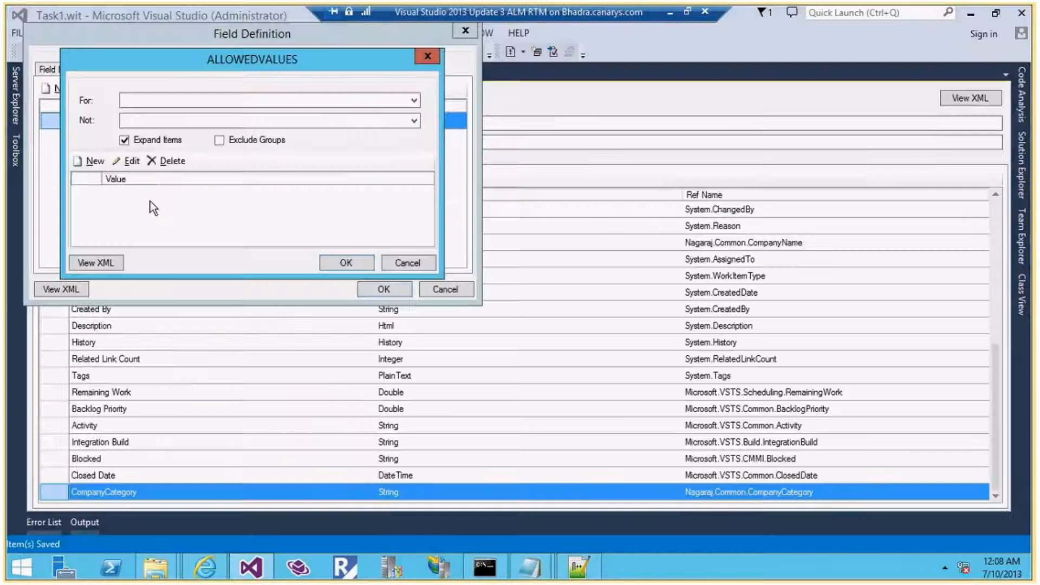
pyautogui.click(94, 161)
pyautogui.hotkey('ctrl', 'v')
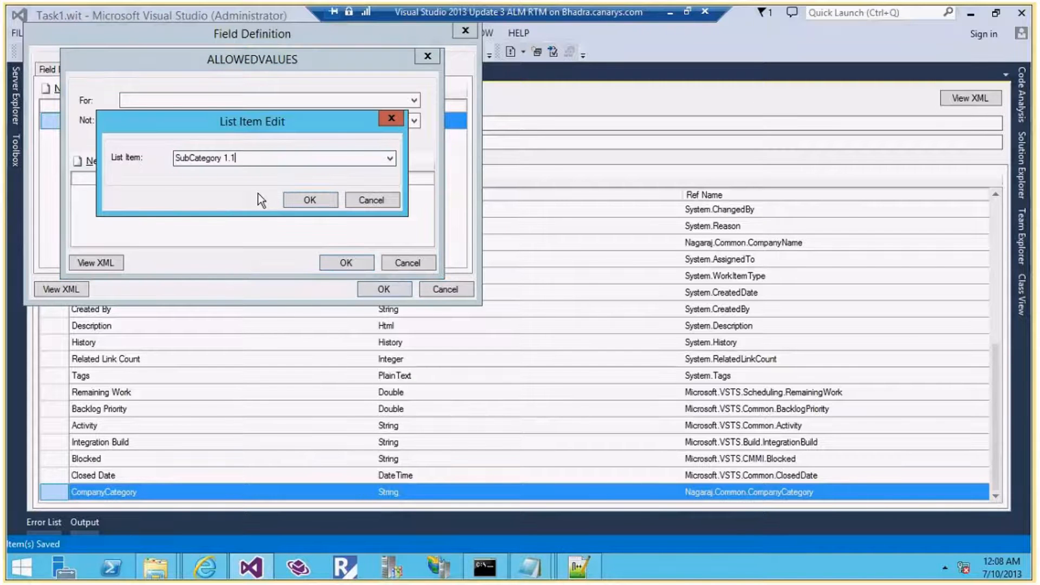
pyautogui.click(304, 202)
# Add SubCategory 1.2 and SubCategory 1.3 as allowed values and confirm the list
pyautogui.click(81, 162)
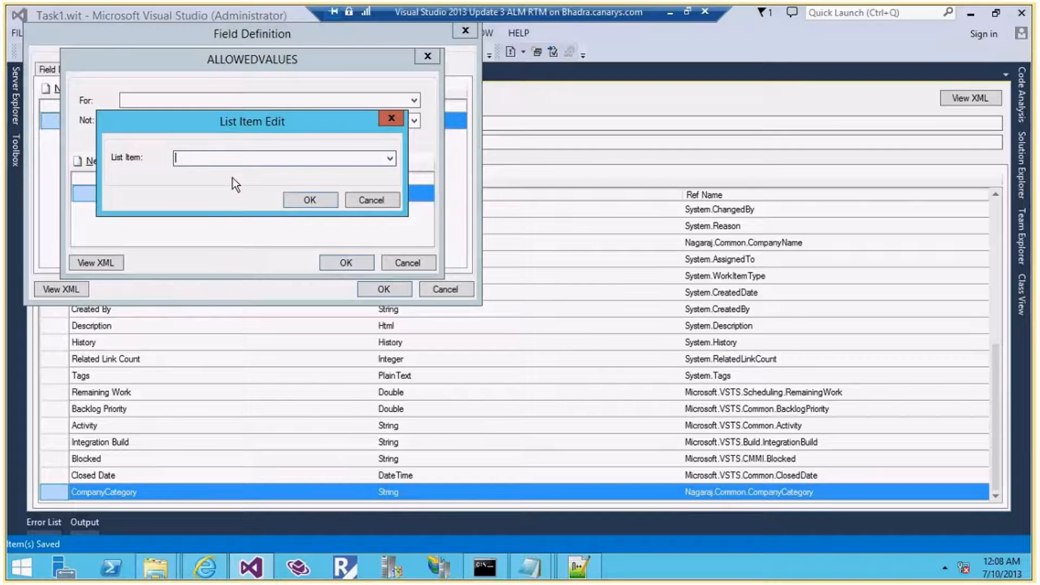
pyautogui.write('SubCategory 1.2')
pyautogui.click(315, 196)
pyautogui.click(81, 161)
pyautogui.write('SubCategory 1.2')
pyautogui.press('BackSpace')
pyautogui.write('3')
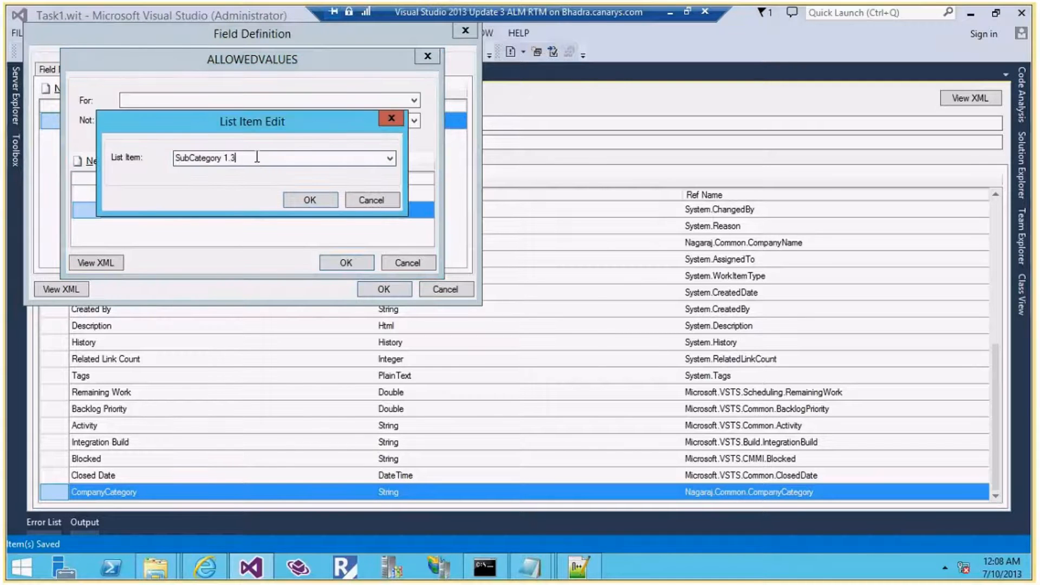
pyautogui.click(307, 200)
pyautogui.click(350, 261)
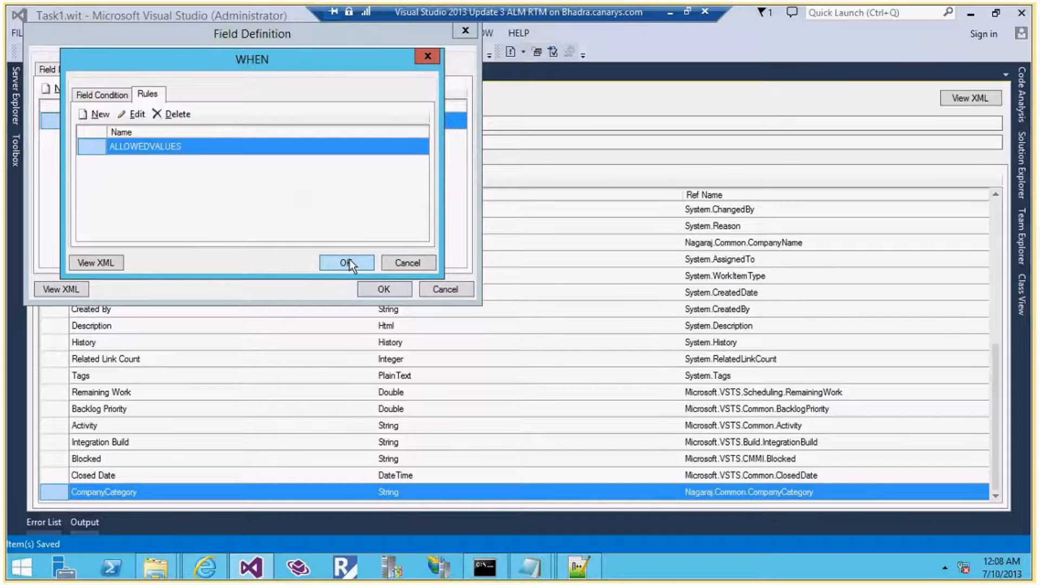
# Add a DEFAULT rule inside the WHEN condition with the fixed value SubCategory 1.1
pyautogui.click(95, 112)
pyautogui.click(216, 127)
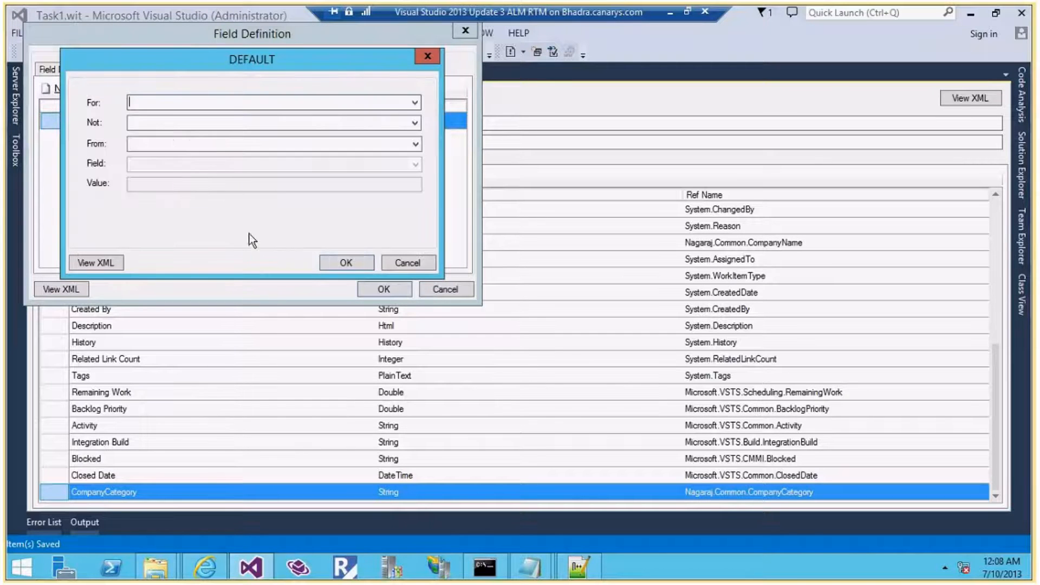
pyautogui.click(185, 143)
pyautogui.click(161, 184)
pyautogui.write('SubCategory 1.1')
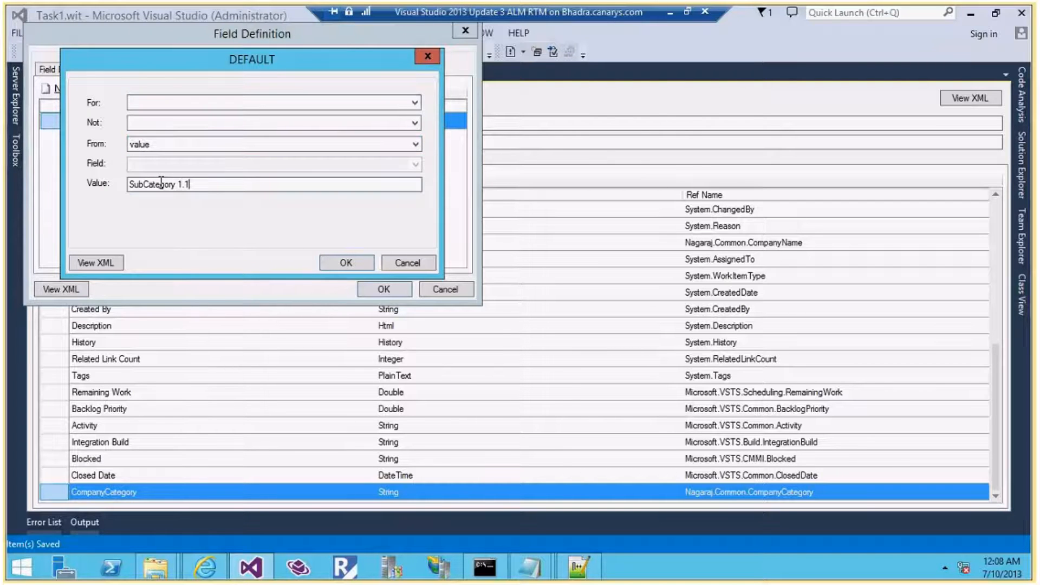
pyautogui.click(340, 262)
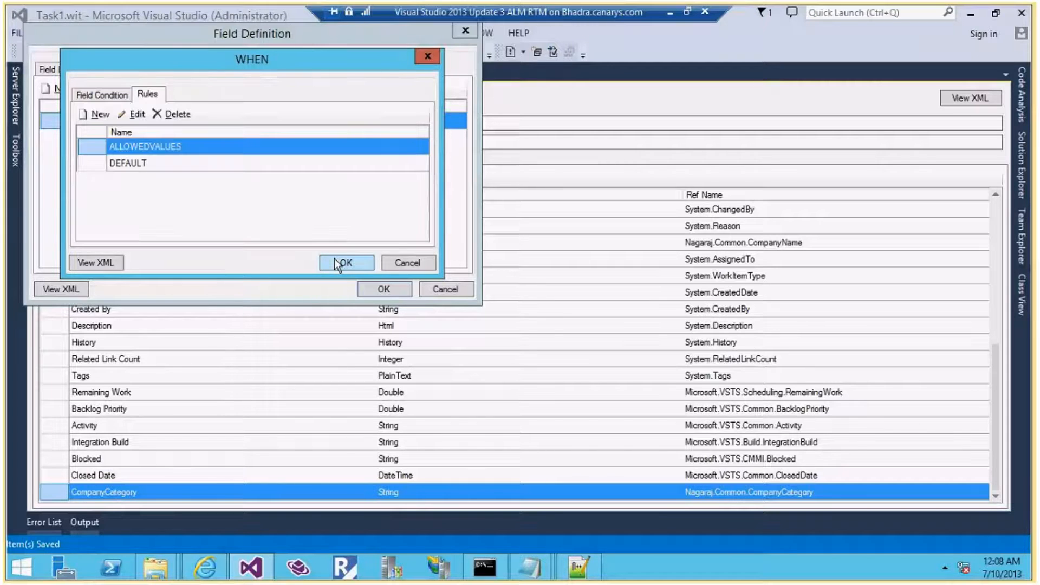
pyautogui.click(334, 259)
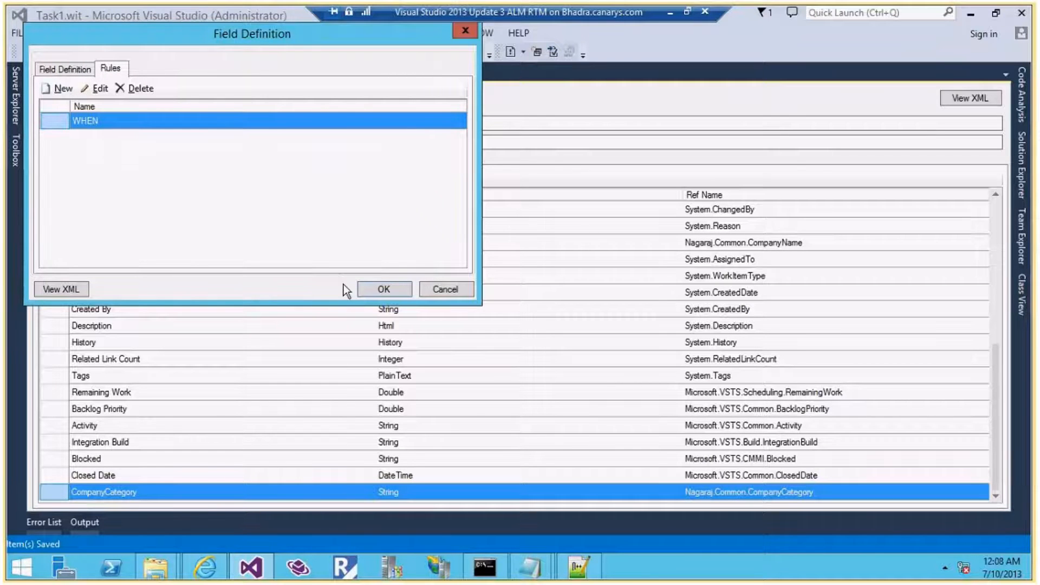
# Preview the field's XML, enlarge the window and inspect the WHEN block
pyautogui.click(54, 291)
pyautogui.click(162, 192)
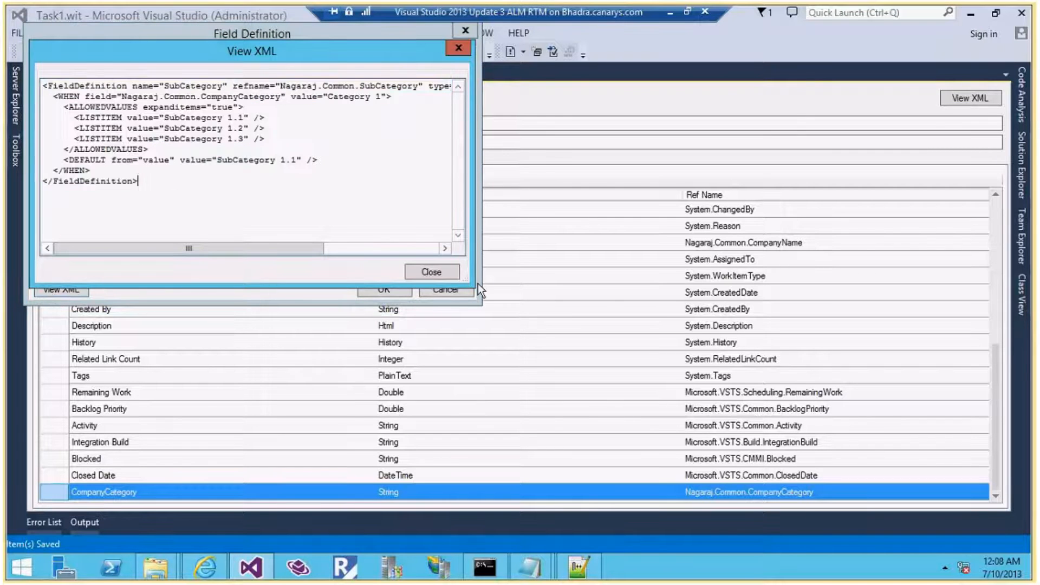
pyautogui.moveTo(470, 283); pyautogui.dragTo(717, 312)
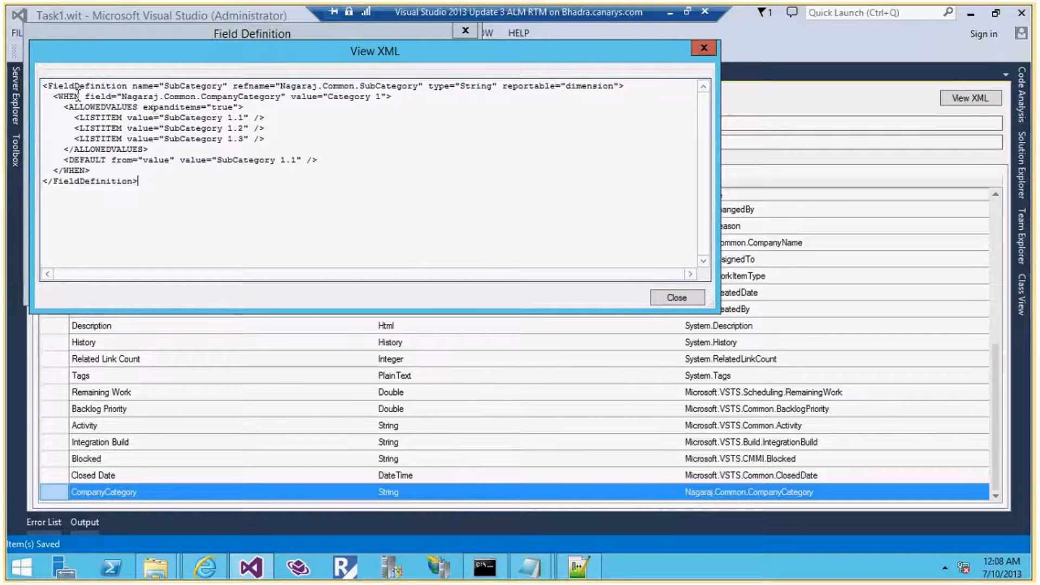
pyautogui.moveTo(48, 96); pyautogui.dragTo(333, 98)
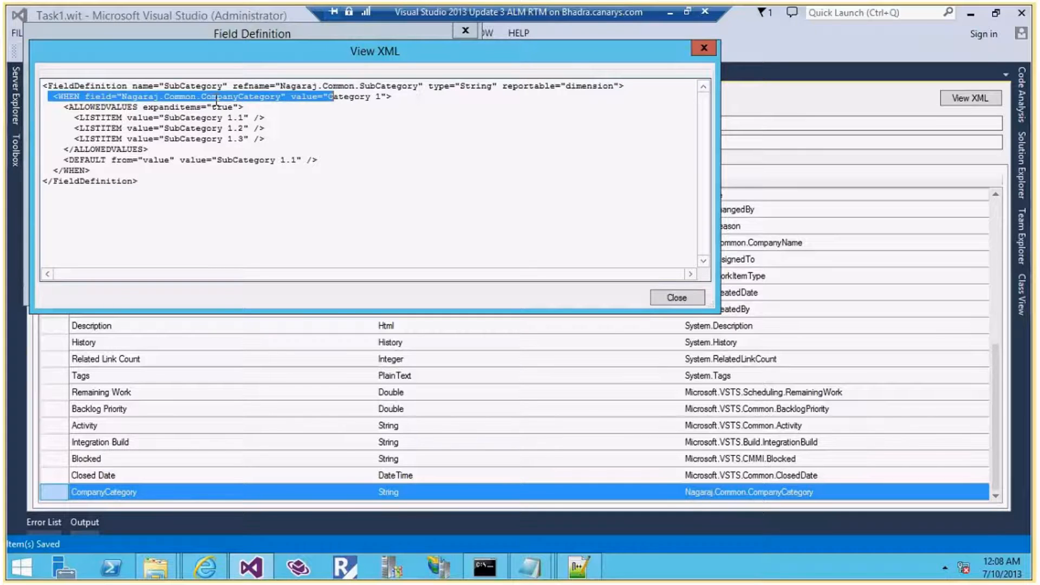
pyautogui.click(329, 97)
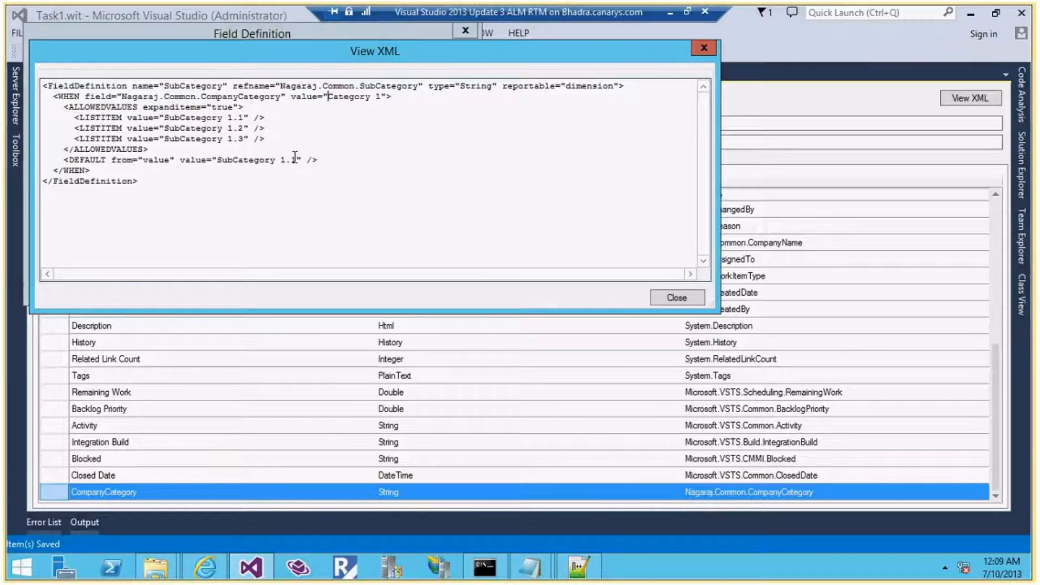
pyautogui.click(683, 295)
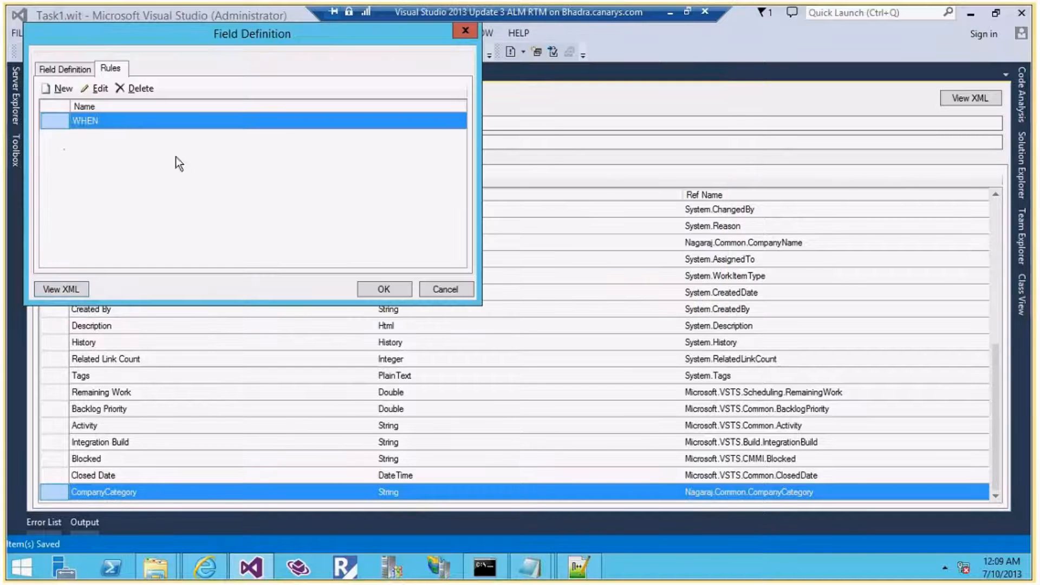
# Create a new WHEN rule on Nagaraj.Common.CompanyCategory, copying the value Category 2 from the notes
pyautogui.click(59, 88)
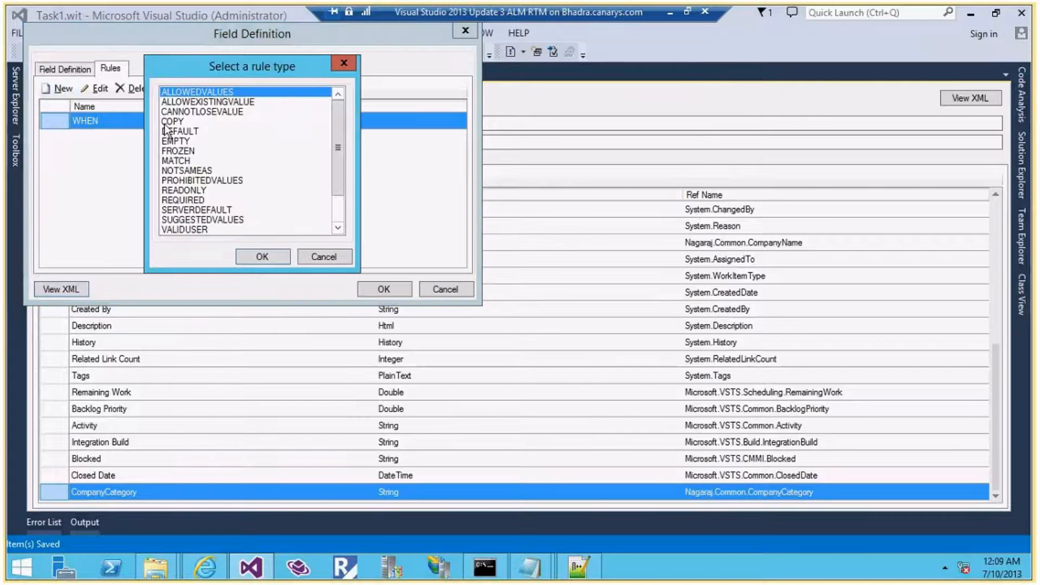
pyautogui.press('End')
pyautogui.click(261, 259)
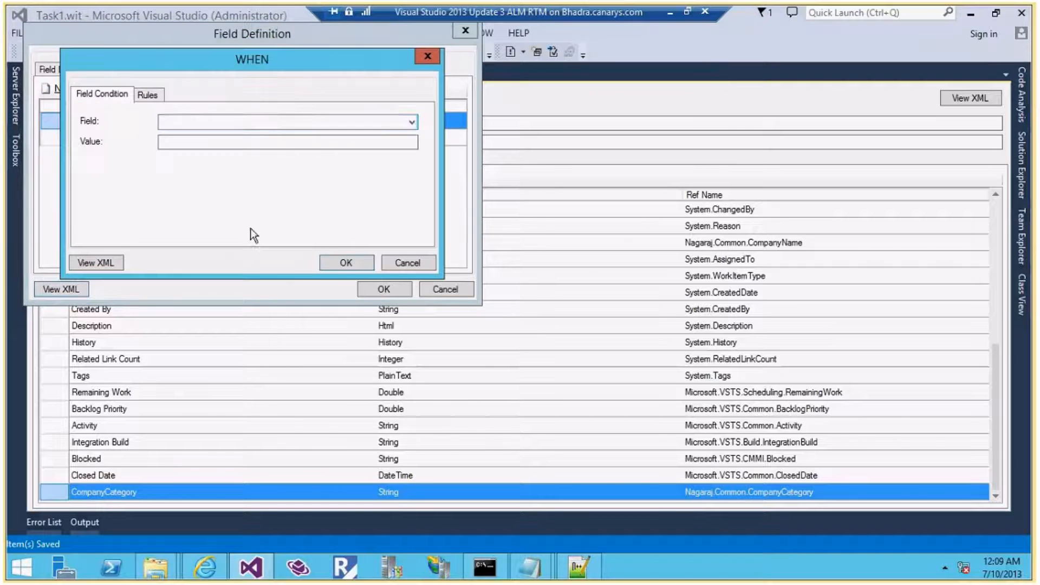
pyautogui.click(259, 120)
pyautogui.click(276, 206)
pyautogui.click(232, 140)
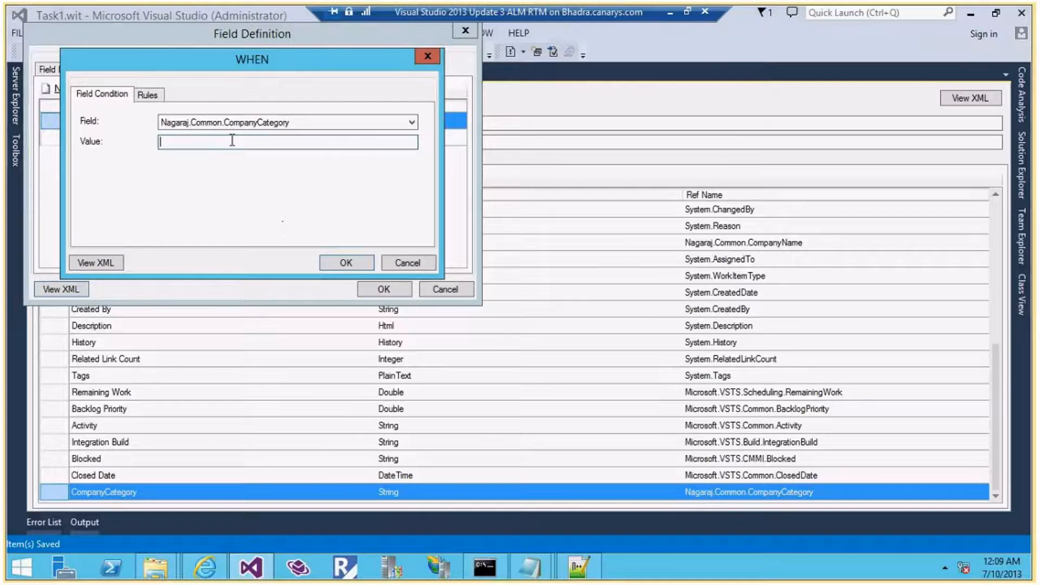
pyautogui.click(541, 557)
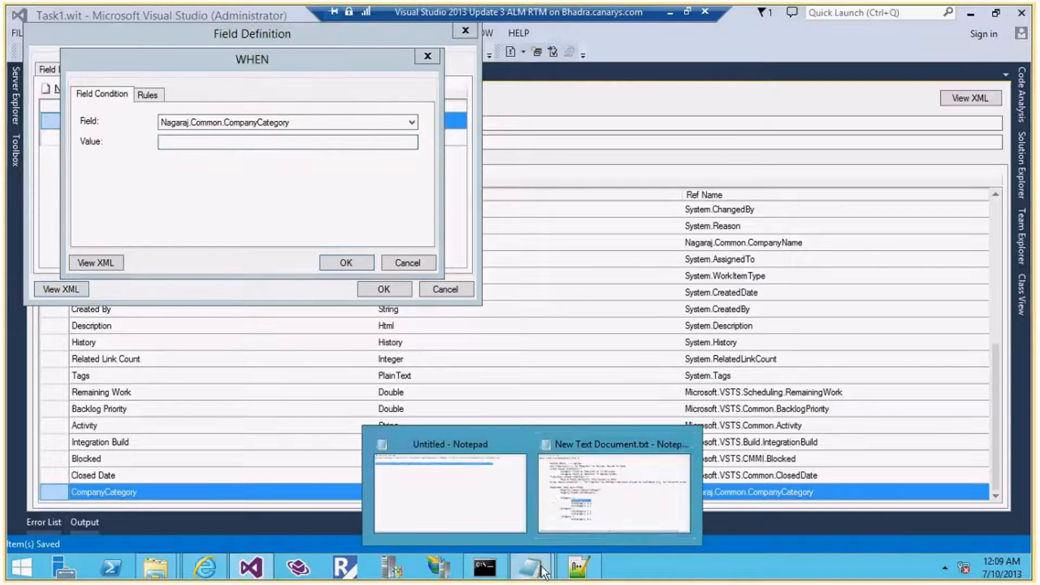
pyautogui.click(552, 500)
pyautogui.moveTo(247, 391); pyautogui.dragTo(155, 393)
pyautogui.hotkey('alt', 'Tab')
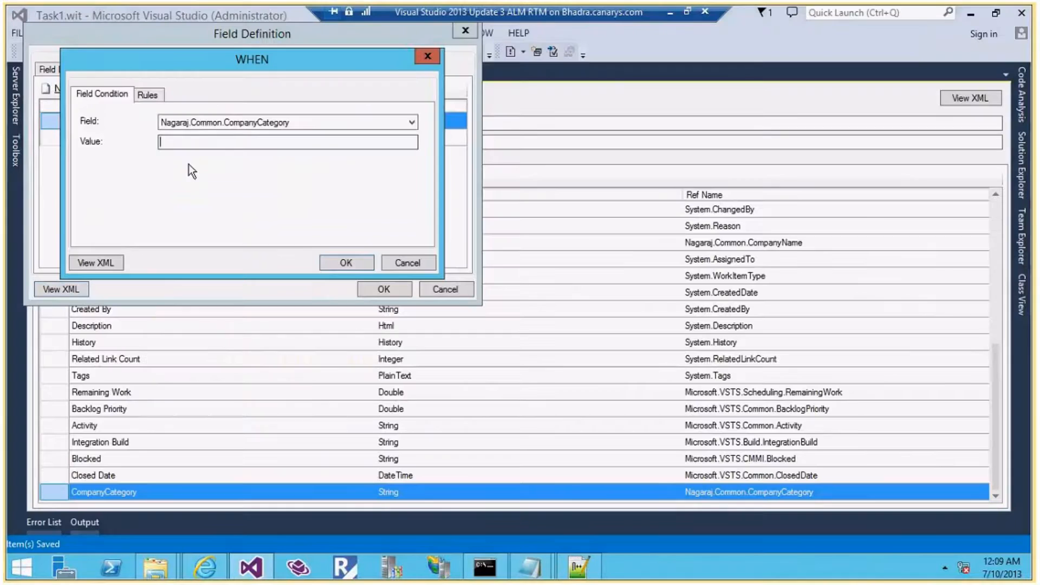
# Add an ALLOWEDVALUES rule inside the condition with SubCategory 2.1 pasted from the notes
pyautogui.click(147, 94)
pyautogui.click(96, 113)
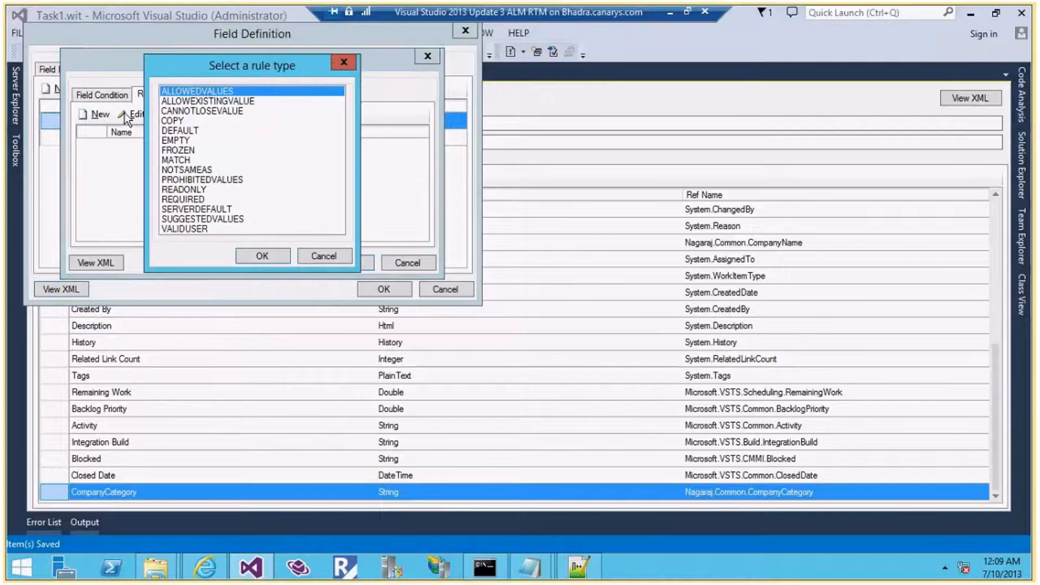
pyautogui.click(263, 255)
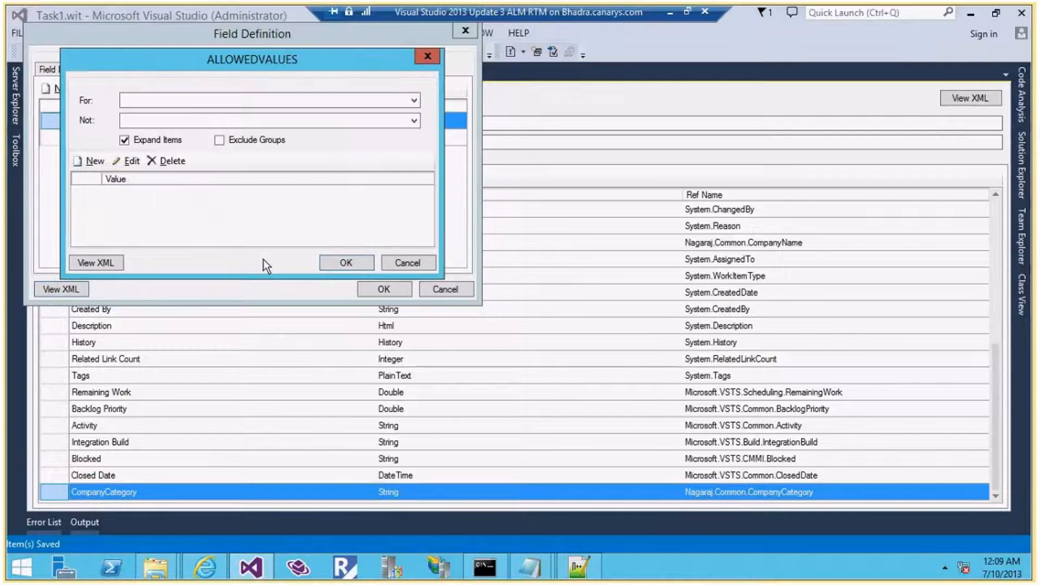
pyautogui.hotkey('alt', 'Tab')
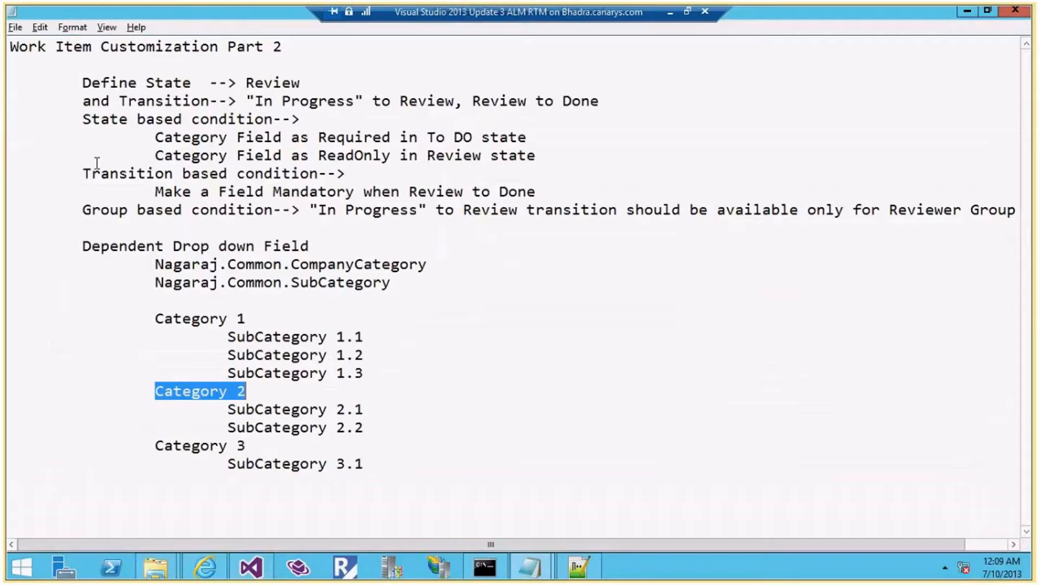
pyautogui.moveTo(363, 409); pyautogui.dragTo(228, 412)
pyautogui.hotkey('ctrl', 'c')
pyautogui.hotkey('alt', 'Tab')
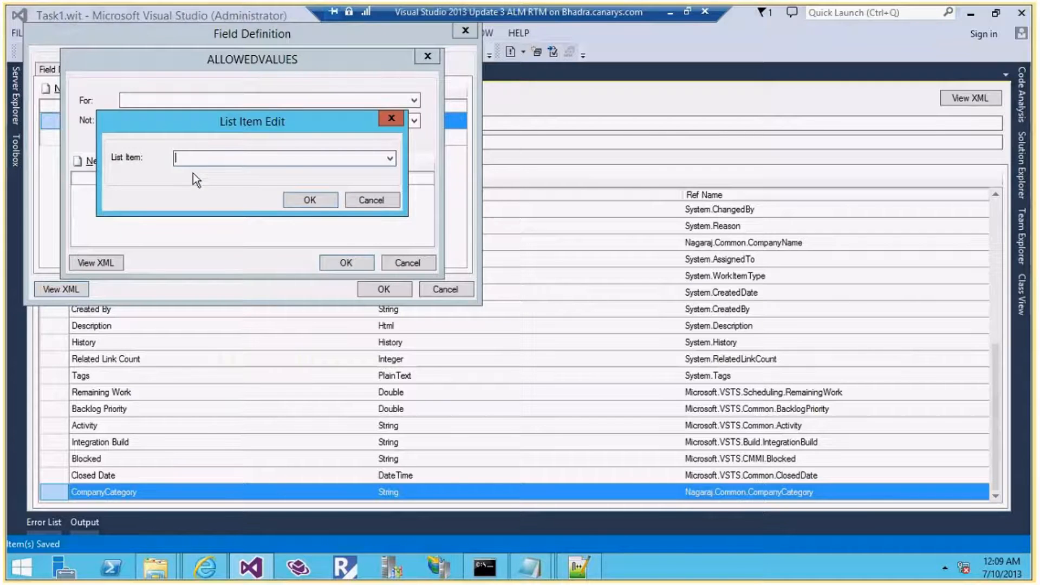
pyautogui.hotkey('ctrl', 'v')
pyautogui.click(294, 197)
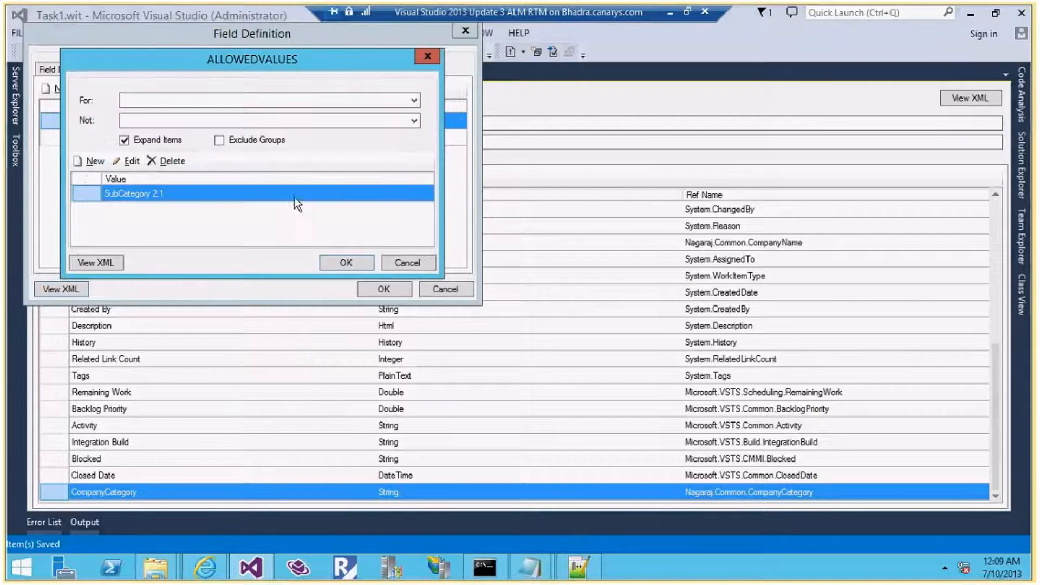
# Add SubCategory 2.2 as a second allowed value and confirm the rules
pyautogui.click(79, 162)
pyautogui.hotkey('ctrl', 'v')
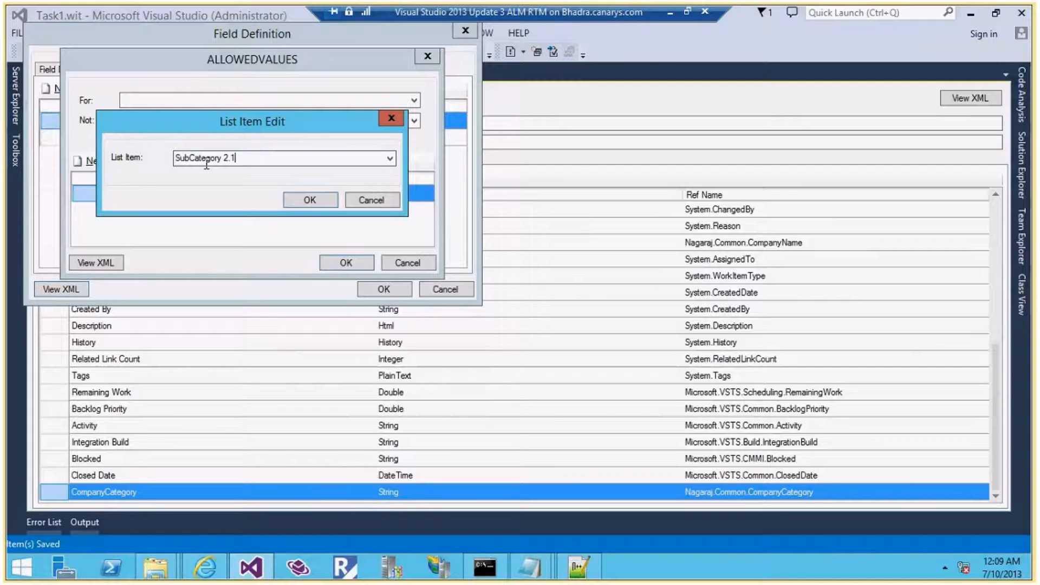
pyautogui.press('BackSpace')
pyautogui.write('2')
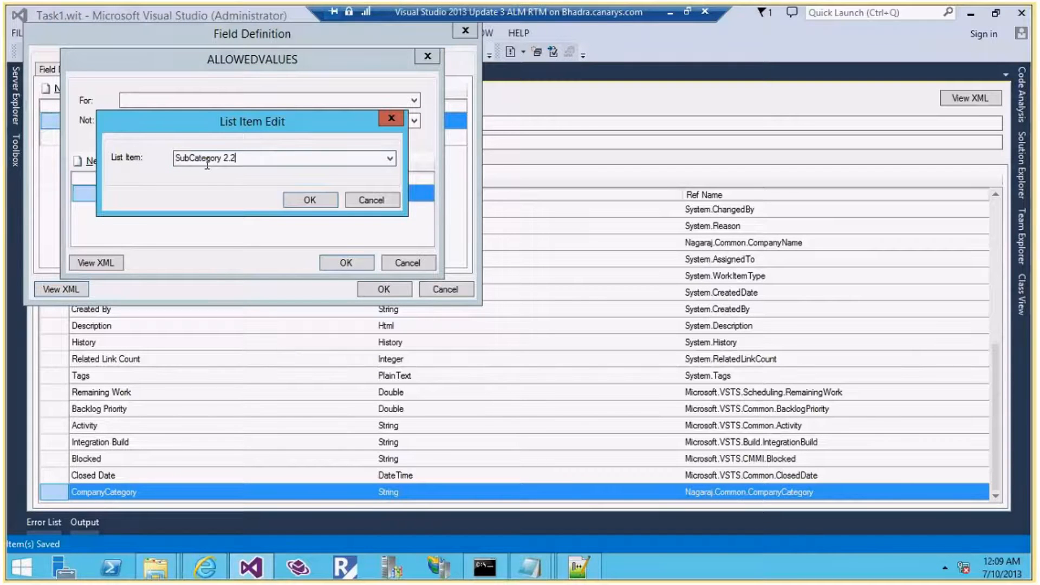
pyautogui.click(309, 200)
pyautogui.click(344, 261)
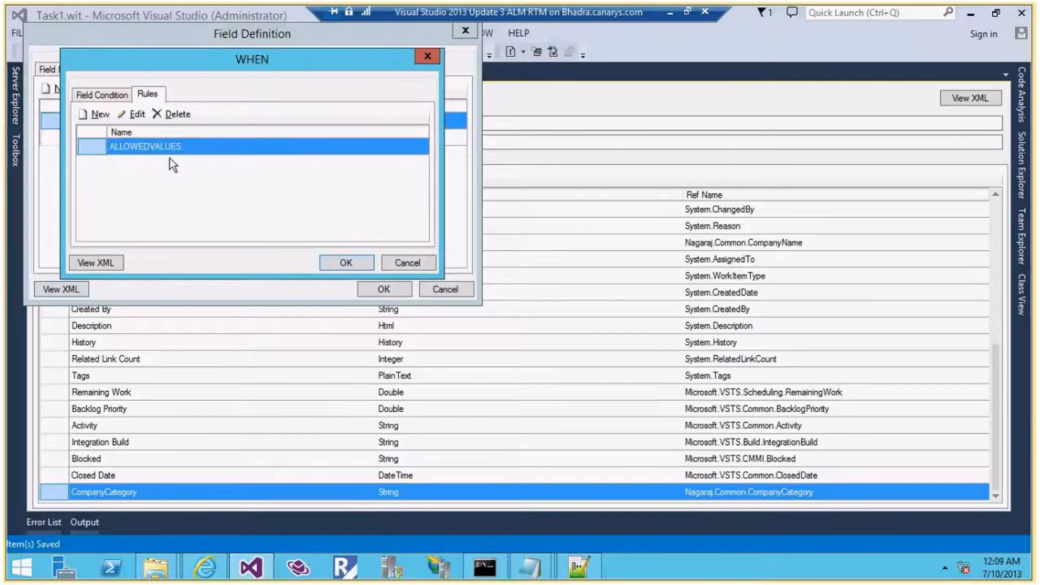
pyautogui.click(345, 262)
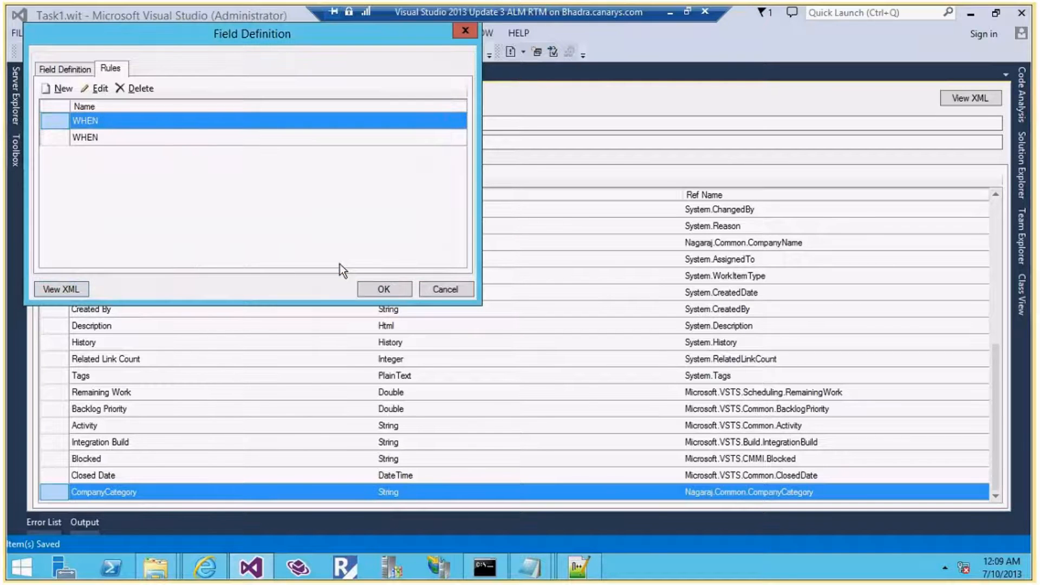
# Create a third WHEN rule on Nagaraj.Common.CompanyCategory, taking the condition value from the notes
pyautogui.click(62, 90)
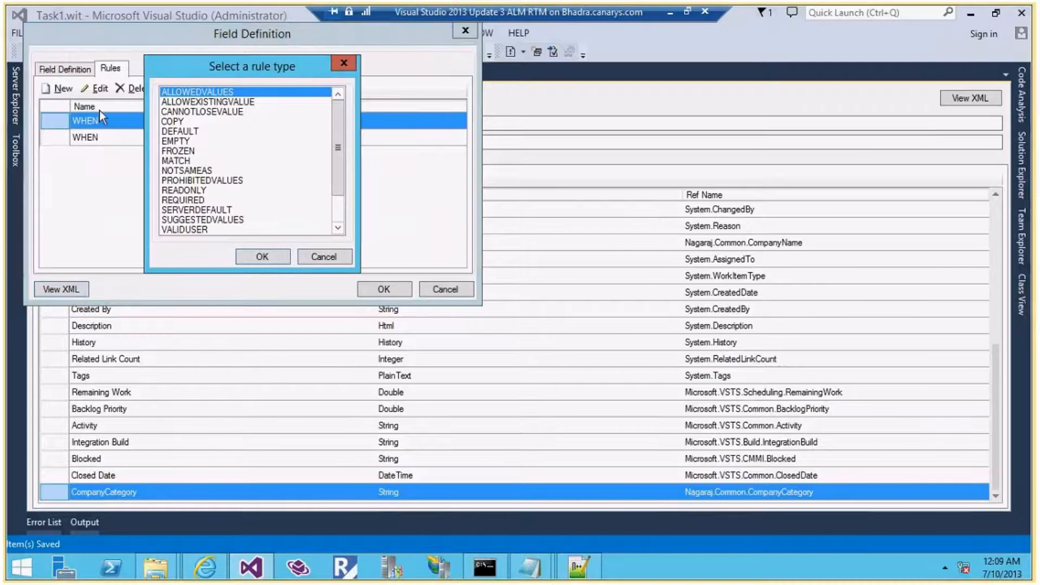
pyautogui.press('w')
pyautogui.click(262, 257)
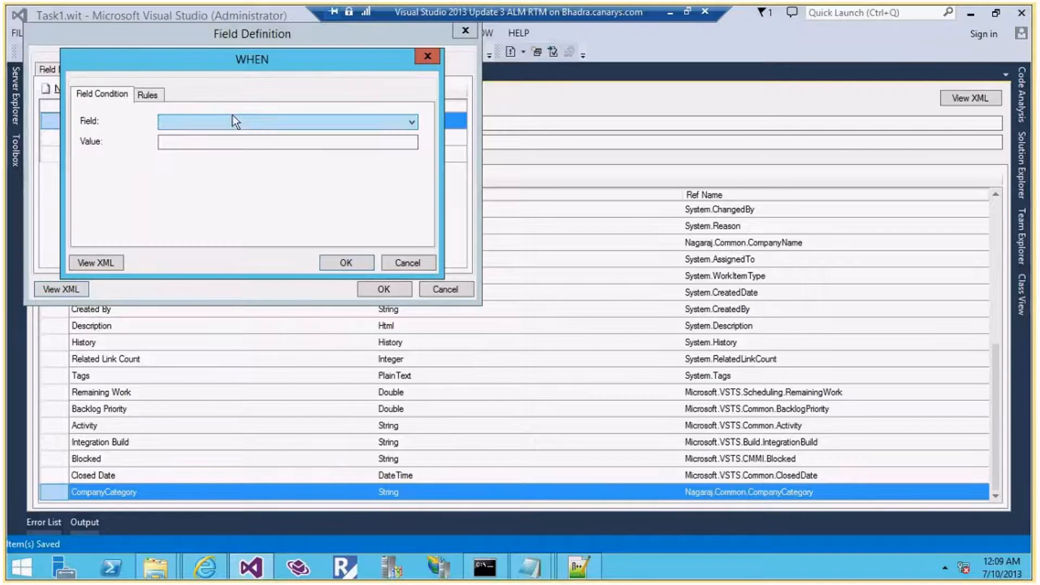
pyautogui.click(243, 122)
pyautogui.click(239, 208)
pyautogui.click(225, 142)
pyautogui.moveTo(543, 577)
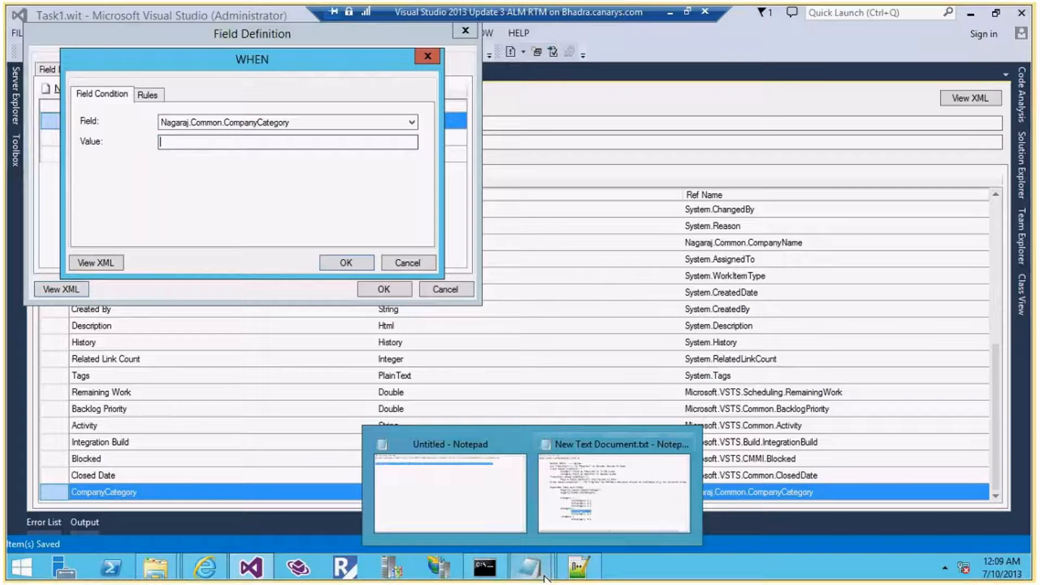
pyautogui.click(578, 499)
pyautogui.hotkey('alt', 'Tab')
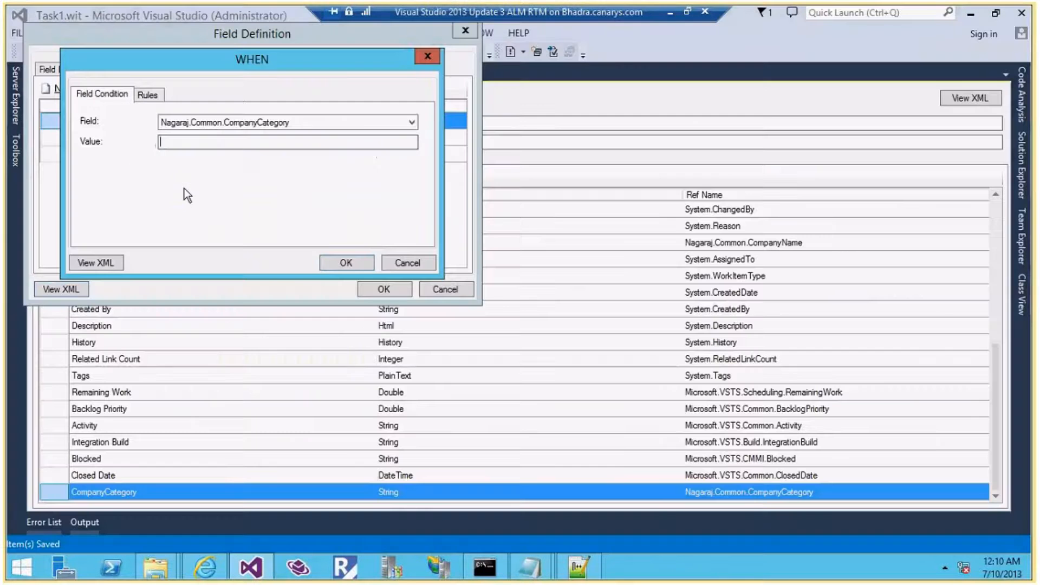
# Add an ALLOWEDVALUES rule allowing only SubCategory 3.1 and confirm all dialogs
pyautogui.click(148, 95)
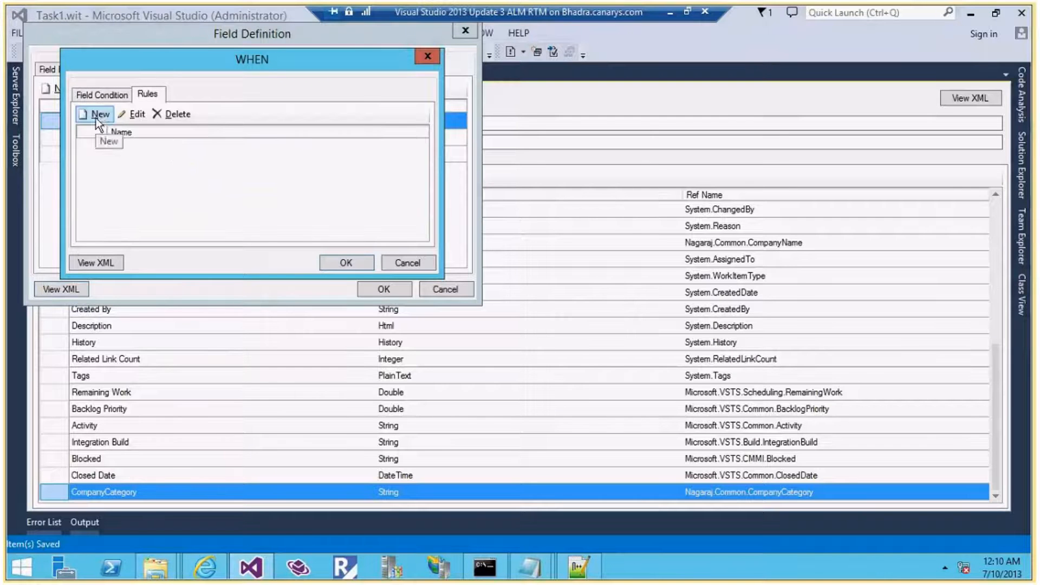
pyautogui.click(100, 114)
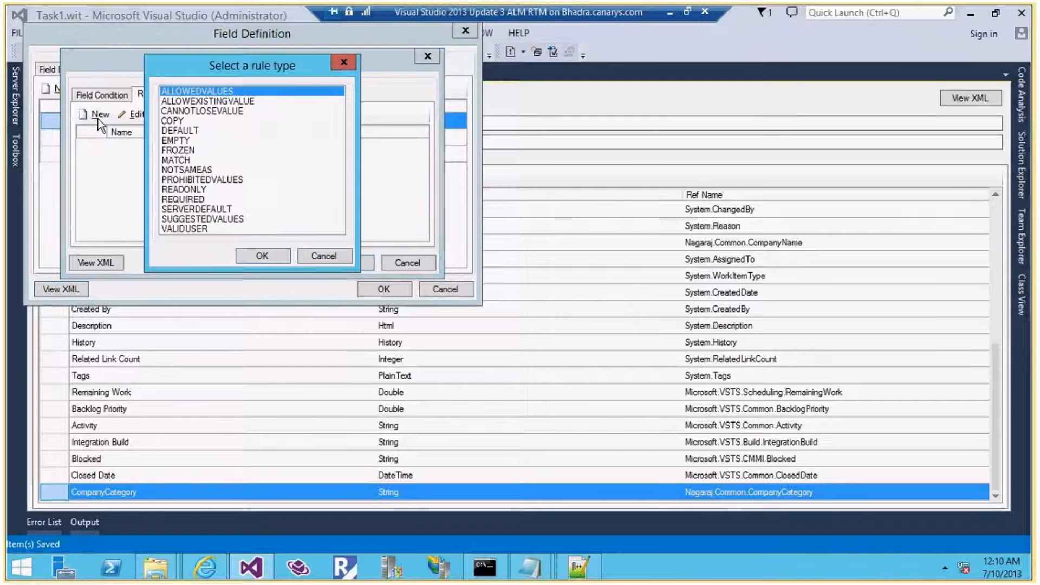
pyautogui.click(262, 256)
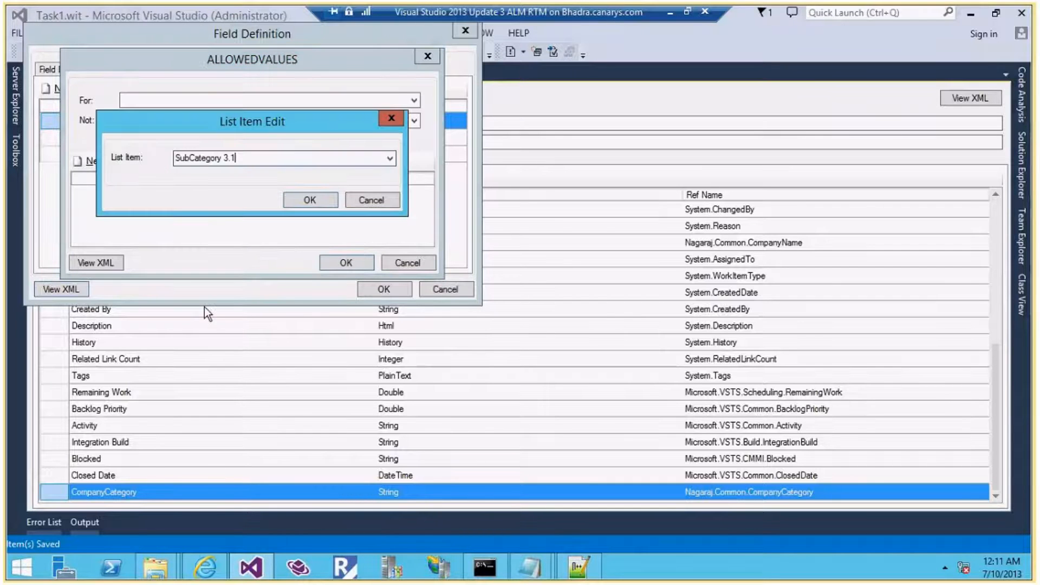
pyautogui.click(309, 198)
pyautogui.click(335, 261)
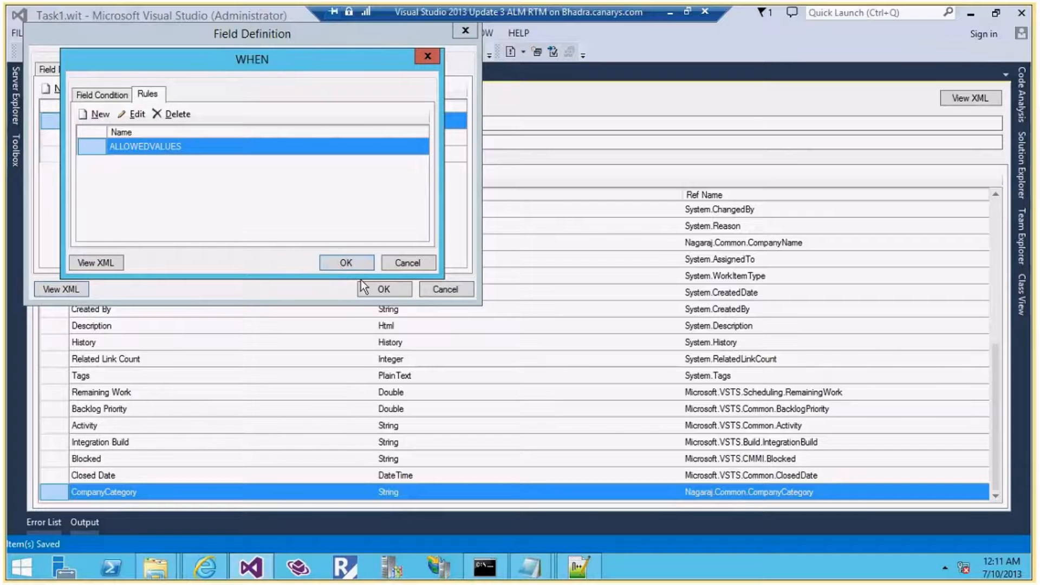
pyautogui.click(345, 266)
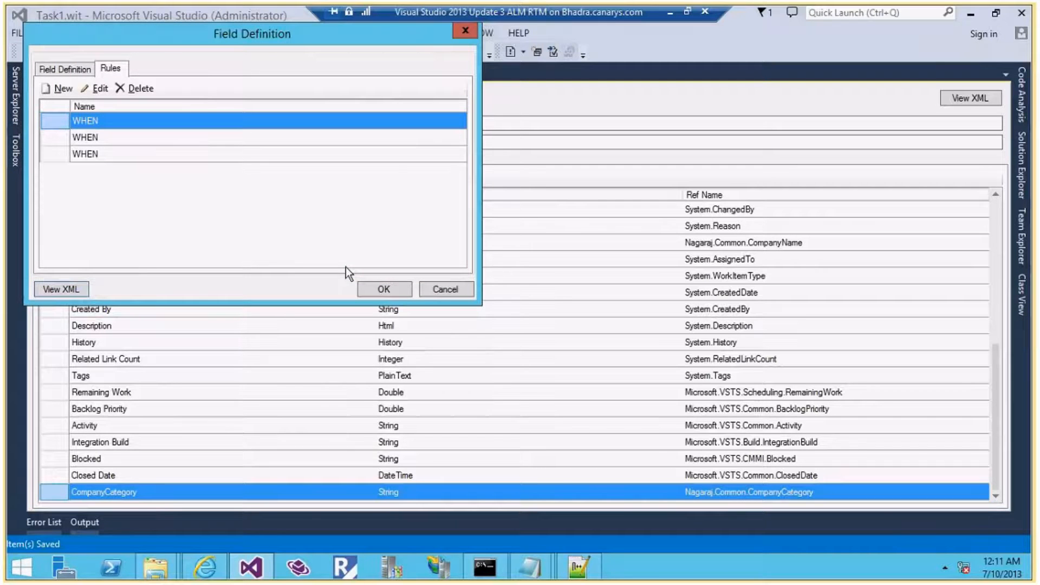
# Add a new control to the Details column bound to Nagaraj.Common.SubCategory, labelled SubCategory:
pyautogui.click(389, 288)
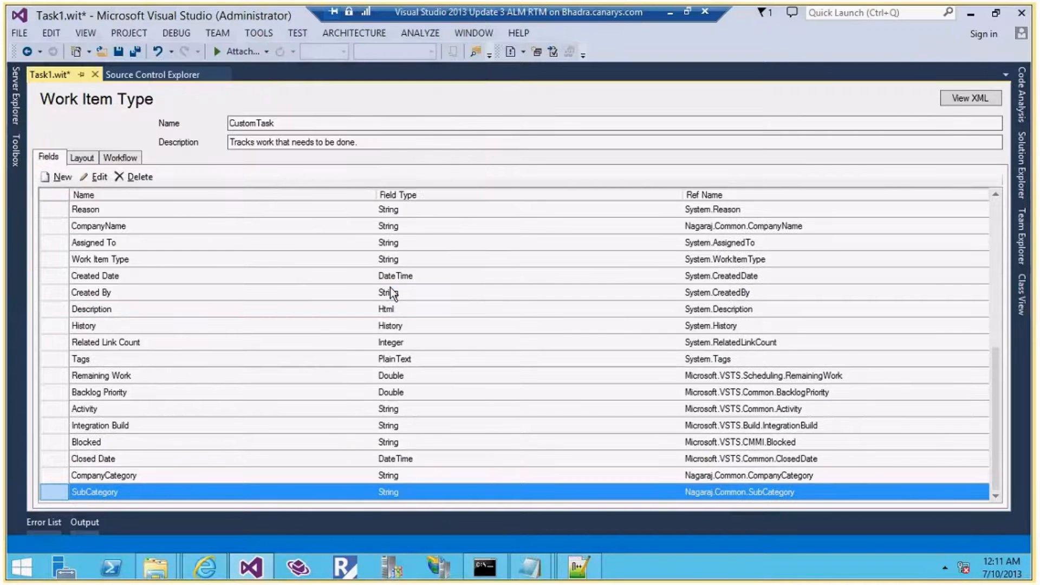
pyautogui.click(77, 162)
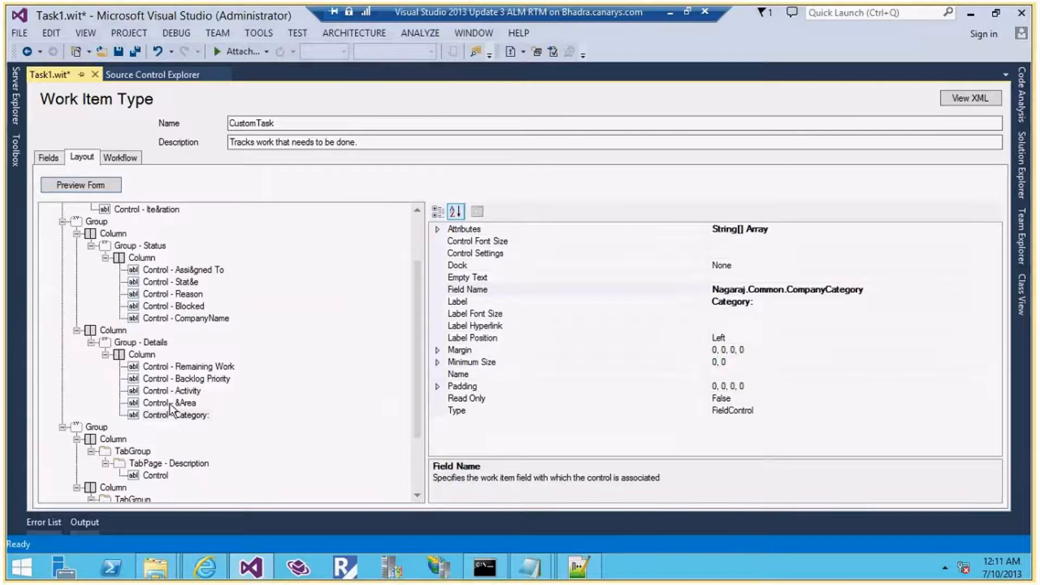
pyautogui.rightClick(149, 354)
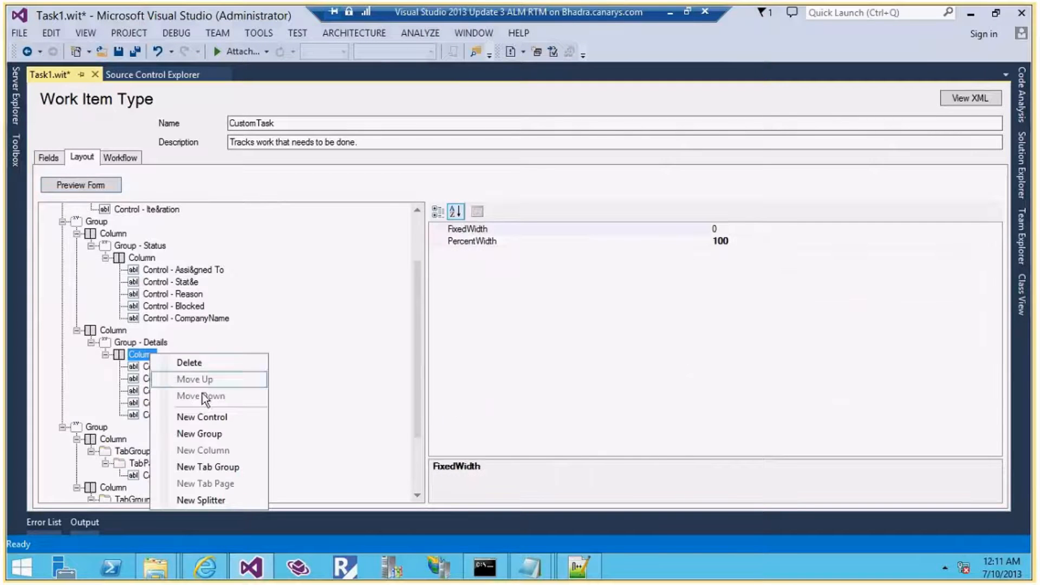
pyautogui.click(211, 417)
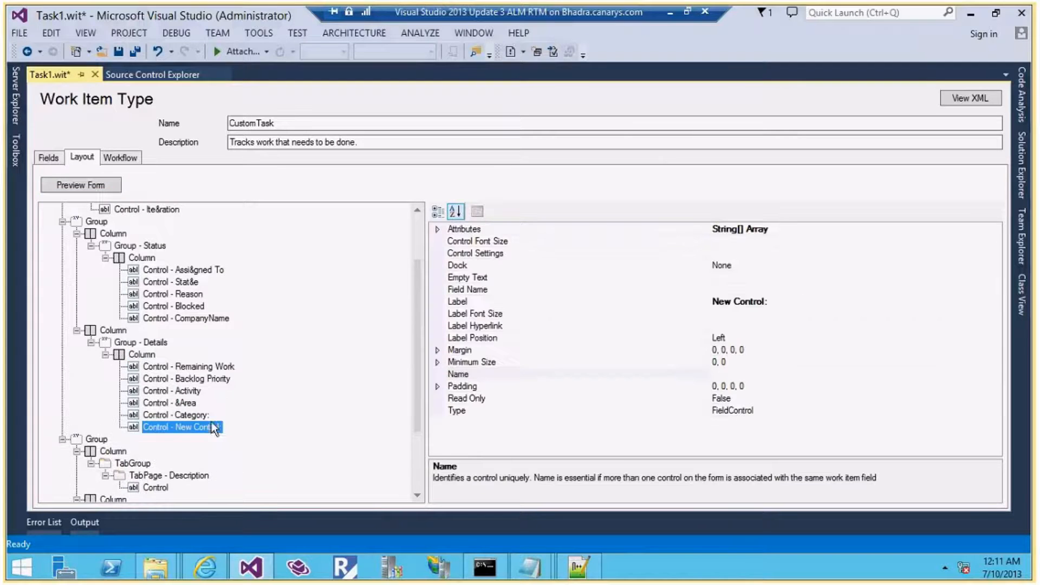
pyautogui.click(771, 291)
pyautogui.click(994, 289)
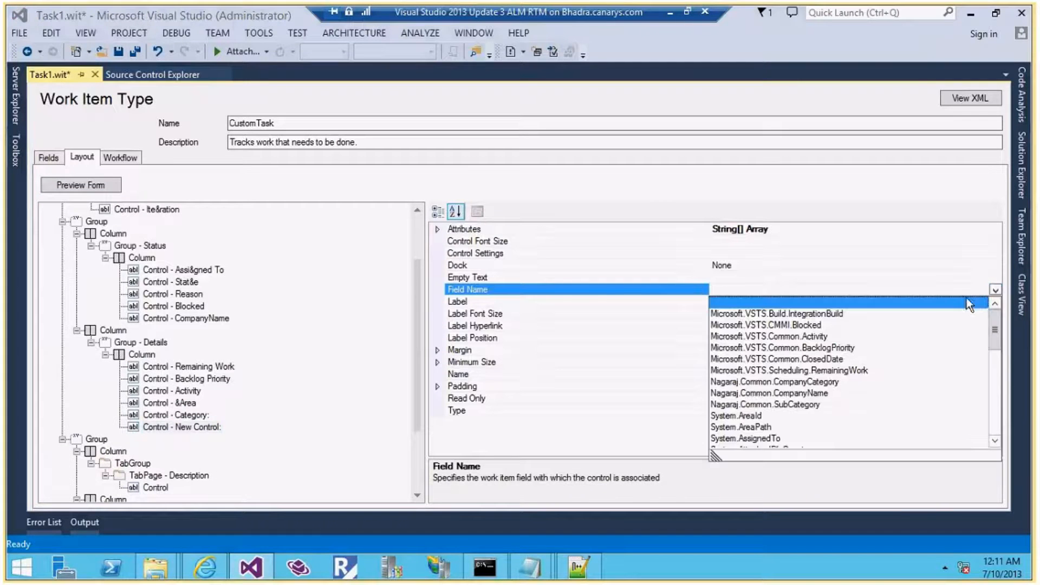
pyautogui.click(819, 404)
pyautogui.click(775, 289)
pyautogui.doubleClick(846, 289)
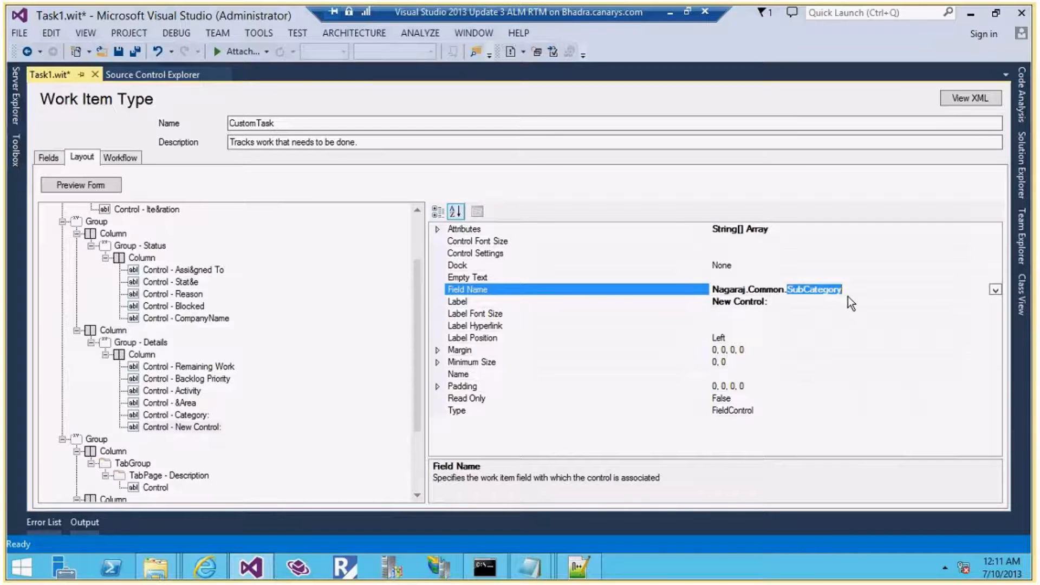
pyautogui.click(772, 302)
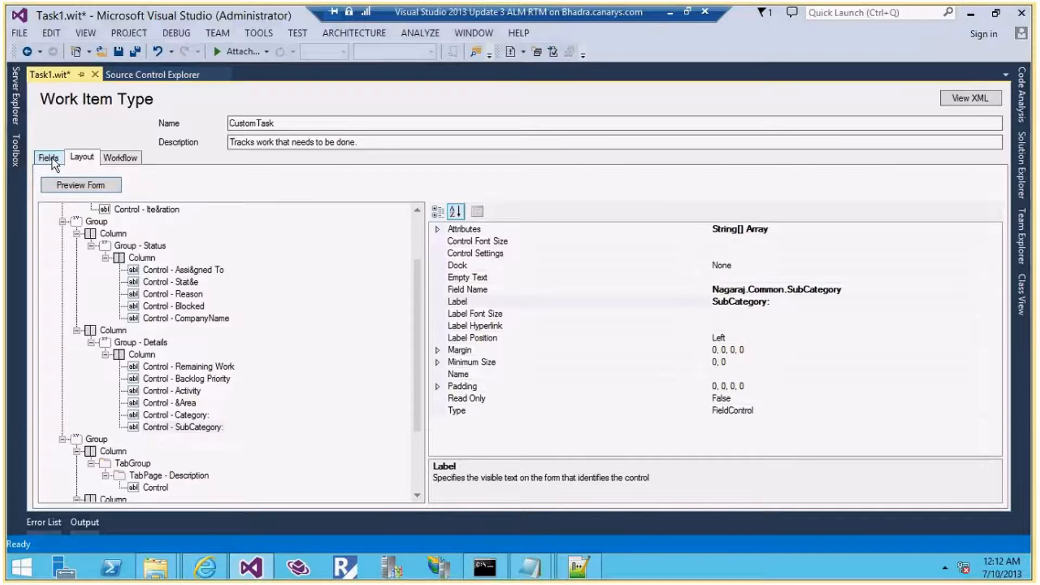
pyautogui.click(52, 158)
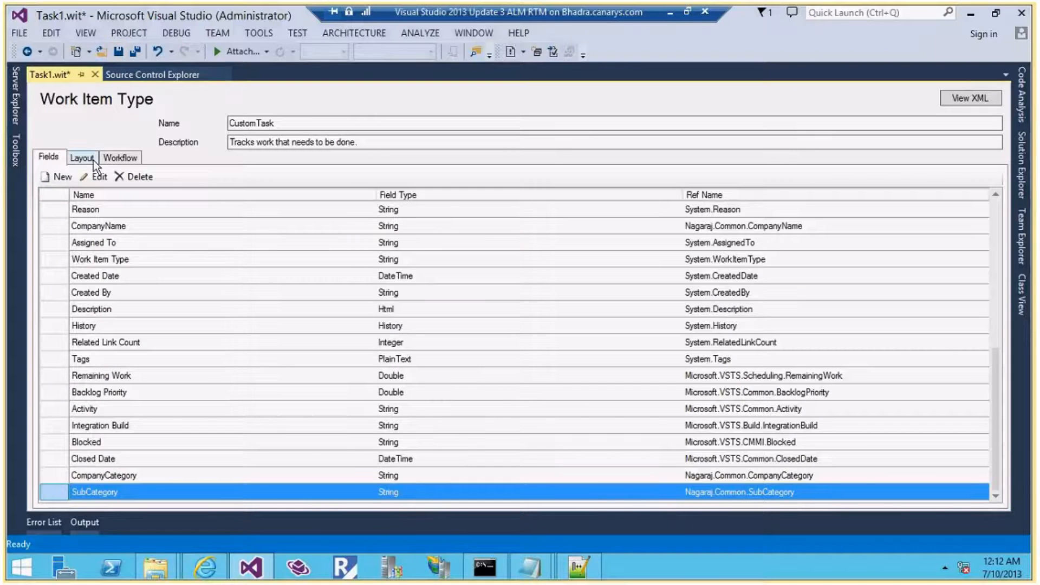
# Review the CompanyCategory and SubCategory field details and save Task1.wit
pyautogui.click(162, 475)
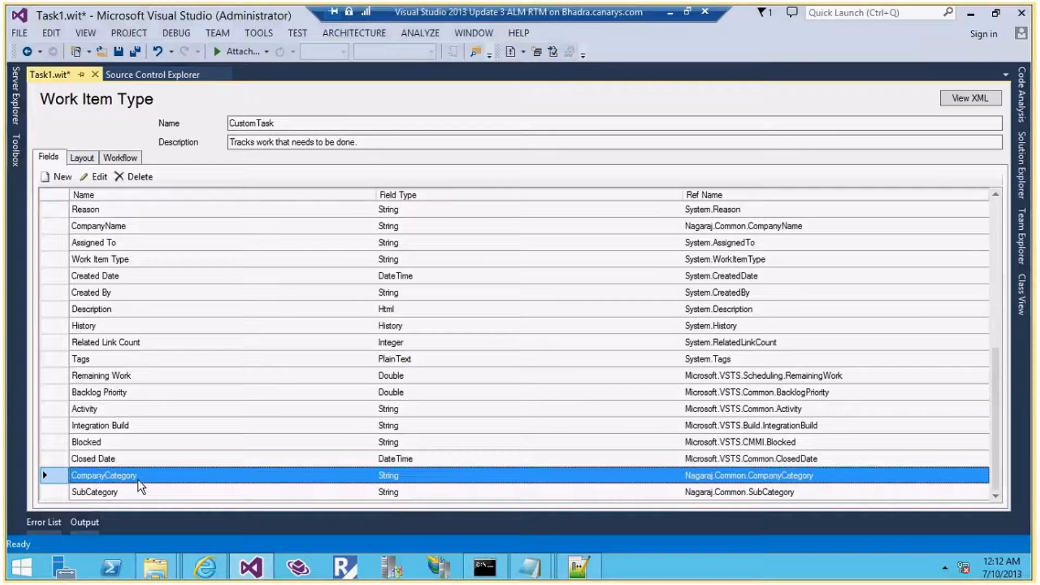
pyautogui.click(145, 494)
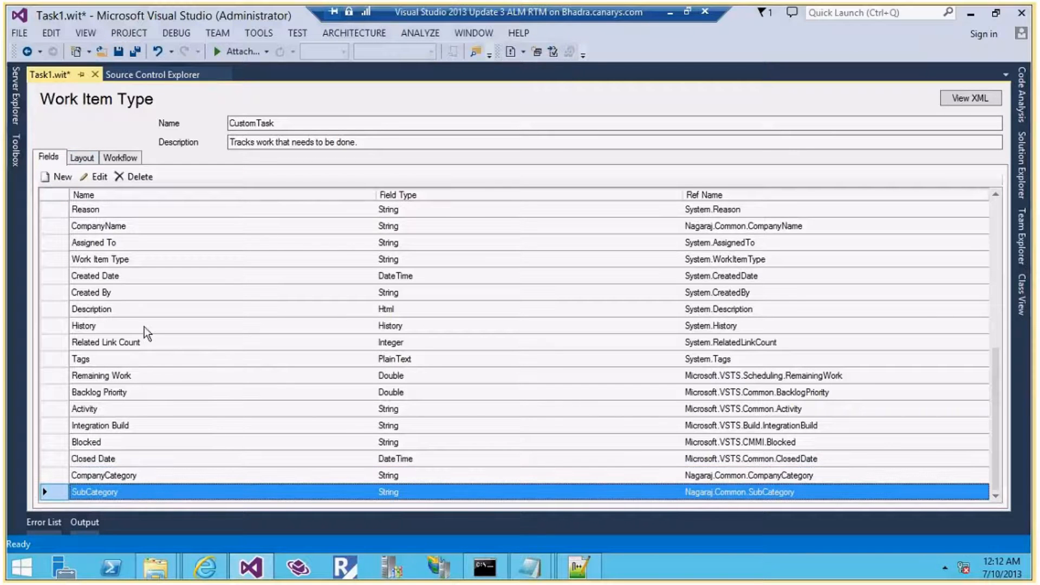
pyautogui.click(121, 226)
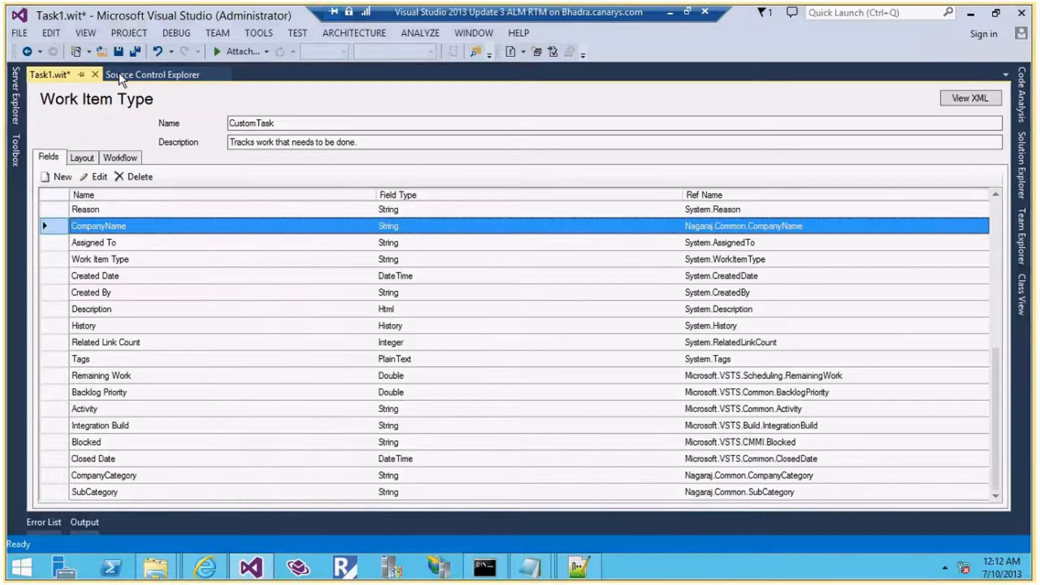
pyautogui.click(121, 53)
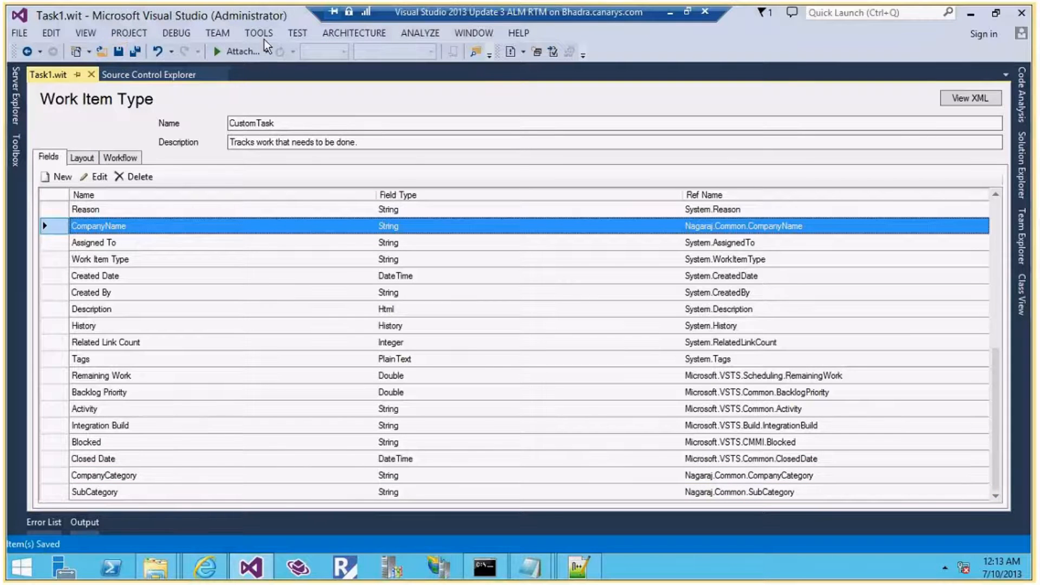
# Import Task1.xml as a work item type into the Default project
pyautogui.click(254, 32)
pyautogui.moveTo(487, 51)
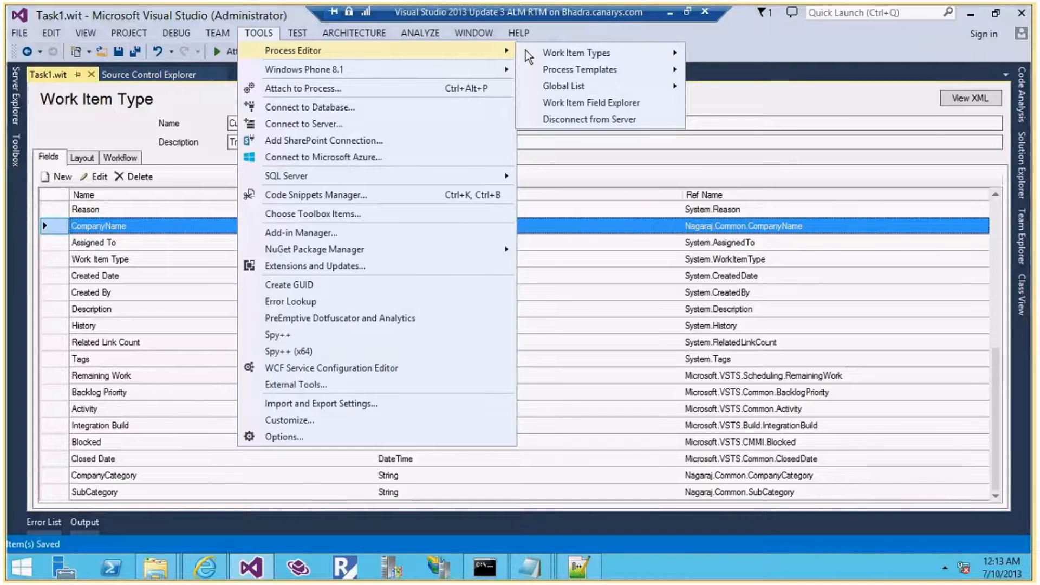
pyautogui.moveTo(610, 56)
pyautogui.click(740, 89)
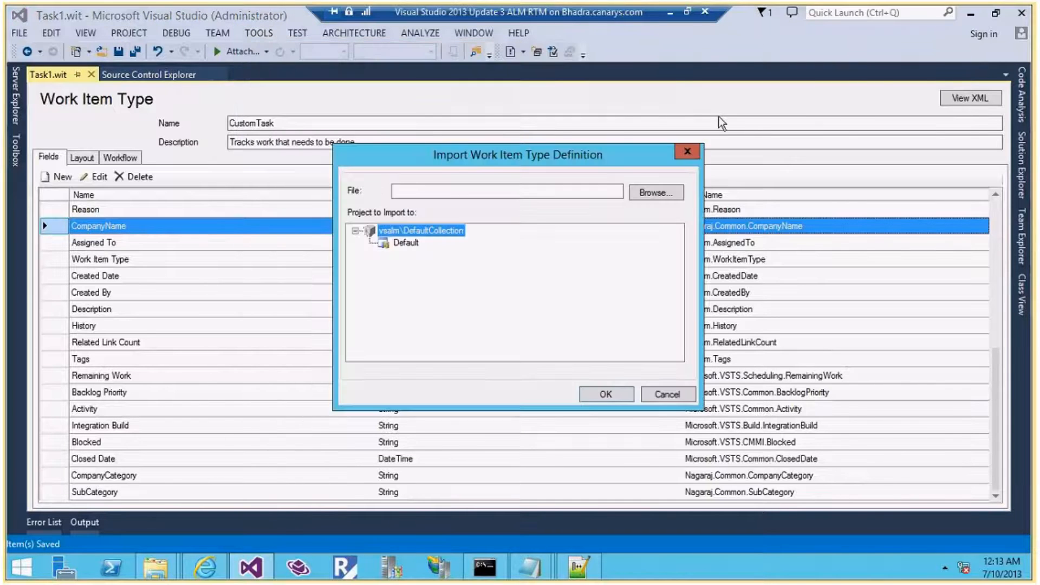
pyautogui.click(640, 192)
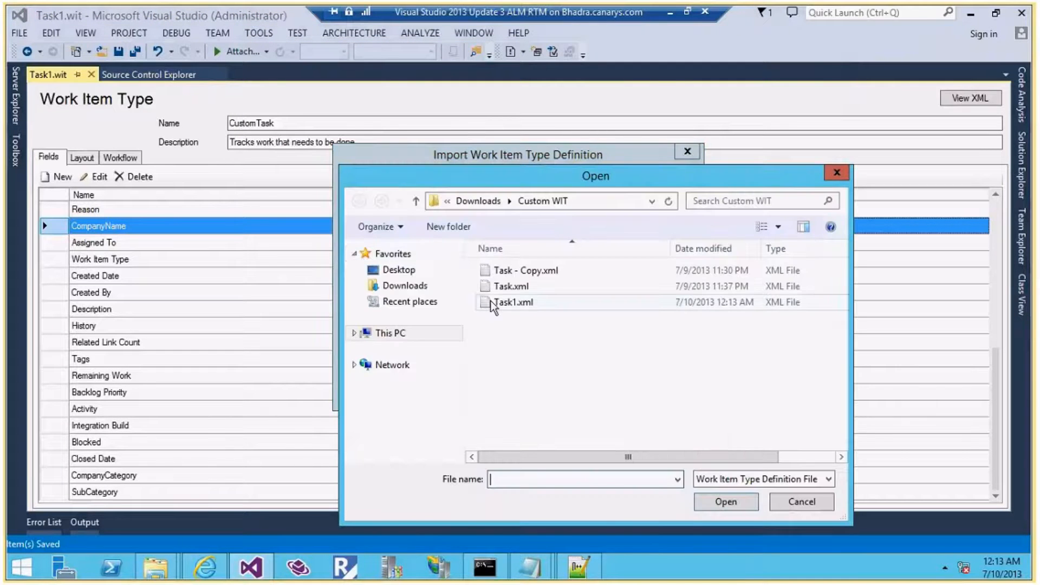
pyautogui.doubleClick(493, 302)
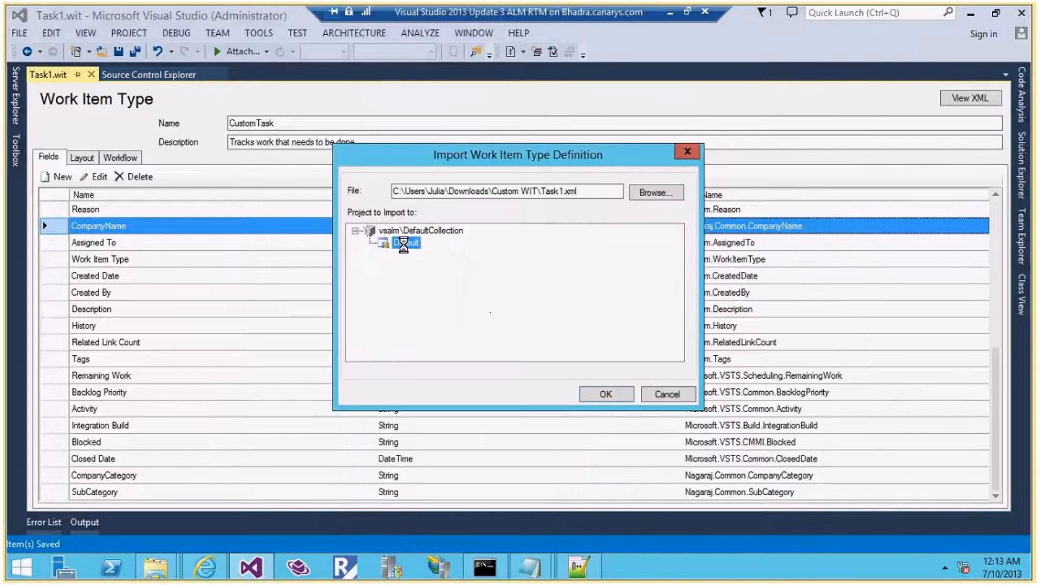
pyautogui.click(1022, 230)
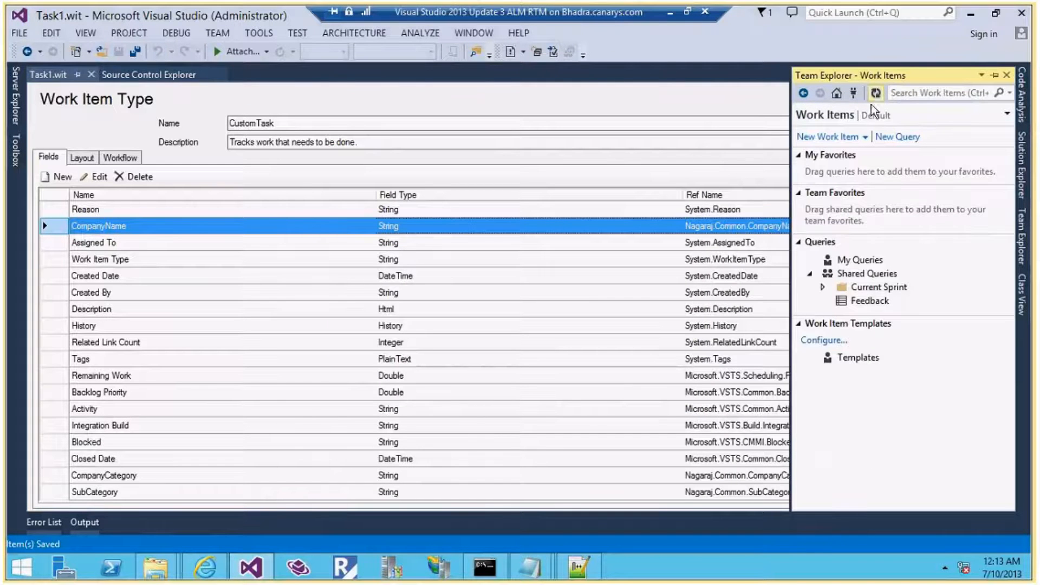
# Create a new CustomTask work item titled 'Testing Custom task'
pyautogui.click(853, 138)
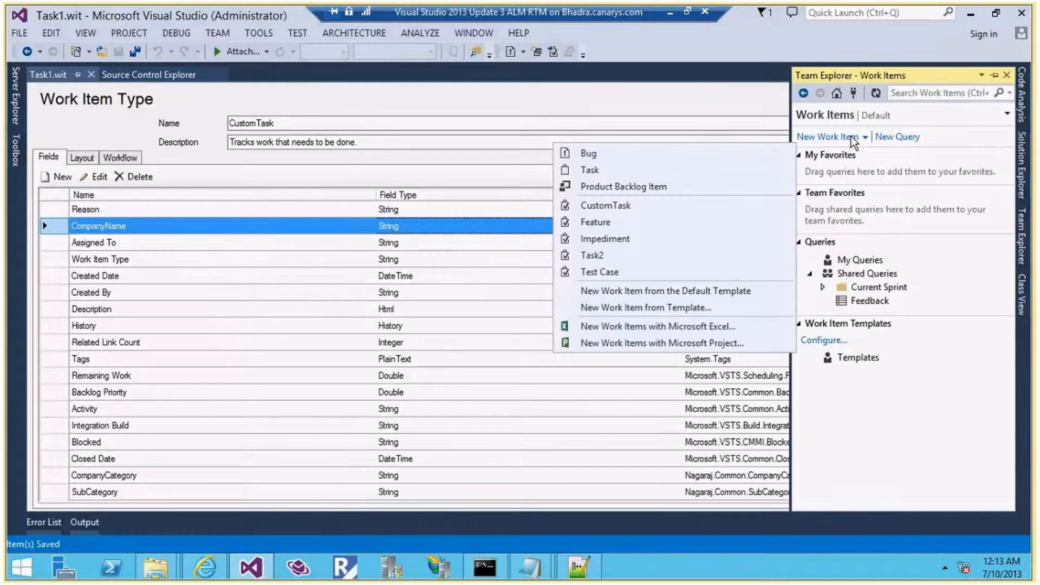
pyautogui.click(605, 205)
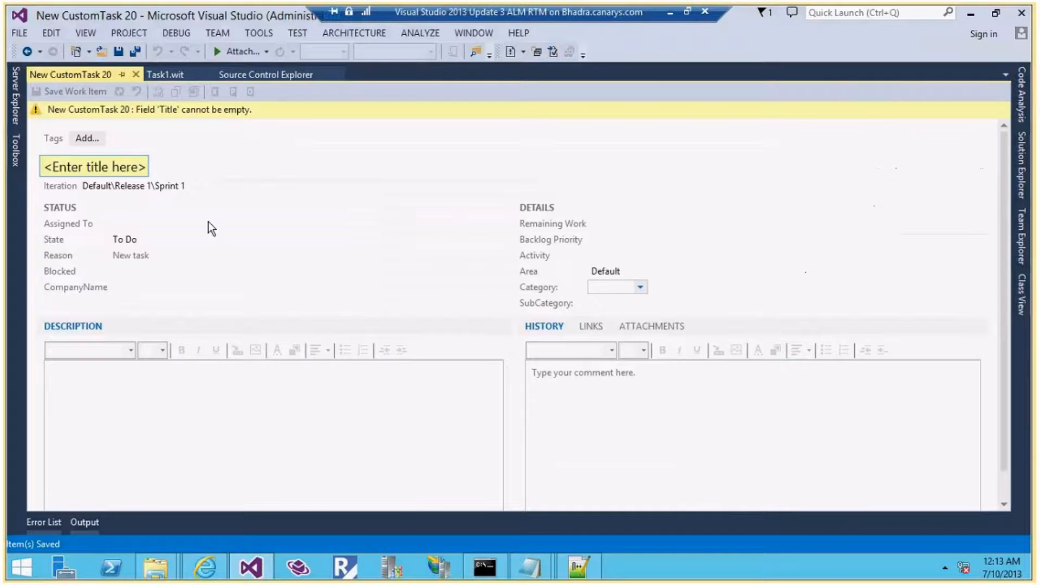
pyautogui.click(110, 162)
pyautogui.write('Te')
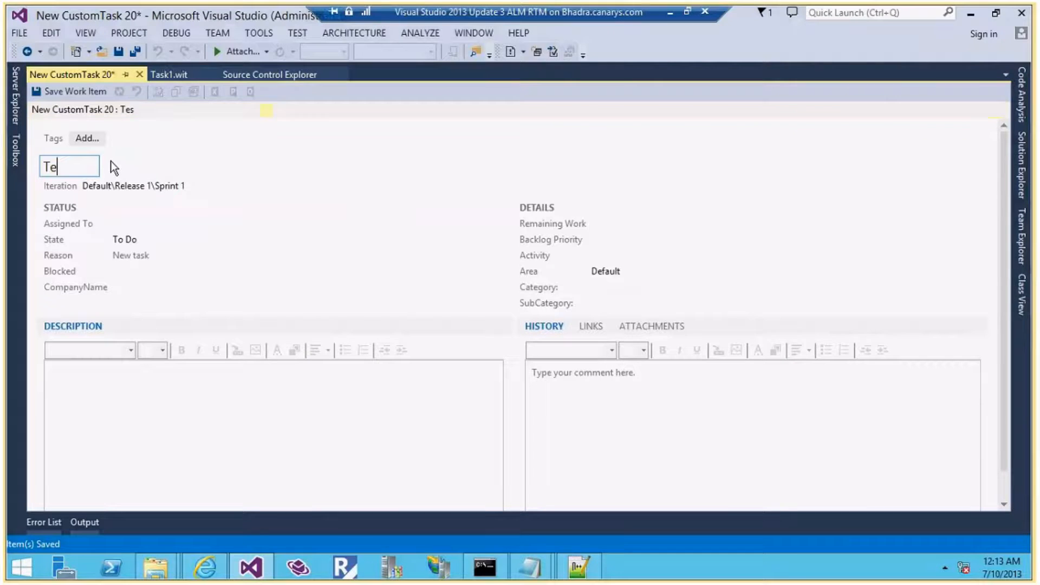
pyautogui.write('sting Custom task')
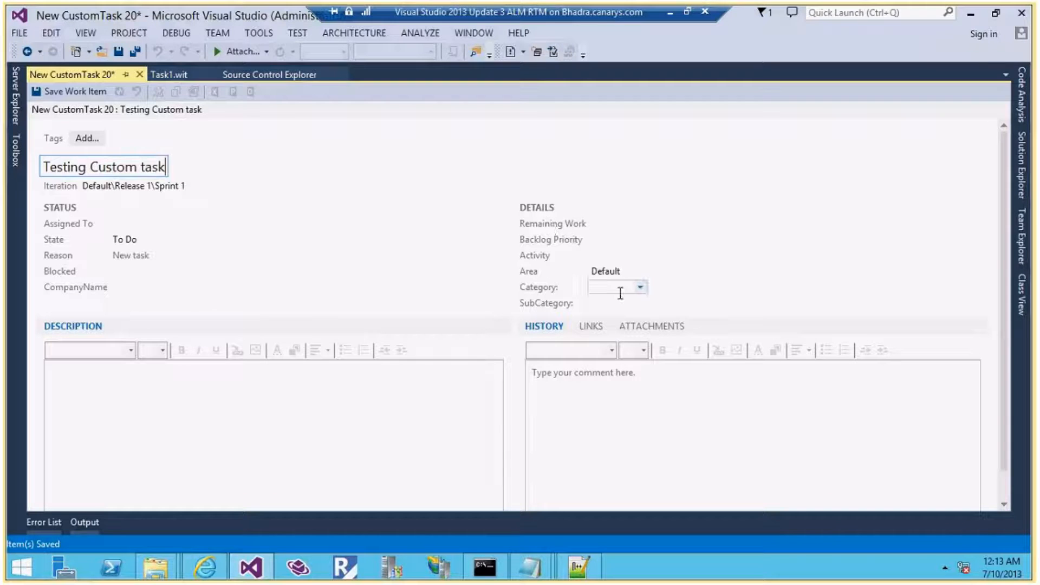
# Try Category 3 and Category 1, then settle on Category 2 with SubCategory 2.2
pyautogui.click(644, 288)
pyautogui.click(623, 333)
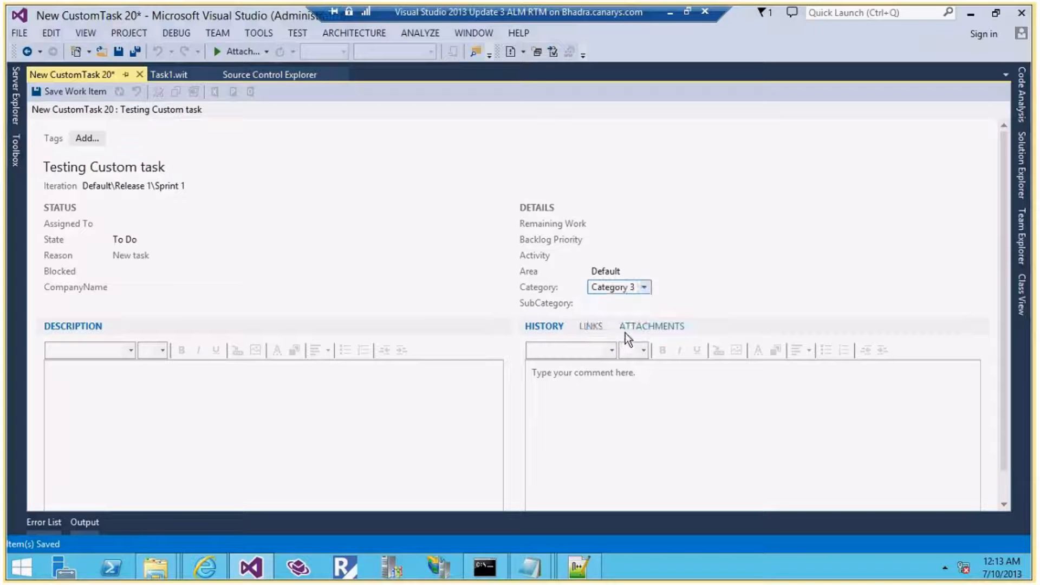
pyautogui.press('Tab')
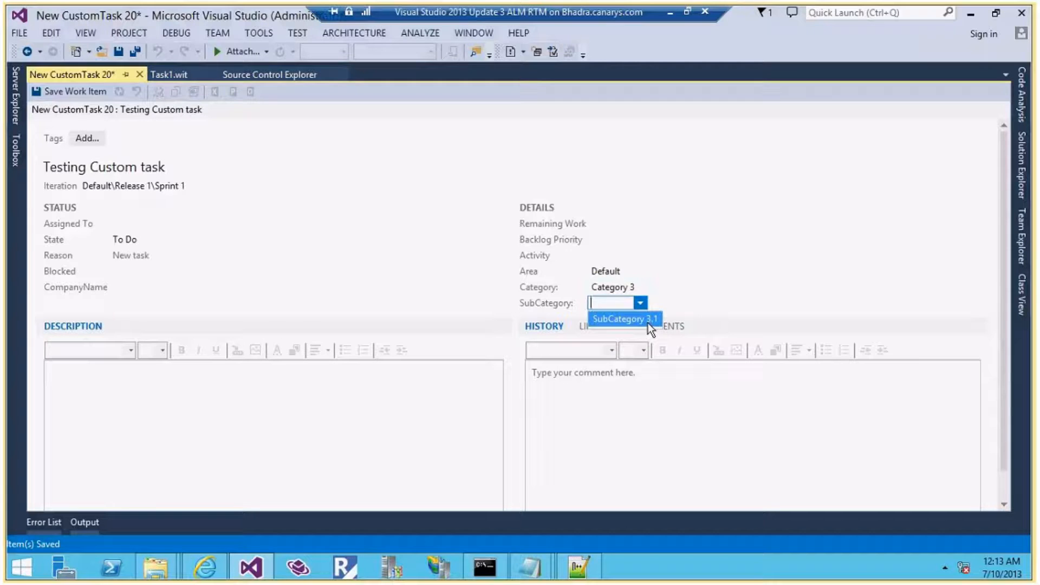
pyautogui.click(642, 285)
pyautogui.click(642, 285)
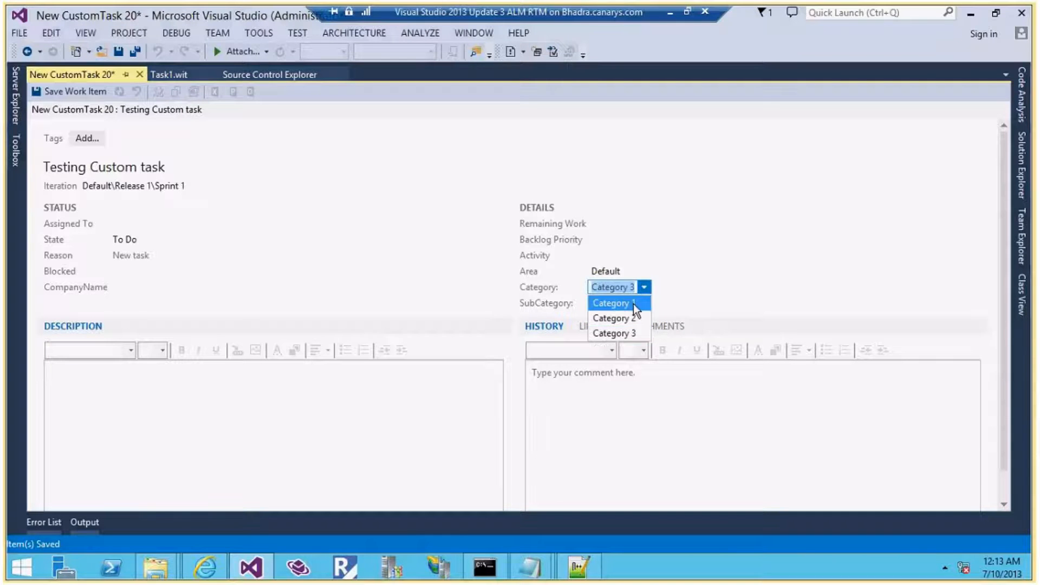
pyautogui.click(632, 303)
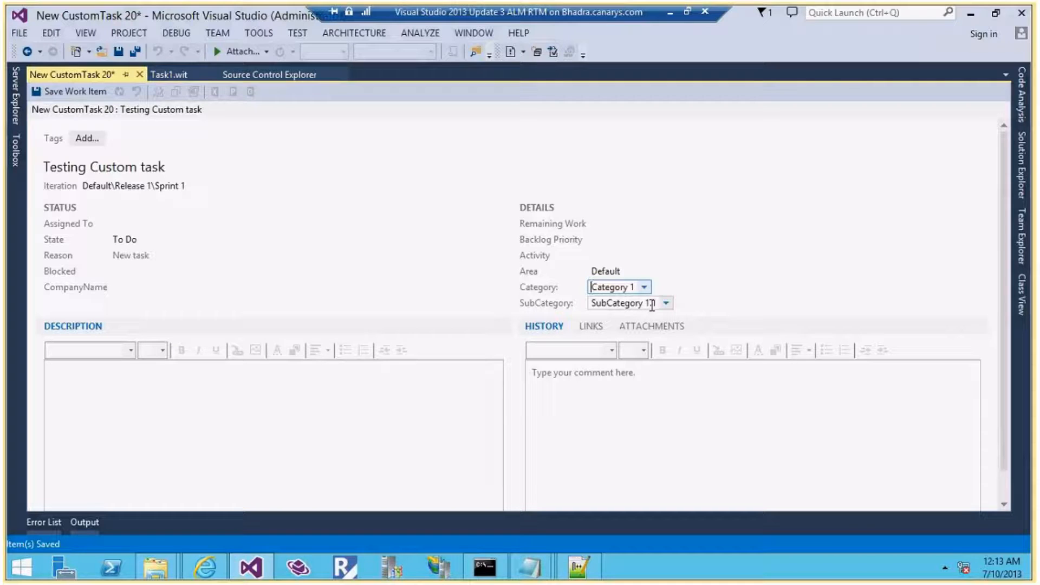
pyautogui.click(644, 287)
pyautogui.click(644, 287)
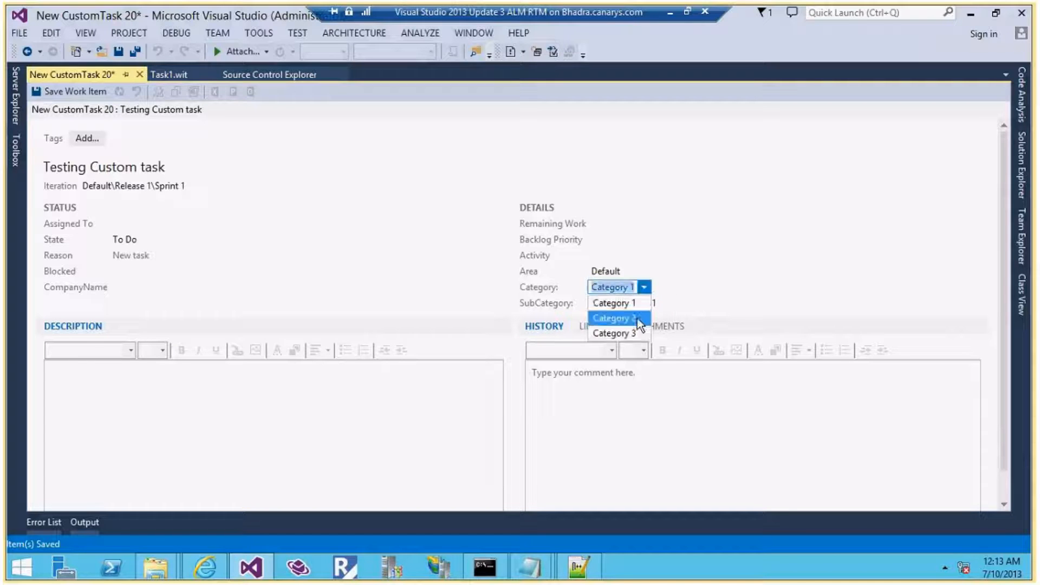
pyautogui.click(637, 318)
pyautogui.click(667, 302)
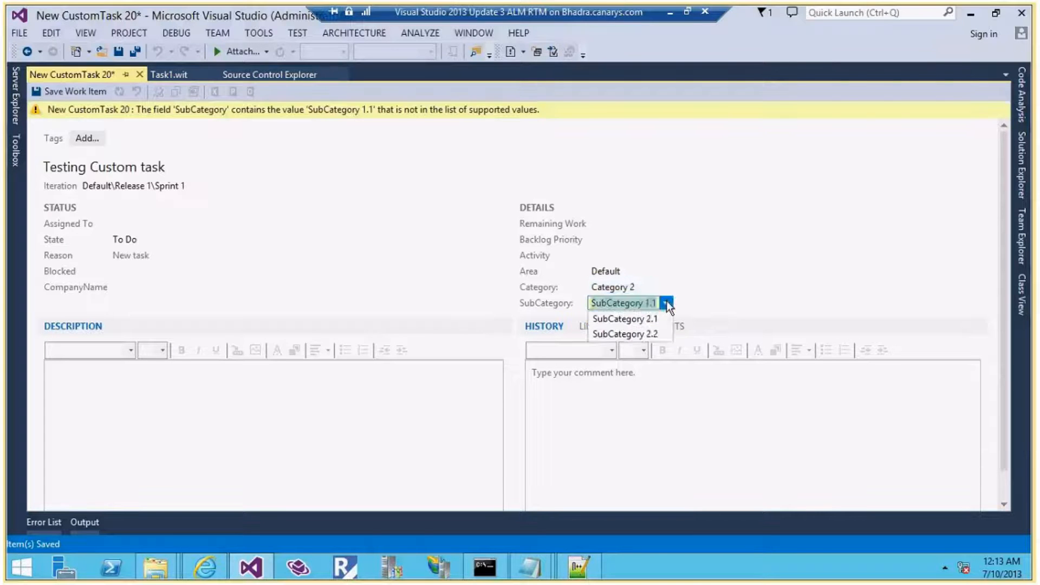
pyautogui.click(663, 332)
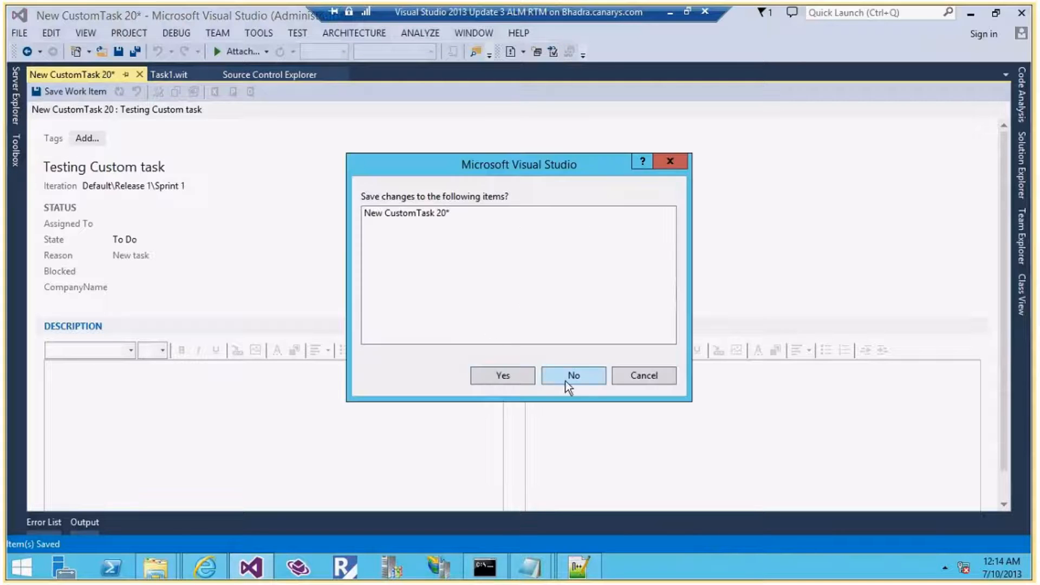
# Discard the test work item, review the Define State --> Review note, then switch to the TFS portal
pyautogui.click(565, 381)
pyautogui.moveTo(529, 567)
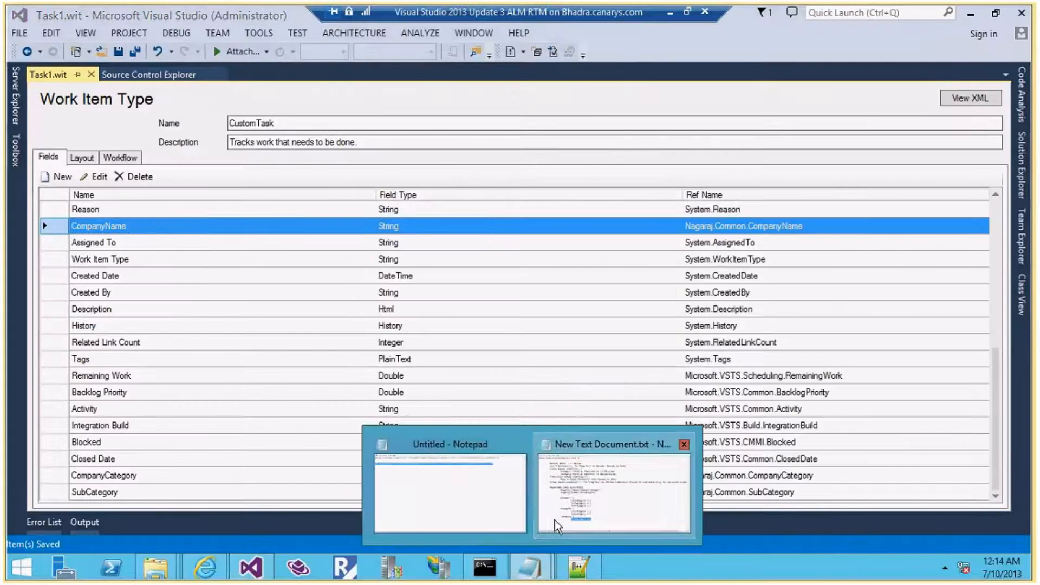
pyautogui.click(555, 520)
pyautogui.moveTo(374, 463); pyautogui.dragTo(29, 246)
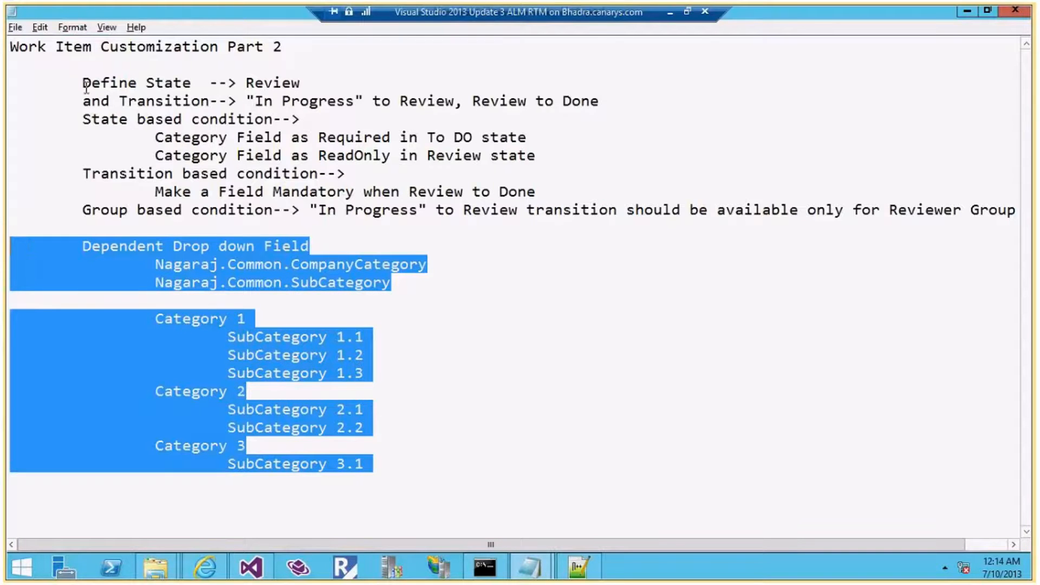
pyautogui.moveTo(84, 84); pyautogui.dragTo(302, 84)
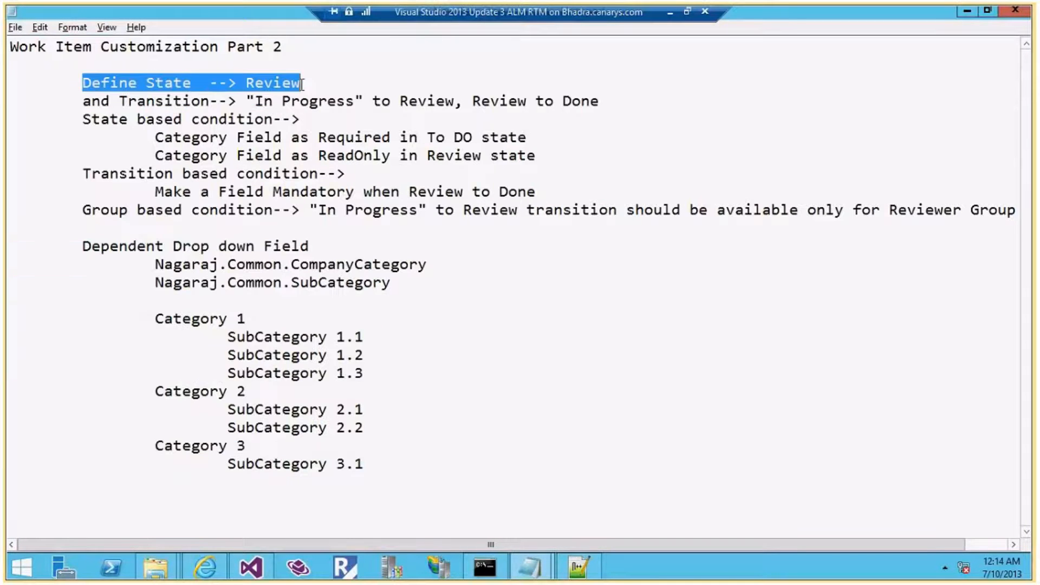
pyautogui.doubleClick(300, 84)
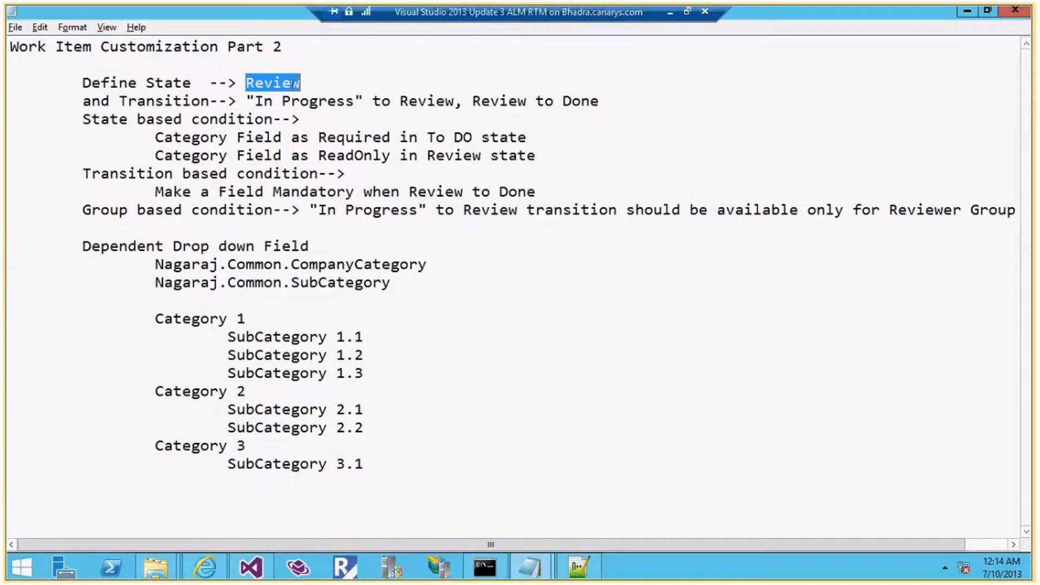
pyautogui.click(206, 567)
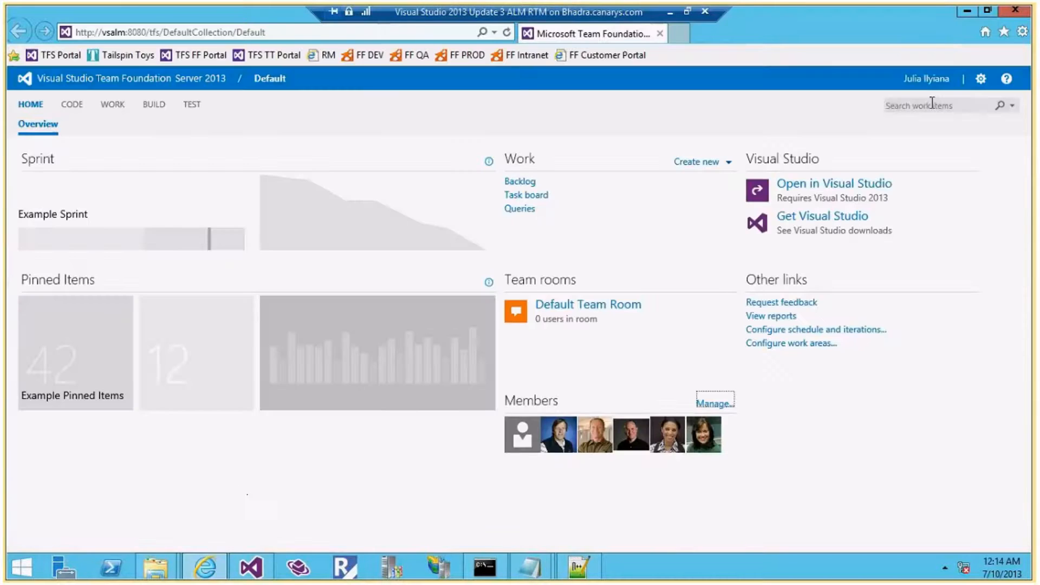
# View the Reviewer group's members under project Security, then close the admin page and minimize the browser
pyautogui.click(978, 82)
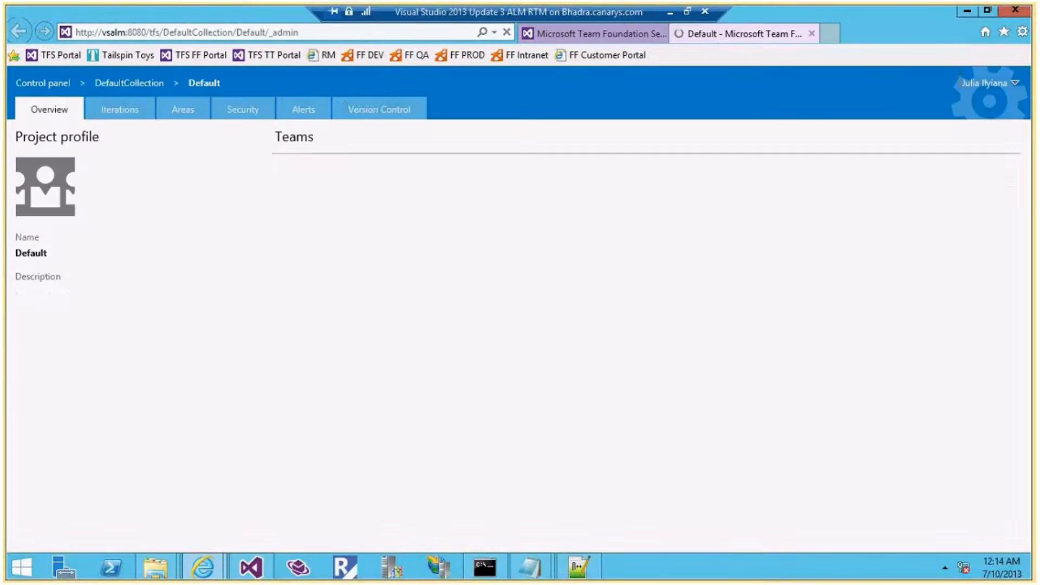
pyautogui.click(242, 114)
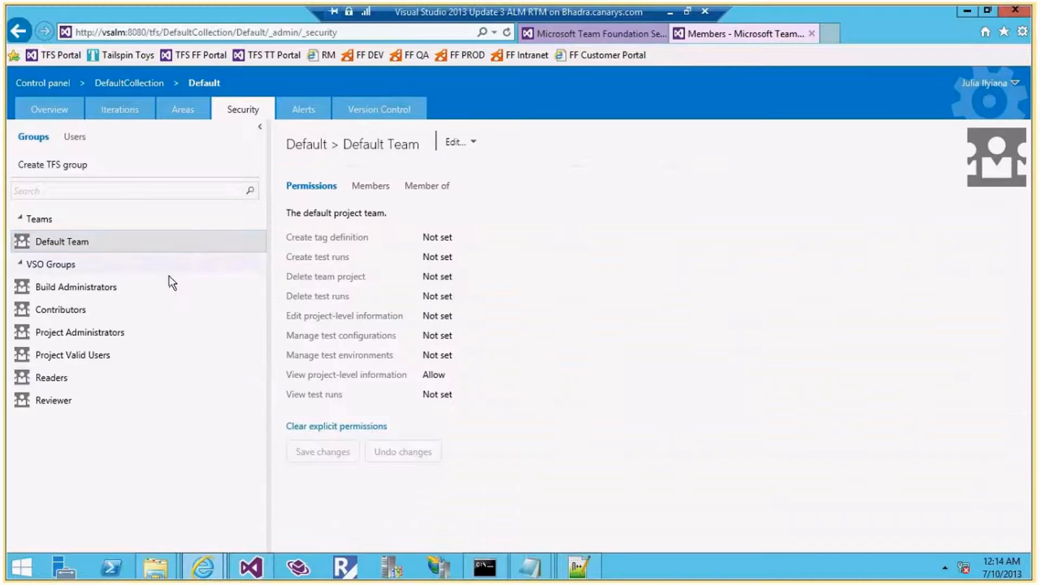
pyautogui.click(72, 398)
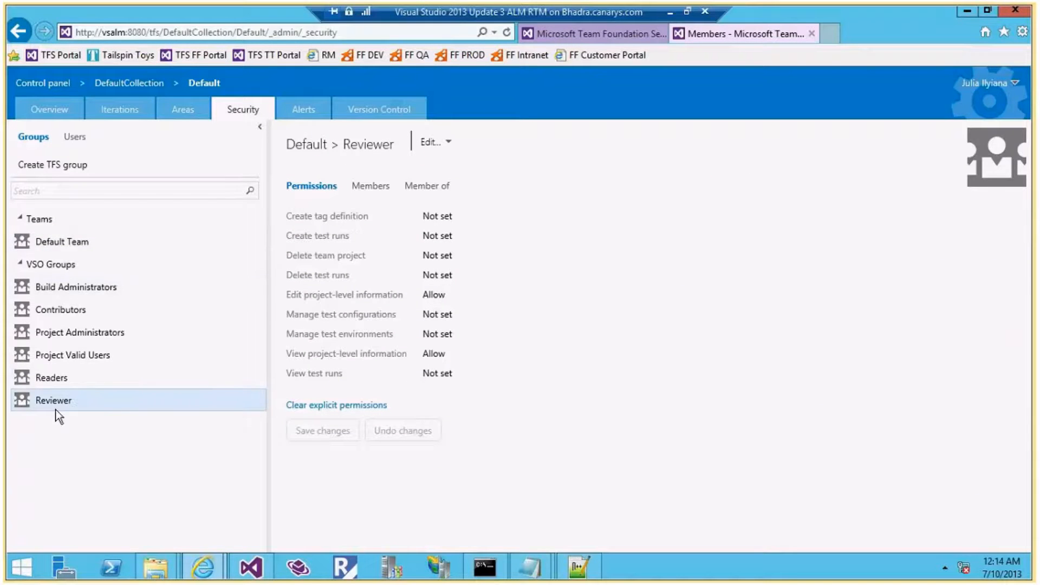
pyautogui.click(371, 186)
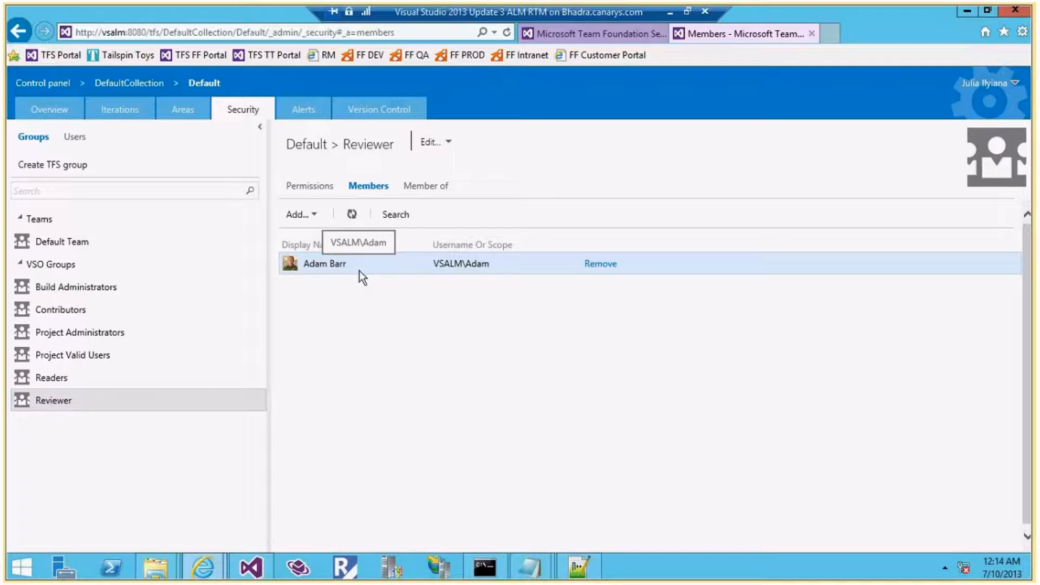
pyautogui.click(811, 33)
pyautogui.click(963, 12)
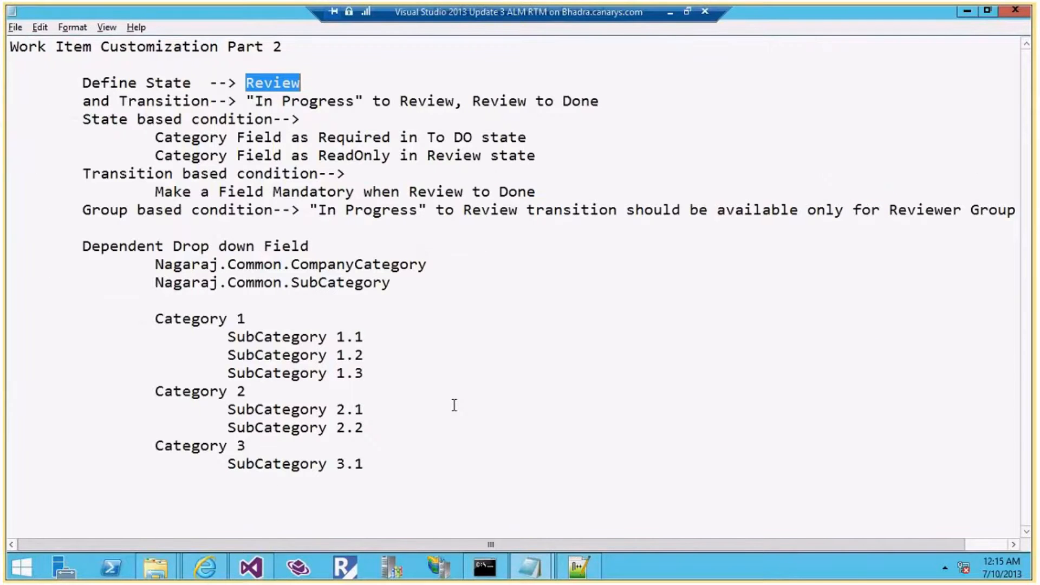
# Return to the Task1.wit editor and display the CustomTask workflow diagram
pyautogui.click(253, 569)
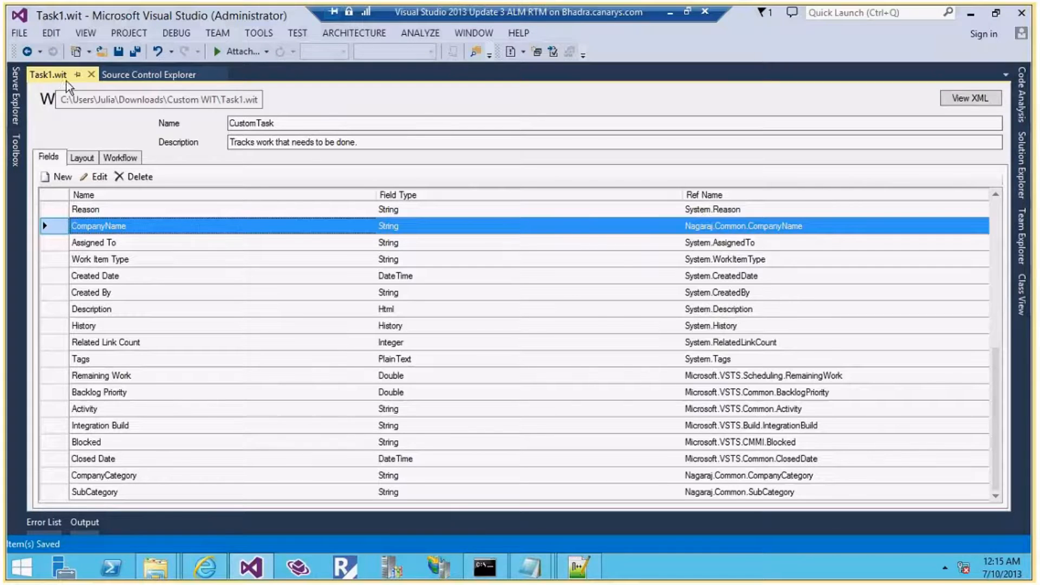
pyautogui.click(118, 158)
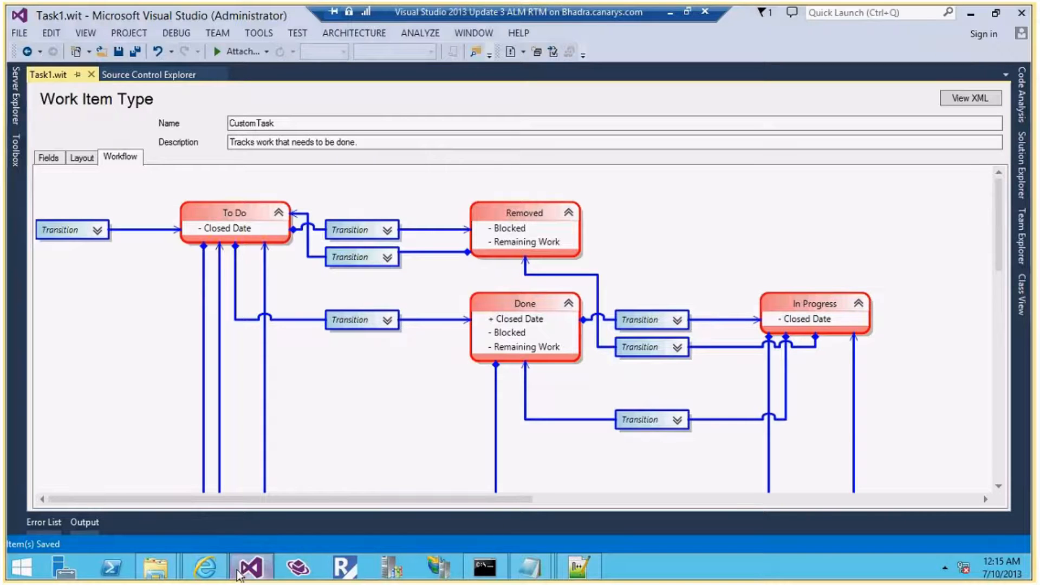
# Open Task1.xml from the Custom WIT folder in Notepad++ and reload it with outside changes
pyautogui.moveTo(155, 565)
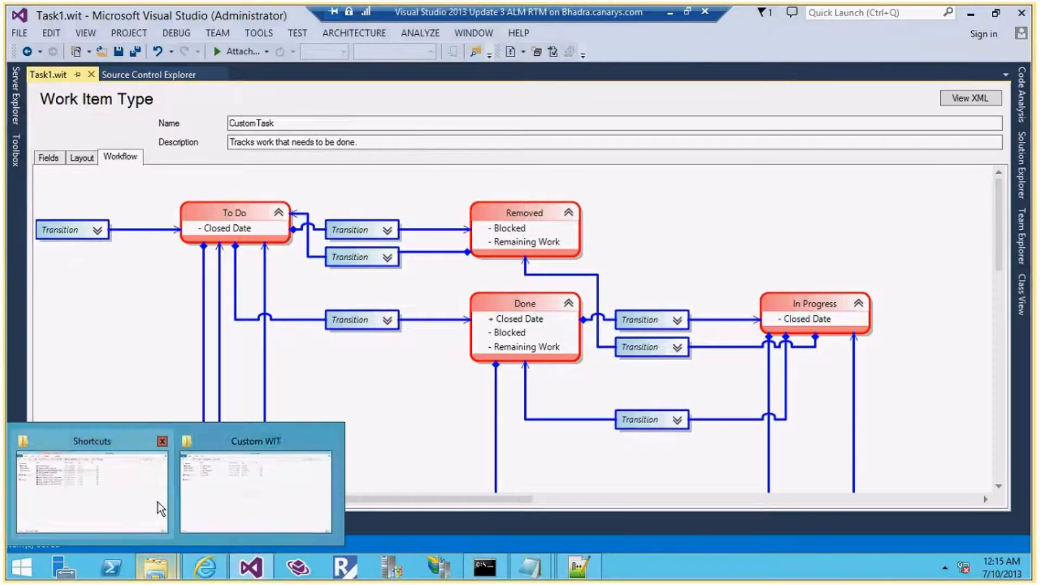
pyautogui.click(236, 492)
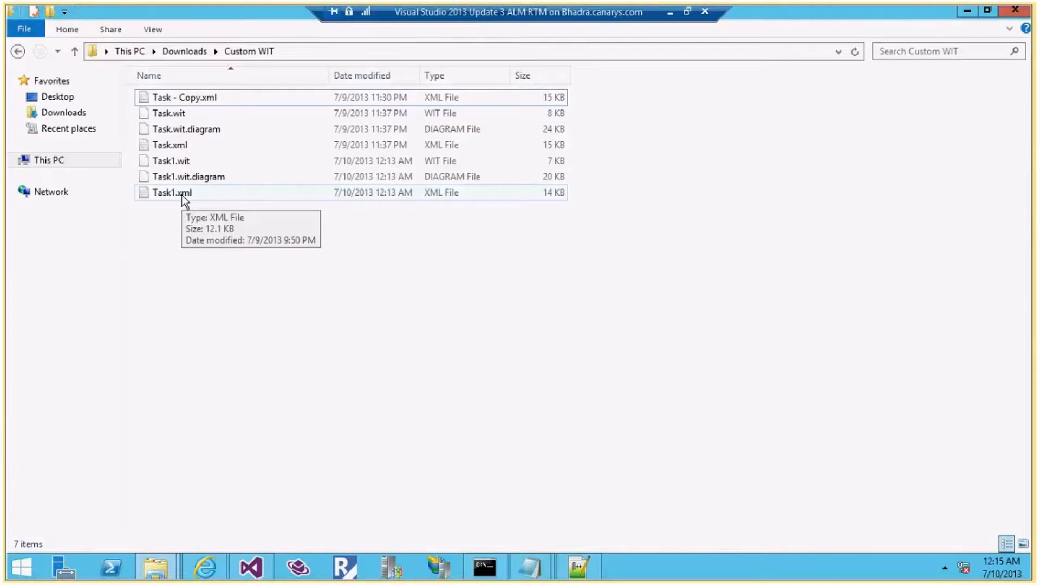
pyautogui.click(588, 566)
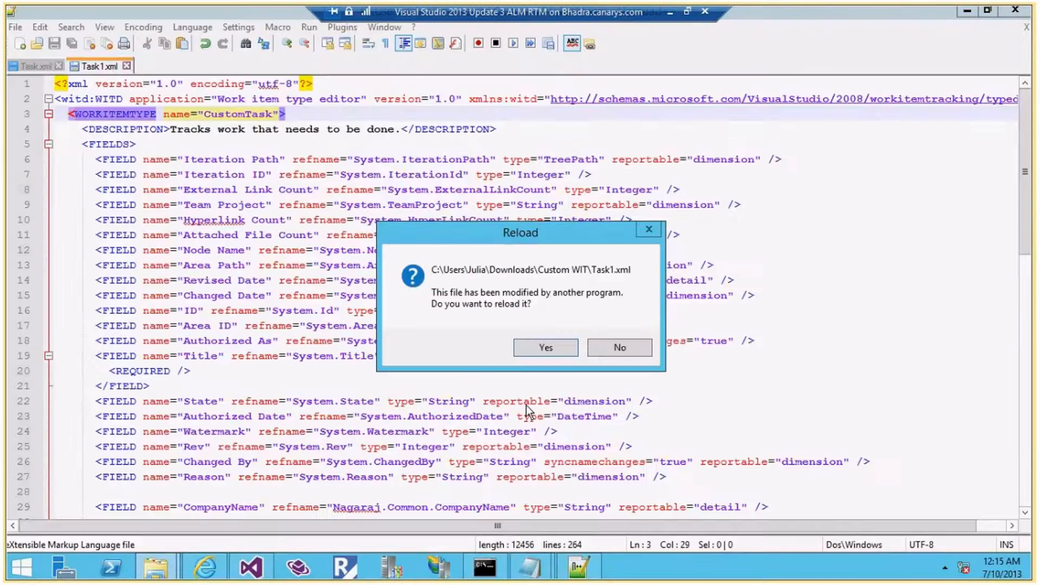
pyautogui.press('Return')
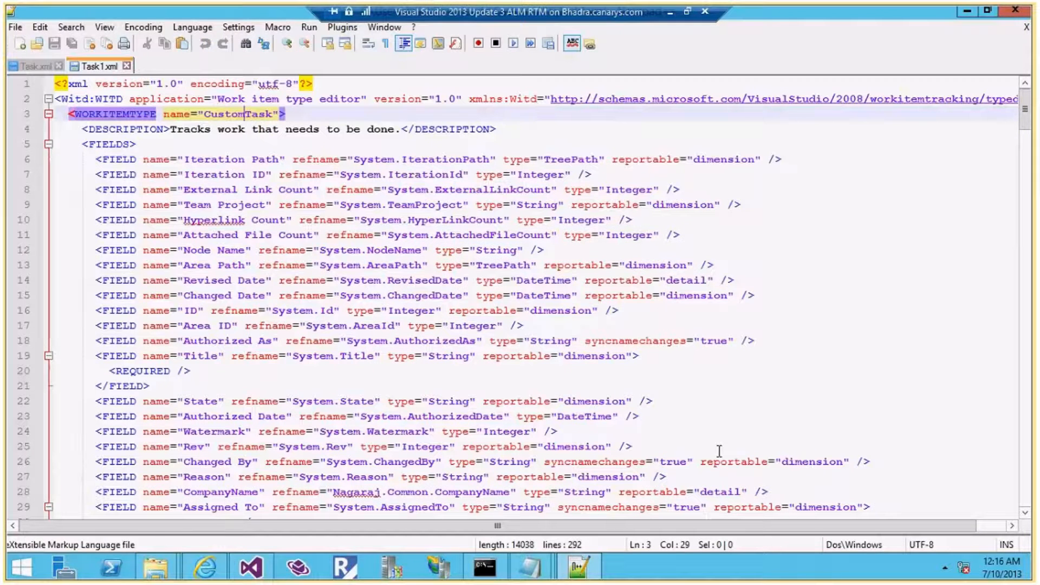
# Scroll to and highlight the CompanyCategory definition and SubCategory's first Category 1 rule
pyautogui.scroll(-1, 349, 322)
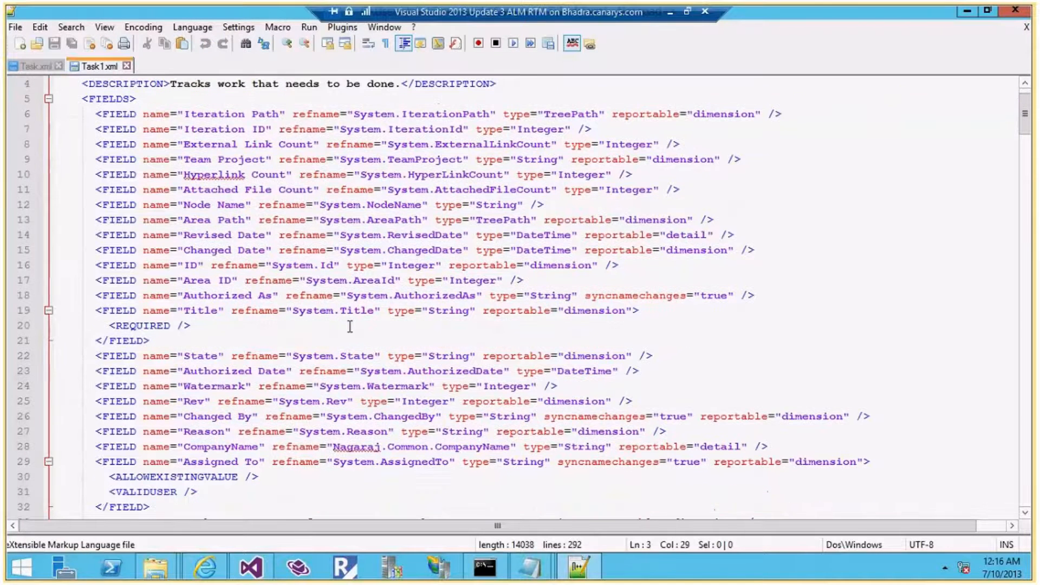
pyautogui.scroll(-13, 350, 327)
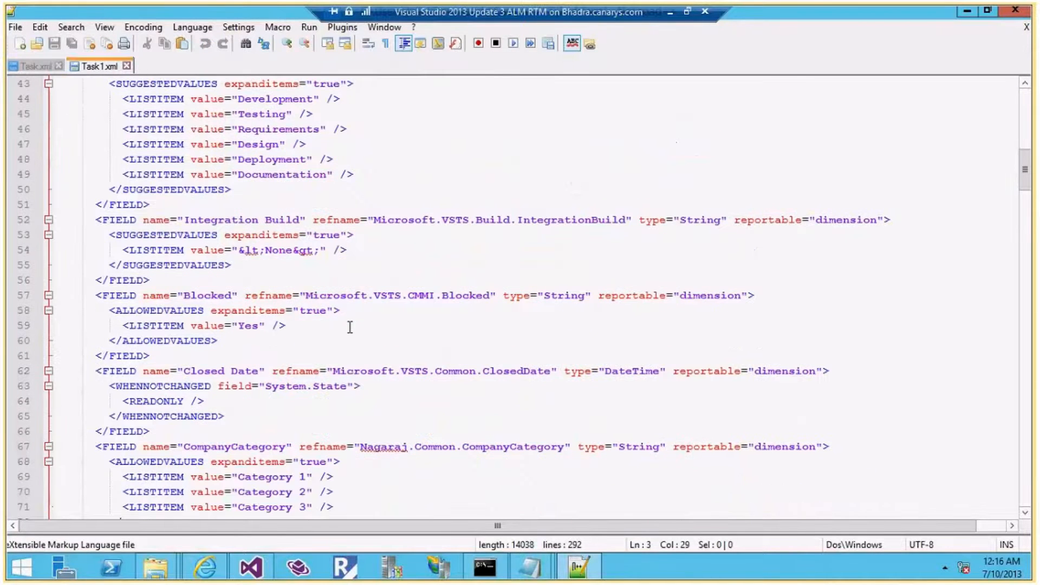
pyautogui.scroll(-5, 349, 327)
pyautogui.scroll(-1, 450, 179)
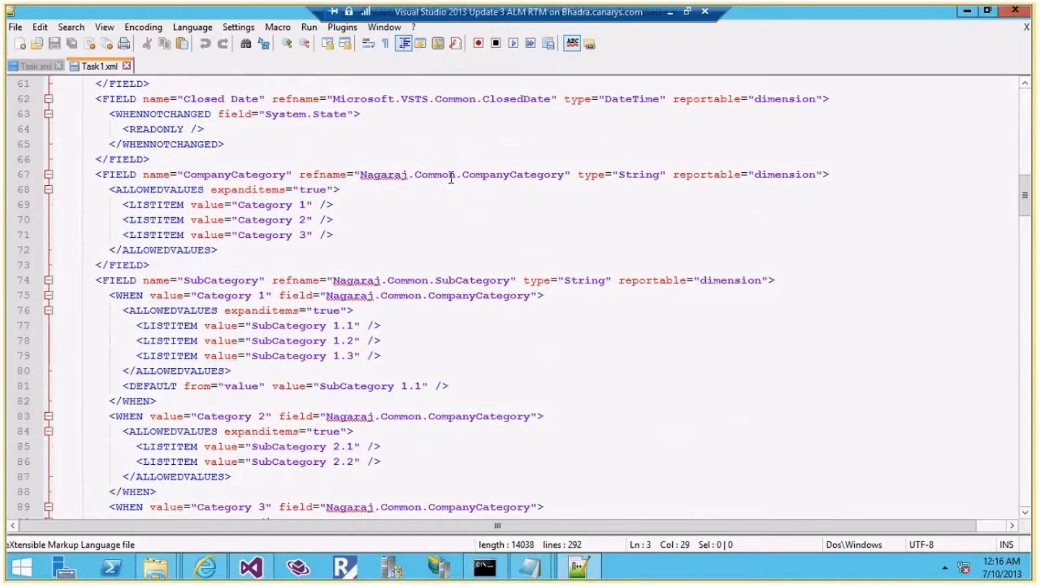
pyautogui.moveTo(462, 174); pyautogui.dragTo(542, 188)
pyautogui.moveTo(436, 282); pyautogui.dragTo(544, 296)
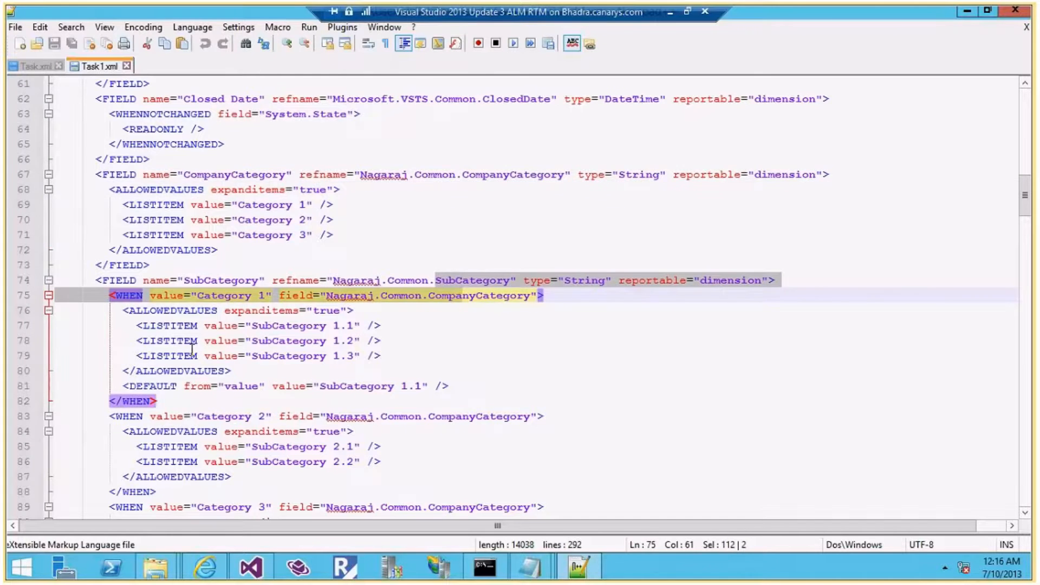
pyautogui.scroll(-5, 197, 353)
pyautogui.scroll(5, 202, 357)
pyautogui.scroll(3, 201, 357)
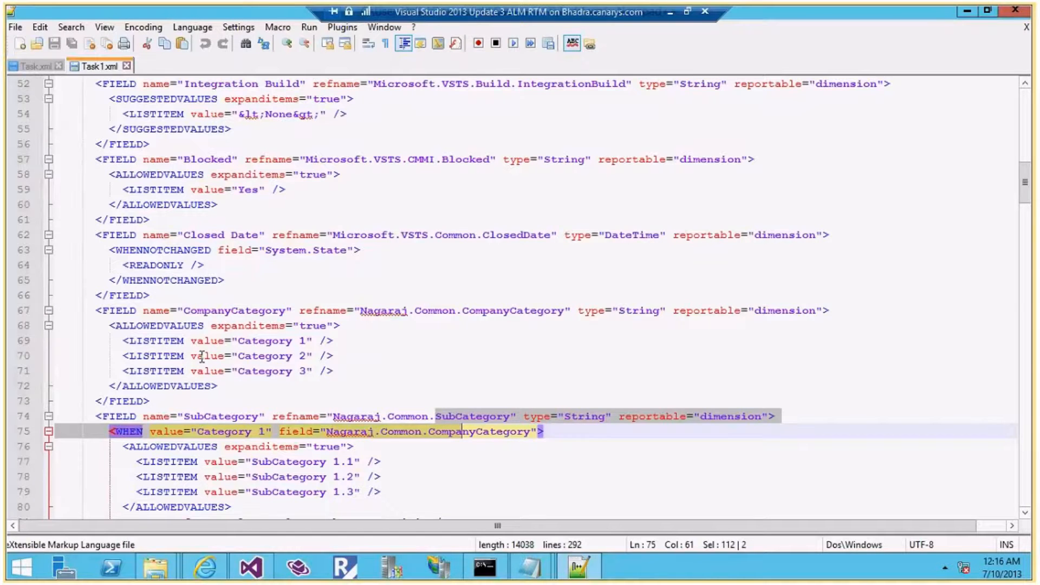
pyautogui.scroll(5, 202, 357)
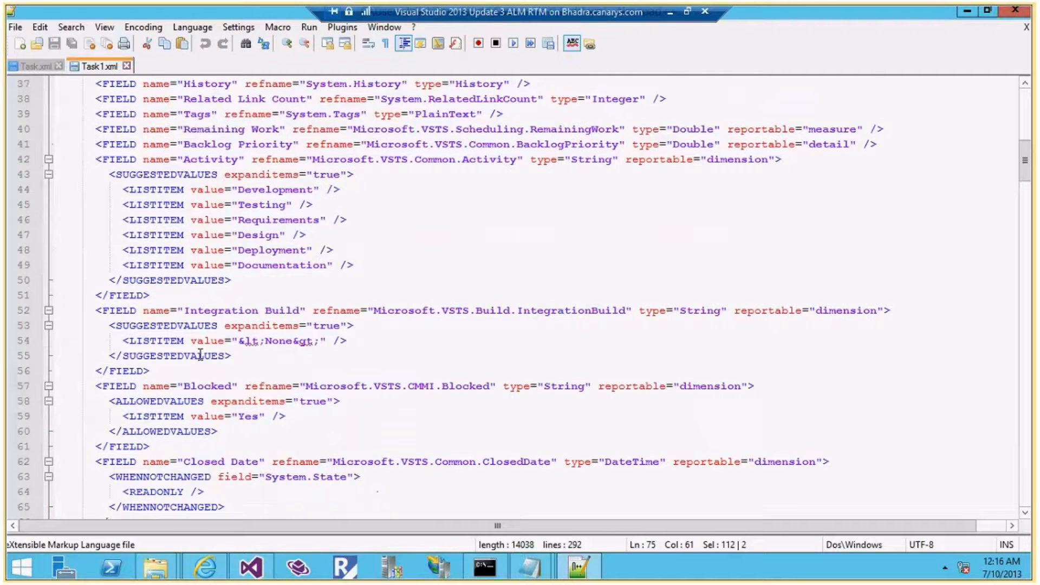
pyautogui.scroll(2, 201, 354)
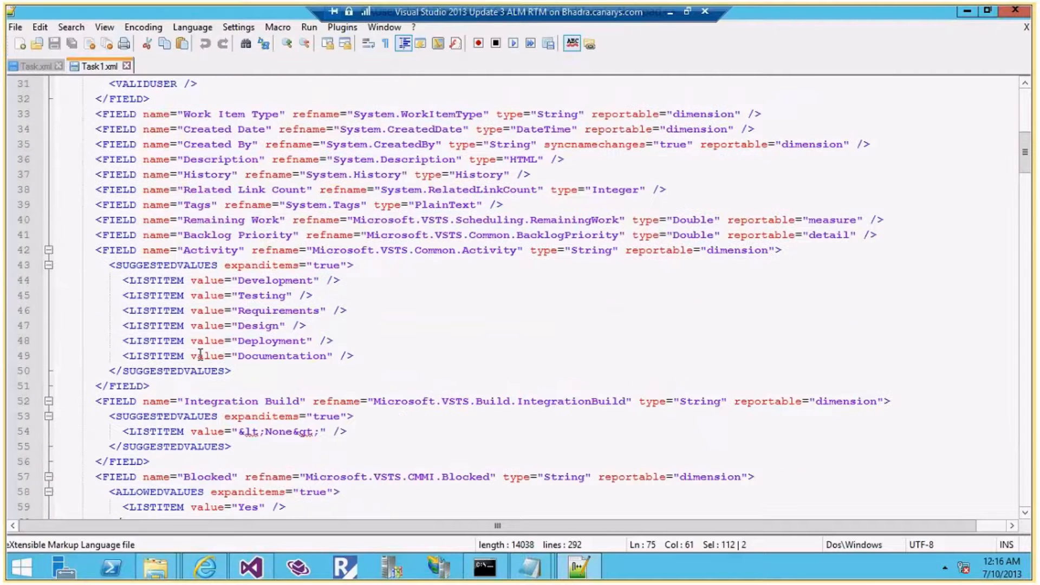
pyautogui.scroll(2, 200, 354)
pyautogui.scroll(3, 200, 354)
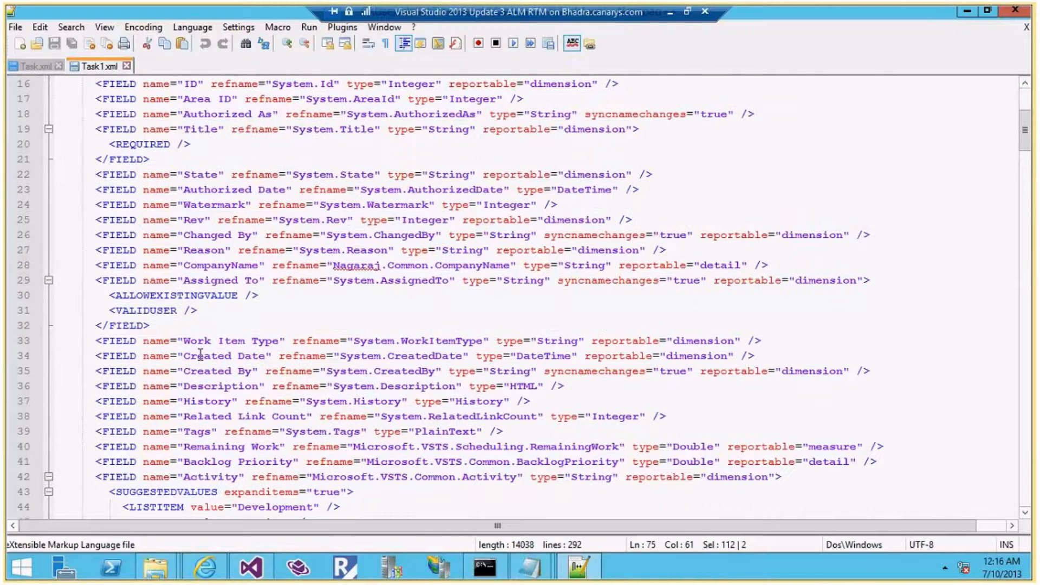
# Point out the CompanyName field on line 28 and the WORKFLOW section on line 96
pyautogui.click(196, 264)
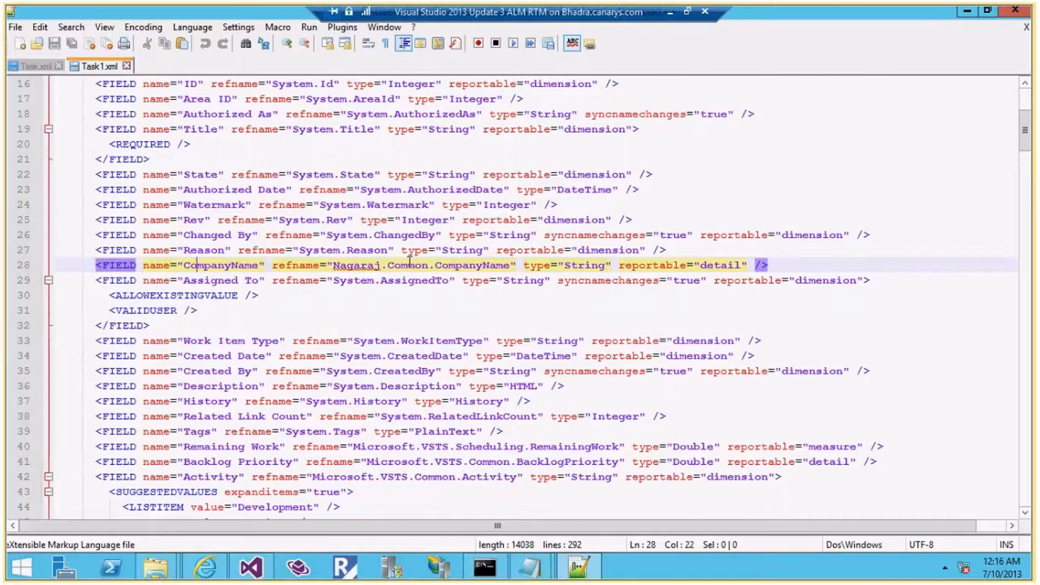
pyautogui.scroll(-3, 352, 319)
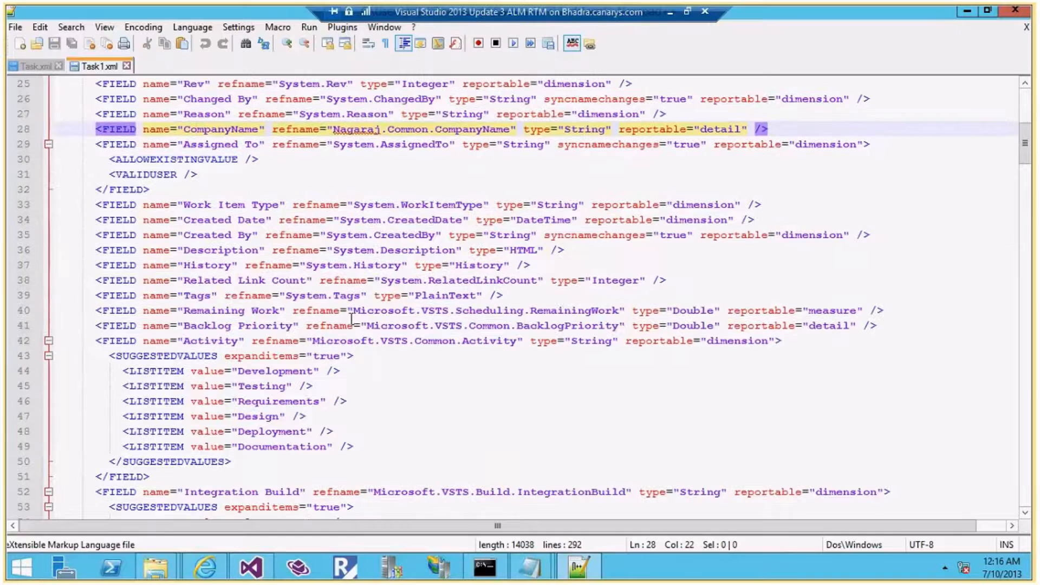
pyautogui.scroll(-13, 352, 320)
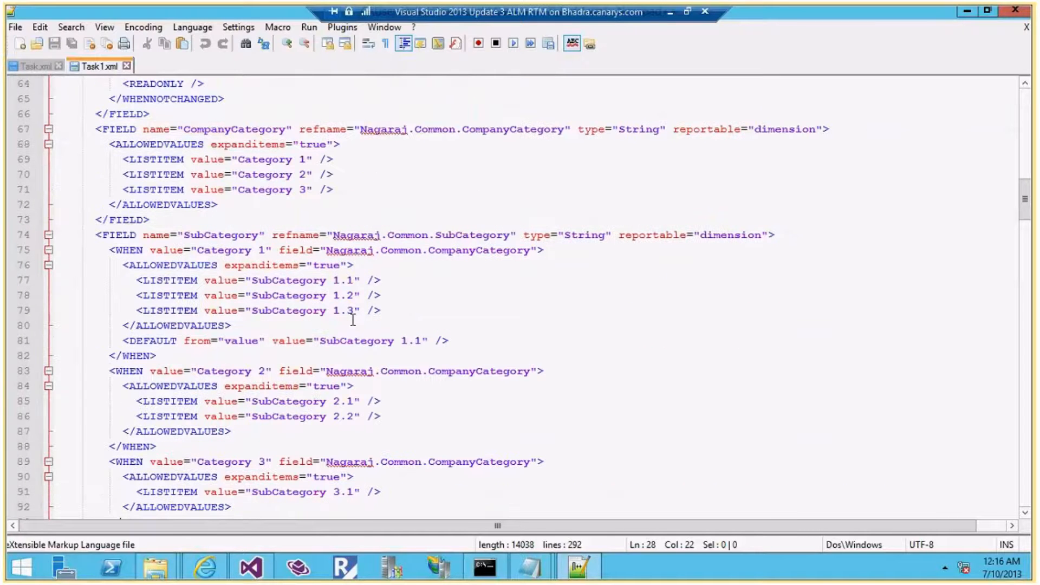
pyautogui.scroll(-6, 352, 320)
pyautogui.scroll(4, 354, 321)
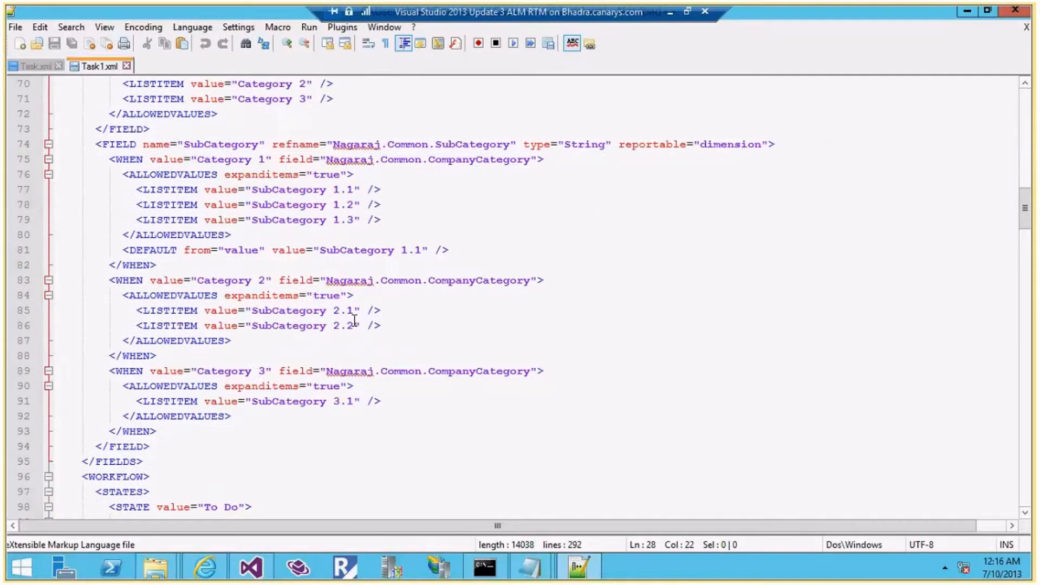
pyautogui.scroll(-5, 354, 321)
pyautogui.click(123, 250)
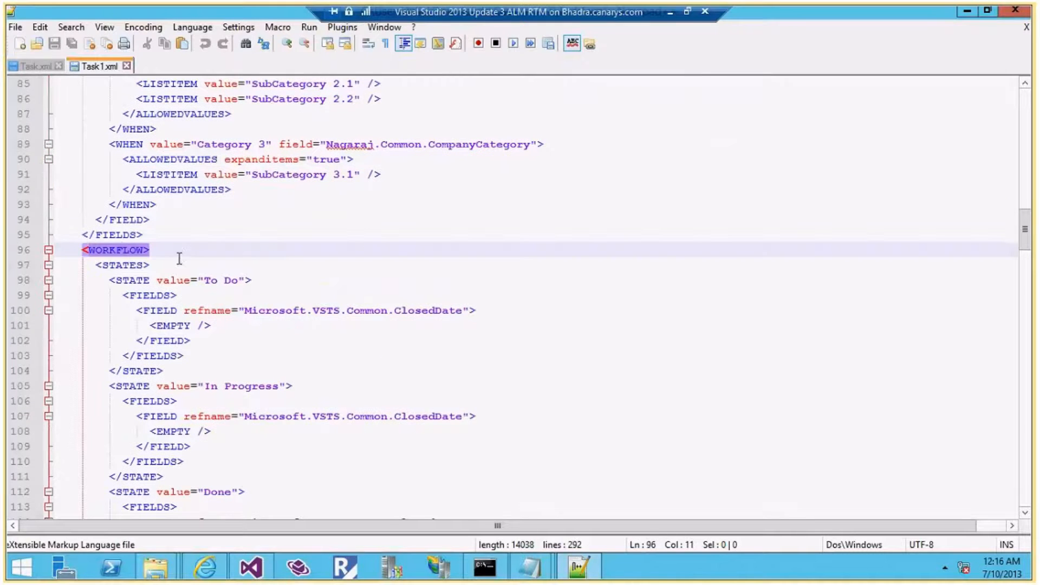
# Collapse the FIELDS block and select the full To Do STATE block, lines 98–104
pyautogui.click(115, 235)
pyautogui.scroll(4, 187, 245)
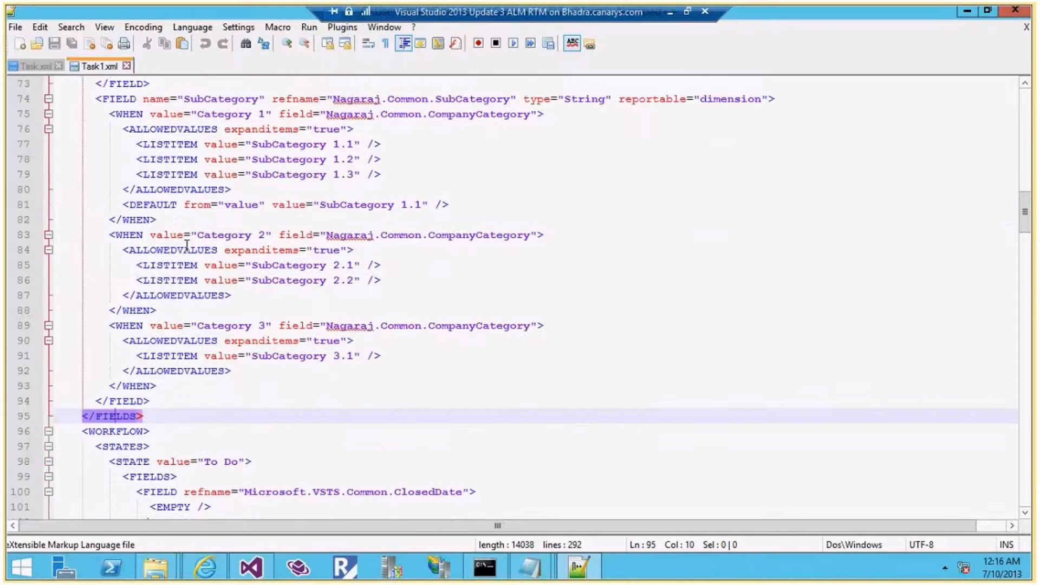
pyautogui.scroll(6, 187, 244)
pyautogui.scroll(15, 187, 244)
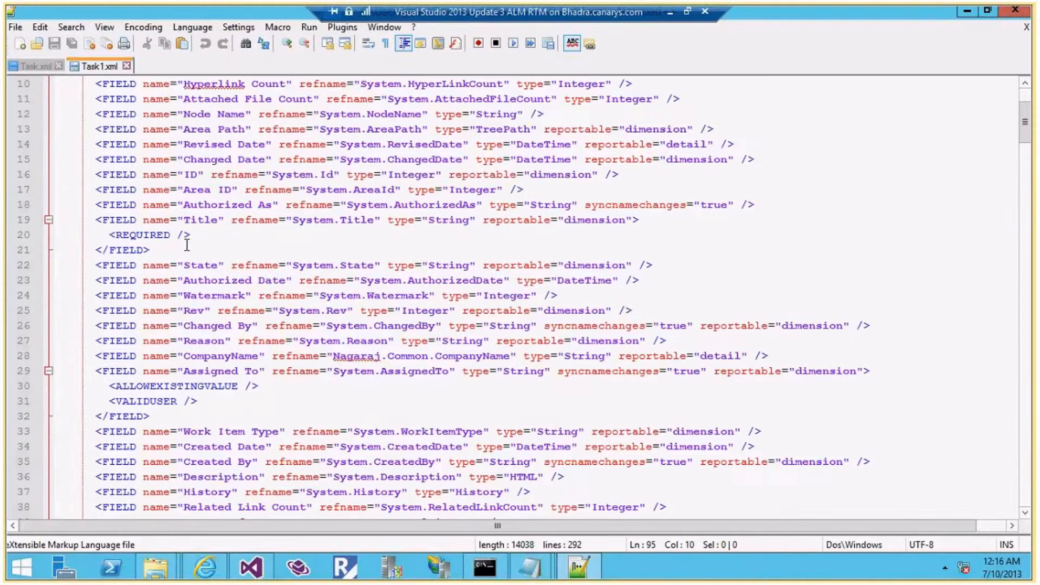
pyautogui.scroll(3, 187, 245)
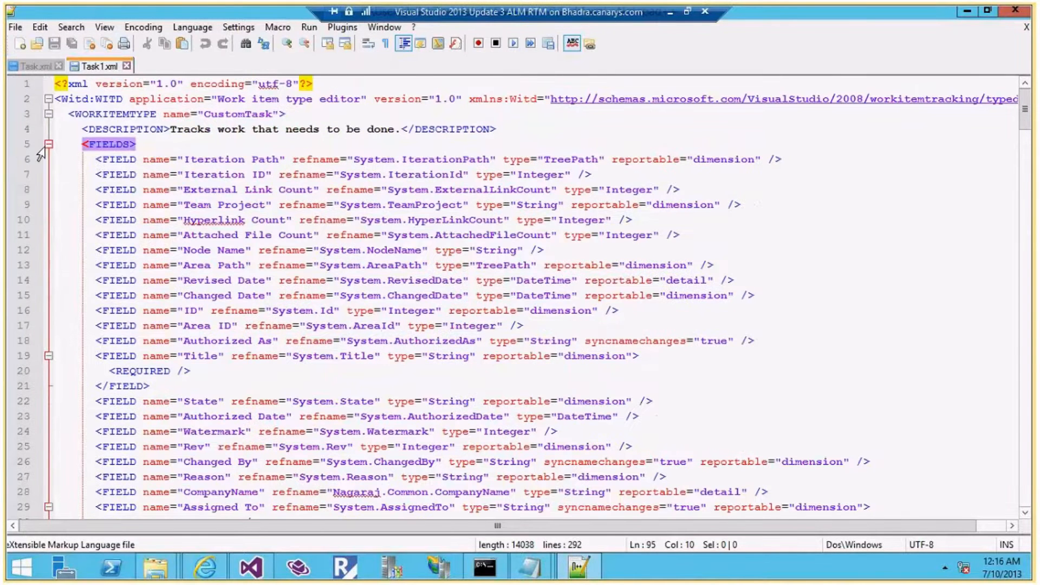
pyautogui.click(48, 144)
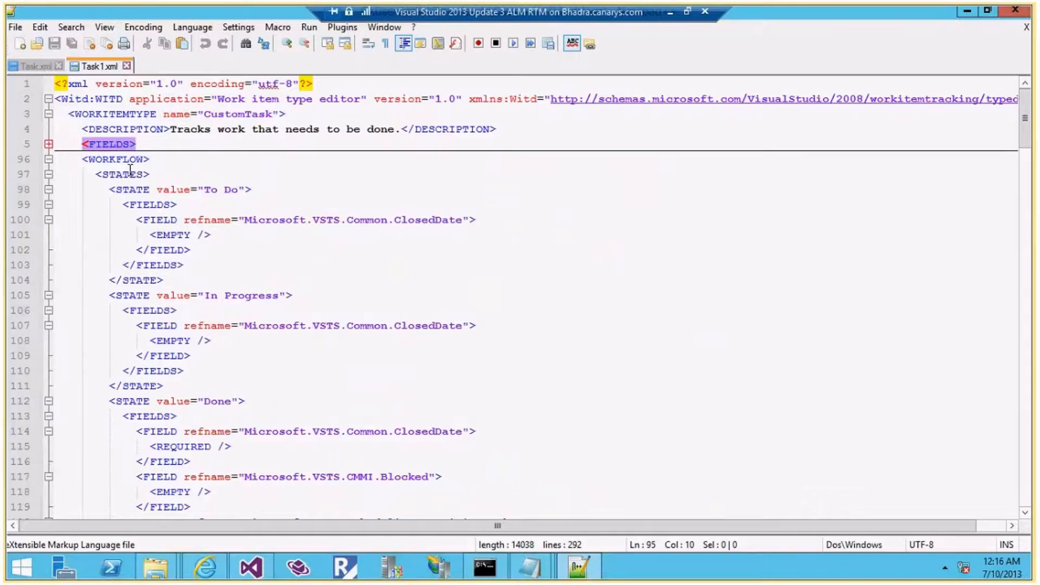
pyautogui.click(135, 174)
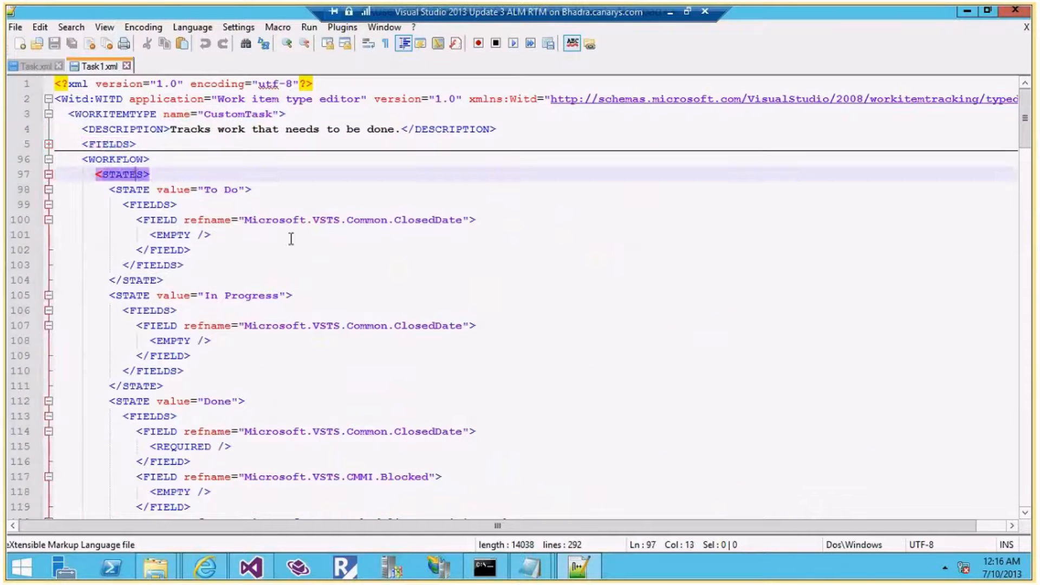
pyautogui.scroll(-4, 290, 238)
pyautogui.scroll(3, 291, 239)
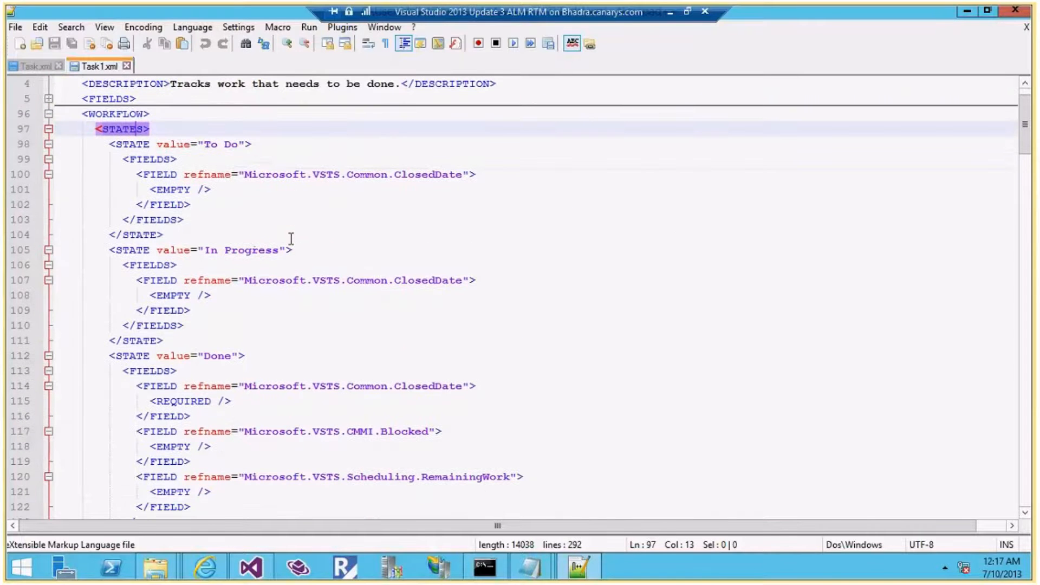
pyautogui.click(137, 146)
pyautogui.moveTo(173, 234); pyautogui.dragTo(56, 139)
pyautogui.hotkey('ctrl', 'c')
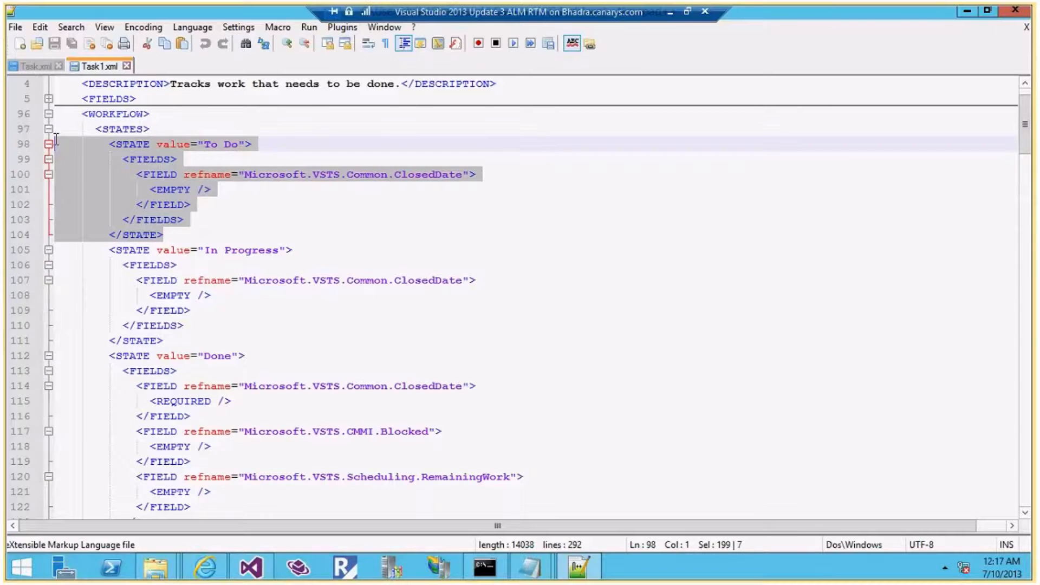
# Paste a copy of the To Do state right after it and rename the copy Review
pyautogui.click(188, 232)
pyautogui.press('Return')
pyautogui.press('Return')
pyautogui.press('Up')
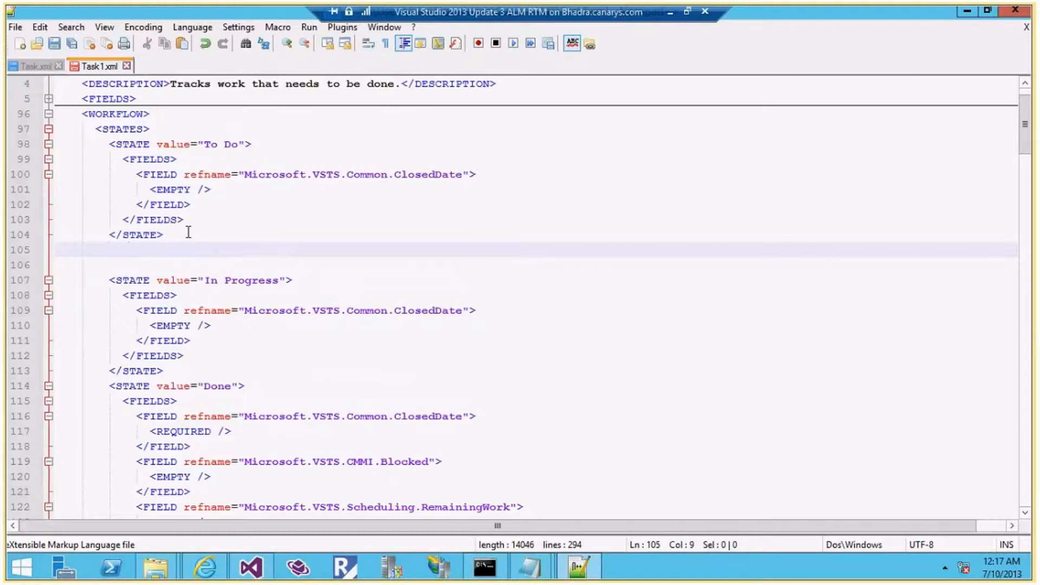
pyautogui.hotkey('ctrl', 'v')
pyautogui.press('Tab')
pyautogui.press('BackSpace')
pyautogui.press('BackSpace')
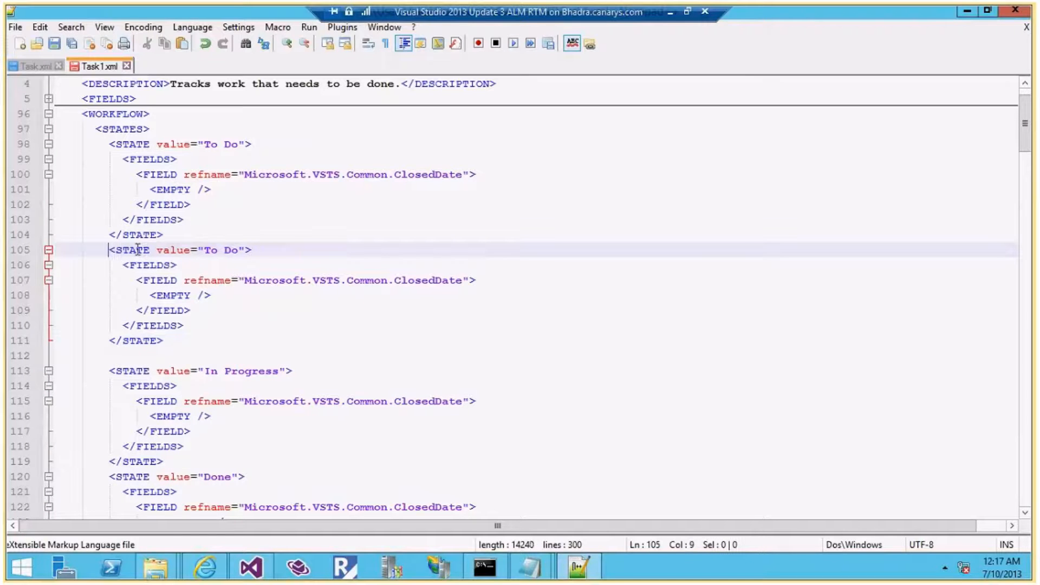
pyautogui.moveTo(237, 249); pyautogui.dragTo(207, 251)
pyautogui.write('Review')
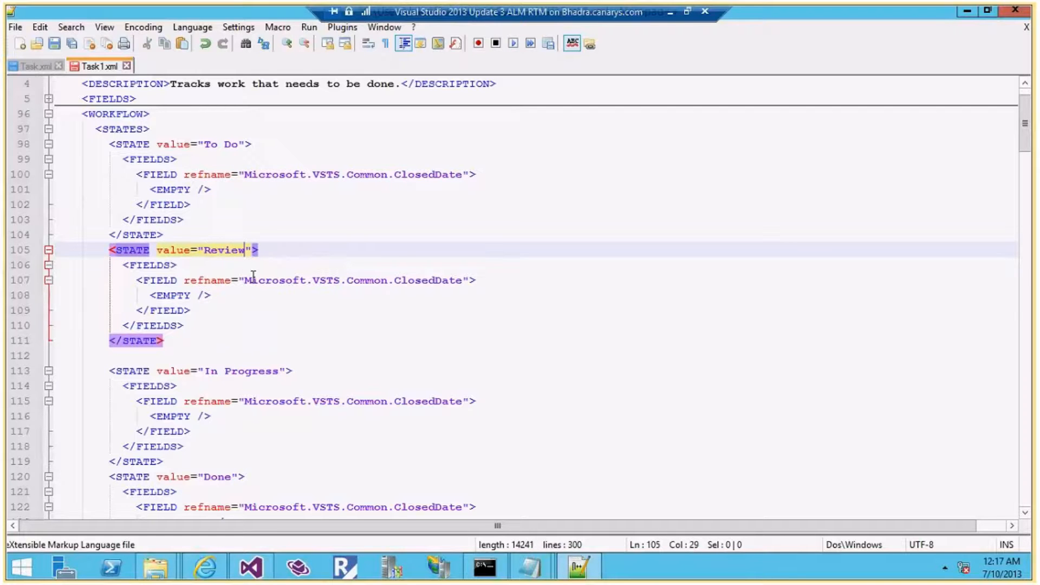
# Bring the Notepad requirement notes back to the front
pyautogui.click(266, 292)
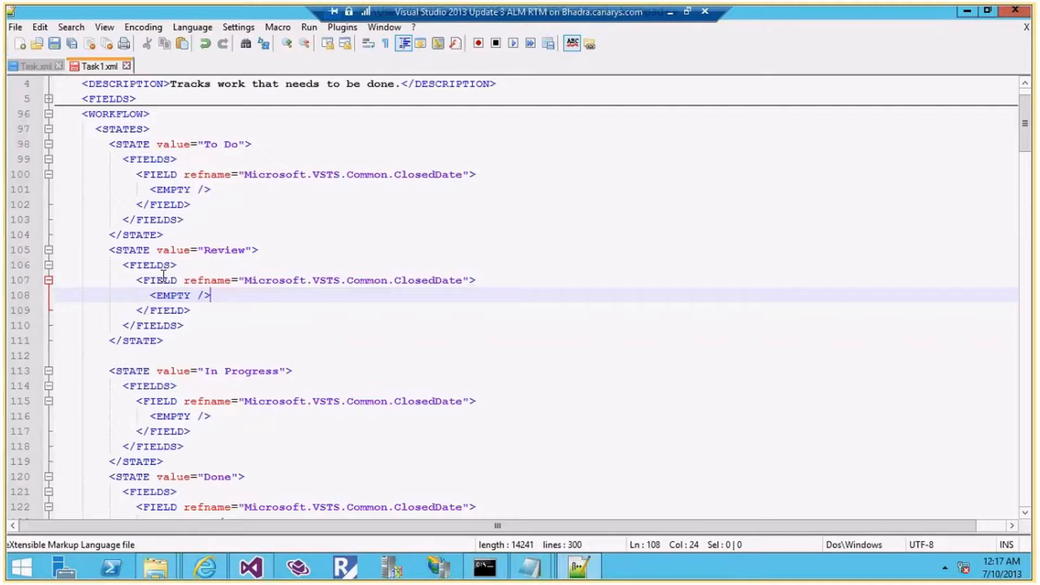
pyautogui.moveTo(578, 566)
pyautogui.click(545, 430)
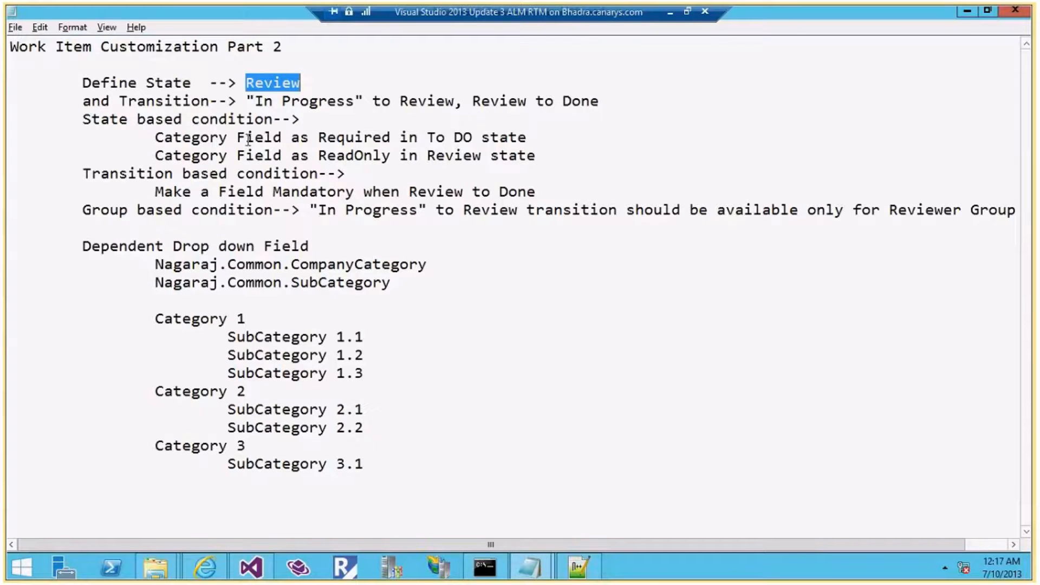
# Highlight the Category To Do and Review requirements, then select the CompanyCategory field reference name
pyautogui.click(153, 137)
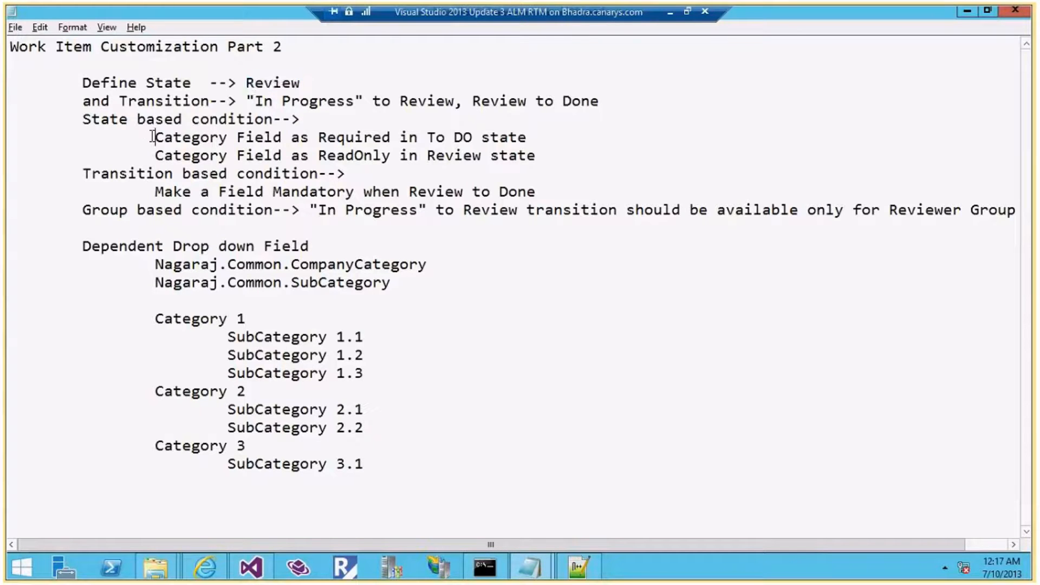
pyautogui.moveTo(154, 137); pyautogui.dragTo(418, 138)
pyautogui.moveTo(161, 160); pyautogui.dragTo(391, 158)
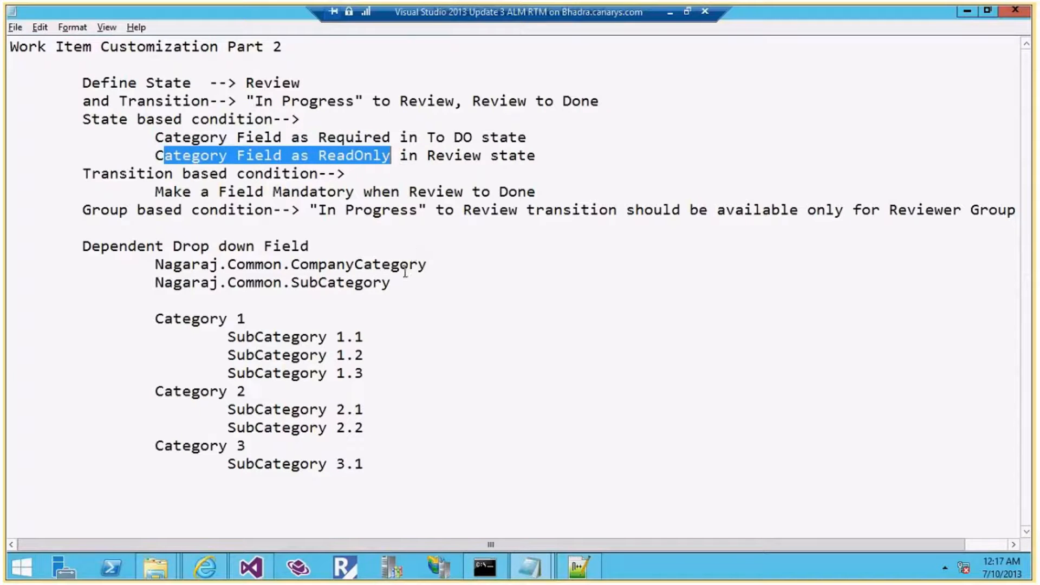
pyautogui.click(427, 266)
pyautogui.moveTo(427, 265); pyautogui.dragTo(155, 265)
pyautogui.hotkey('ctrl', 'c')
# In the Review state, replace ClosedDate with the CompanyCategory reference and EMPTY with READONLY
pyautogui.hotkey('alt', 'Tab')
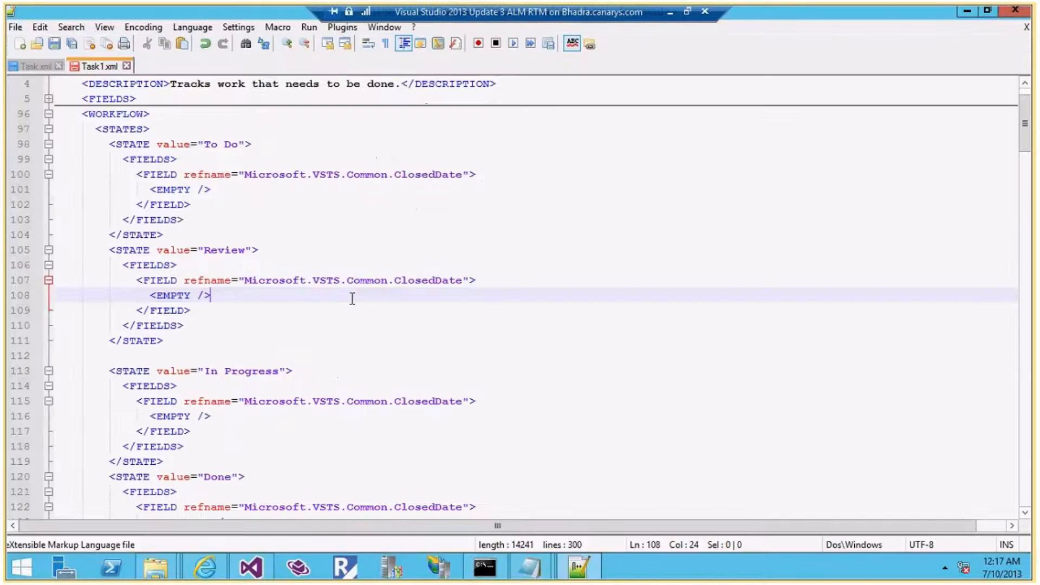
pyautogui.moveTo(461, 280); pyautogui.dragTo(244, 282)
pyautogui.hotkey('ctrl', 'v')
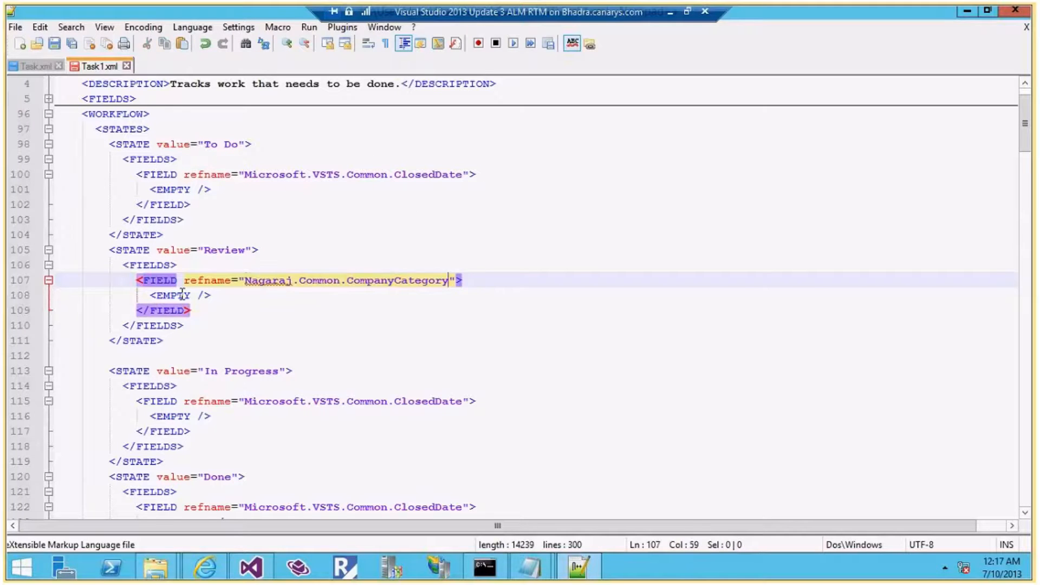
pyautogui.doubleClick(183, 294)
pyautogui.write('REA')
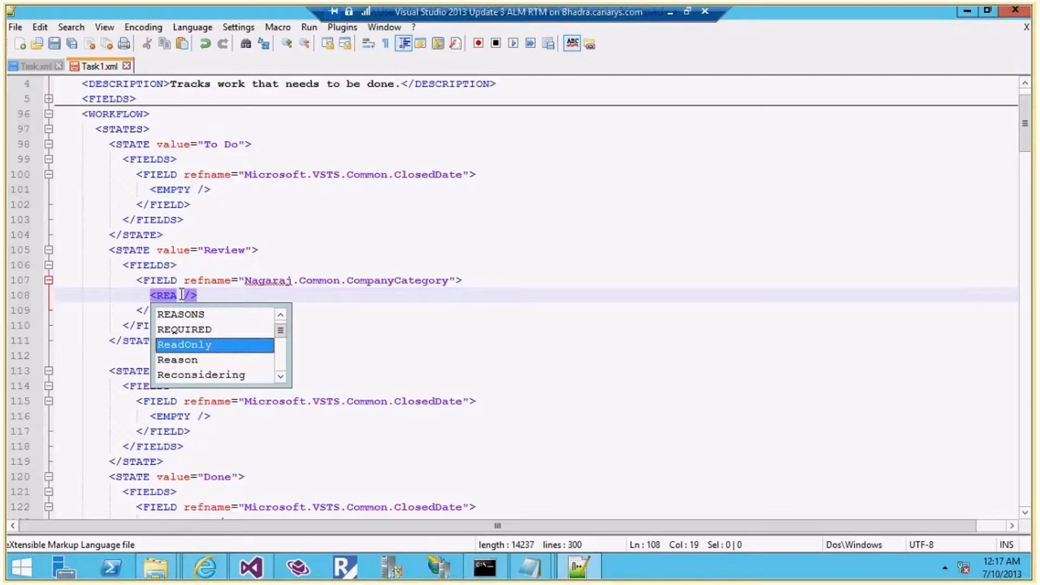
pyautogui.write('DONLY')
pyautogui.click(306, 263)
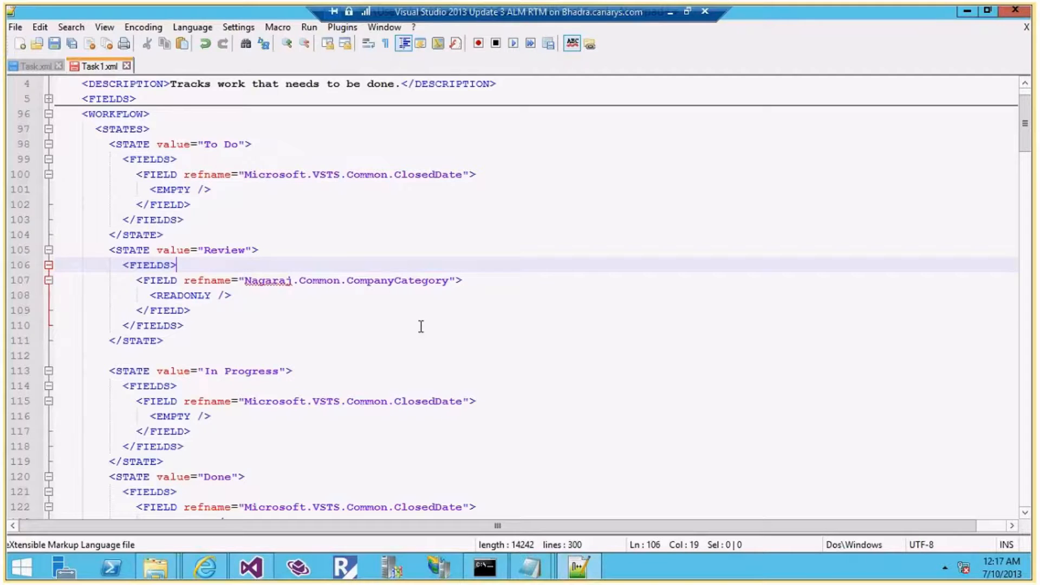
# Compare the Review state's CompanyCategory rule with the Category requirement for To Do
pyautogui.scroll(-2, 421, 326)
pyautogui.click(162, 190)
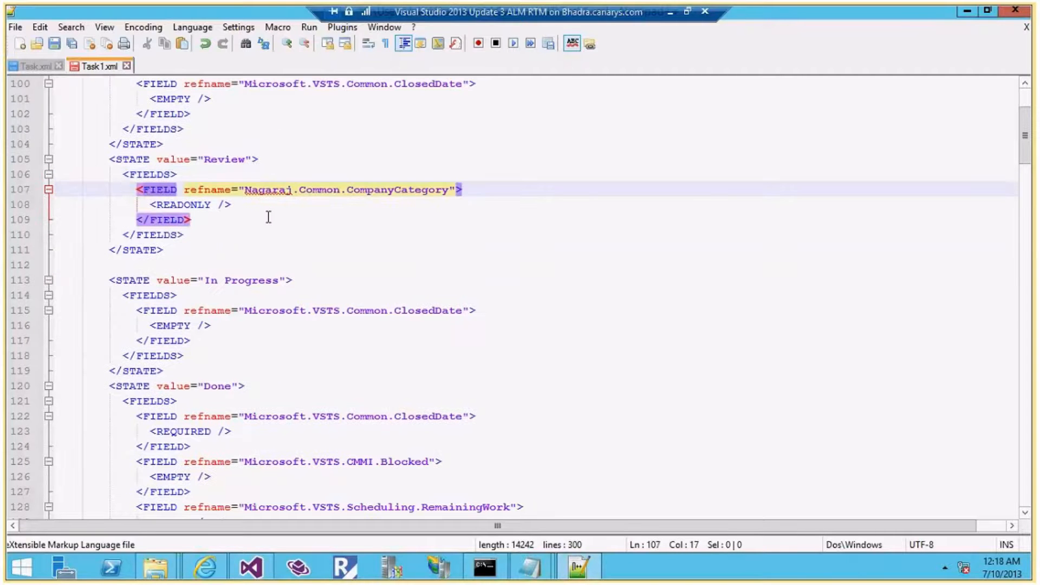
pyautogui.moveTo(209, 223); pyautogui.dragTo(36, 185)
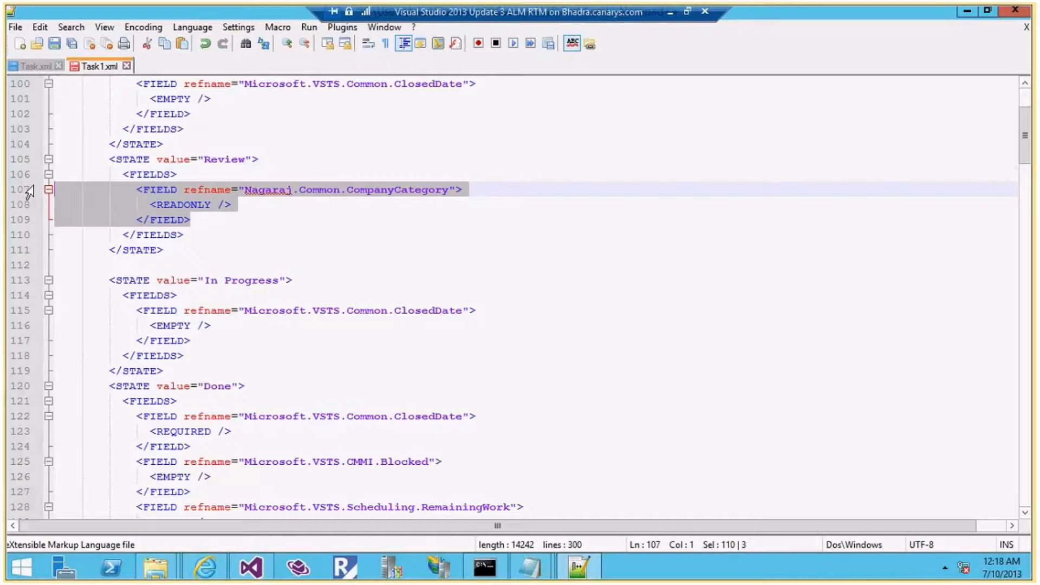
pyautogui.click(216, 217)
pyautogui.hotkey('alt', 'Tab')
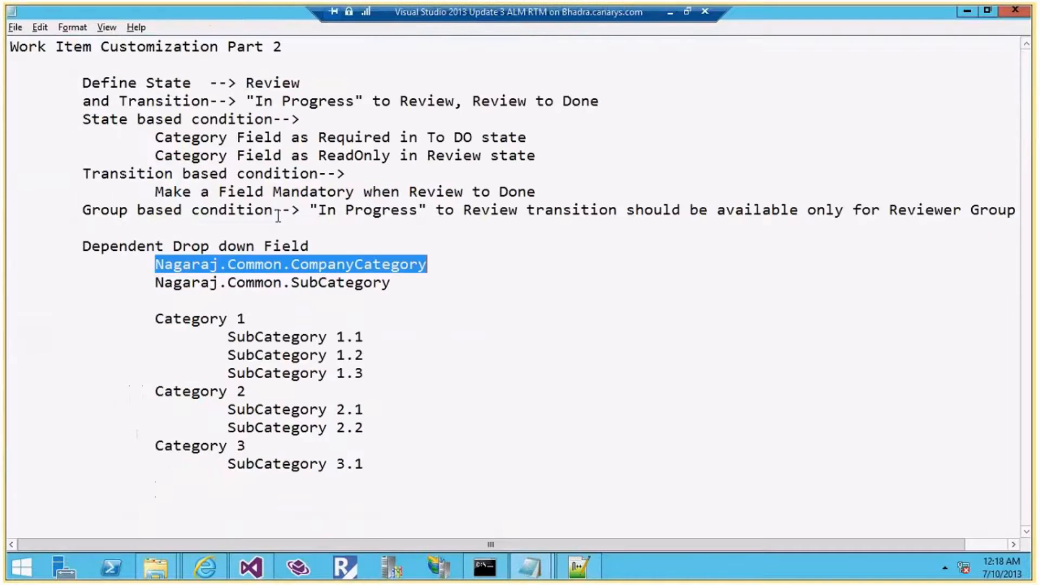
pyautogui.moveTo(527, 137); pyautogui.dragTo(164, 138)
pyautogui.hotkey('alt', 'Tab')
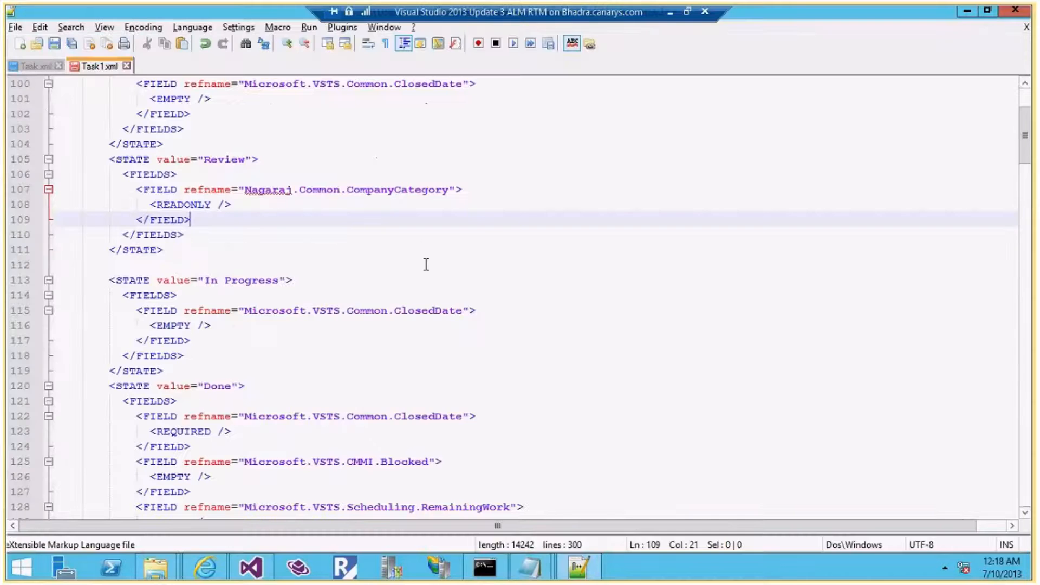
pyautogui.click(426, 264)
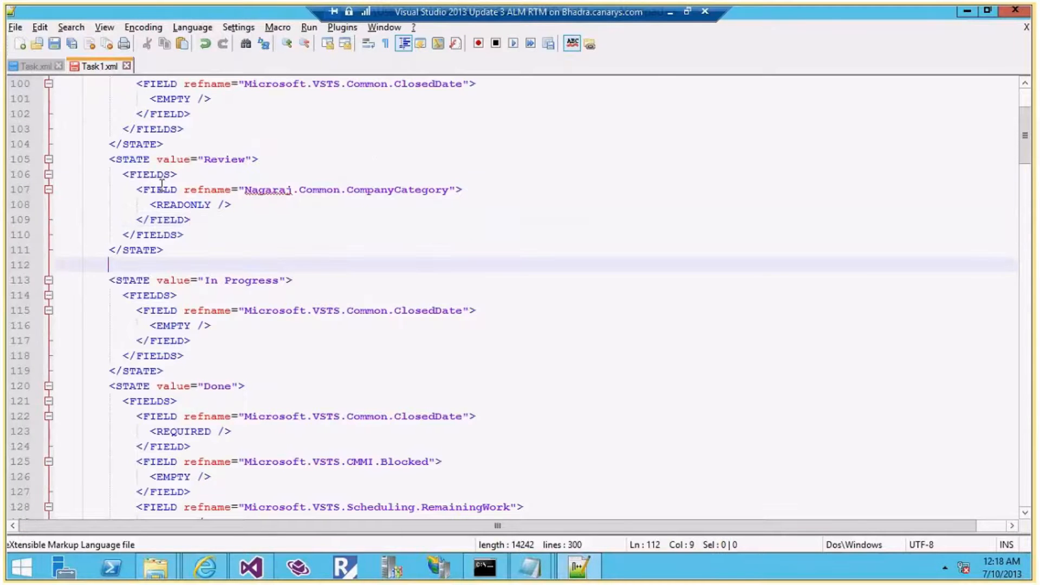
# Select the Review state's CompanyCategory field block to reuse it in To Do
pyautogui.click(162, 187)
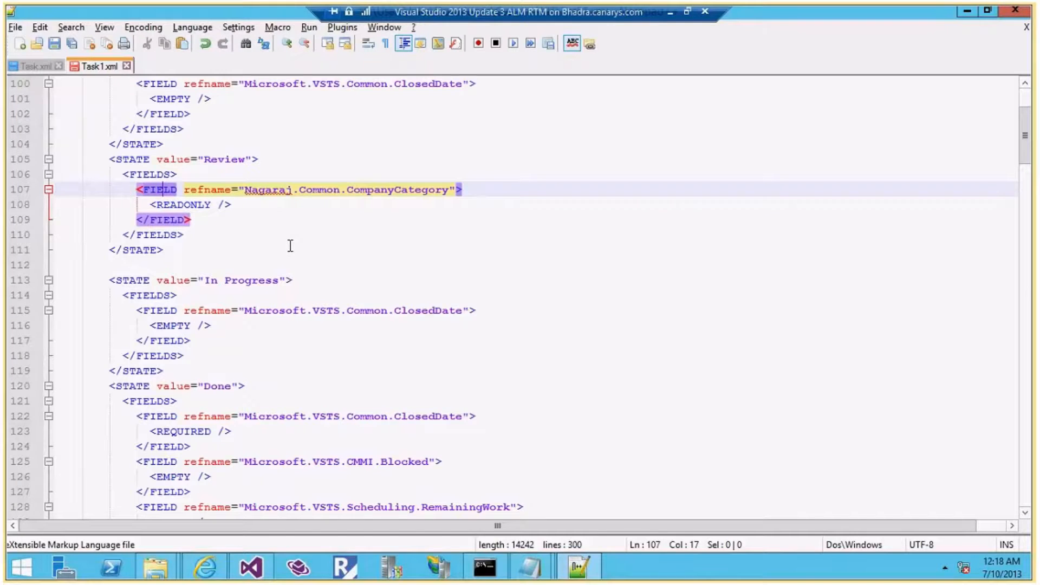
pyautogui.scroll(1, 290, 245)
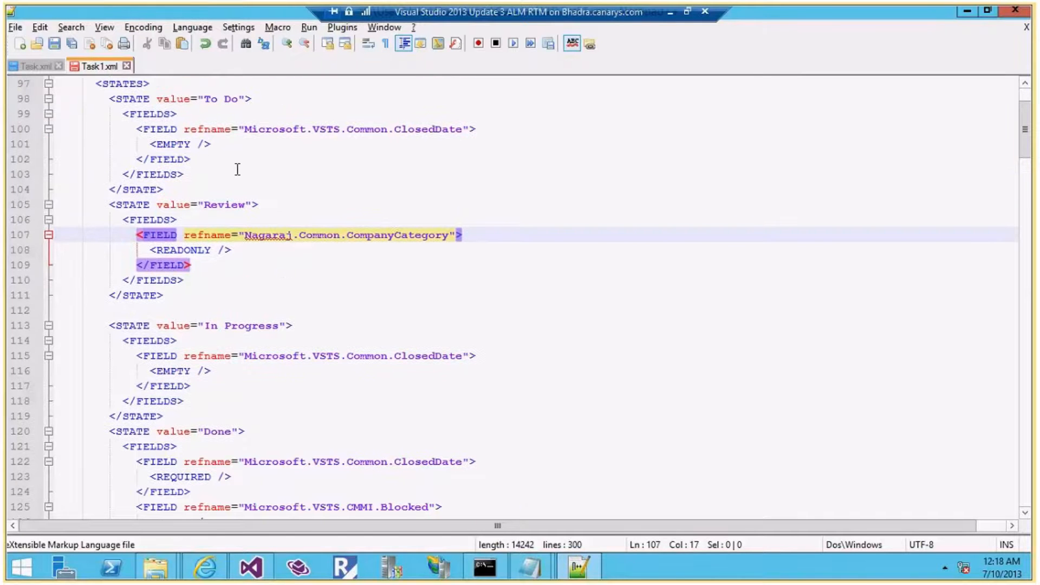
pyautogui.click(136, 99)
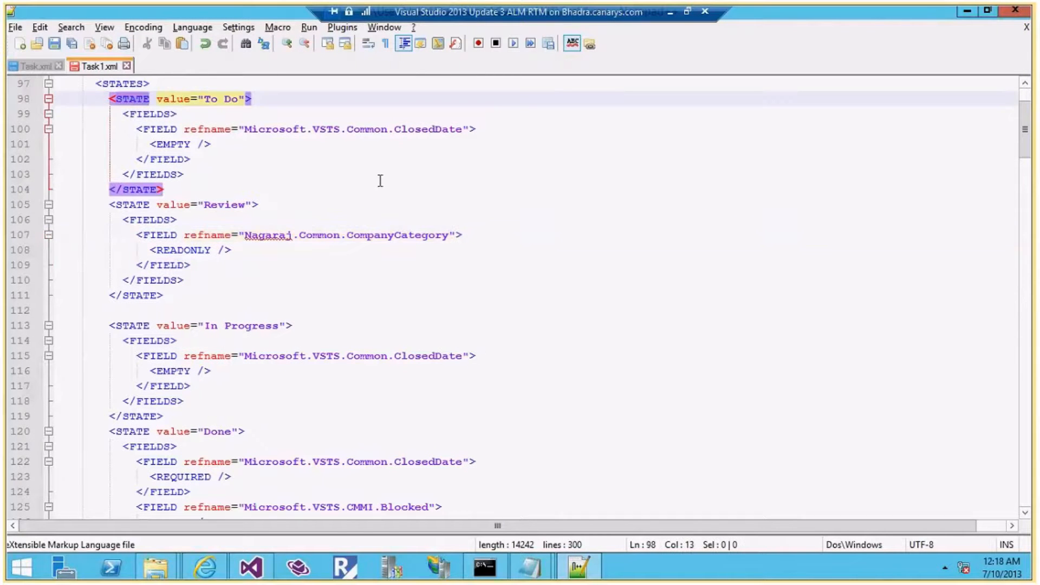
pyautogui.hotkey('alt', 'Tab')
pyautogui.click(319, 172)
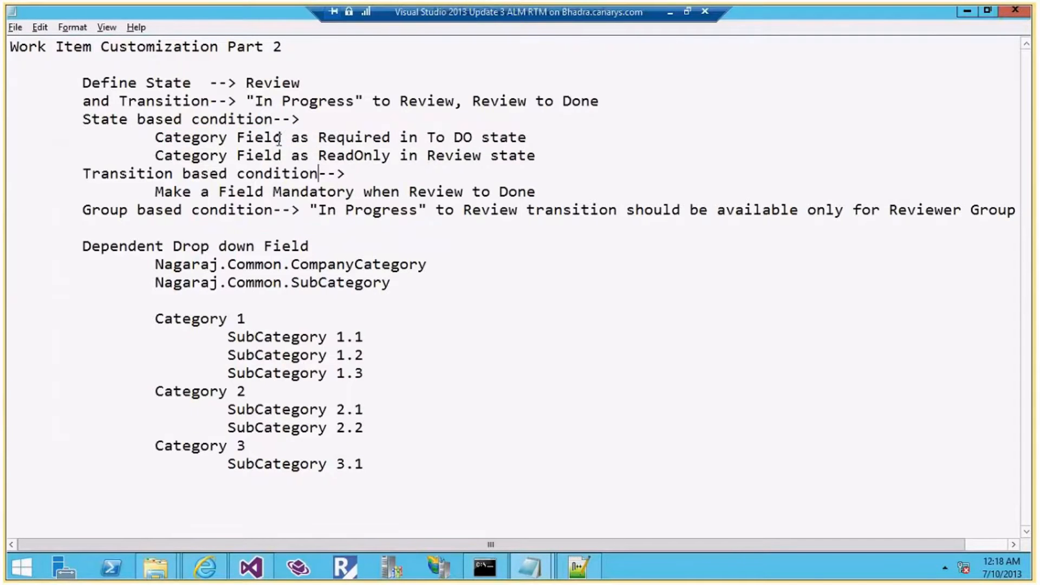
pyautogui.hotkey('alt', 'Tab')
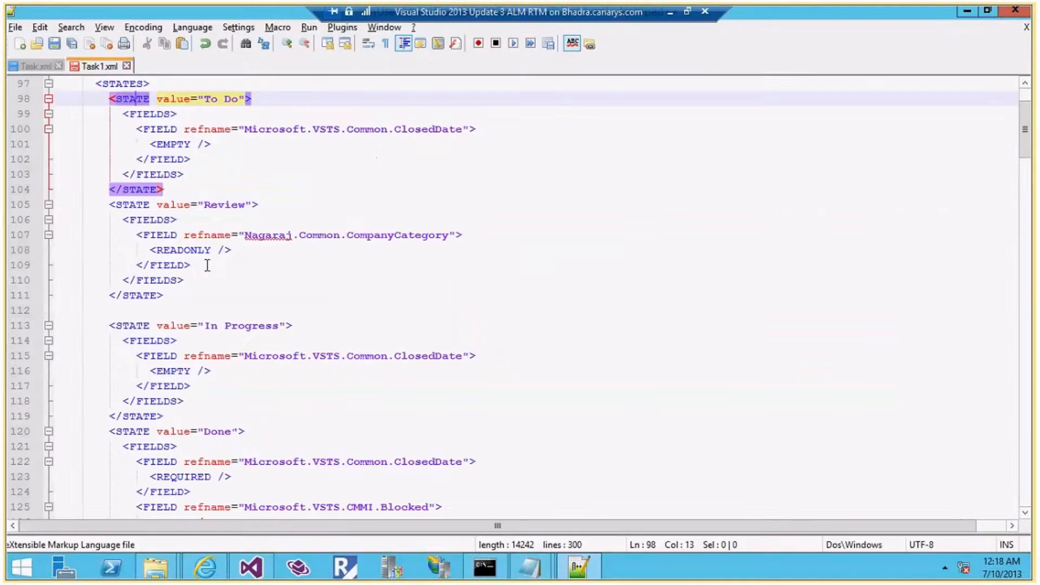
pyautogui.moveTo(207, 265); pyautogui.dragTo(25, 241)
pyautogui.hotkey('ctrl', 'c')
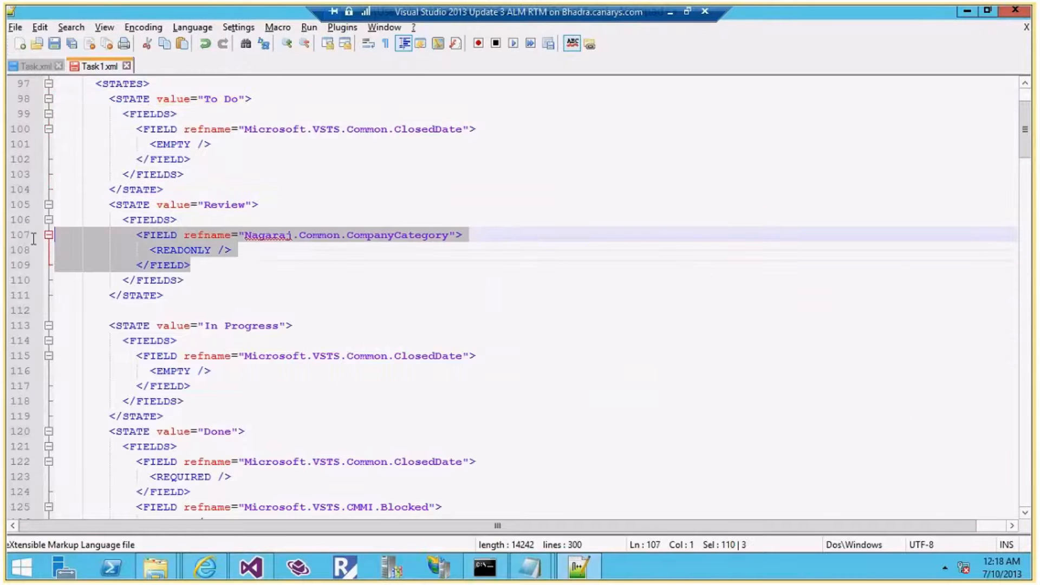
# Paste the CompanyCategory field block into the To Do state as REQUIRED and save Task1.xml
pyautogui.click(205, 159)
pyautogui.press('Return')
pyautogui.hotkey('ctrl', 'v')
pyautogui.moveTo(218, 173); pyautogui.dragTo(139, 174)
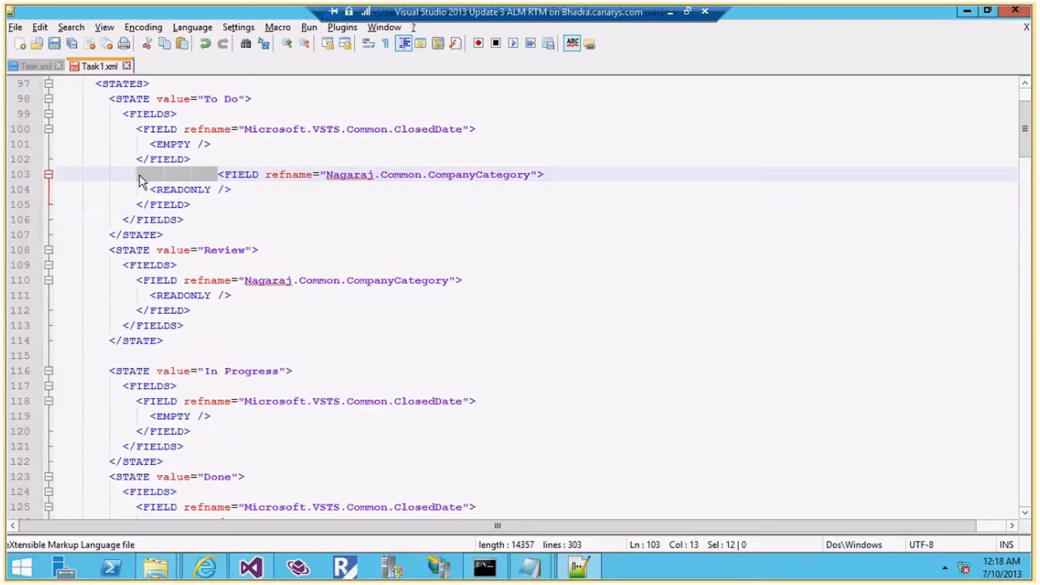
pyautogui.press('BackSpace')
pyautogui.doubleClick(183, 189)
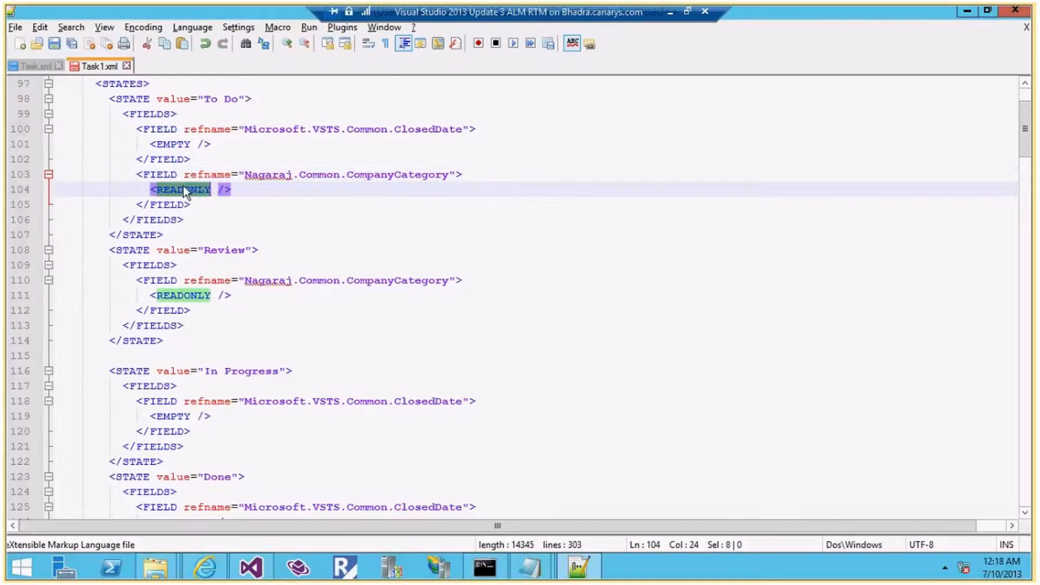
pyautogui.write('R')
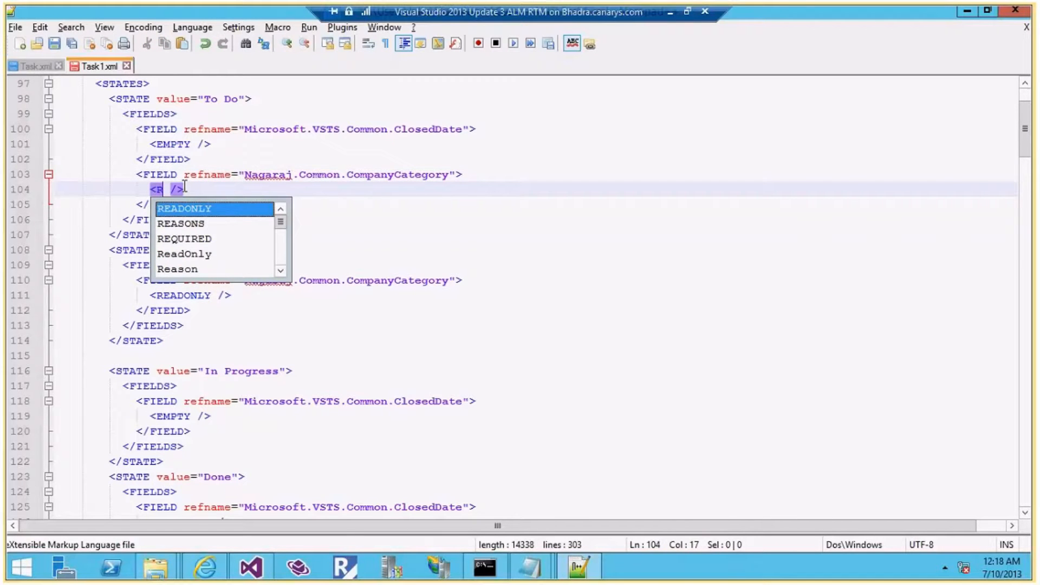
pyautogui.write('EQUIRED')
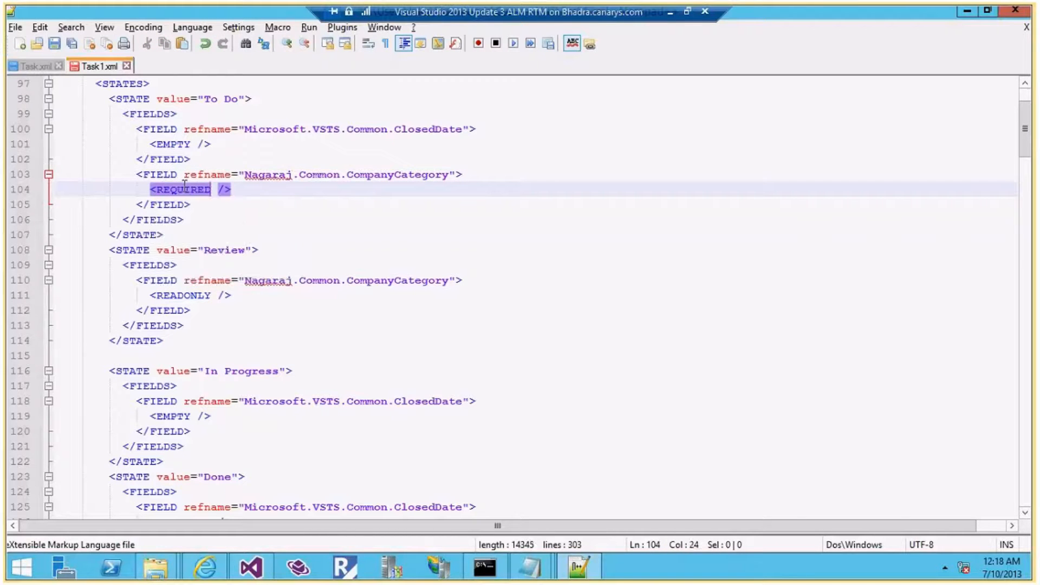
pyautogui.hotkey('ctrl', 's')
# Scroll Task1.xml down to the TRANSITIONS section and switch to the Notepad notes
pyautogui.scroll(-3, 285, 281)
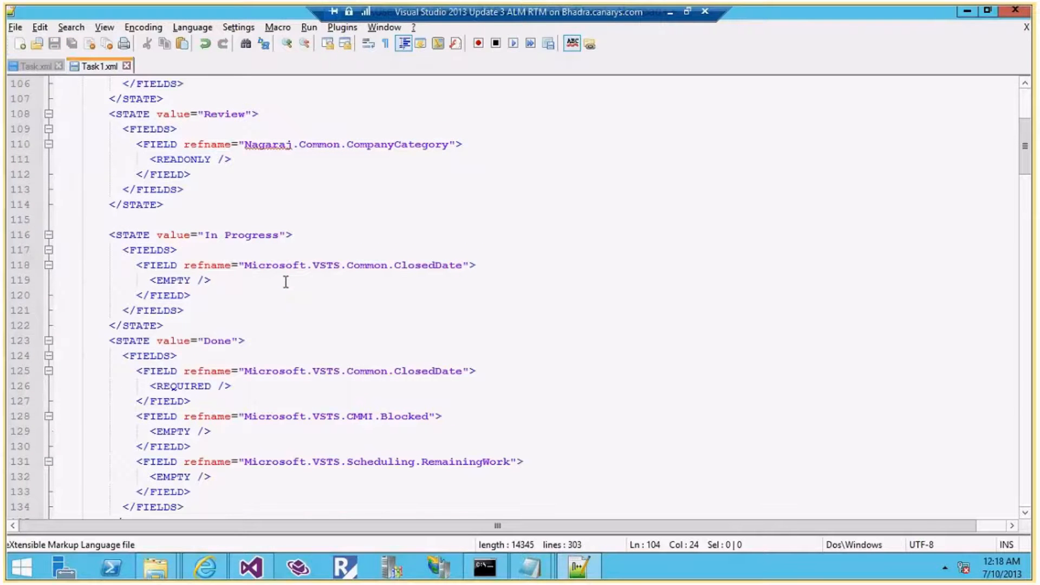
pyautogui.scroll(-10, 285, 281)
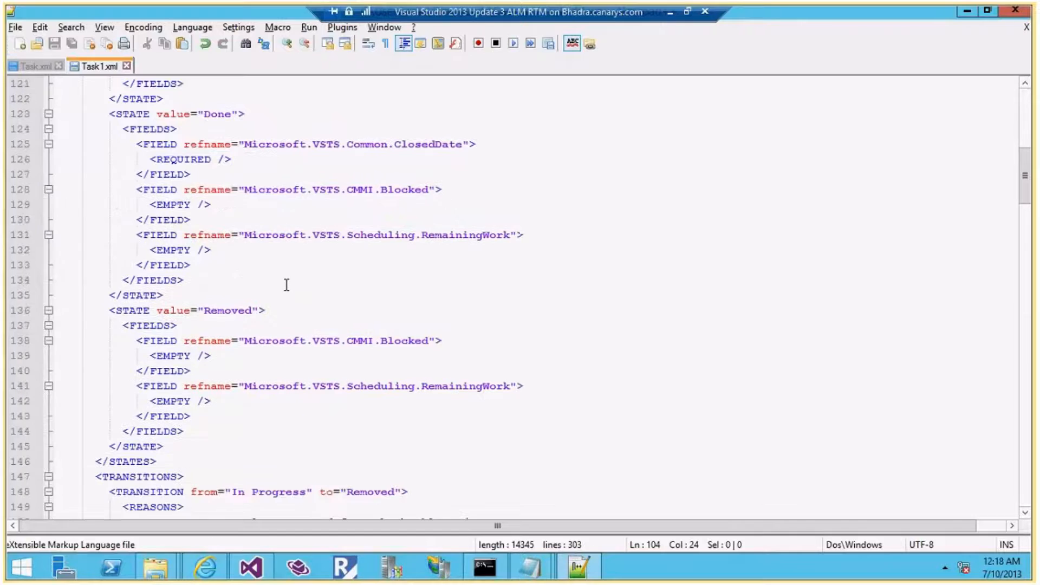
pyautogui.scroll(-3, 287, 284)
pyautogui.hotkey('alt', 'Tab')
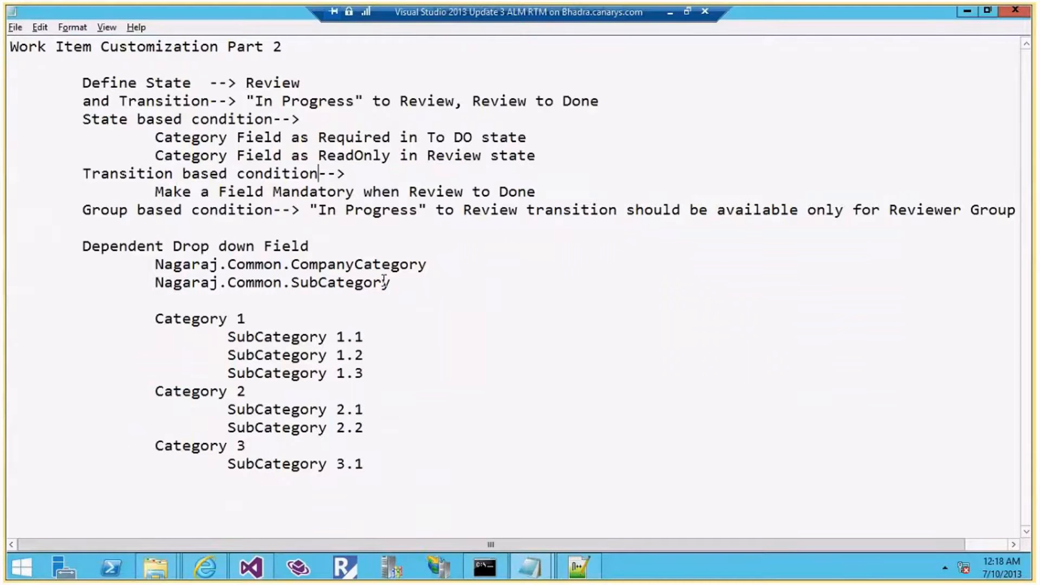
# Highlight the Review→Done and In Progress→Review requirements, then return to Task1.xml's transitions
pyautogui.click(312, 210)
pyautogui.moveTo(250, 94); pyautogui.dragTo(603, 106)
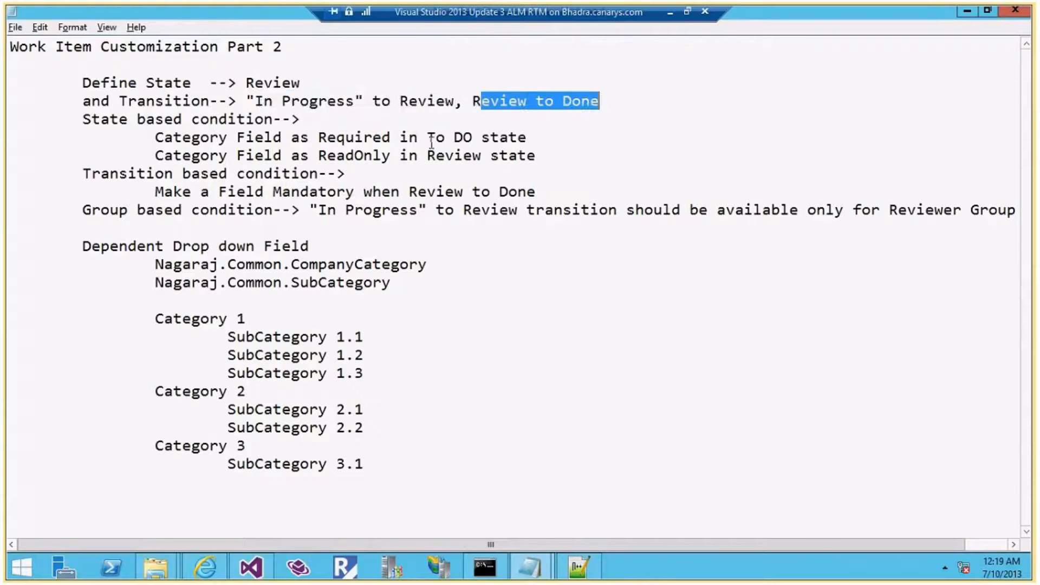
pyautogui.moveTo(318, 209); pyautogui.dragTo(518, 212)
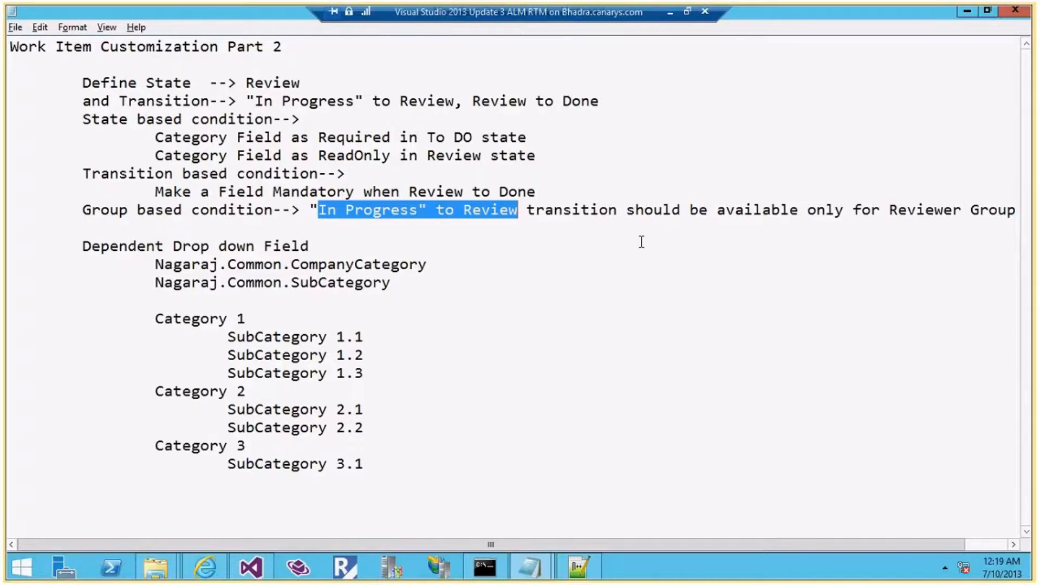
pyautogui.hotkey('alt', 'Tab')
pyautogui.click(137, 129)
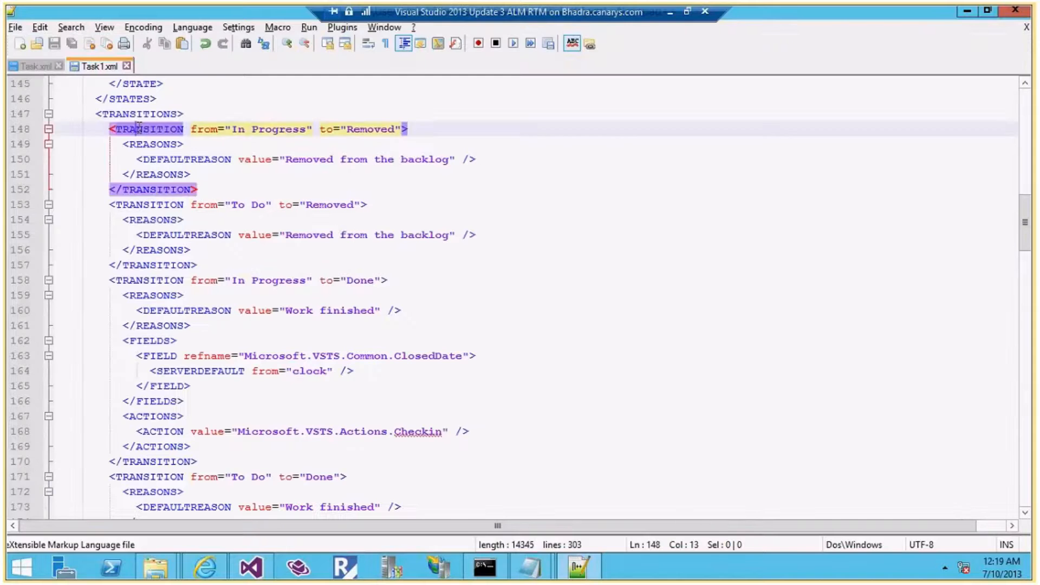
# Duplicate the In Progress→Removed TRANSITION block directly below the original
pyautogui.moveTo(109, 129); pyautogui.dragTo(203, 189)
pyautogui.hotkey('ctrl', 'c')
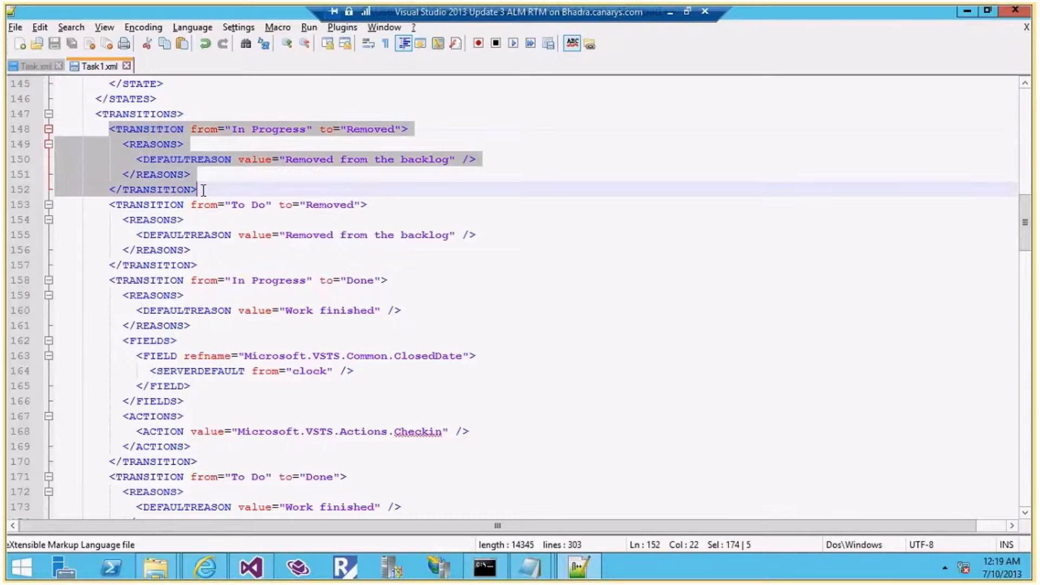
pyautogui.click(204, 189)
pyautogui.press('Return')
pyautogui.press('Return')
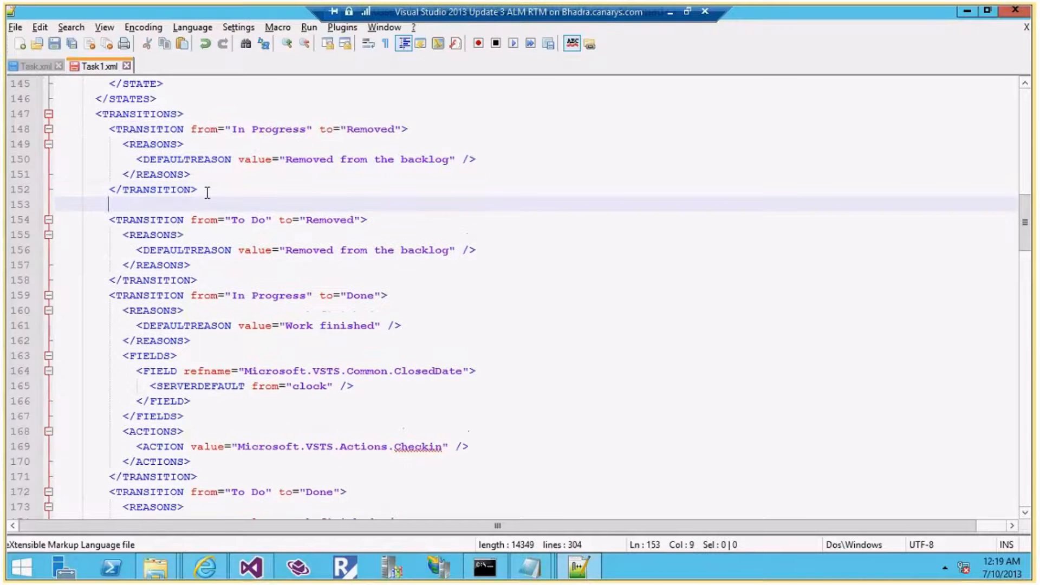
pyautogui.press('BackSpace')
pyautogui.press('BackSpace')
pyautogui.hotkey('ctrl', 'v')
pyautogui.press('Return')
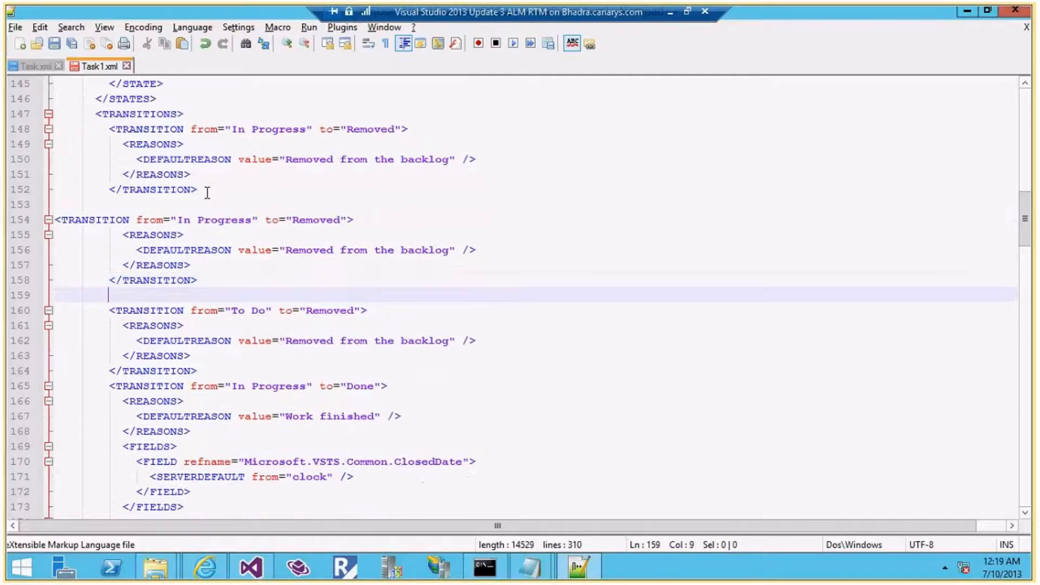
pyautogui.click(60, 219)
pyautogui.press('Tab')
pyautogui.press('Tab')
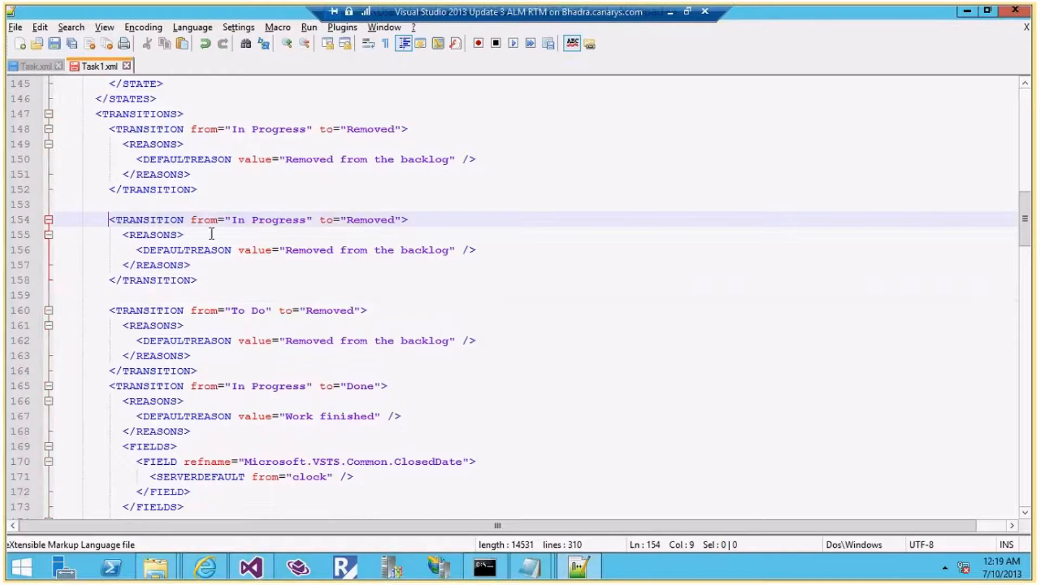
# Change the copy's target to Review and default reason to 'To be Reviewed', then save
pyautogui.moveTo(346, 220); pyautogui.dragTo(395, 219)
pyautogui.write('Rev')
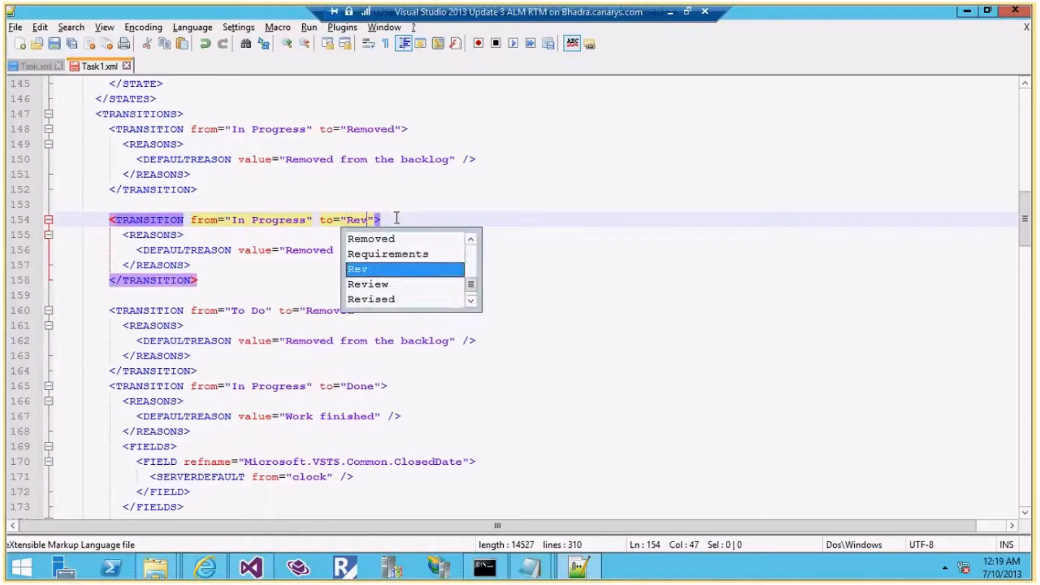
pyautogui.write('iew')
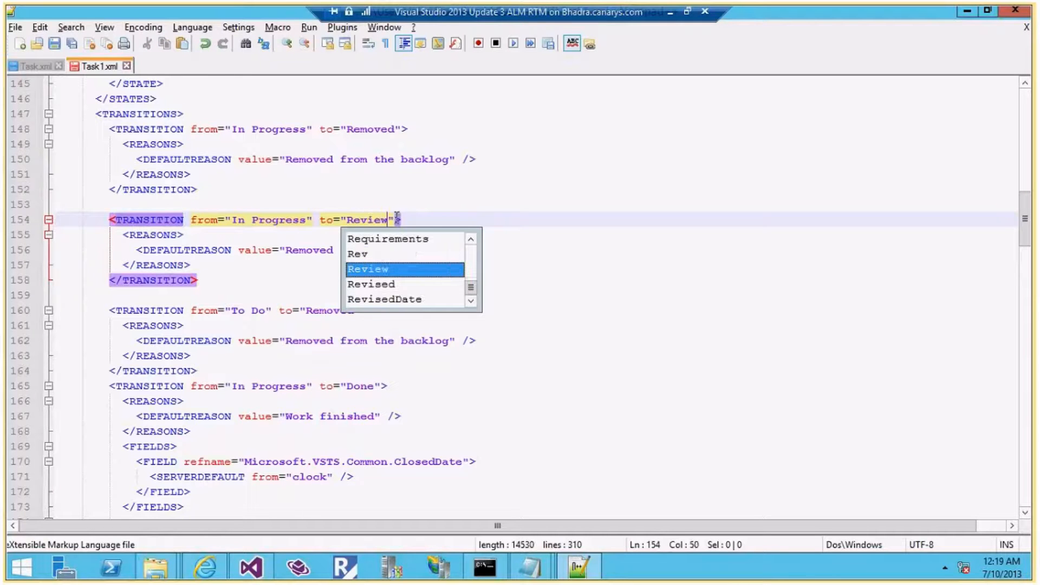
pyautogui.press('Escape')
pyautogui.moveTo(448, 250); pyautogui.dragTo(287, 251)
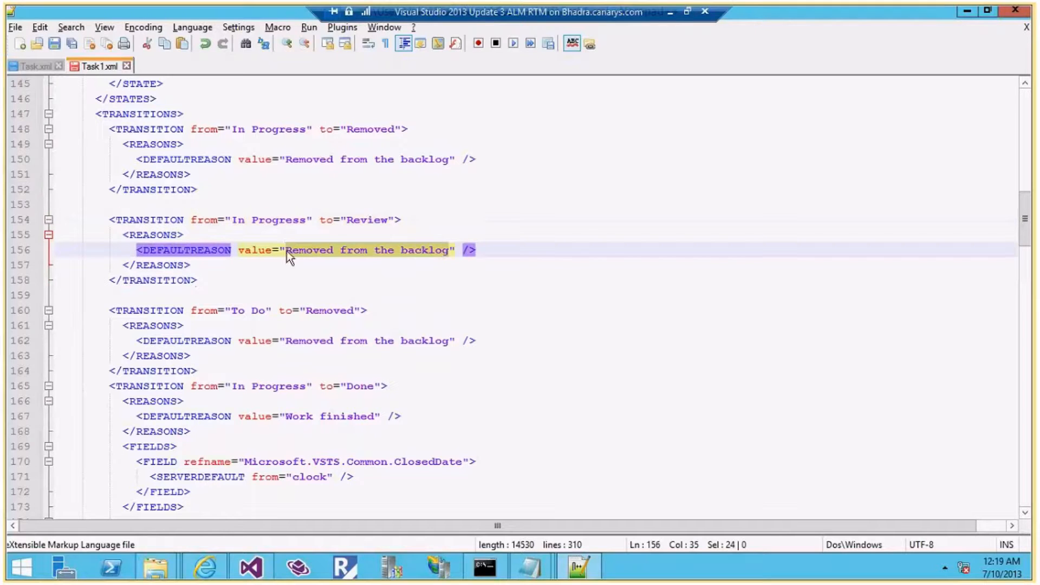
pyautogui.write('To')
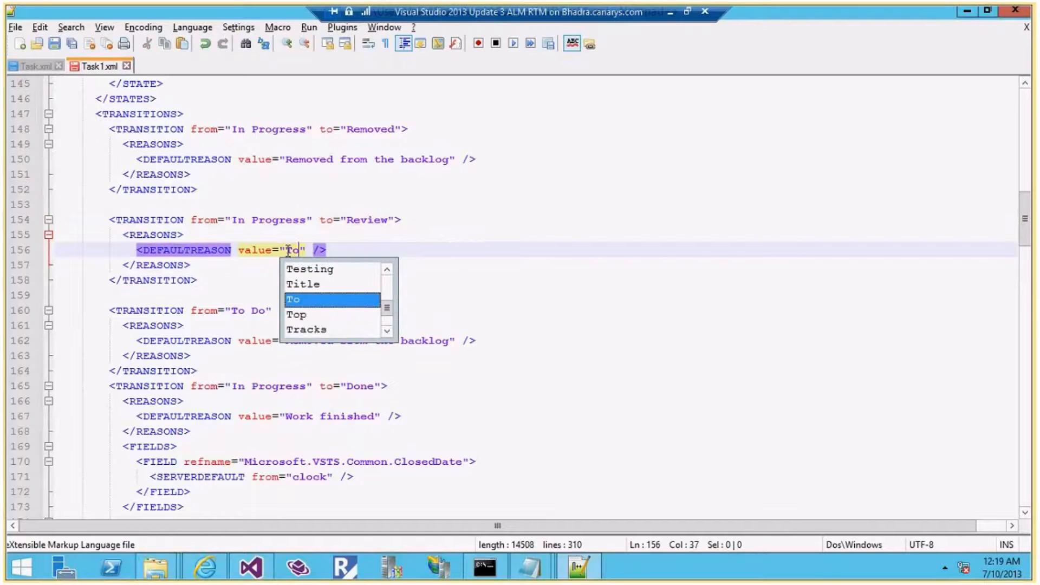
pyautogui.write(' be Reviewed')
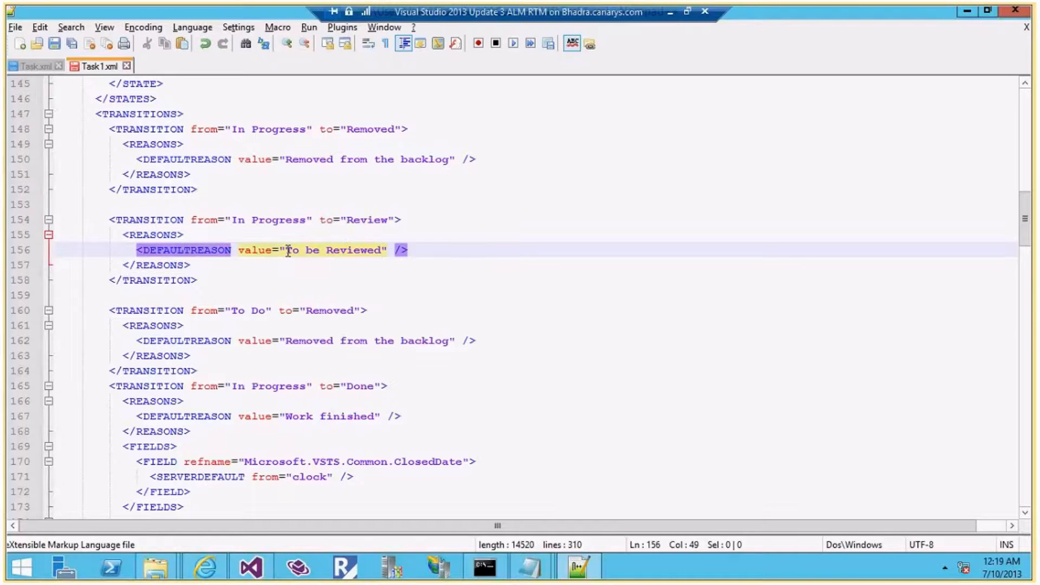
pyautogui.hotkey('ctrl', 's')
pyautogui.hotkey('alt', 'Tab')
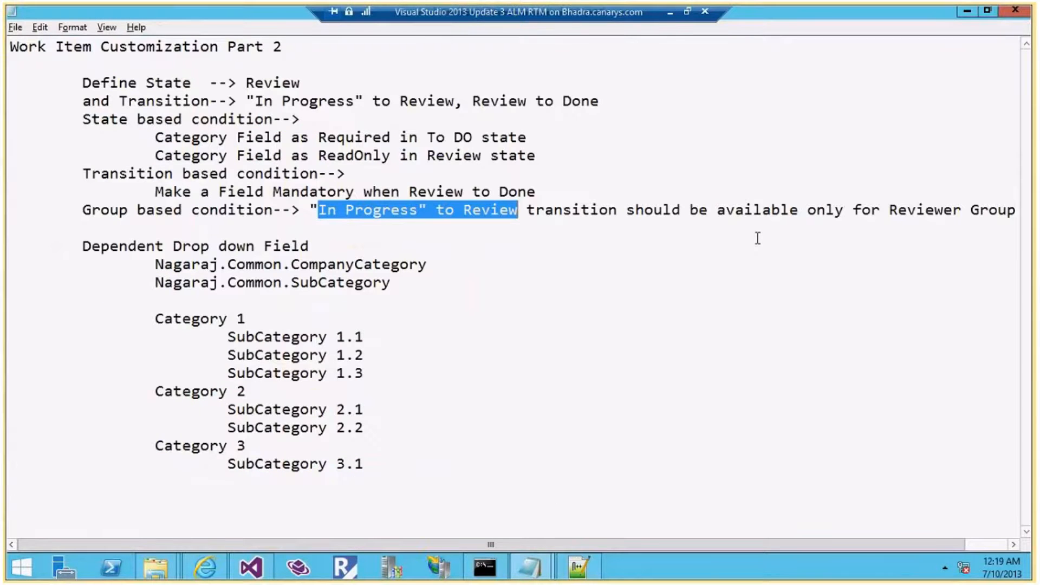
pyautogui.hotkey('alt', 'Tab')
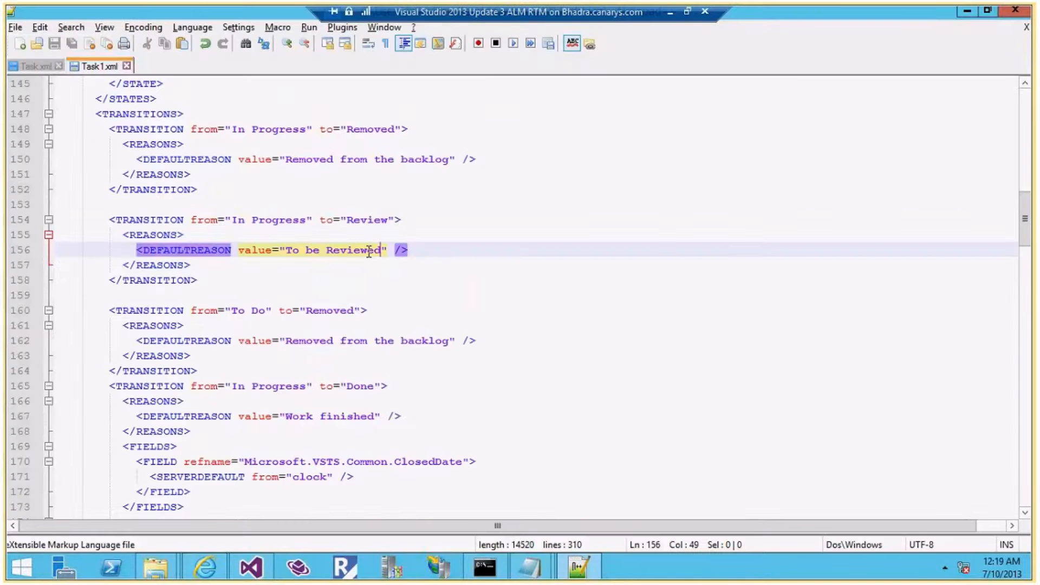
# Add for="[project]\Reviewer" to the In Progress→Review transition, save, and start a not=" attribute
pyautogui.click(395, 221)
pyautogui.write('for')
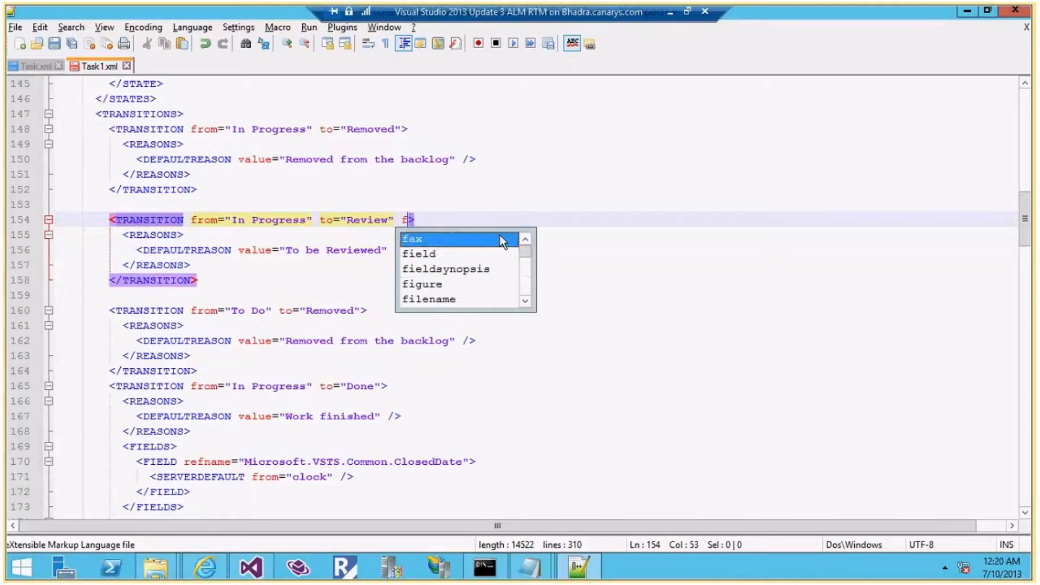
pyautogui.write('="R')
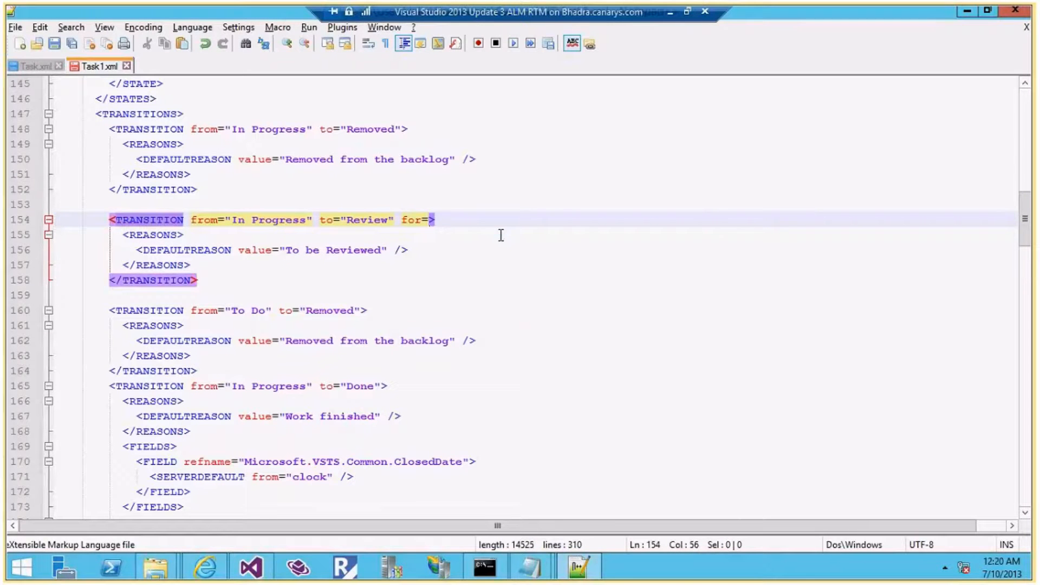
pyautogui.write('eviewe')
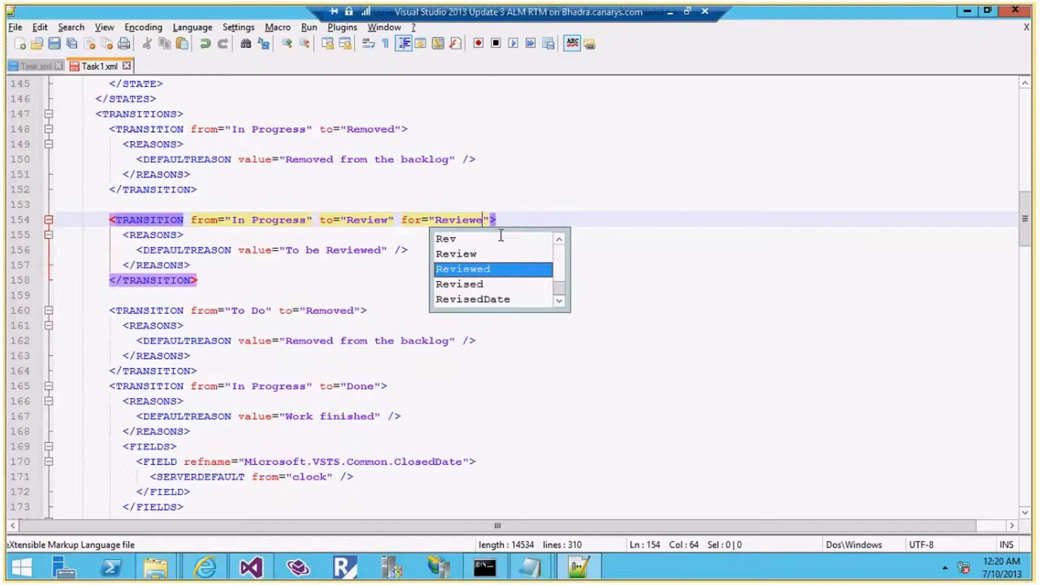
pyautogui.write('r')
pyautogui.hotkey('ctrl', 'Left')
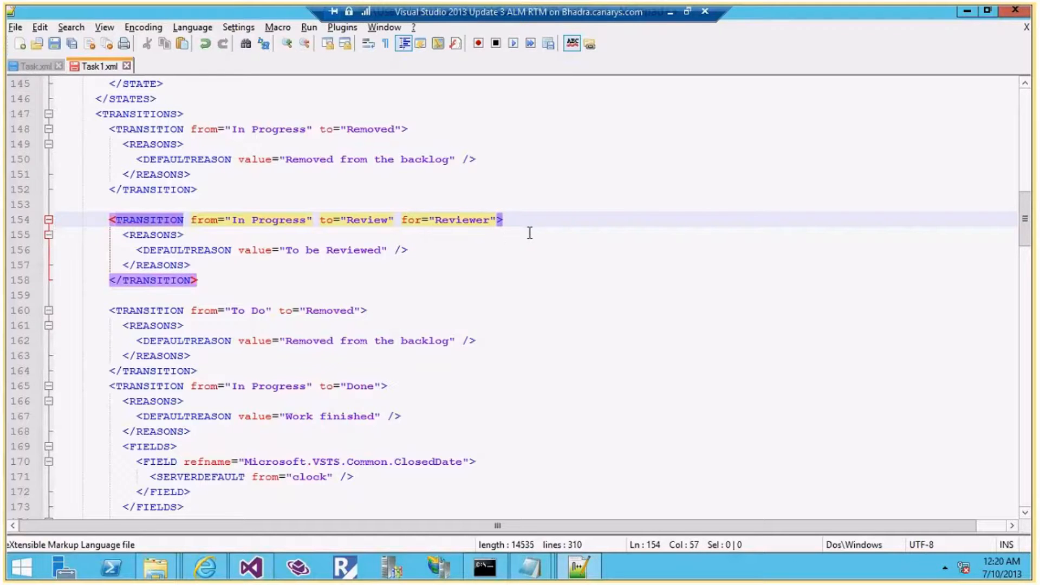
pyautogui.write('[]\\')
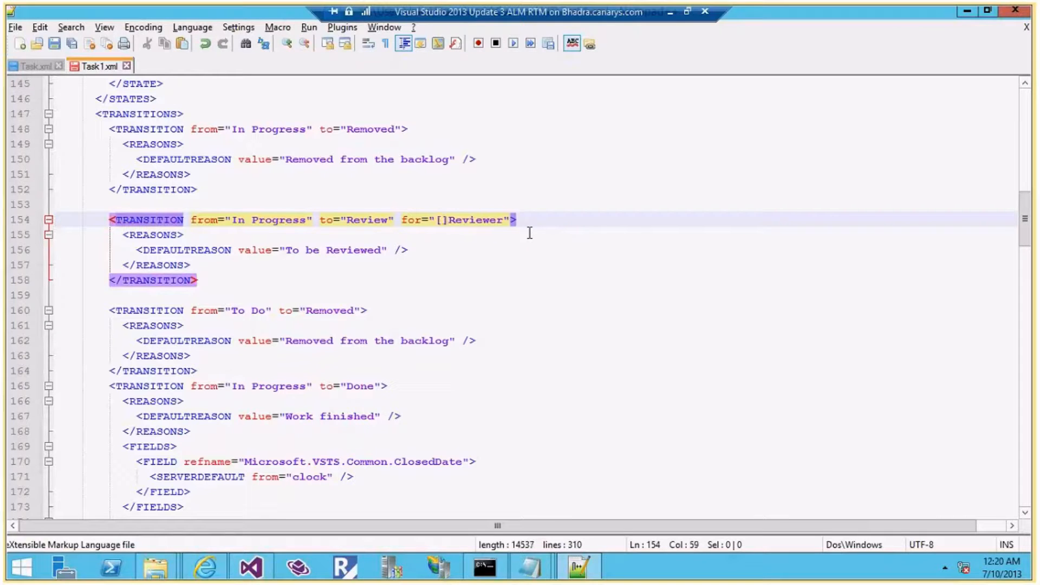
pyautogui.press('Left')
pyautogui.press('Left')
pyautogui.hotkey('ctrl', 'space')
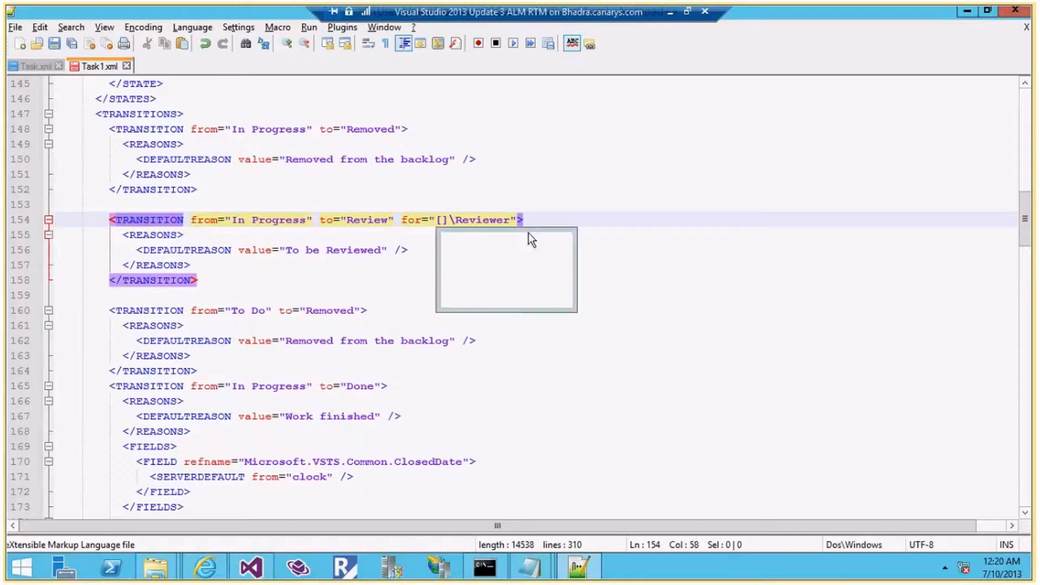
pyautogui.write('project')
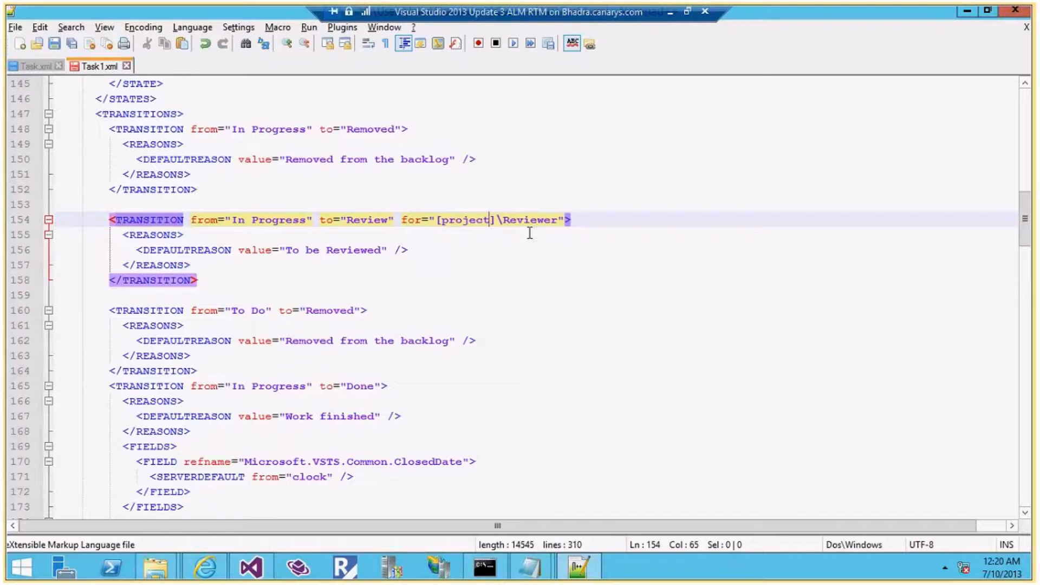
pyautogui.hotkey('ctrl', 's')
pyautogui.click(566, 218)
pyautogui.write('not')
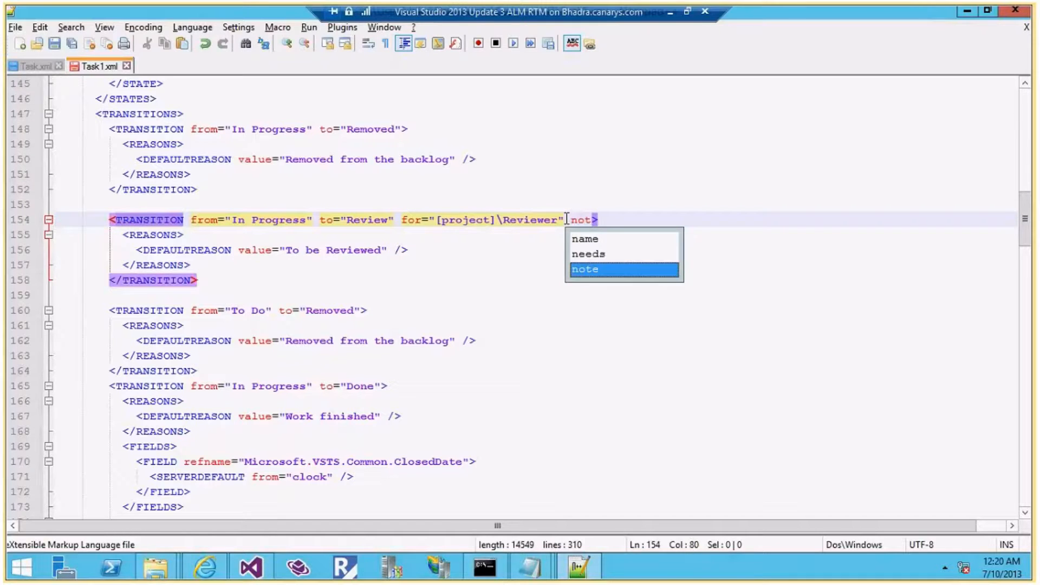
pyautogui.write('=')
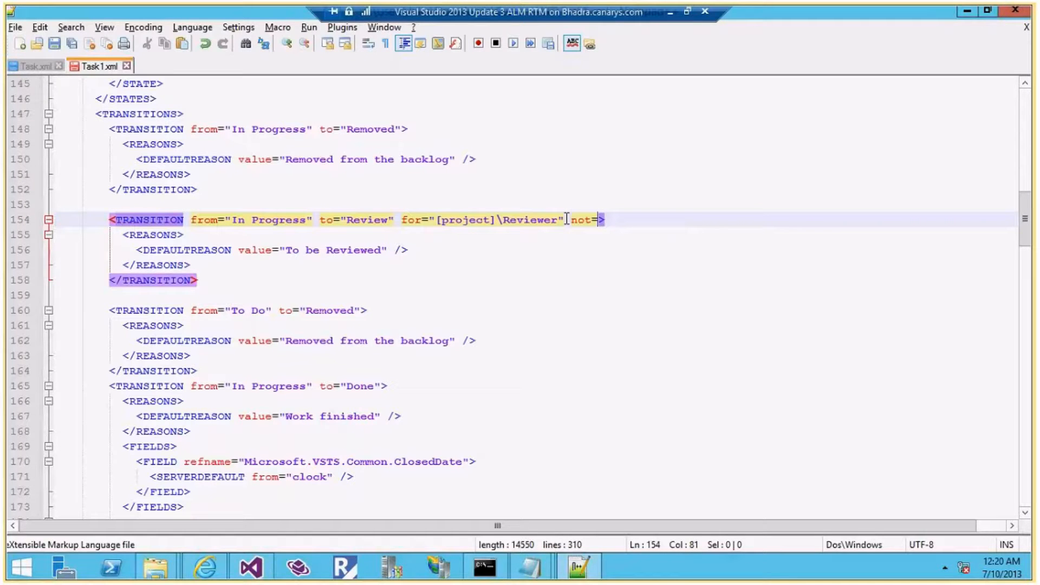
pyautogui.write('"')
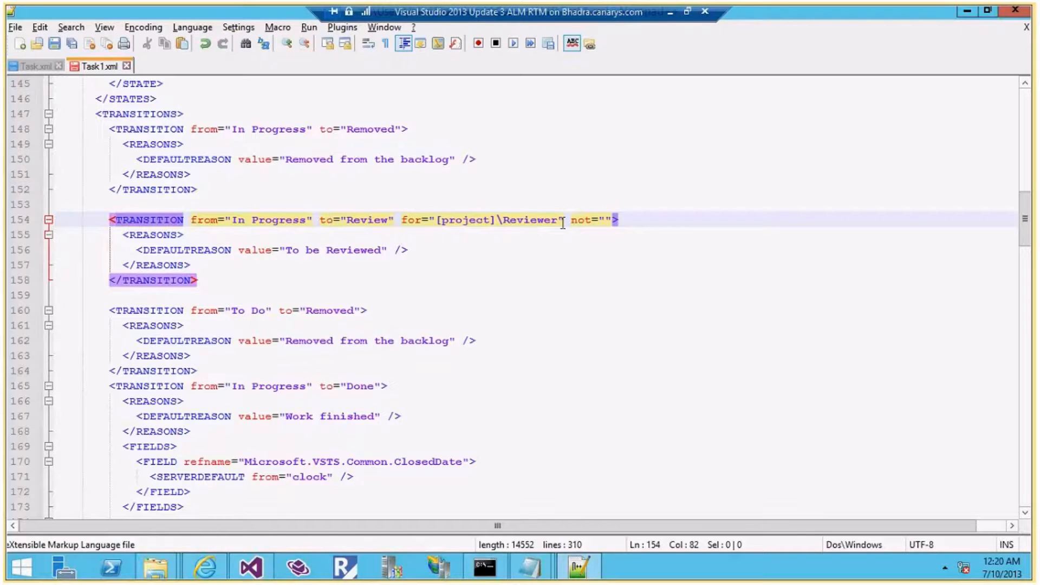
# Delete the empty not="" attribute, keeping only for="[project]\Reviewer" on the Review transition
pyautogui.press('Right')
pyautogui.press('BackSpace')
pyautogui.press('BackSpace')
pyautogui.press('BackSpace')
pyautogui.press('BackSpace')
pyautogui.press('BackSpace')
pyautogui.press('BackSpace')
pyautogui.press('BackSpace')
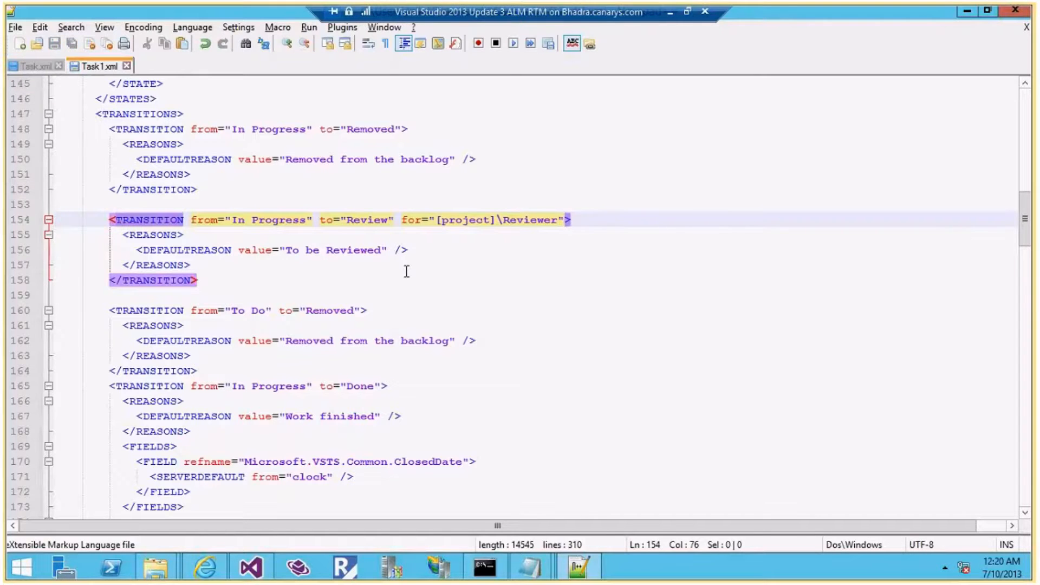
pyautogui.hotkey('alt', 'Tab')
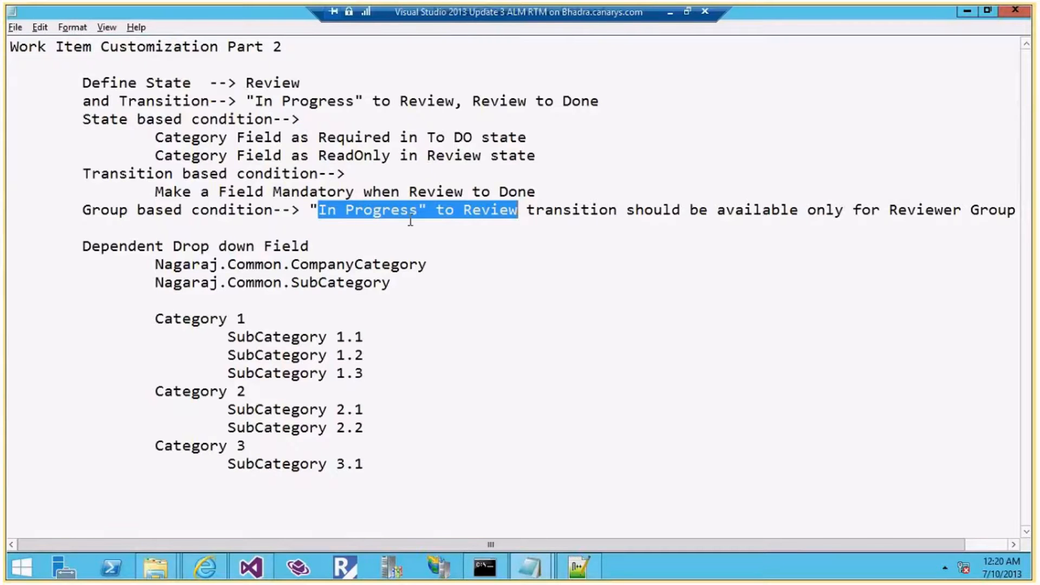
pyautogui.hotkey('alt', 'Tab')
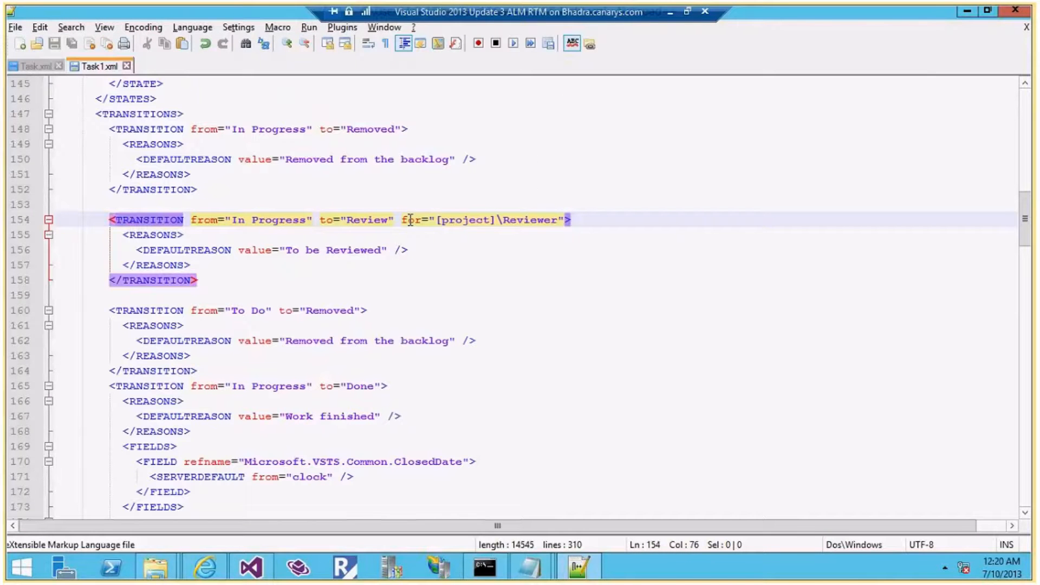
pyautogui.scroll(-4, 247, 265)
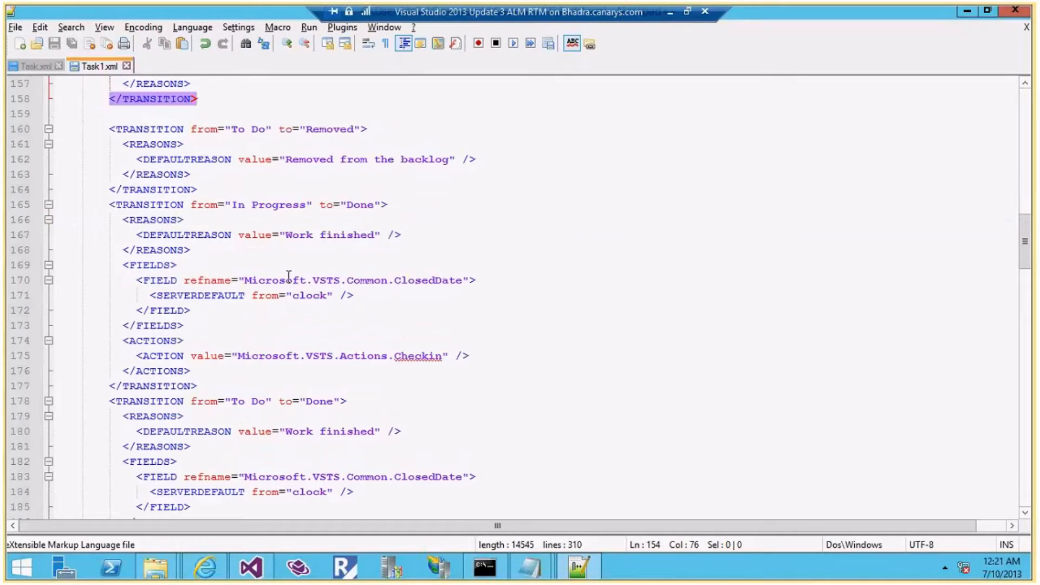
pyautogui.scroll(-3, 290, 276)
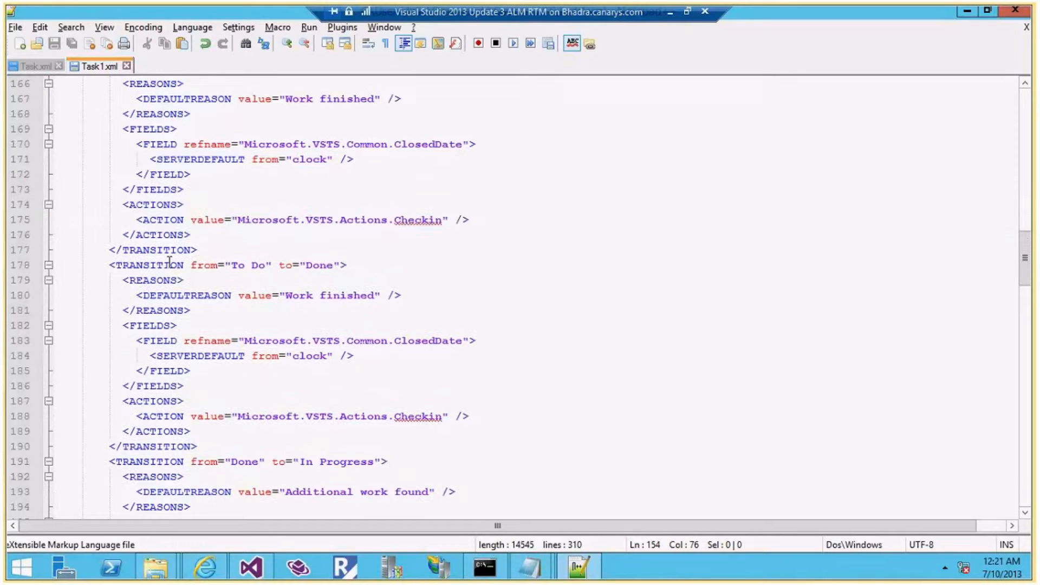
# Paste a copy of the To Do→Done transition after the Review transition and change its from to Review
pyautogui.moveTo(213, 448); pyautogui.dragTo(92, 271)
pyautogui.hotkey('ctrl', 'c')
pyautogui.scroll(4, 184, 304)
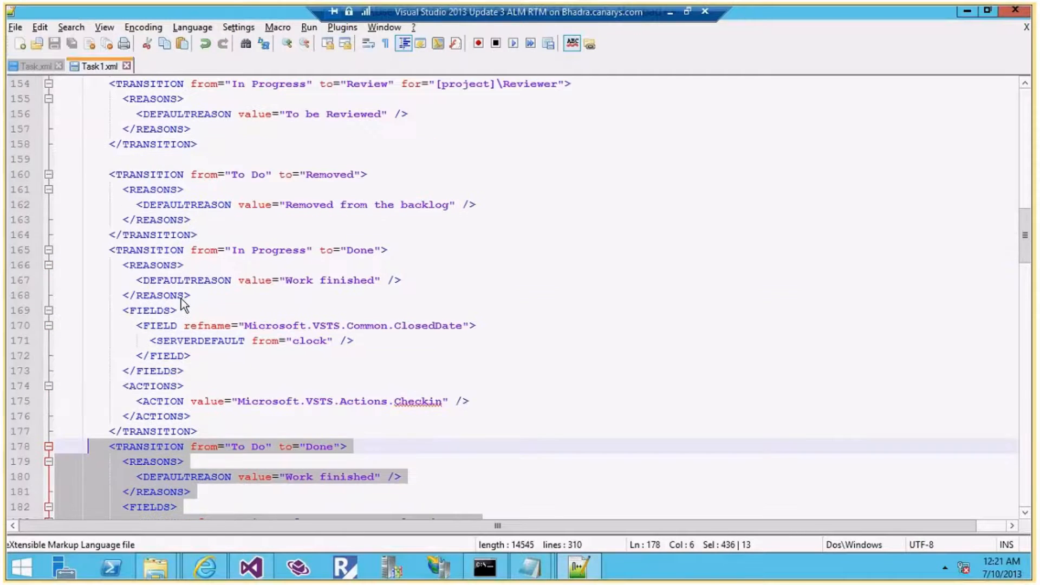
pyautogui.scroll(3, 184, 305)
pyautogui.click(229, 286)
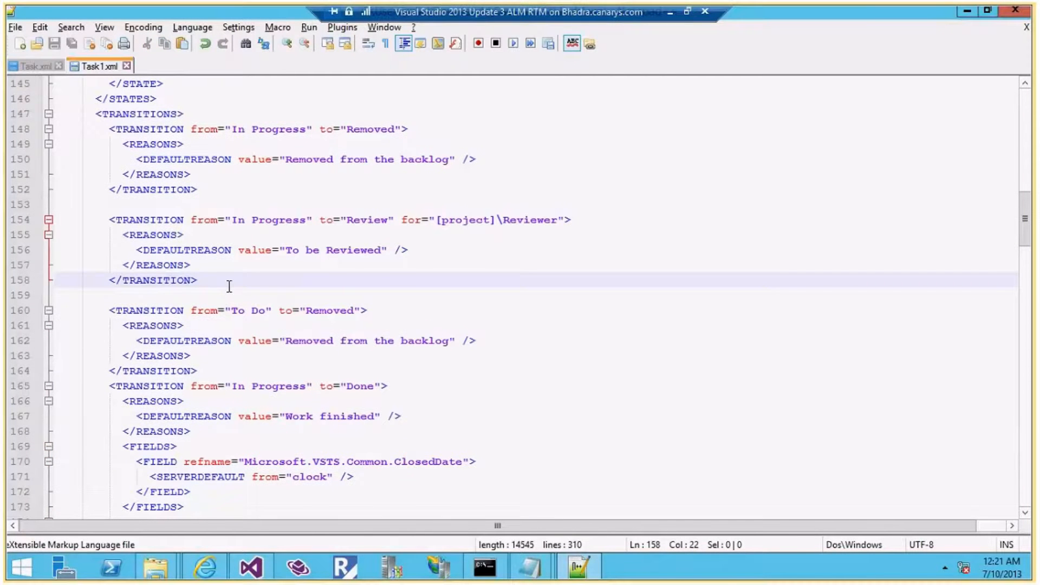
pyautogui.press('Return')
pyautogui.hotkey('ctrl', 'v')
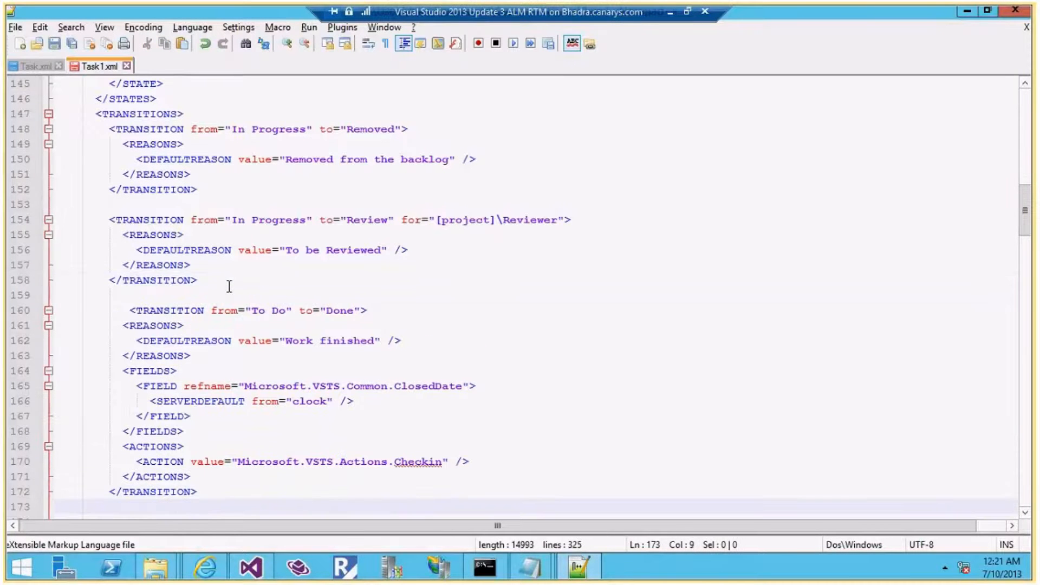
pyautogui.doubleClick(380, 225)
pyautogui.hotkey('ctrl', 'c')
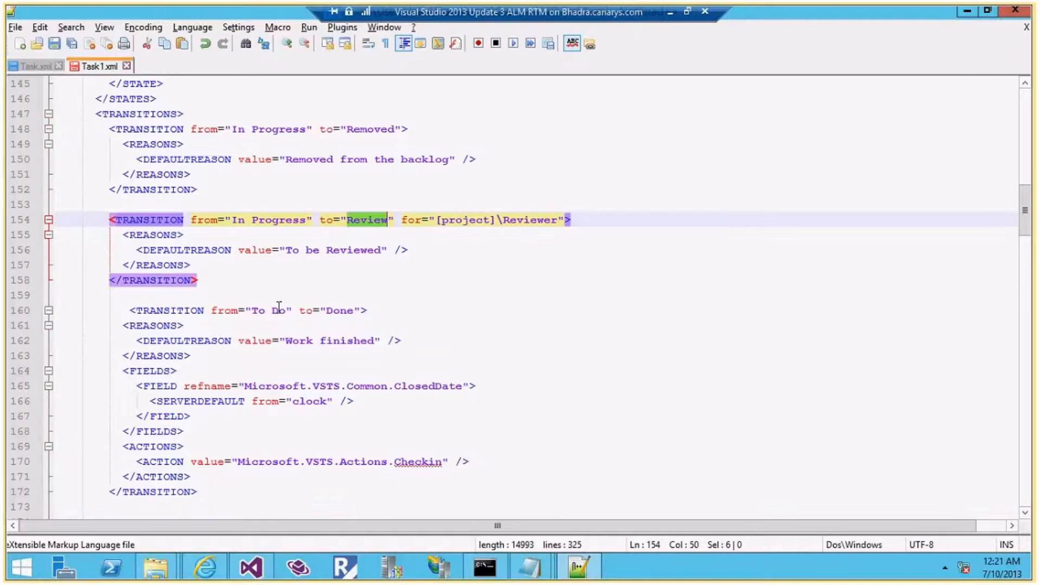
pyautogui.moveTo(286, 310); pyautogui.dragTo(255, 319)
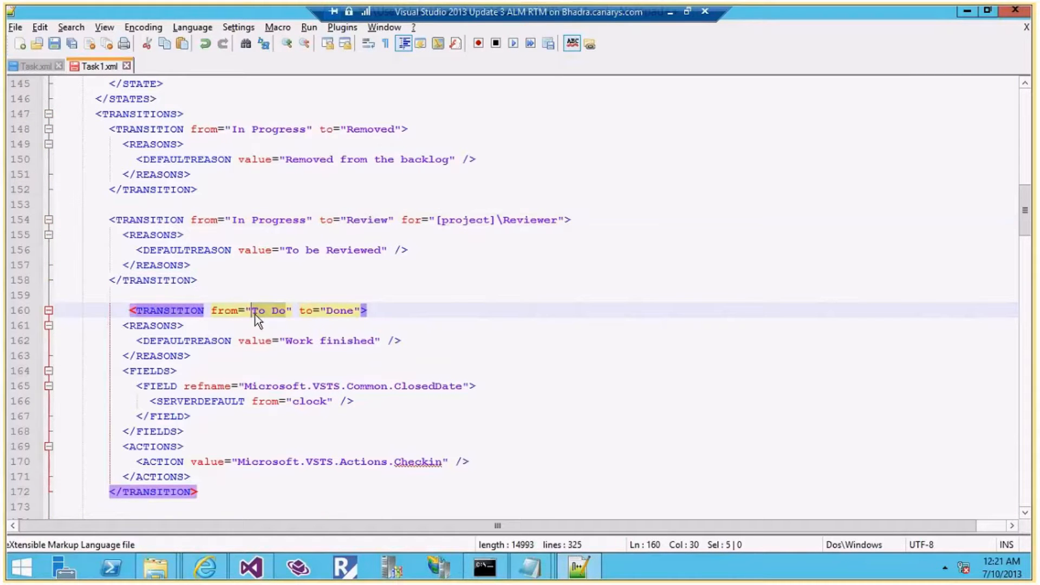
pyautogui.hotkey('ctrl', 'v')
pyautogui.click(378, 340)
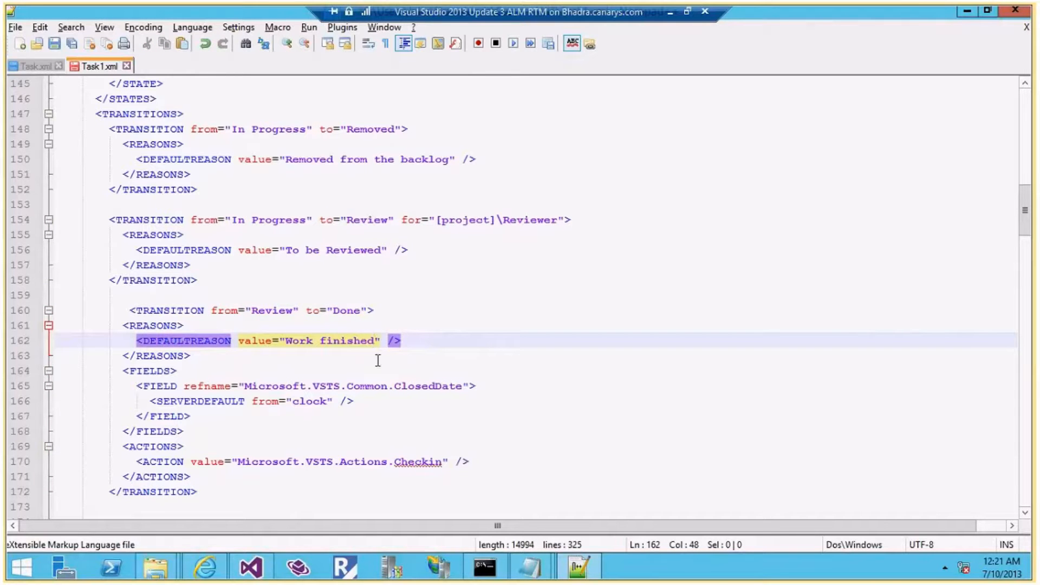
pyautogui.scroll(-1, 377, 360)
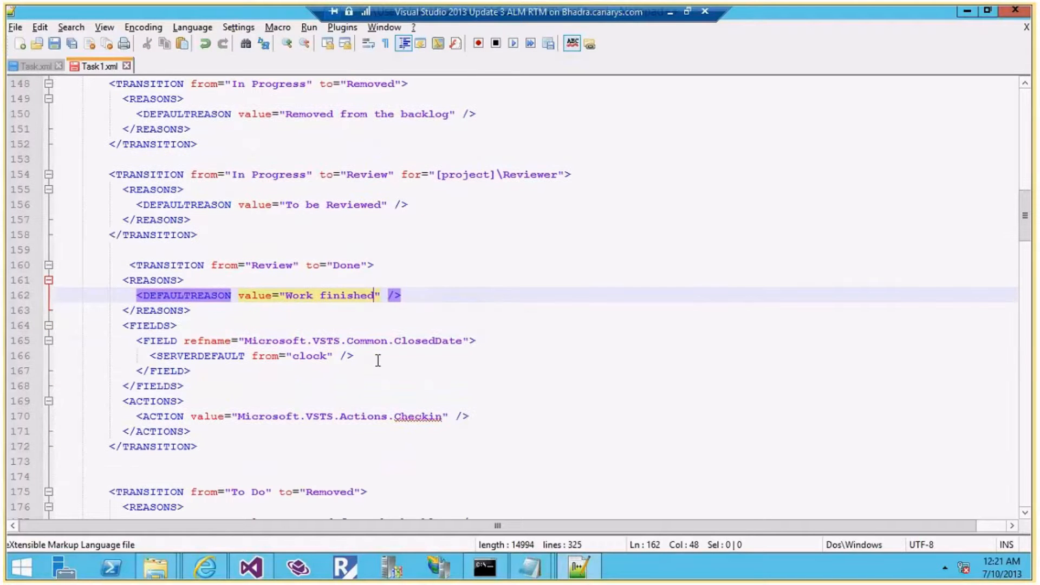
# Check the requirements notes and highlight the mandatory field requirement
pyautogui.hotkey('alt', 'Tab')
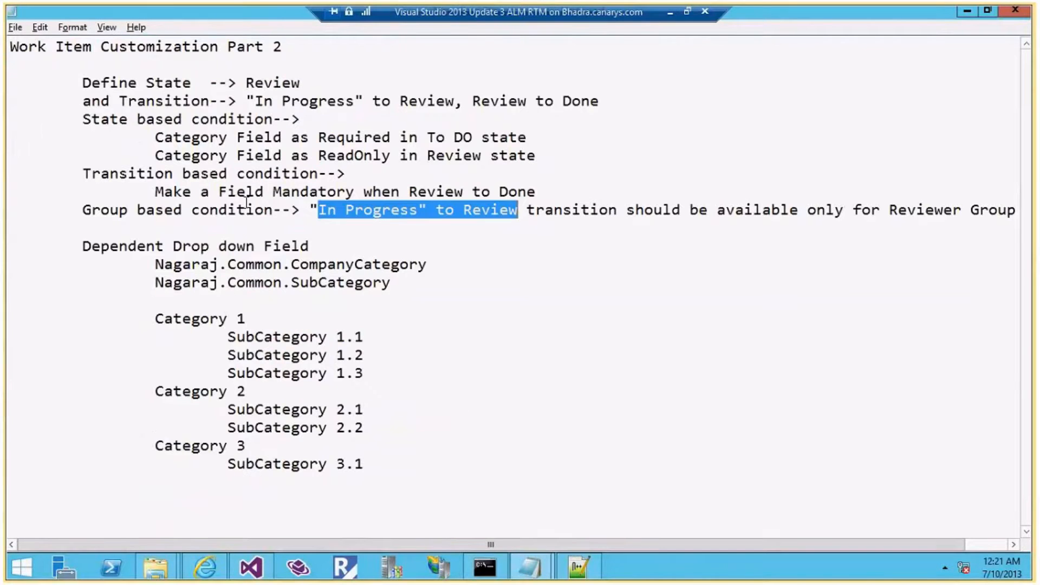
pyautogui.moveTo(227, 193); pyautogui.dragTo(518, 192)
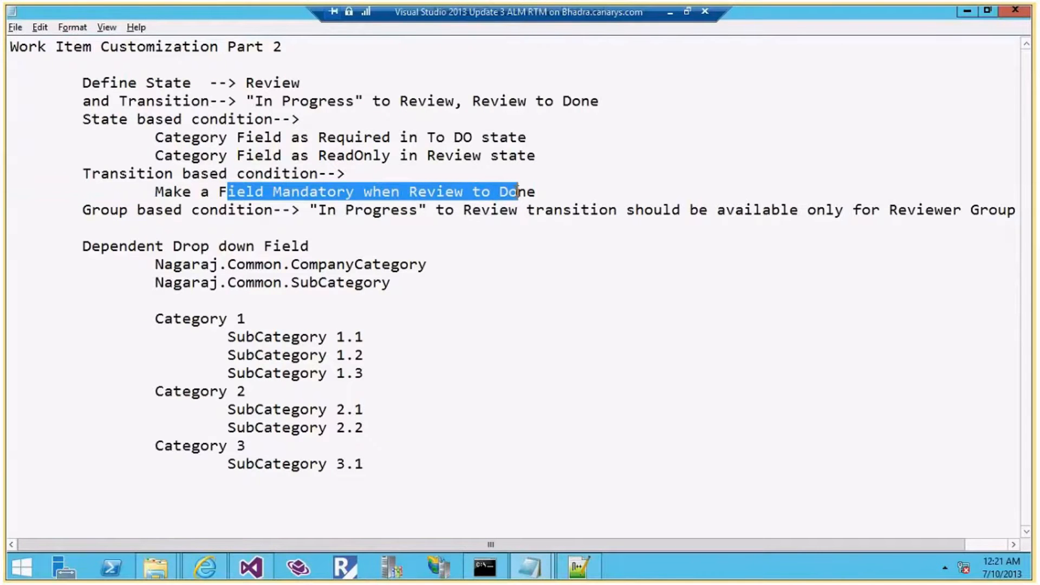
pyautogui.hotkey('alt', 'Tab')
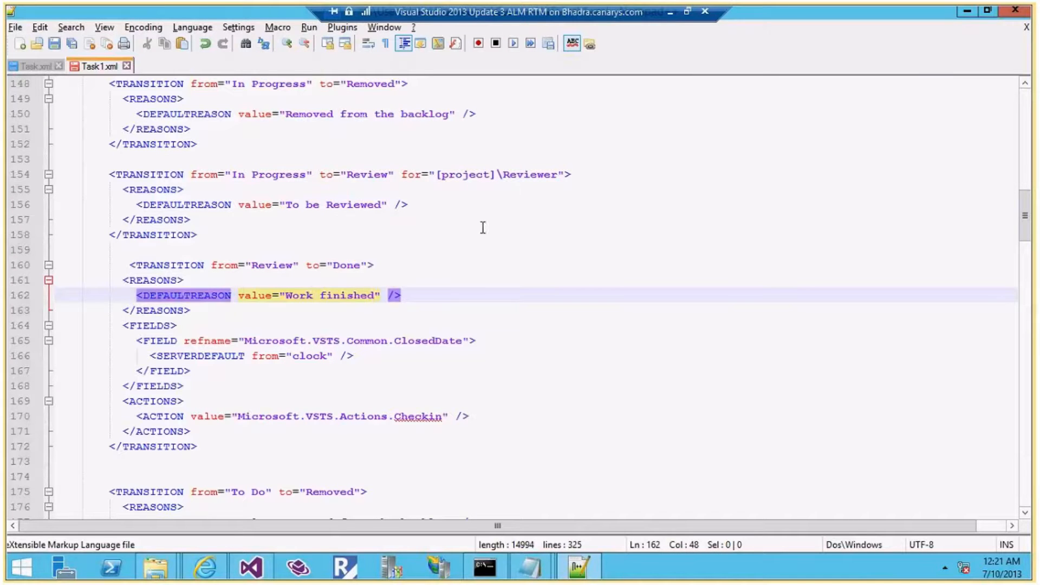
# Duplicate the ClosedDate FIELD block directly below itself in the Review→Done transition
pyautogui.click(160, 330)
pyautogui.click(160, 339)
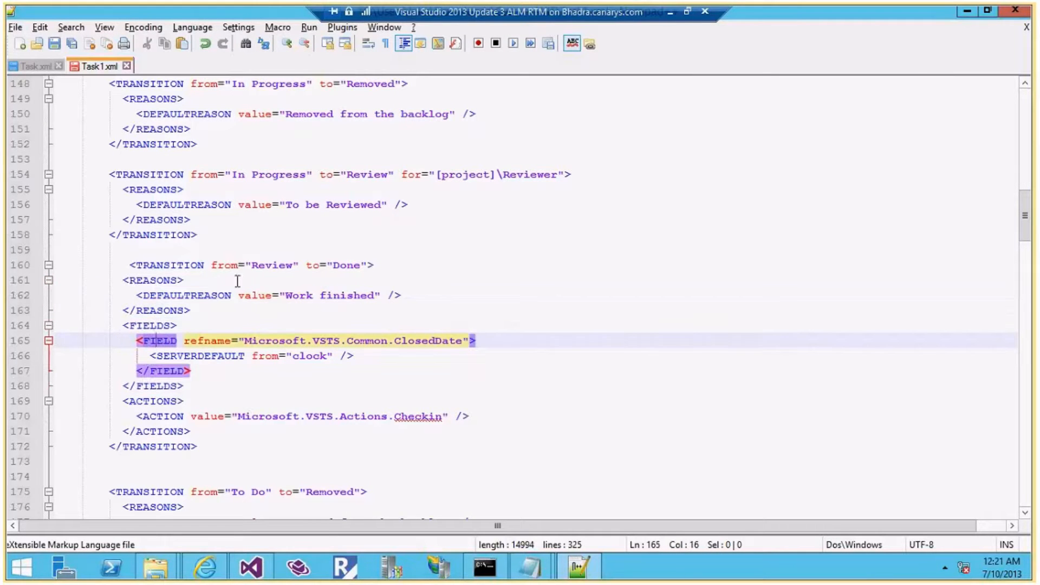
pyautogui.scroll(8, 237, 280)
pyautogui.scroll(-5, 237, 281)
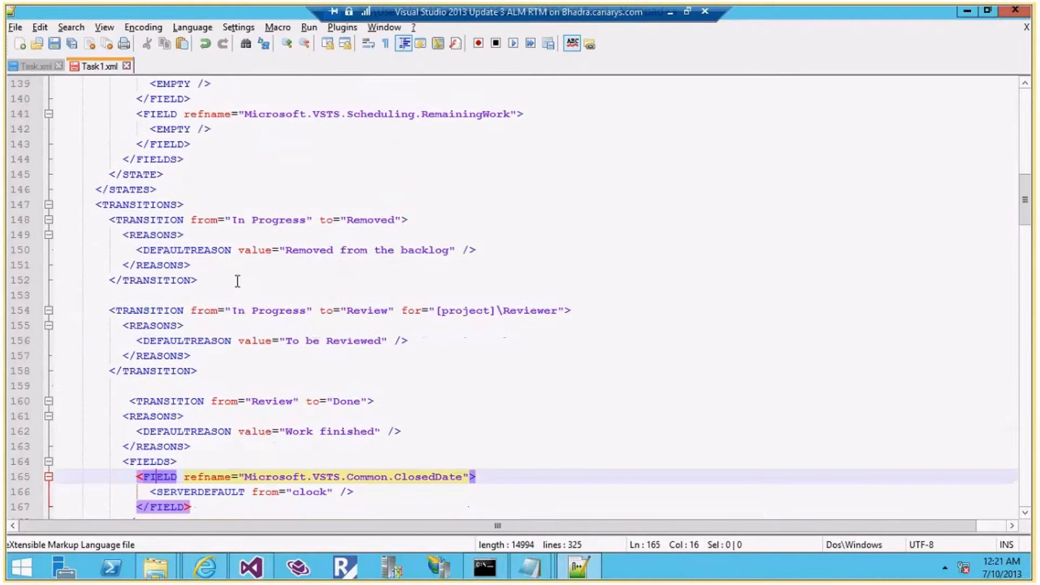
pyautogui.scroll(-7, 238, 280)
pyautogui.moveTo(201, 195); pyautogui.dragTo(44, 163)
pyautogui.hotkey('ctrl', 'c')
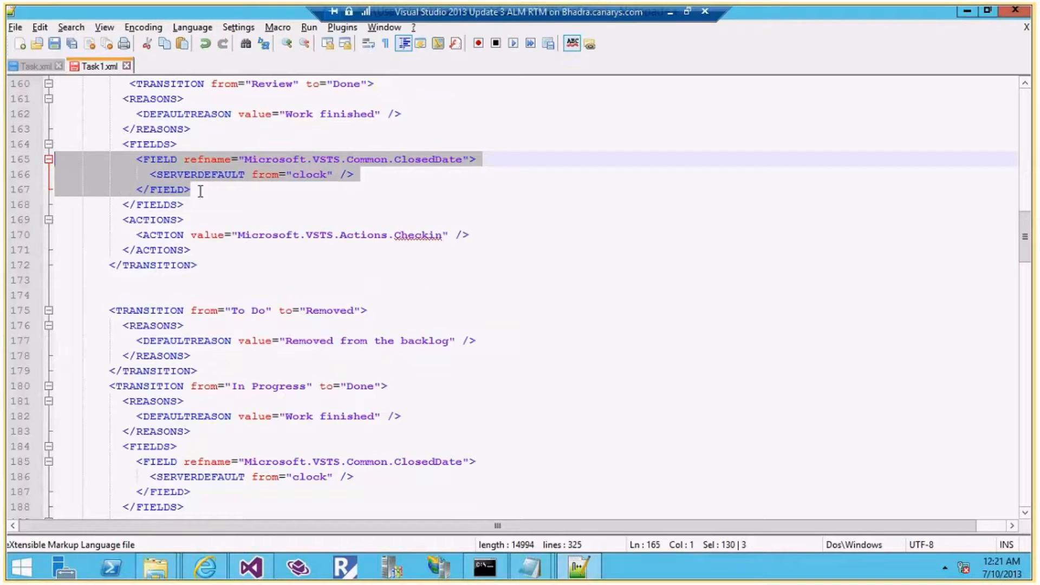
pyautogui.click(204, 189)
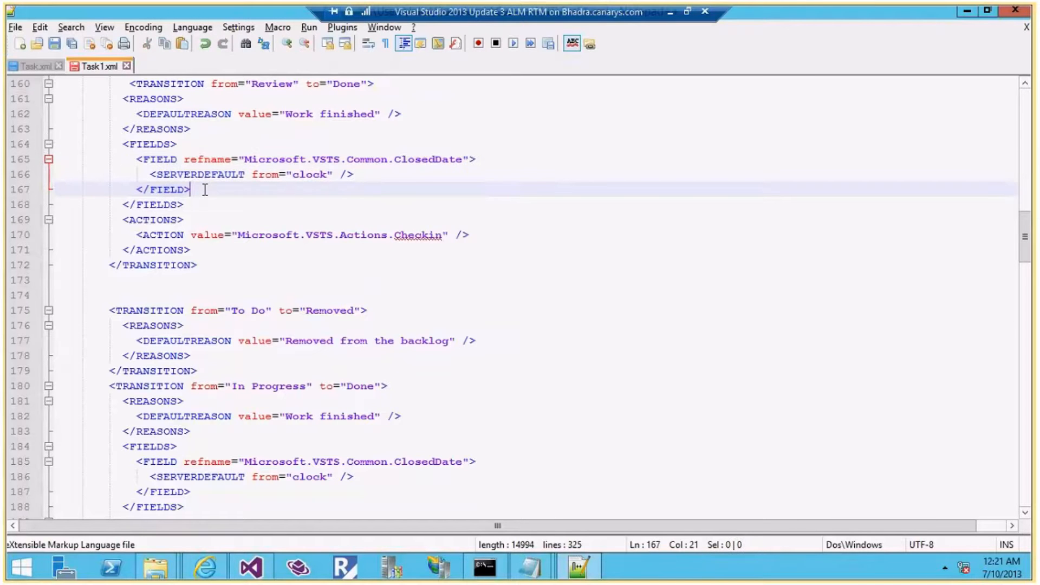
pyautogui.press('Return')
pyautogui.press('Return')
pyautogui.hotkey('ctrl', 'v')
pyautogui.press('Return')
pyautogui.moveTo(216, 219); pyautogui.dragTo(51, 205)
pyautogui.press('BackSpace')
pyautogui.press('BackSpace')
pyautogui.press('BackSpace')
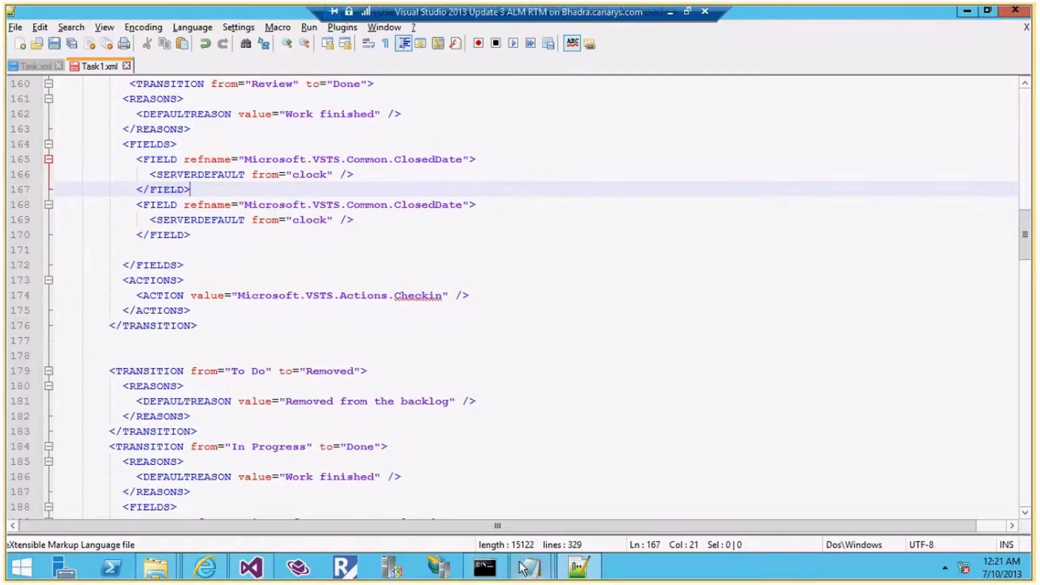
# Point the copy at the custom CompanyName field, replace SERVERDEFAULT with REQUIRED, and save Task1.xml
pyautogui.click(442, 205)
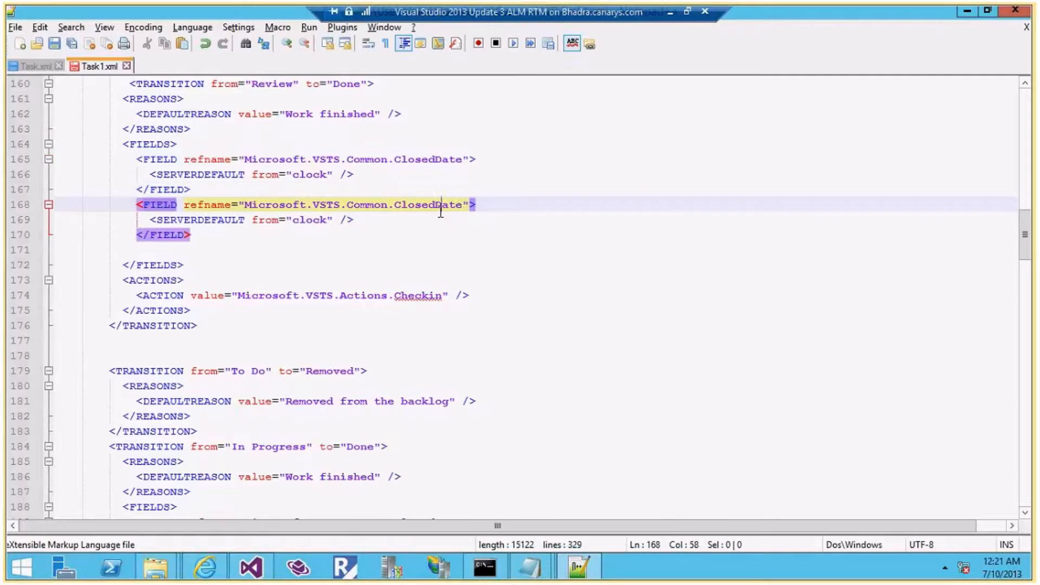
pyautogui.moveTo(465, 206); pyautogui.dragTo(245, 208)
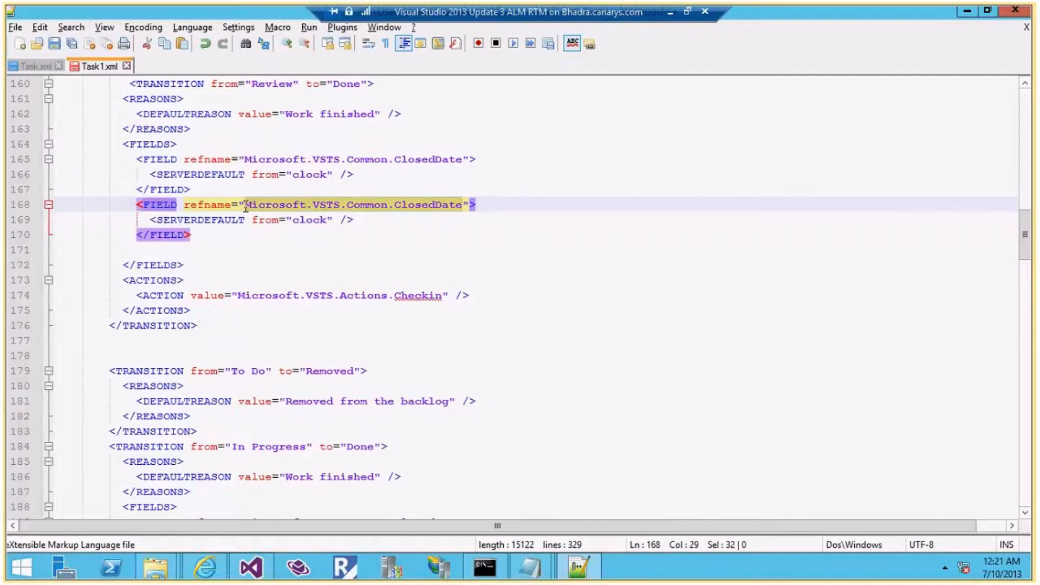
pyautogui.write('Naga')
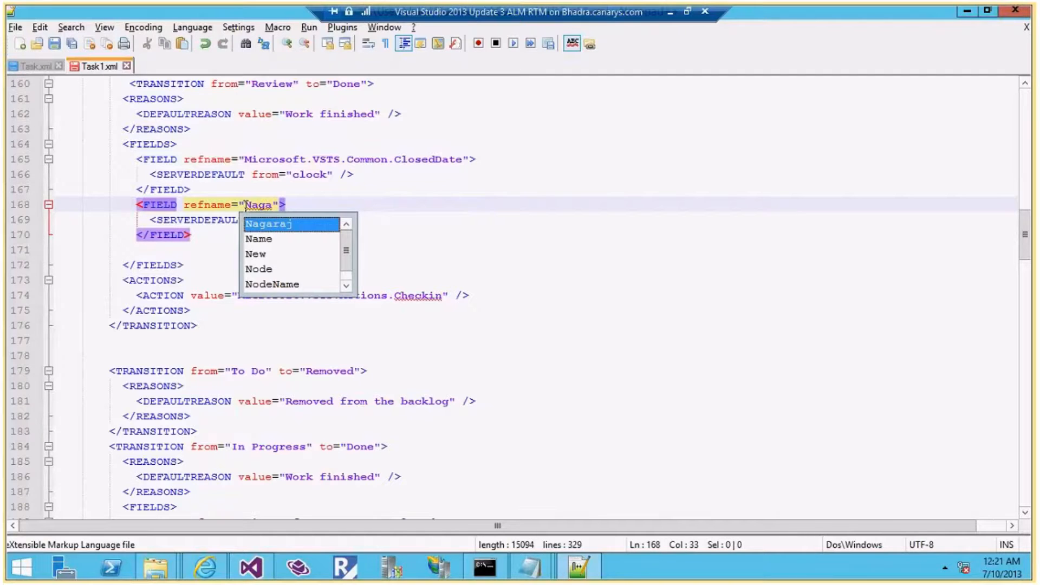
pyautogui.press('Escape')
pyautogui.write('ra')
pyautogui.write('j.')
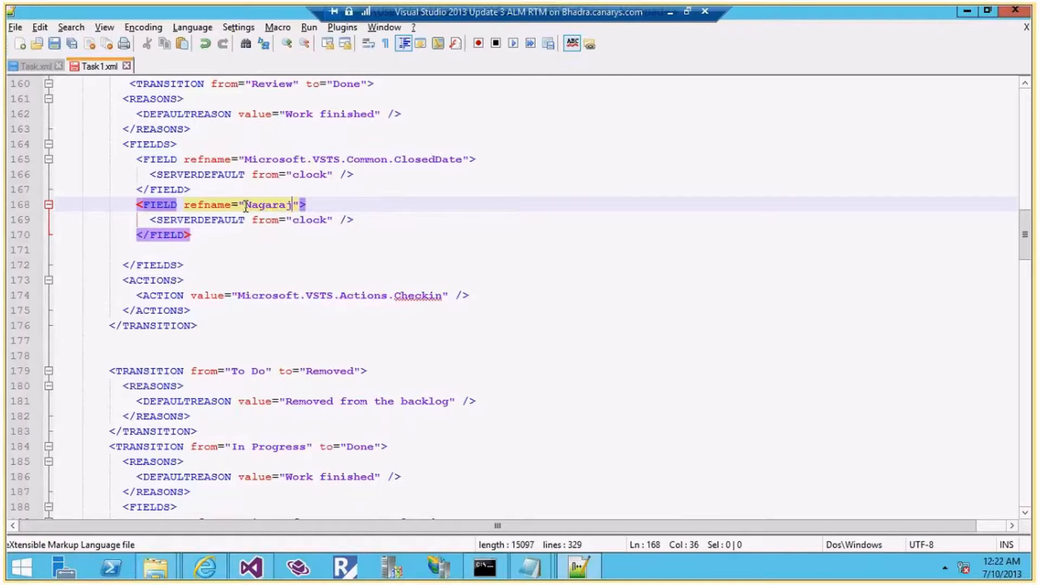
pyautogui.write('Comm')
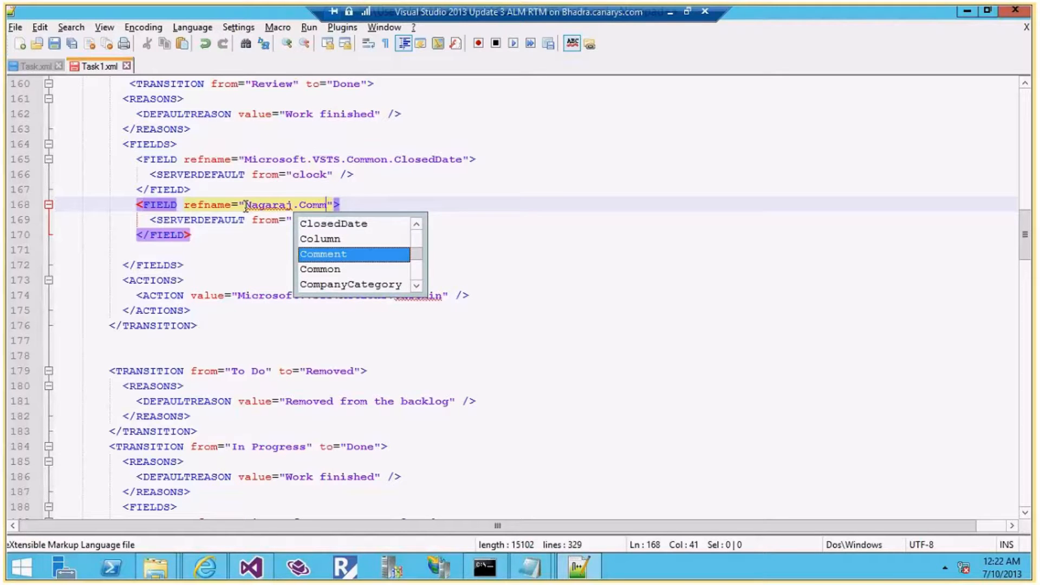
pyautogui.write('on')
pyautogui.write('.')
pyautogui.write('Com')
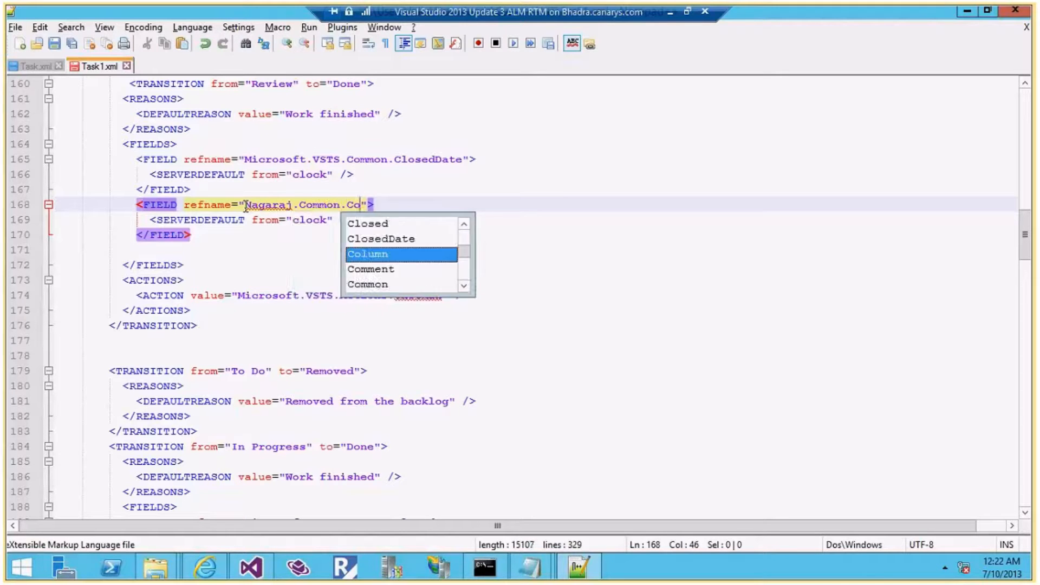
pyautogui.write('p')
pyautogui.press('Down')
pyautogui.press('Return')
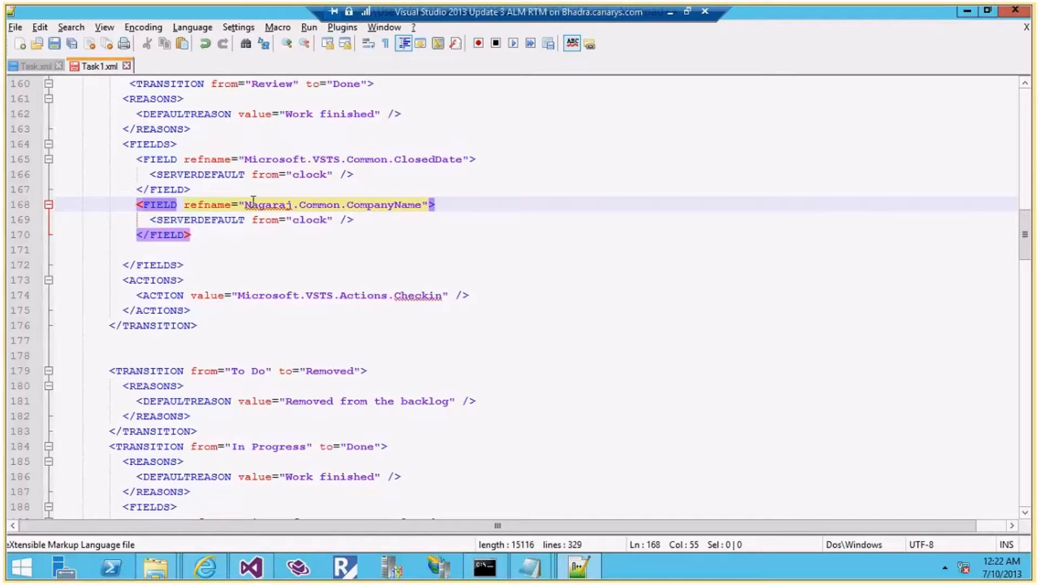
pyautogui.moveTo(335, 219); pyautogui.dragTo(158, 219)
pyautogui.write('RE')
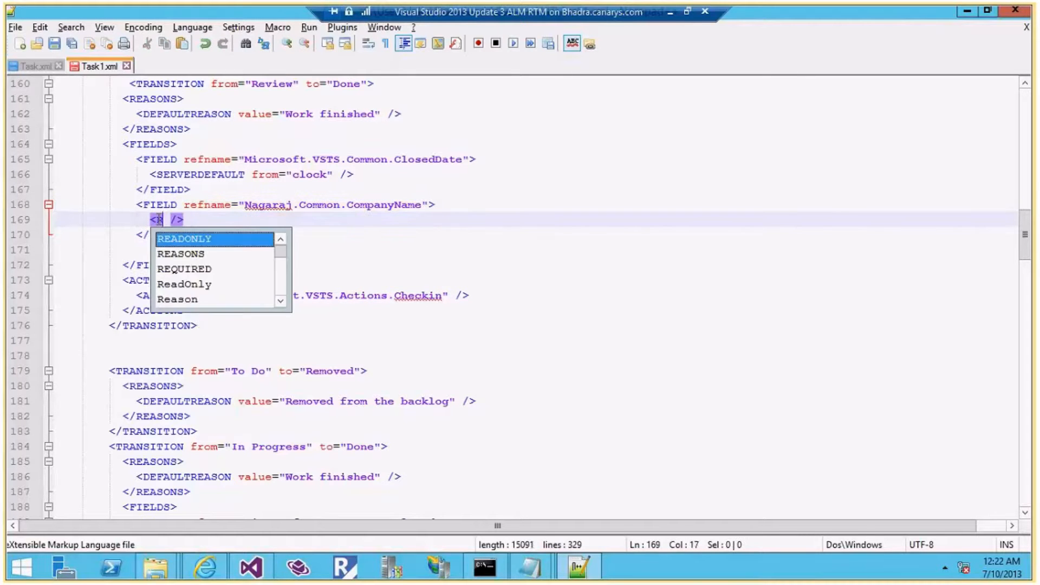
pyautogui.write('Q')
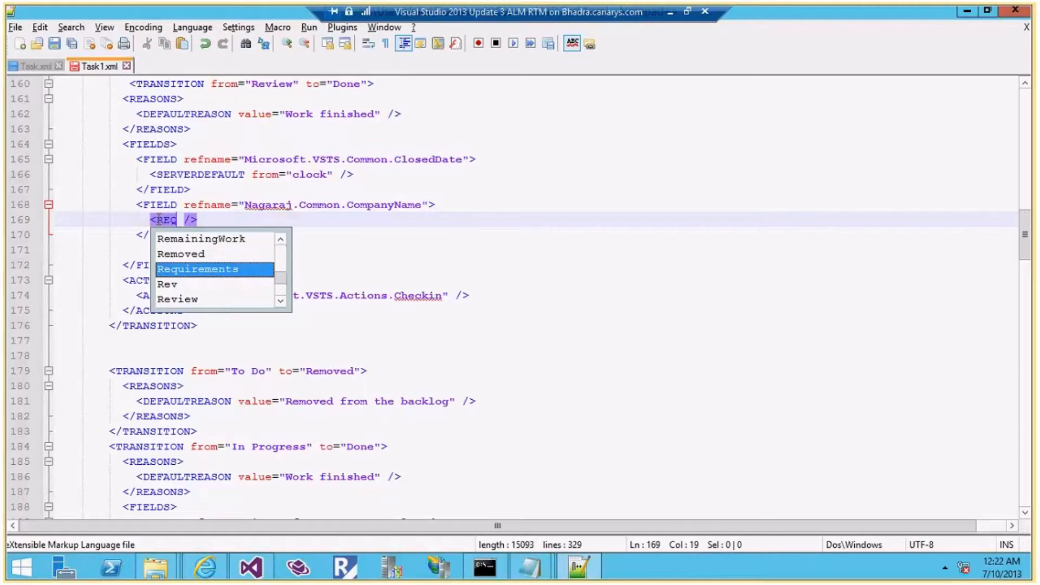
pyautogui.write('UIRED')
pyautogui.click(218, 239)
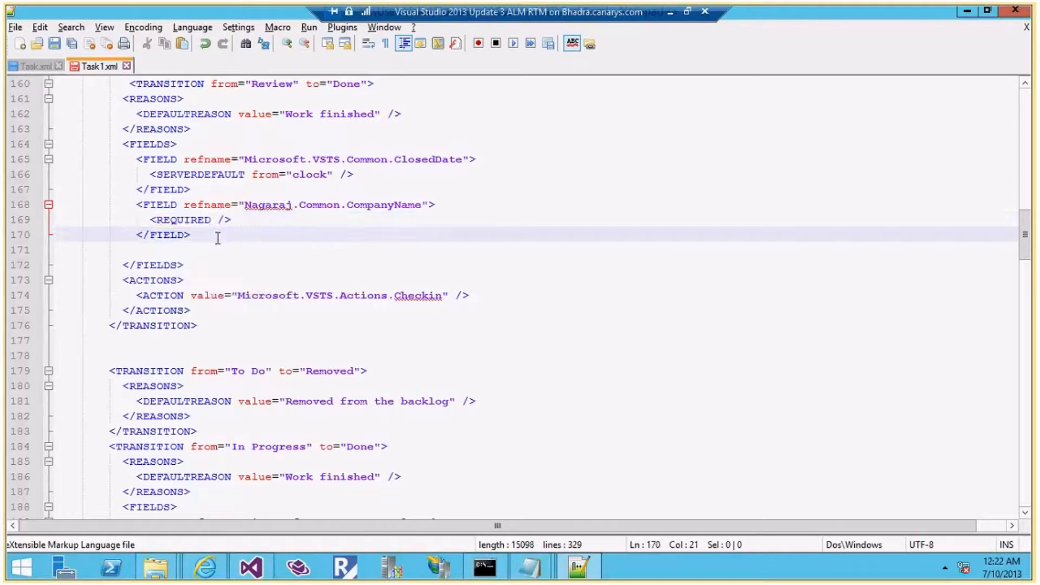
pyautogui.hotkey('ctrl', 's')
pyautogui.scroll(2, 218, 239)
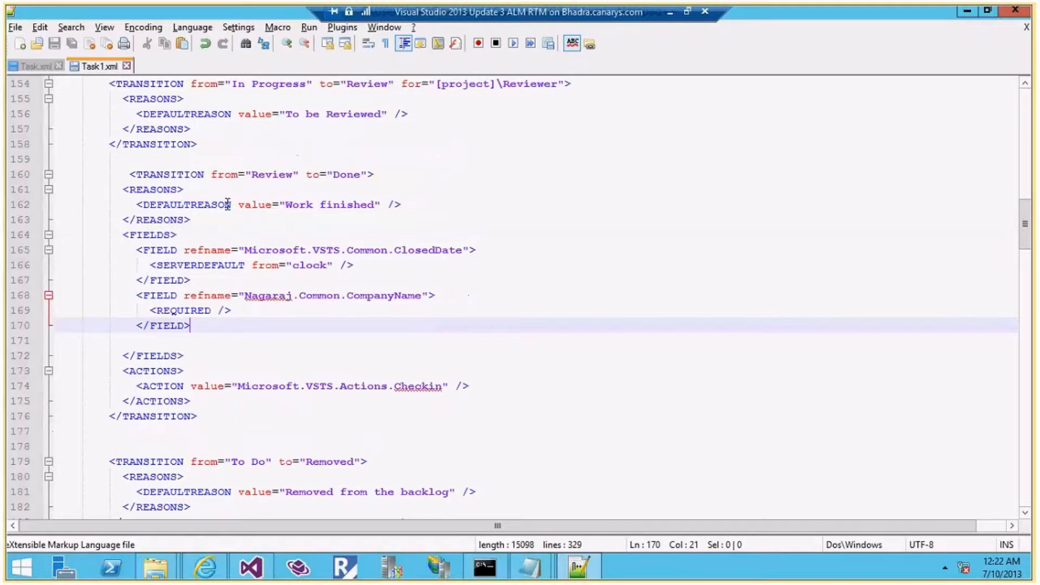
pyautogui.click(265, 174)
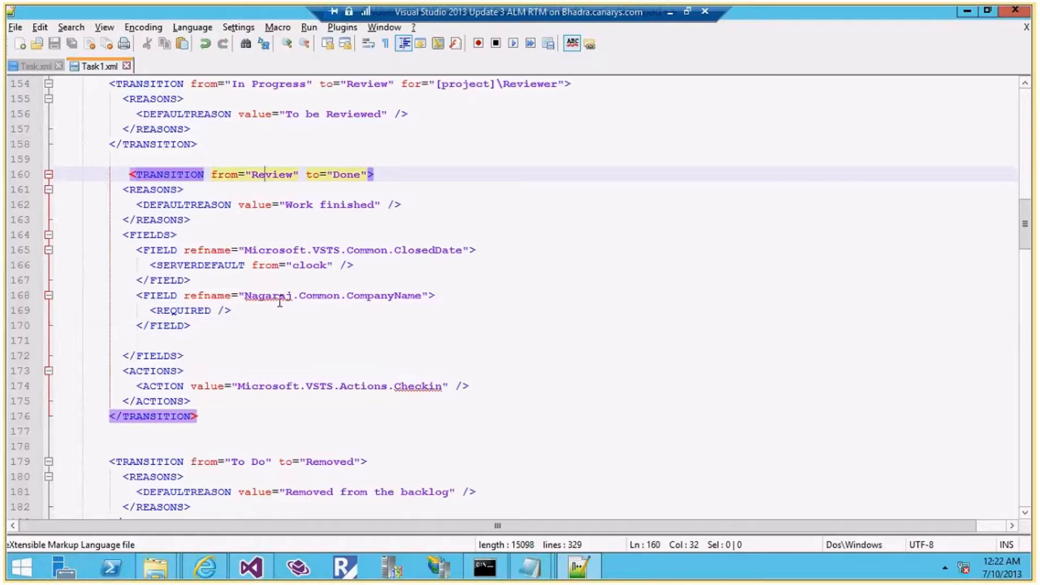
pyautogui.scroll(1, 208, 311)
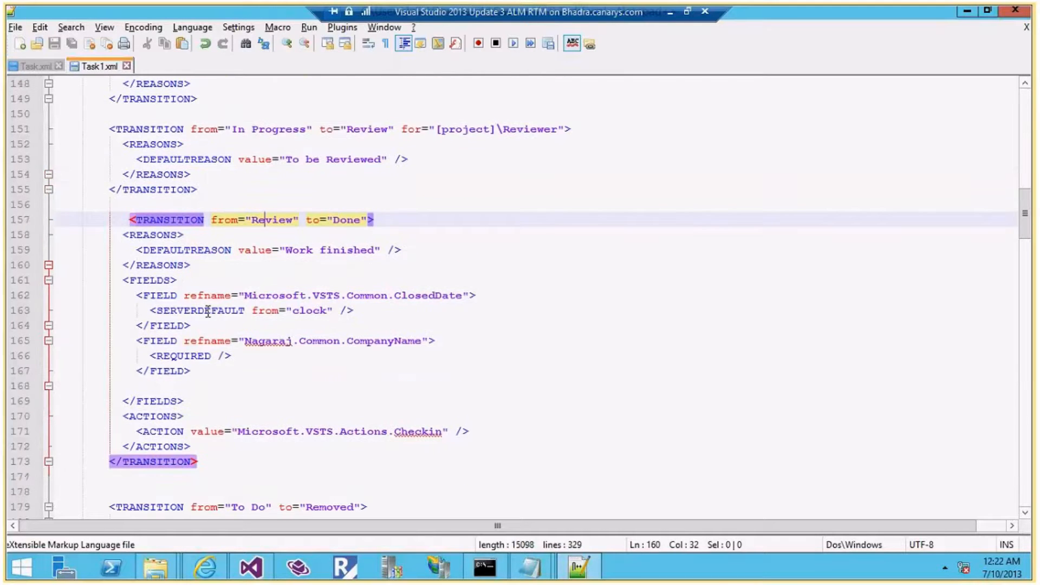
pyautogui.scroll(2, 208, 311)
pyautogui.click(150, 265)
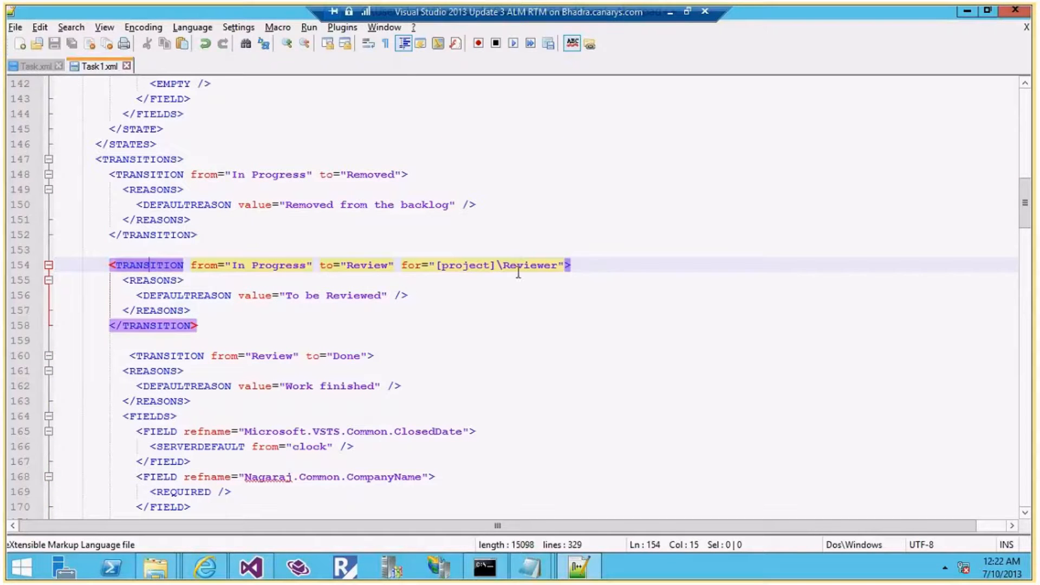
pyautogui.scroll(5, 406, 332)
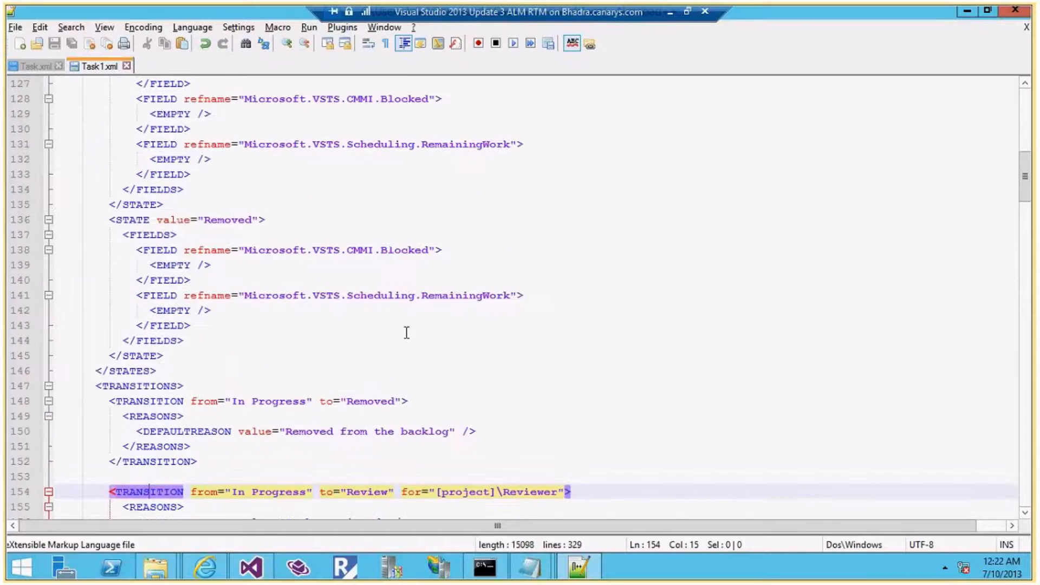
pyautogui.scroll(5, 406, 332)
pyautogui.scroll(7, 406, 332)
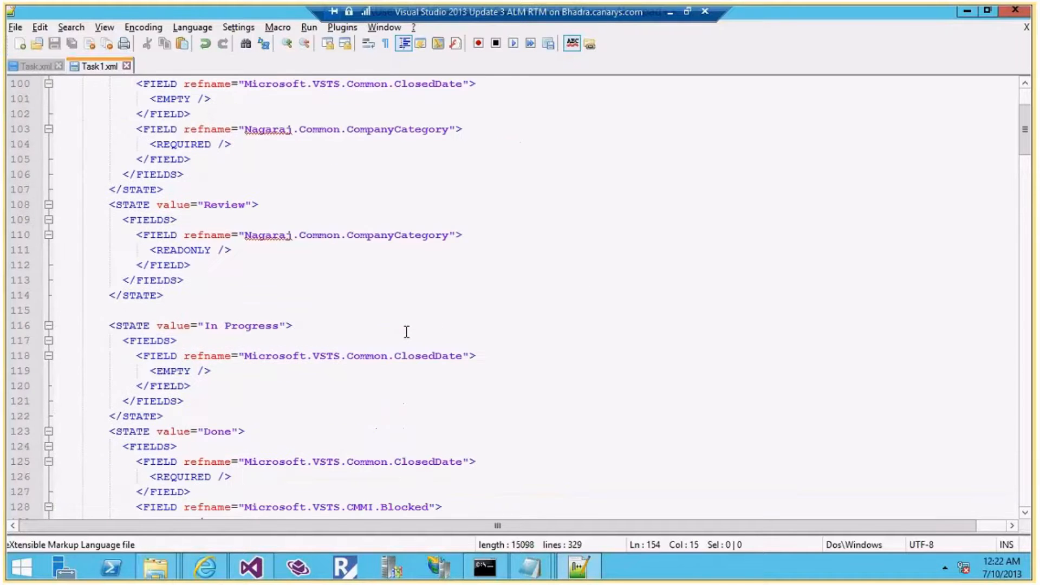
pyautogui.click(387, 339)
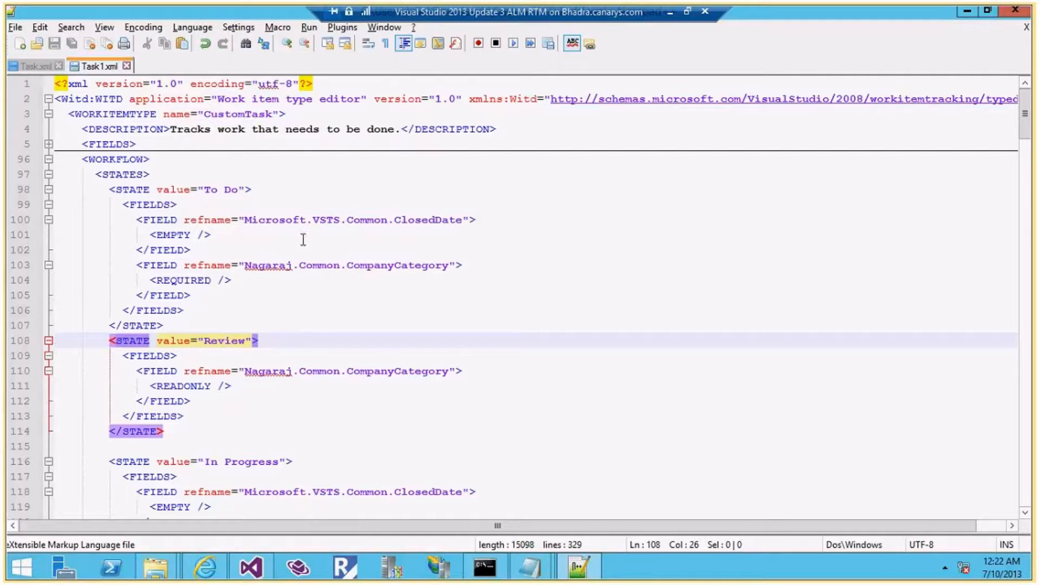
pyautogui.click(395, 265)
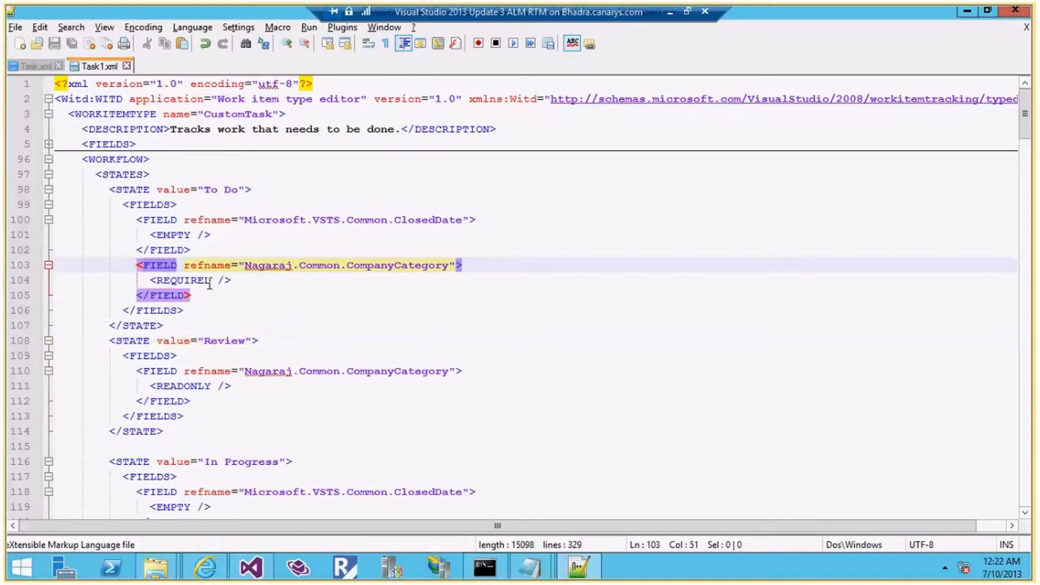
pyautogui.moveTo(528, 567)
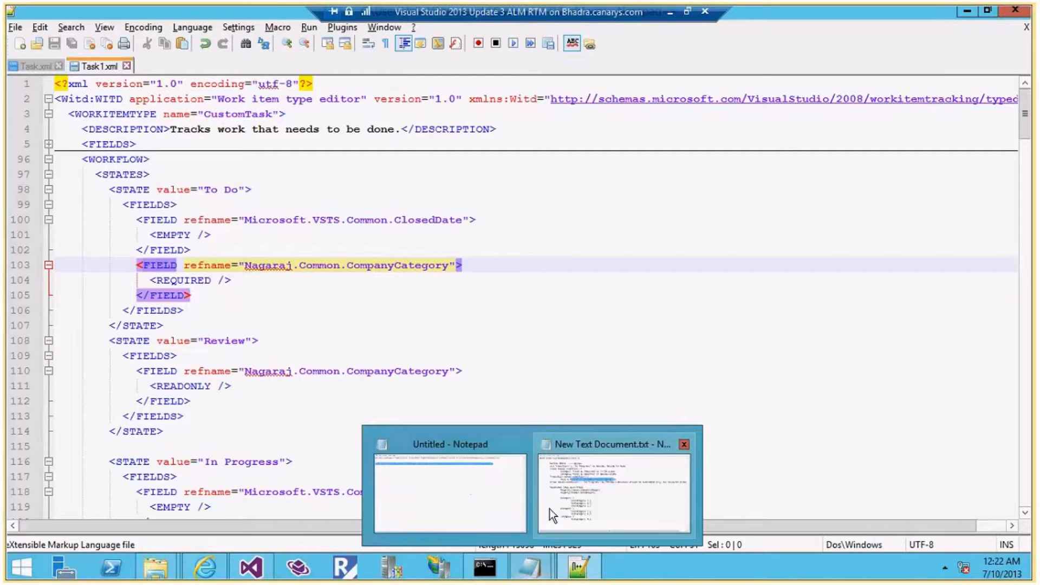
pyautogui.click(549, 508)
pyautogui.moveTo(82, 246); pyautogui.dragTo(370, 476)
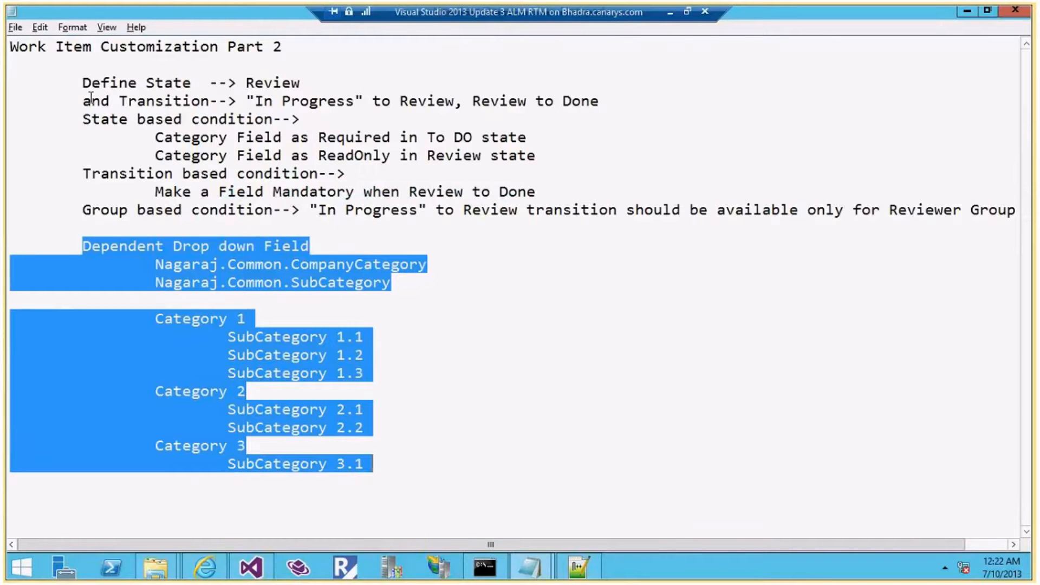
pyautogui.moveTo(87, 100); pyautogui.dragTo(599, 99)
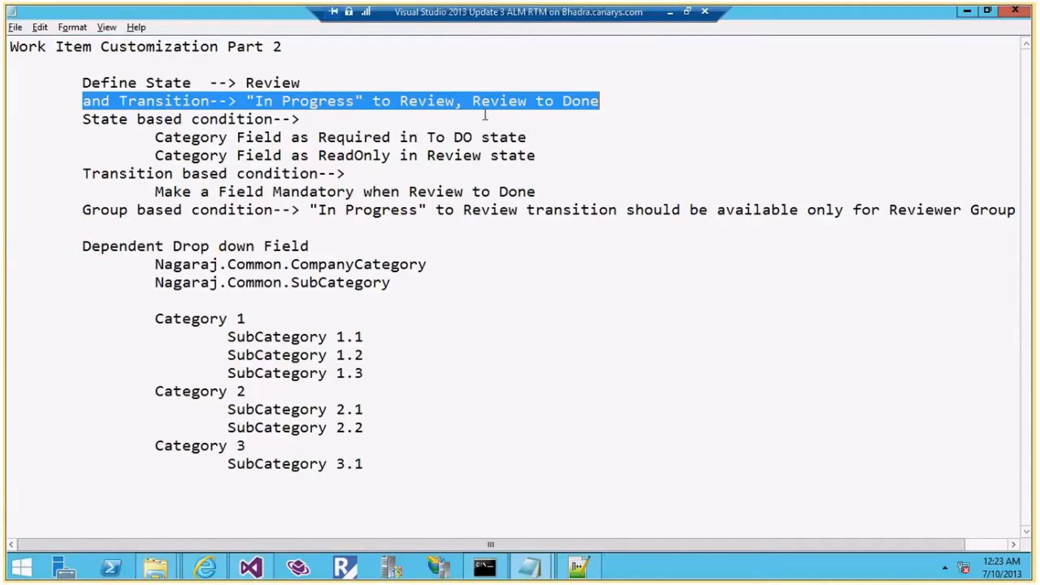
pyautogui.moveTo(156, 137); pyautogui.dragTo(538, 155)
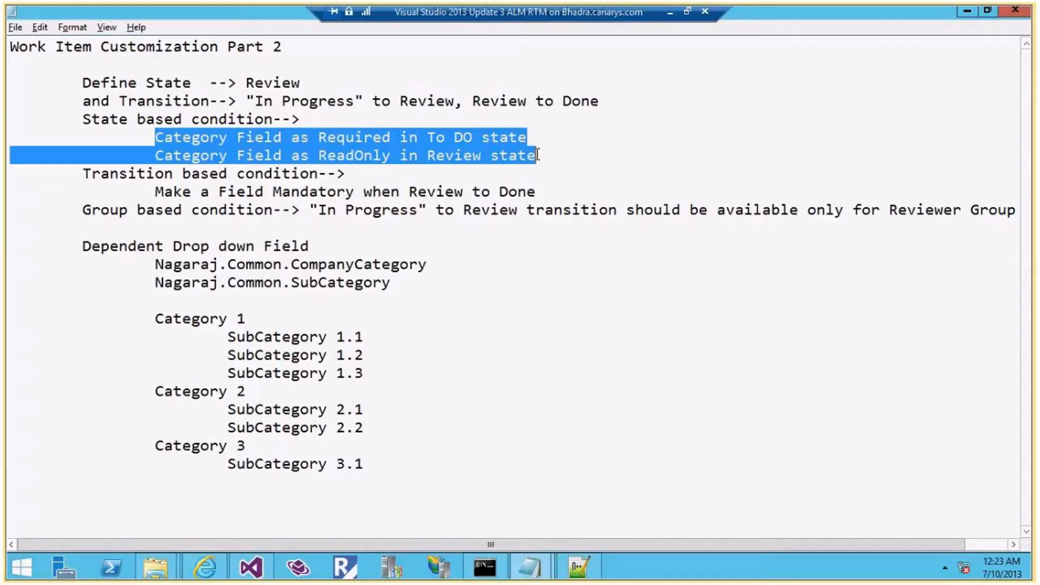
pyautogui.moveTo(156, 191); pyautogui.dragTo(537, 192)
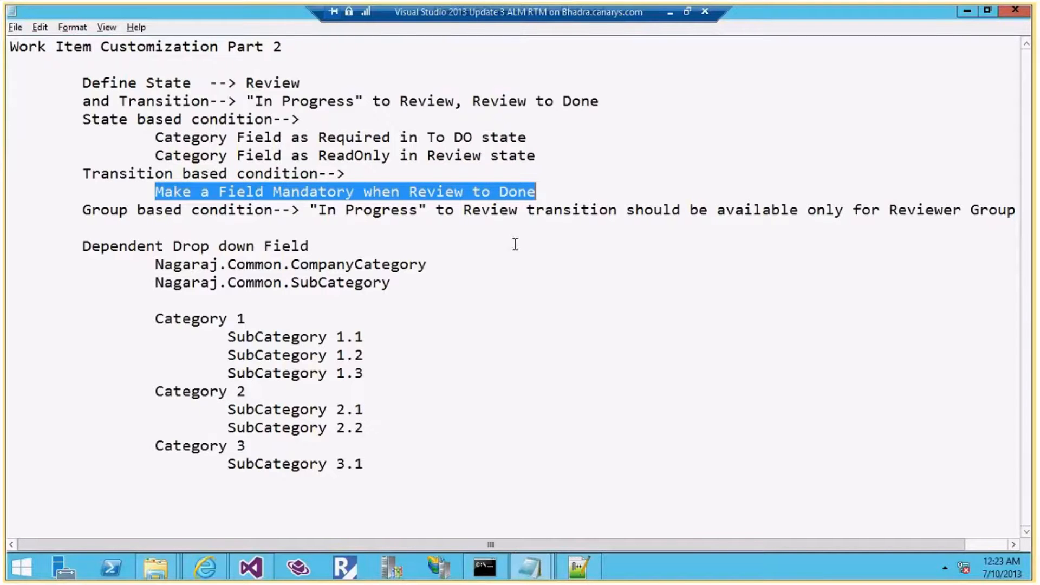
pyautogui.hotkey('alt', 'Tab')
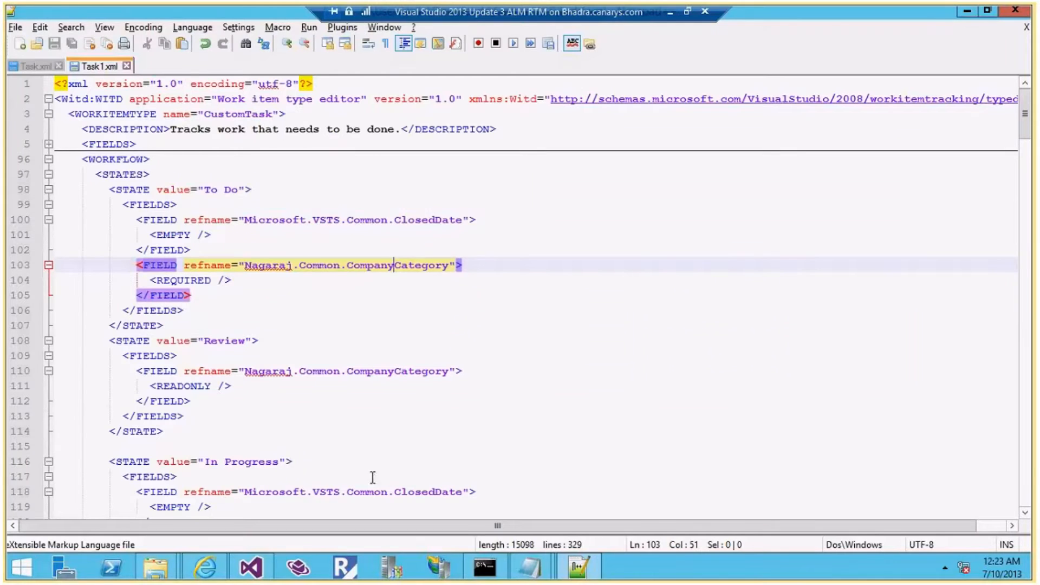
# Close Task1.wit and reopen Task1.xml through Process Editor's Open WIT from File
pyautogui.click(254, 576)
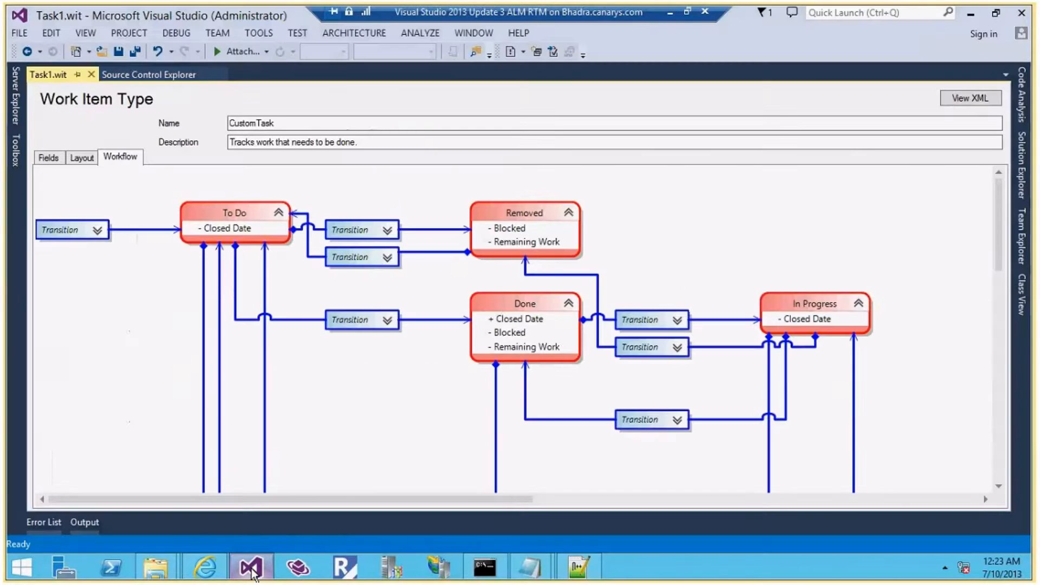
pyautogui.click(91, 74)
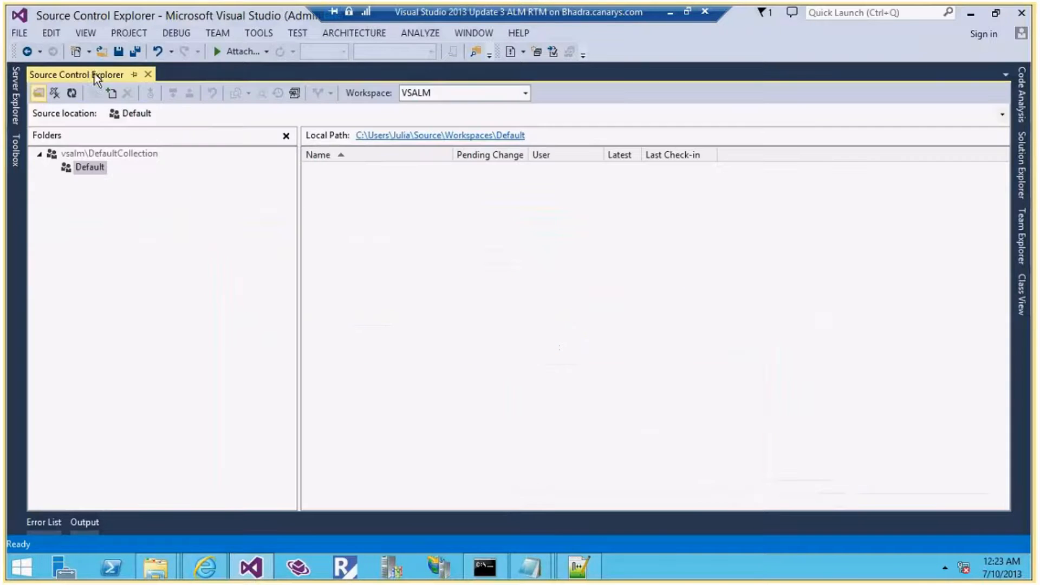
pyautogui.click(266, 33)
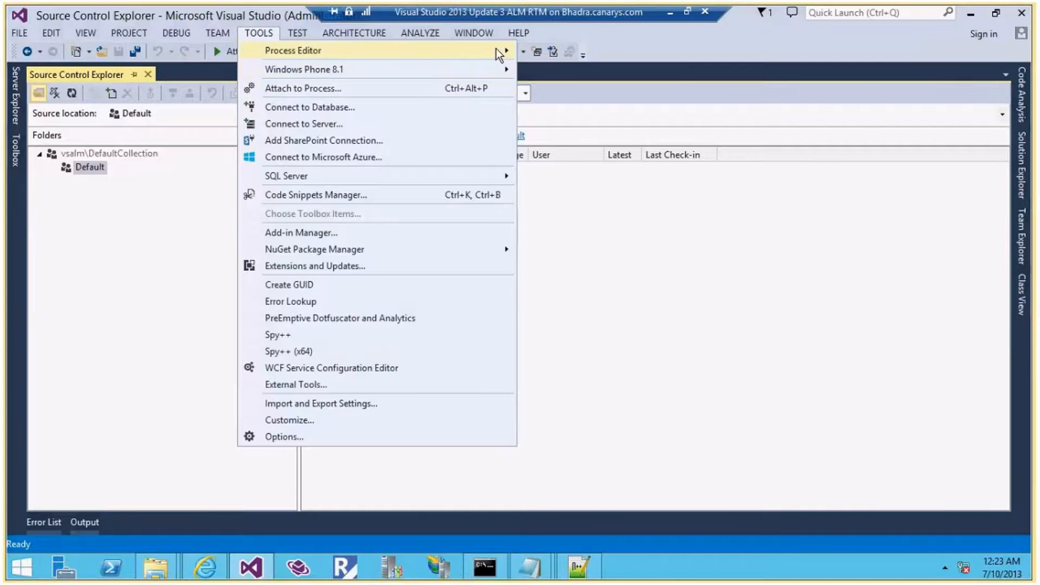
pyautogui.moveTo(499, 50)
pyautogui.moveTo(619, 52)
pyautogui.click(742, 72)
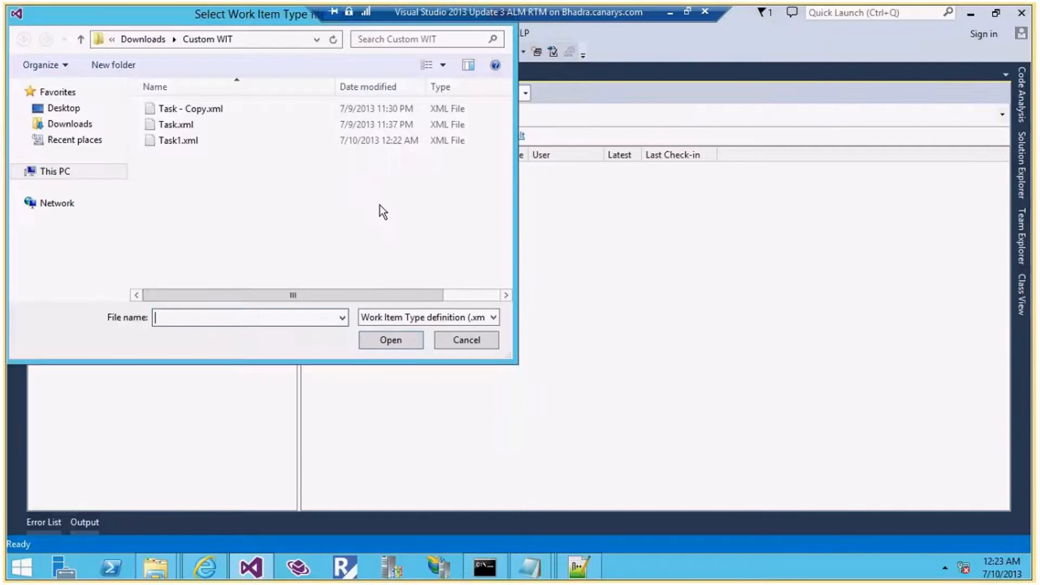
pyautogui.click(184, 141)
pyautogui.doubleClick(184, 141)
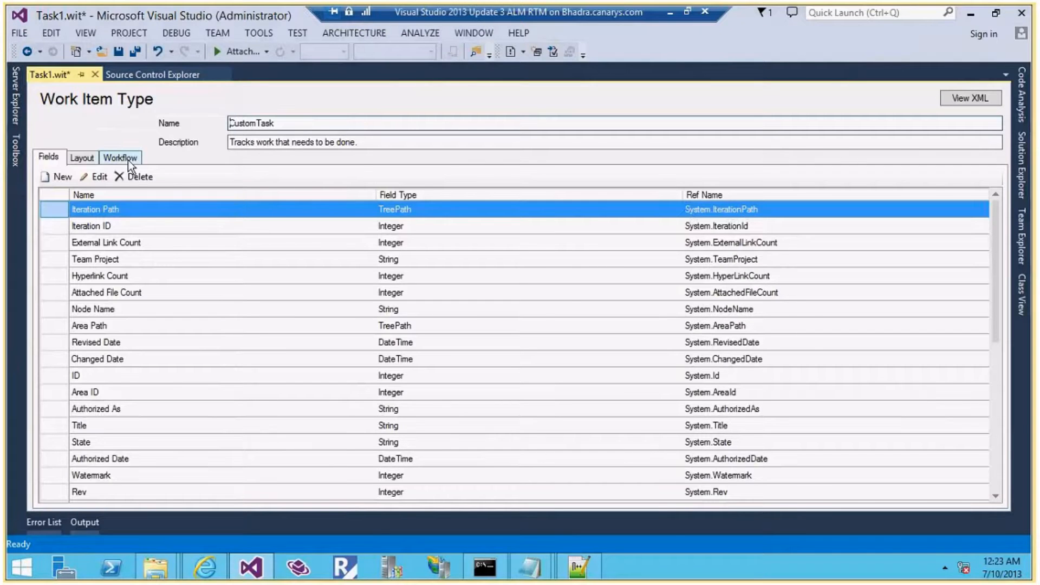
# Show the Workflow, move overlapping transition boxes off the states, and open the Review state
pyautogui.click(120, 157)
pyautogui.moveTo(67, 175); pyautogui.dragTo(67, 387)
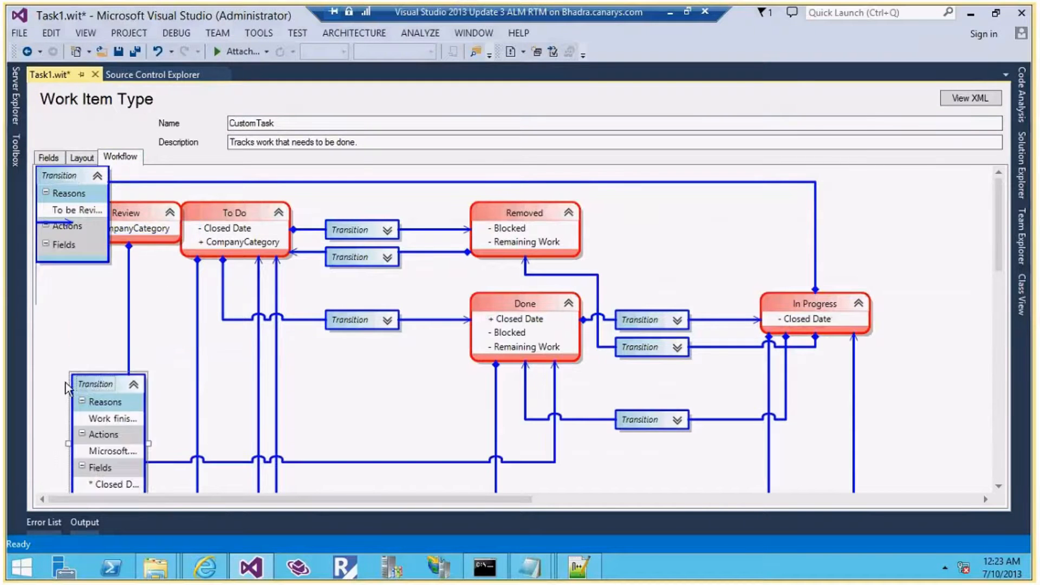
pyautogui.moveTo(65, 176); pyautogui.dragTo(48, 294)
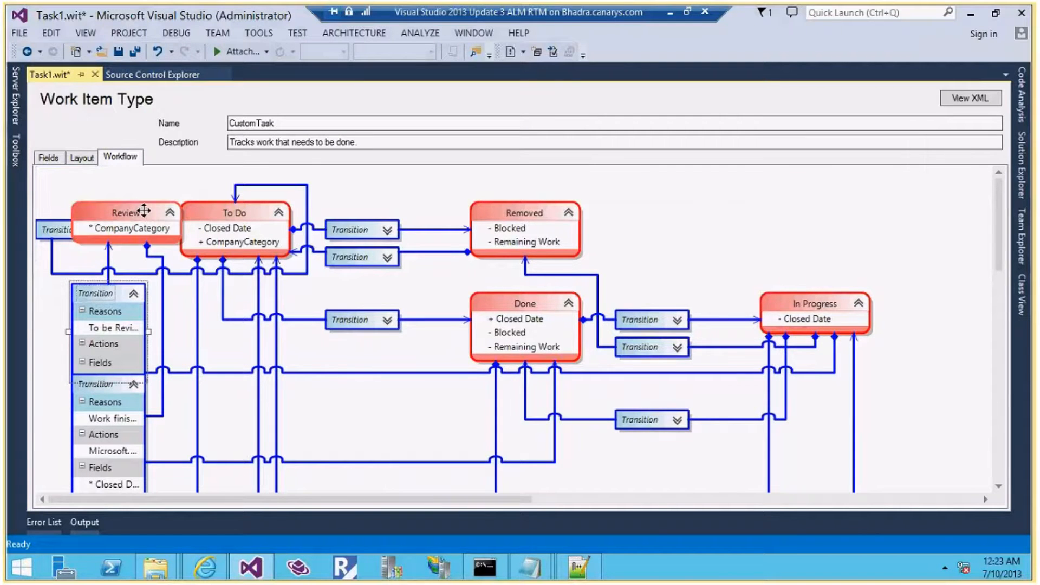
pyautogui.doubleClick(79, 215)
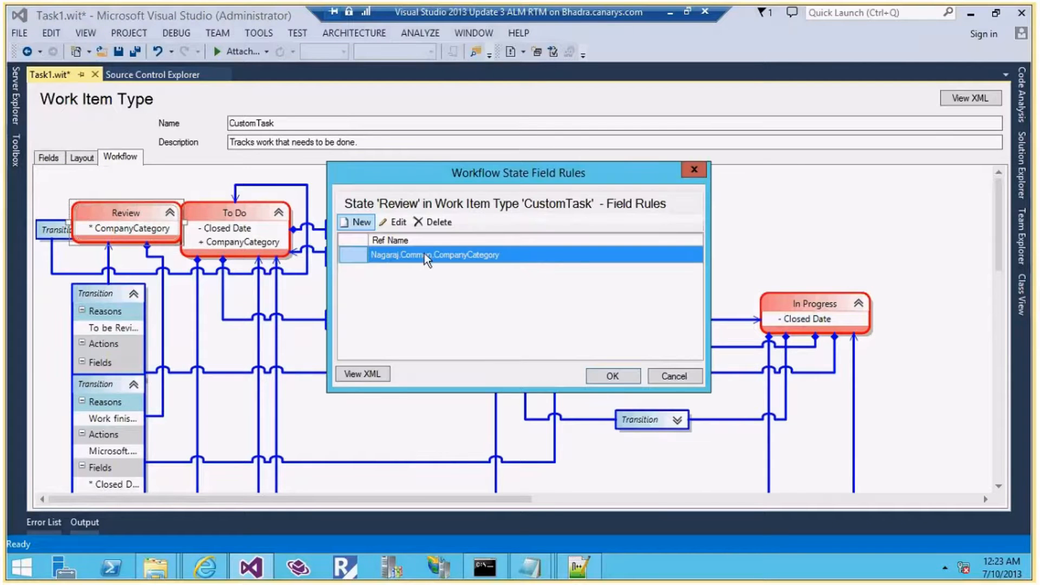
# Confirm CompanyCategory's rule in the Review state is READONLY, closing both dialogs unchanged
pyautogui.click(400, 224)
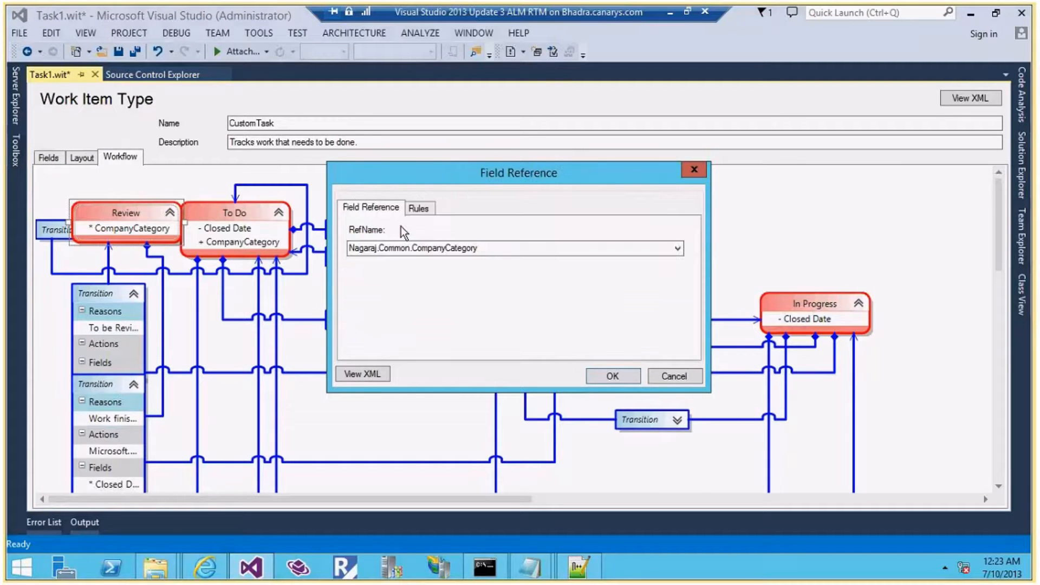
pyautogui.click(420, 209)
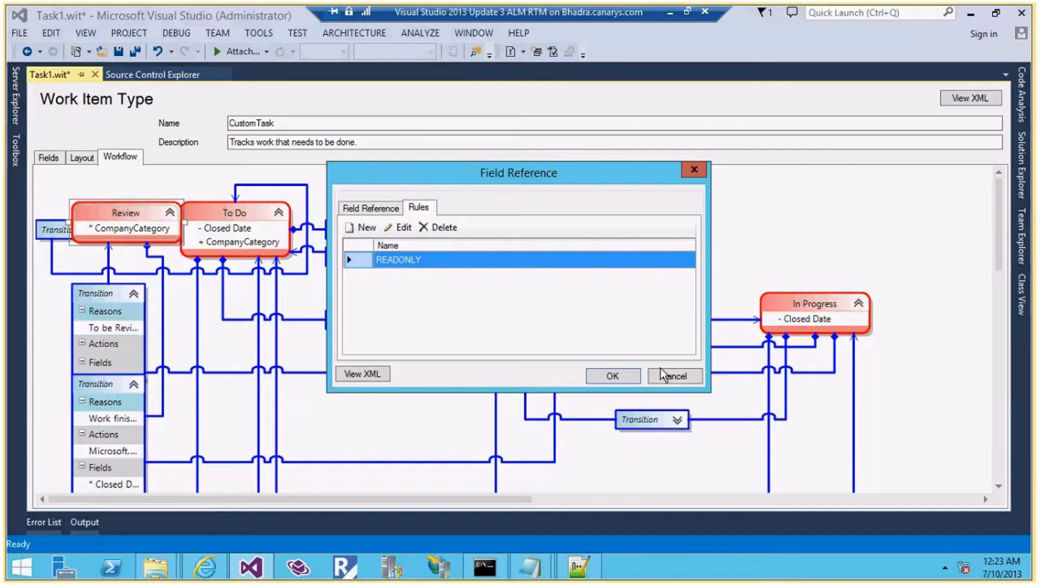
pyautogui.click(673, 376)
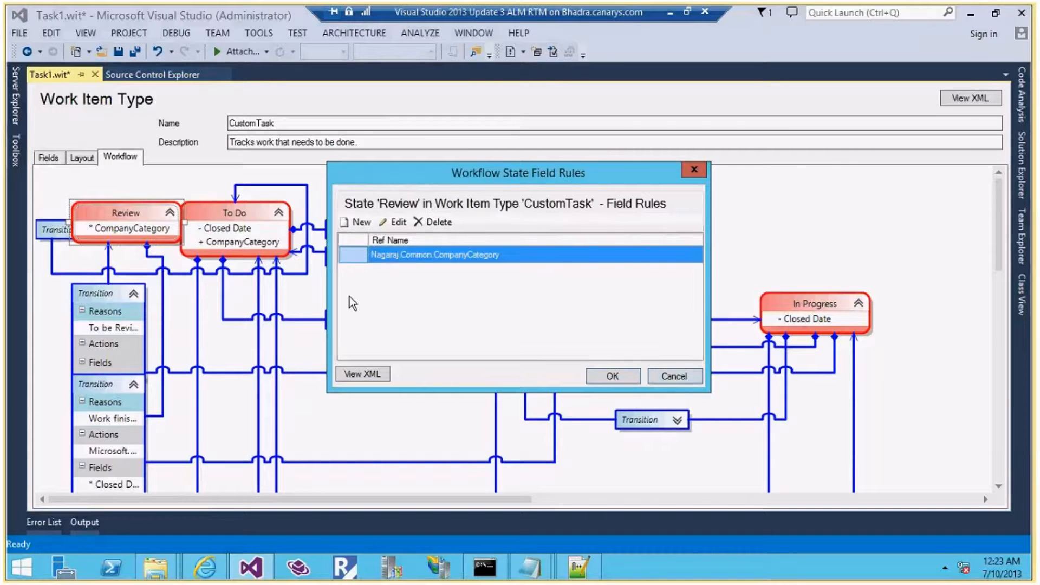
pyautogui.click(662, 376)
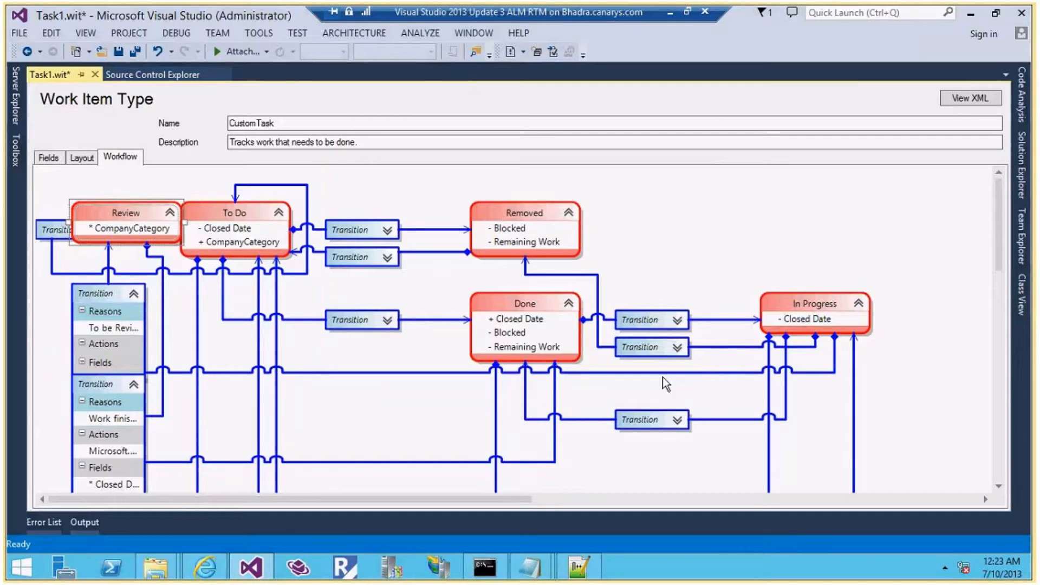
# Inspect the To Do and In Progress→Review transitions, including the Reasons tab, without changes
pyautogui.doubleClick(67, 232)
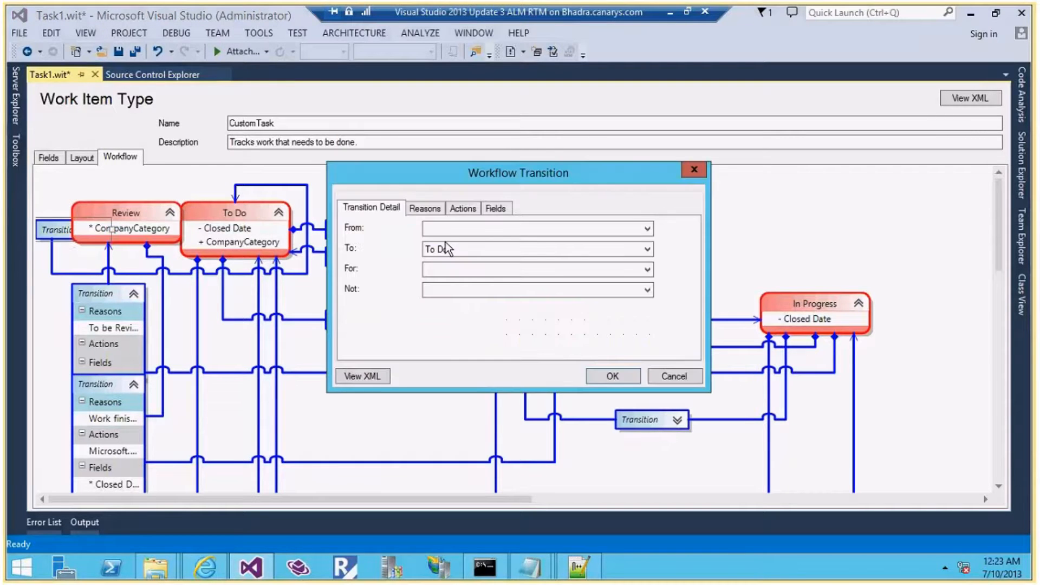
pyautogui.click(677, 378)
pyautogui.doubleClick(95, 295)
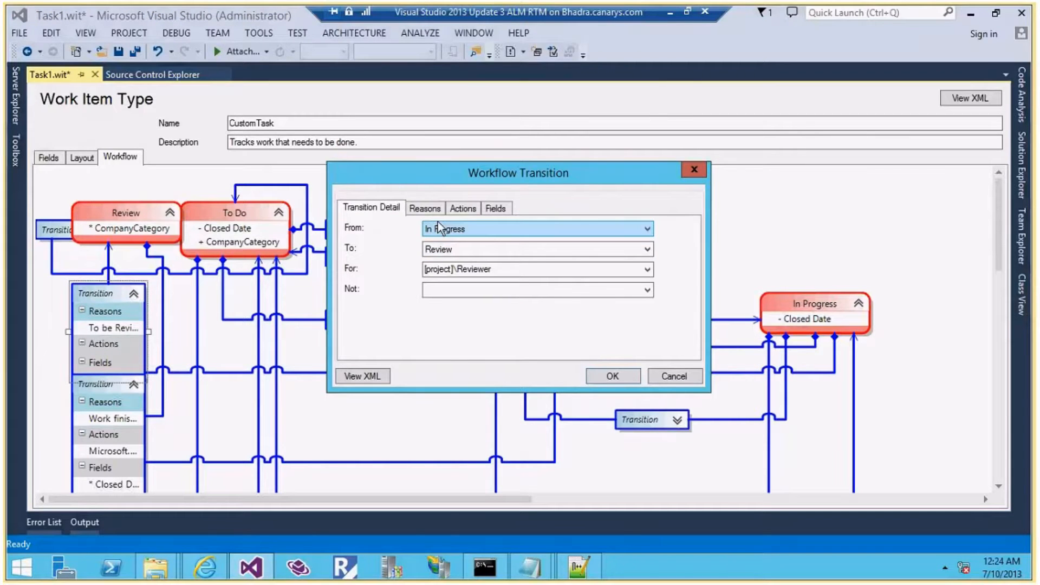
pyautogui.click(426, 209)
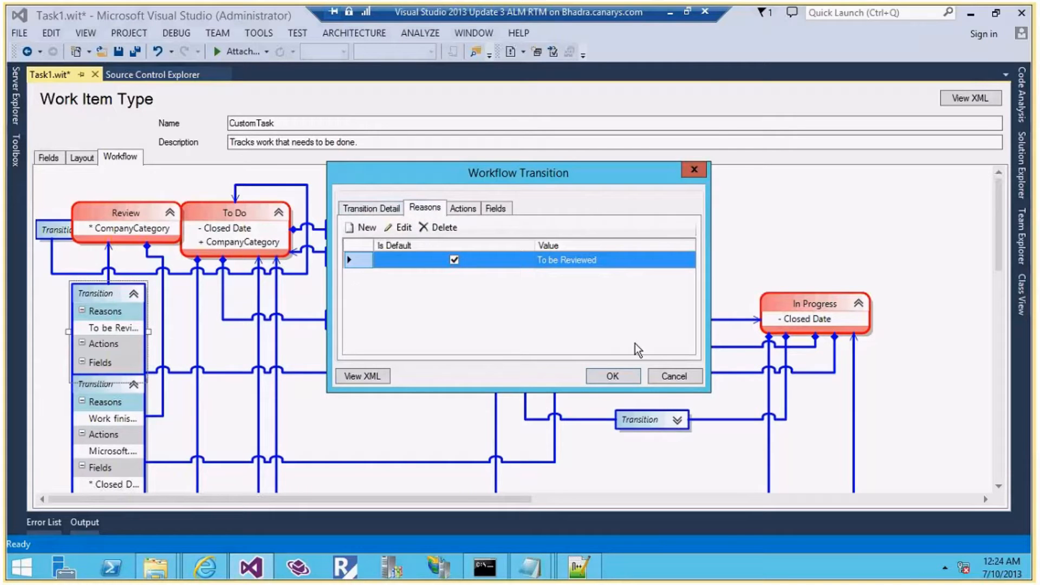
pyautogui.click(622, 373)
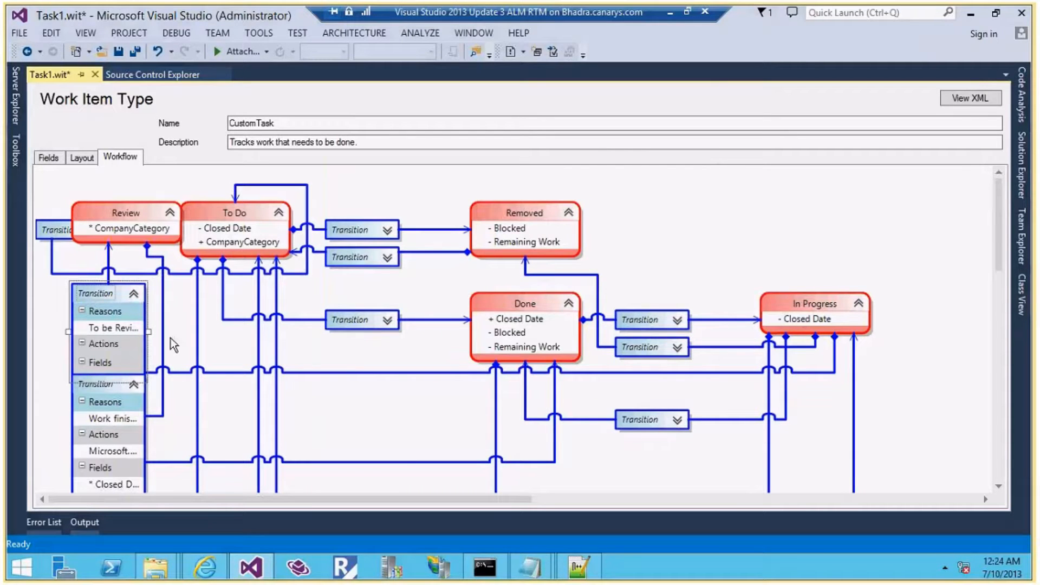
pyautogui.scroll(-1, 174, 344)
# Open the Review→Done transition and inspect its REQUIRED CompanyName field rule, closing unchanged
pyautogui.click(170, 359)
pyautogui.doubleClick(102, 350)
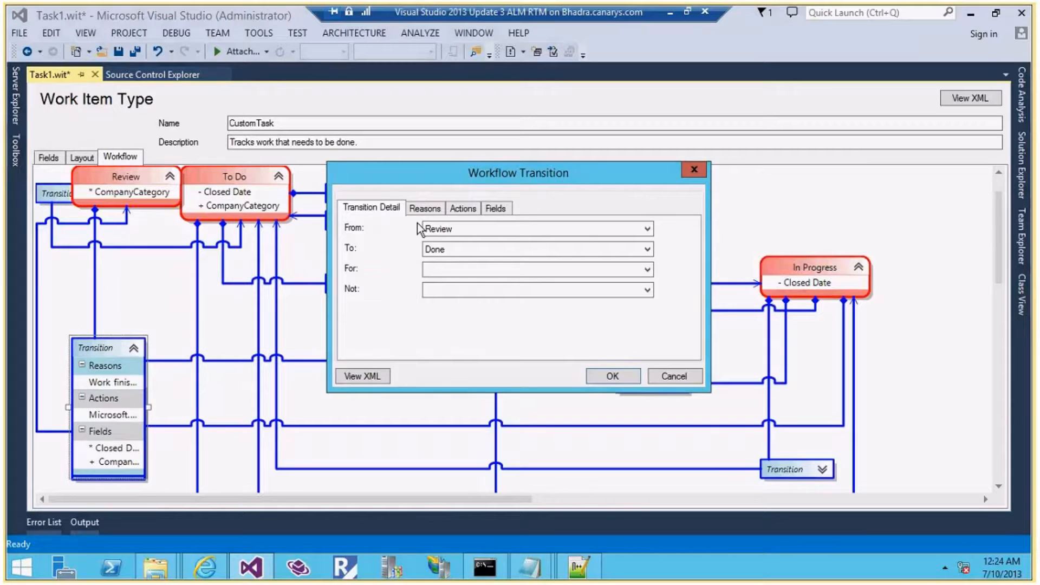
pyautogui.click(495, 209)
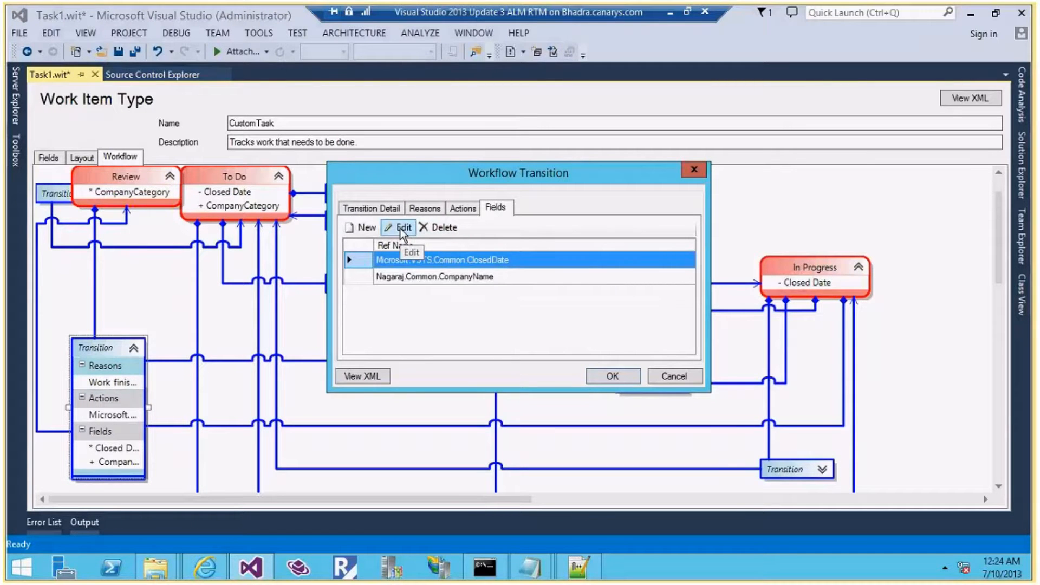
pyautogui.click(420, 275)
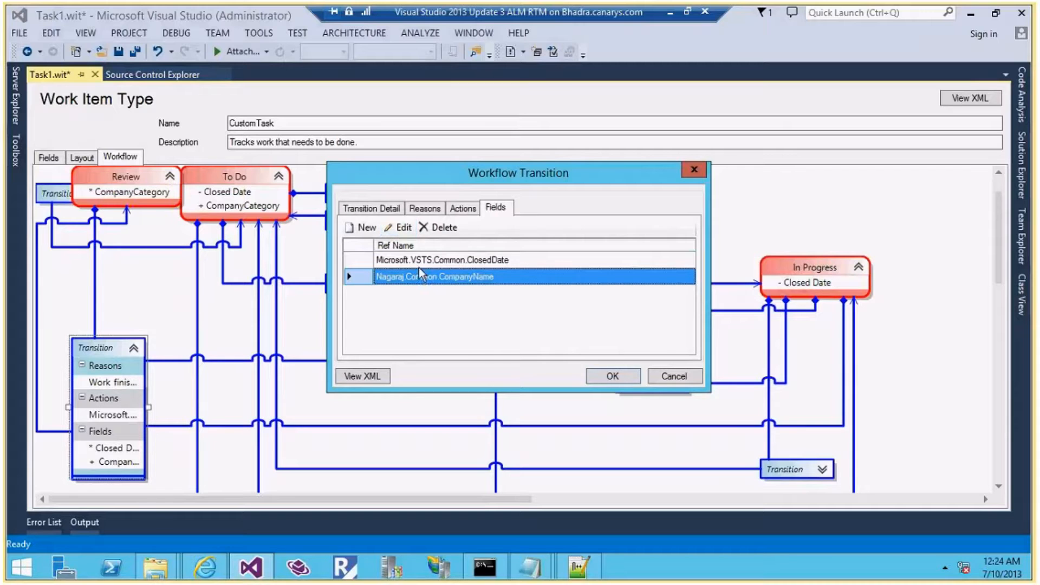
pyautogui.click(400, 230)
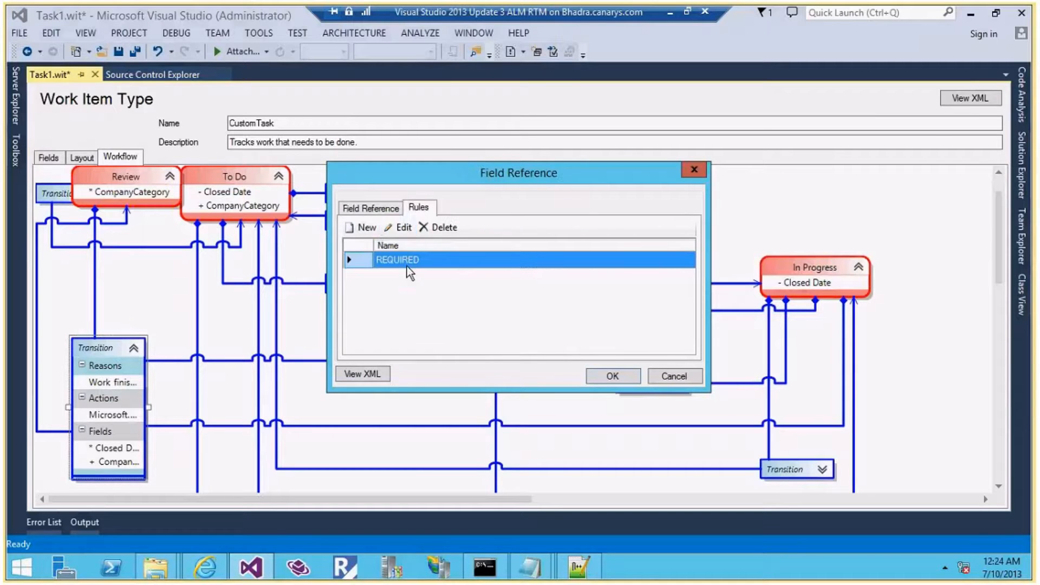
pyautogui.click(349, 210)
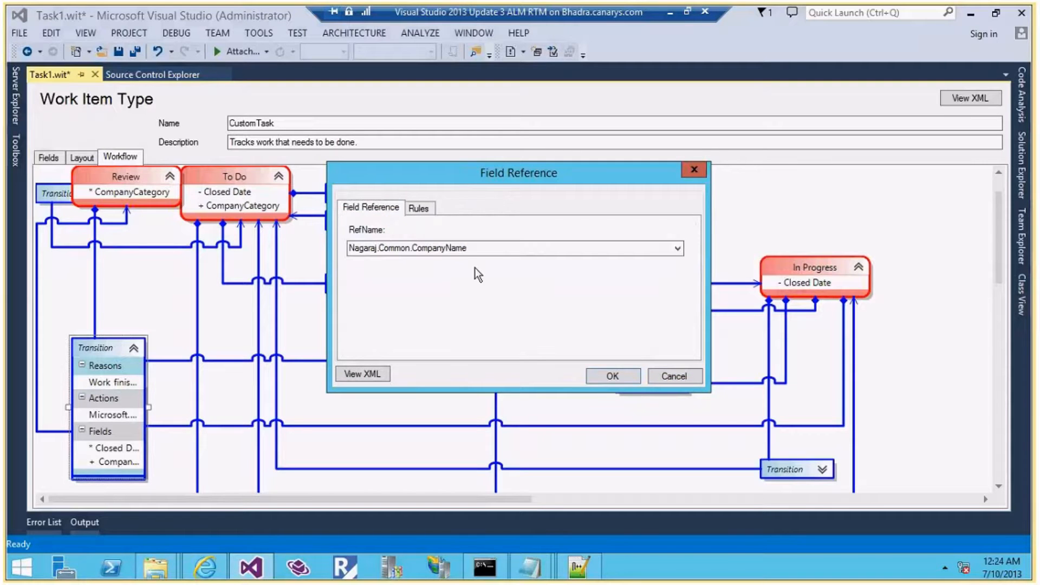
pyautogui.click(660, 373)
pyautogui.click(660, 377)
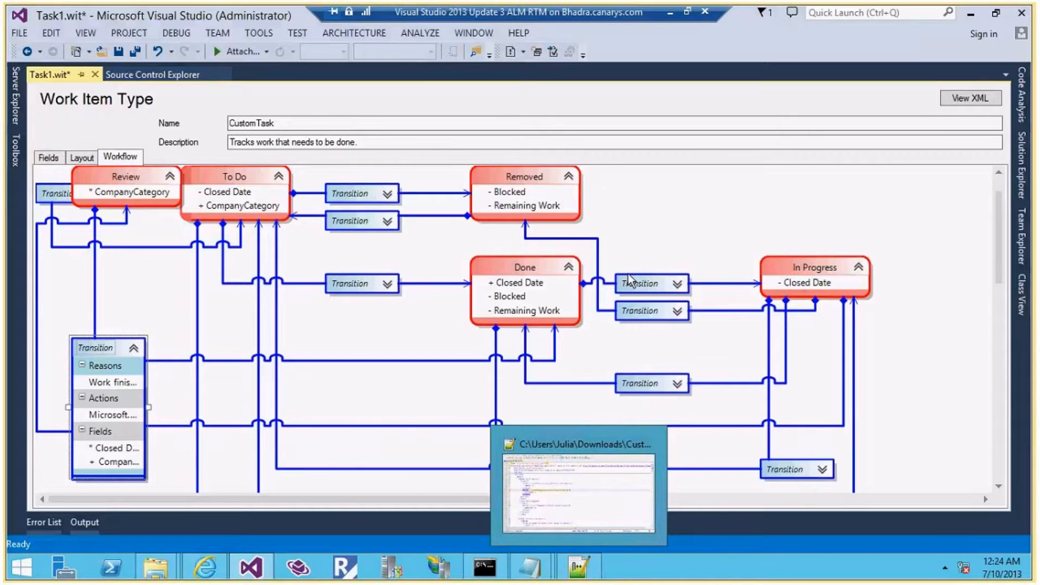
# Import Task1.xml into the Default team project with Process Editor's Import WIT
pyautogui.click(17, 148)
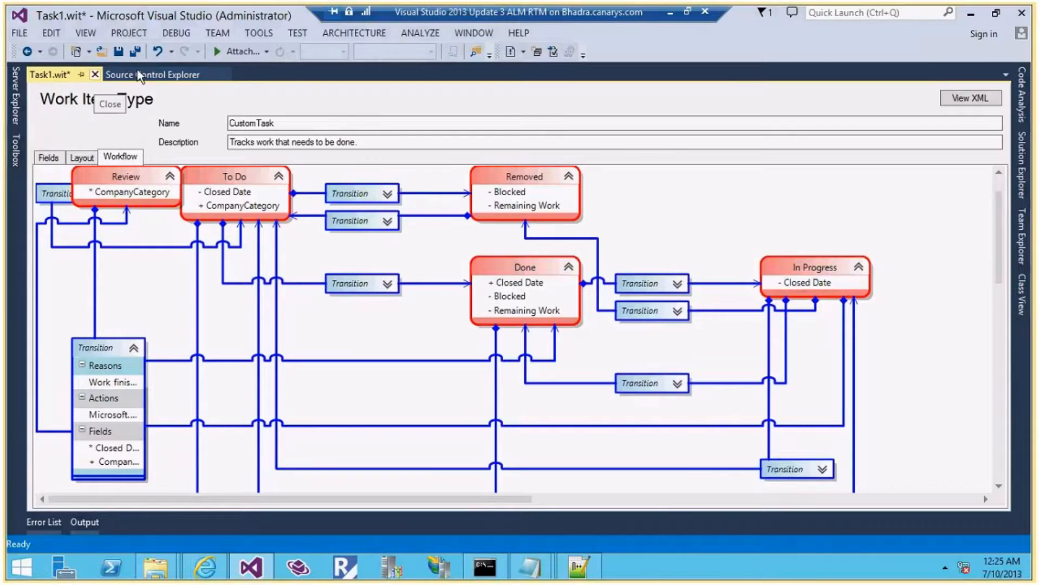
pyautogui.click(271, 34)
pyautogui.moveTo(320, 51)
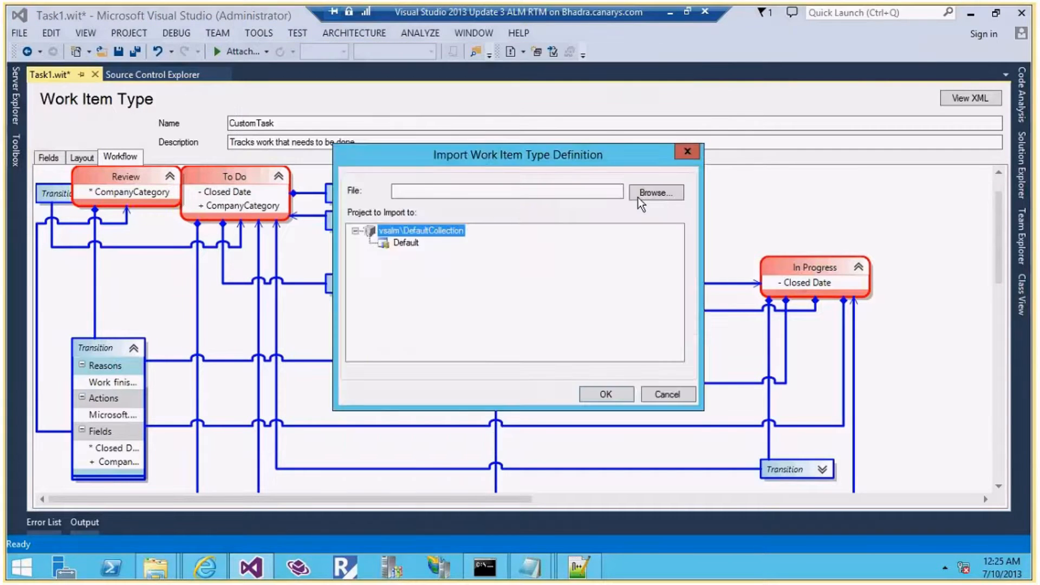
pyautogui.click(639, 197)
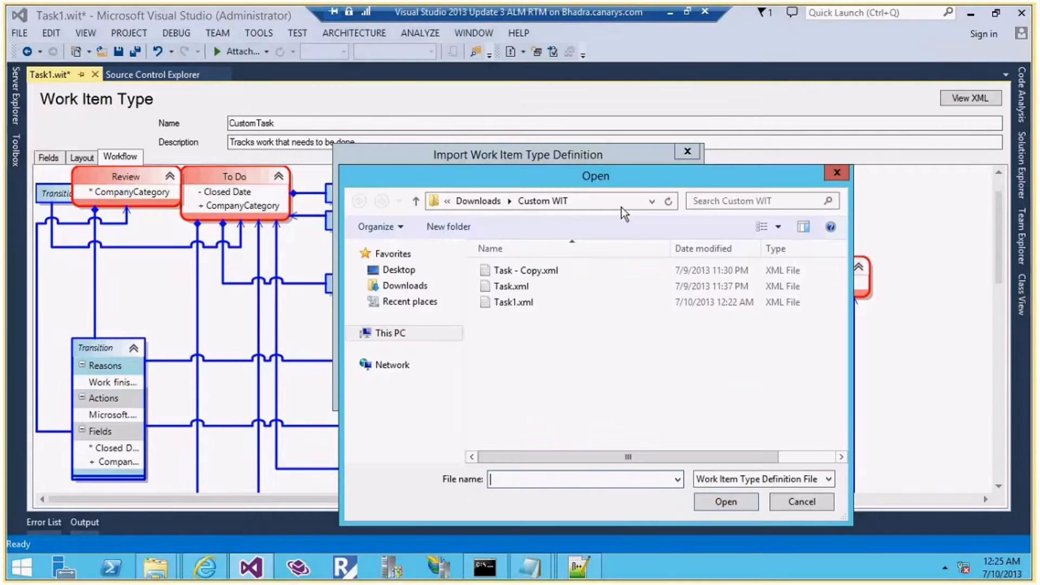
pyautogui.doubleClick(515, 302)
pyautogui.click(407, 243)
pyautogui.click(596, 394)
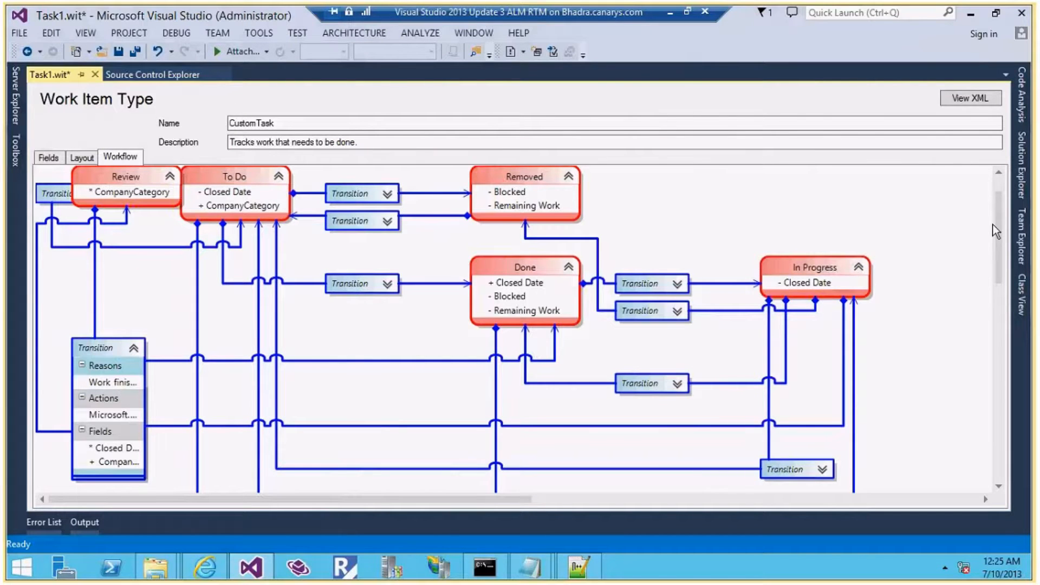
pyautogui.click(1022, 237)
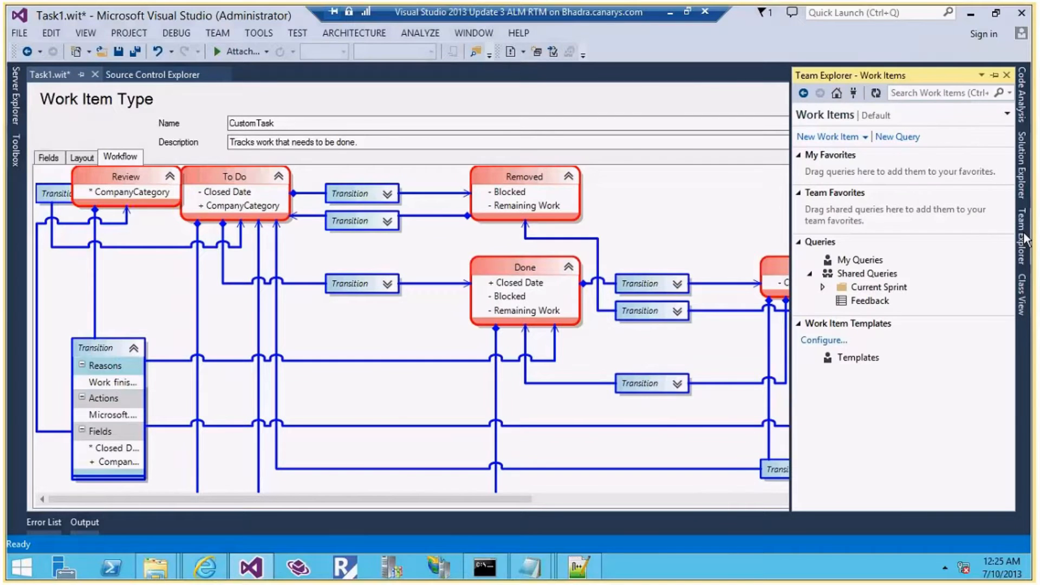
# Create a new CustomTask work item titled 'Testing Custom'
pyautogui.click(854, 137)
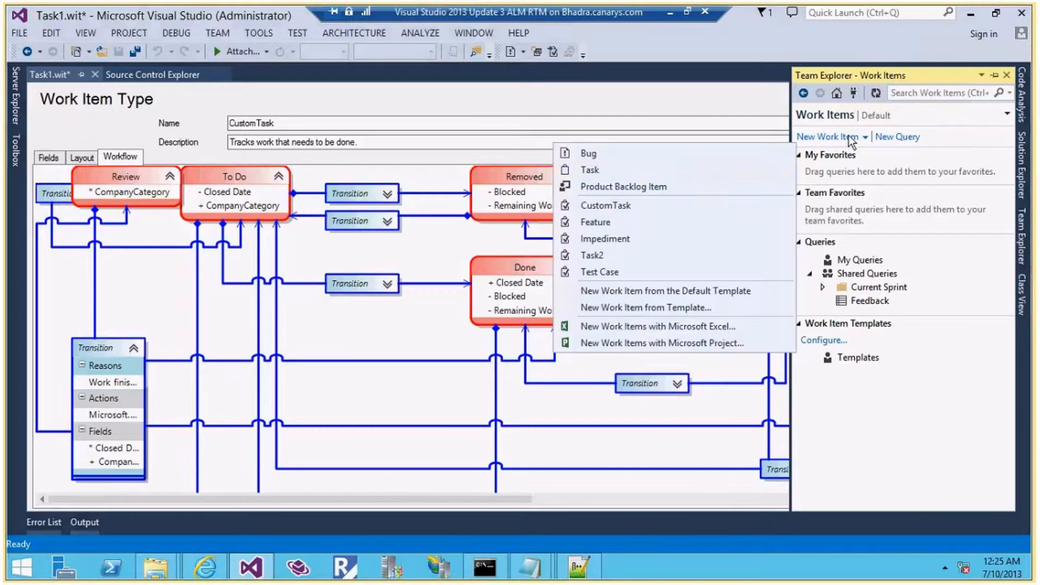
pyautogui.click(630, 206)
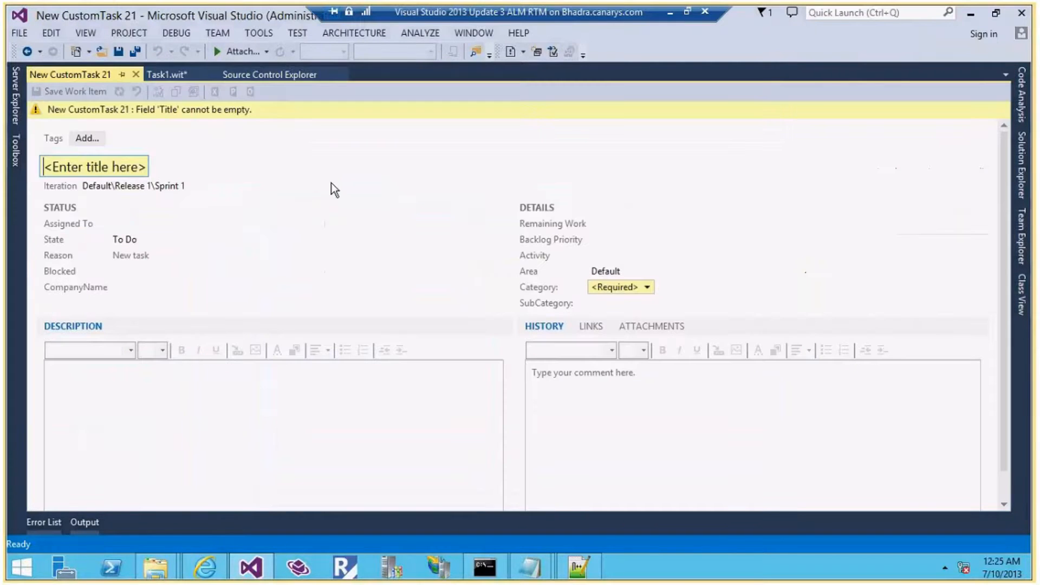
pyautogui.write('Tet')
pyautogui.press('BackSpace')
pyautogui.press('BackSpace')
pyautogui.write('ti')
pyautogui.press('BackSpace')
pyautogui.press('BackSpace')
pyautogui.write('itle')
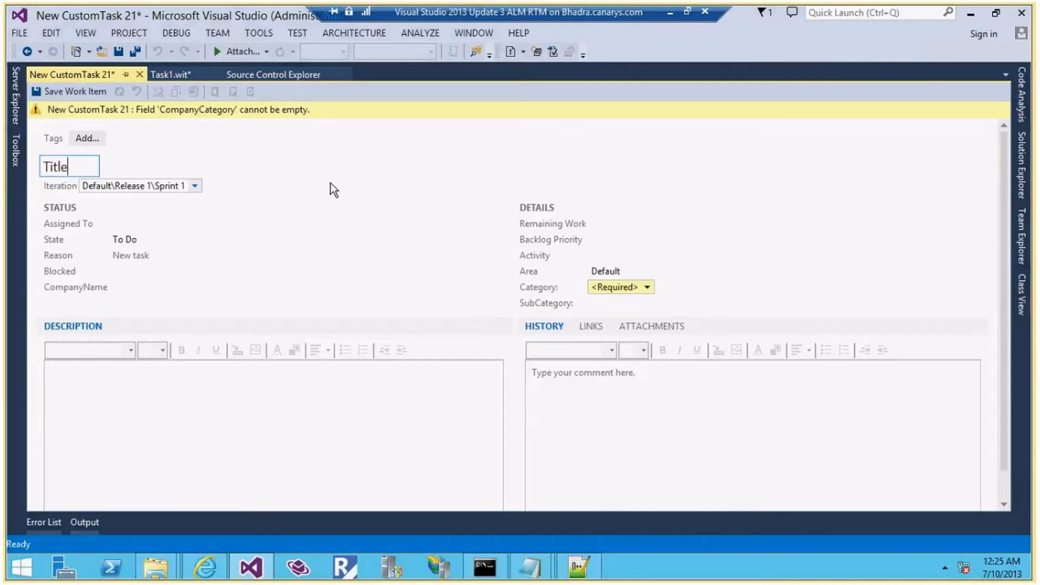
pyautogui.write(' Testing Cust')
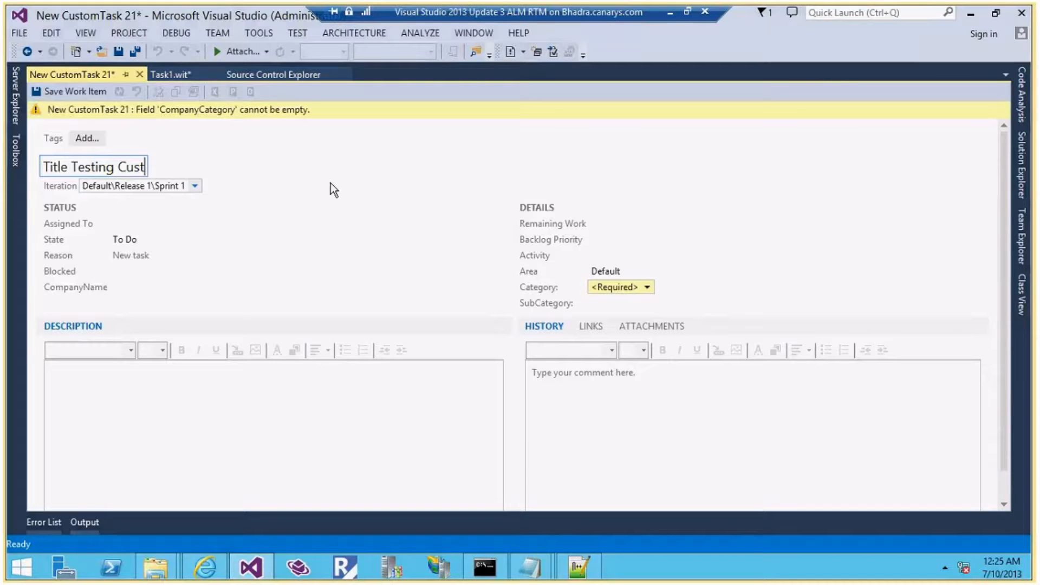
pyautogui.write('om')
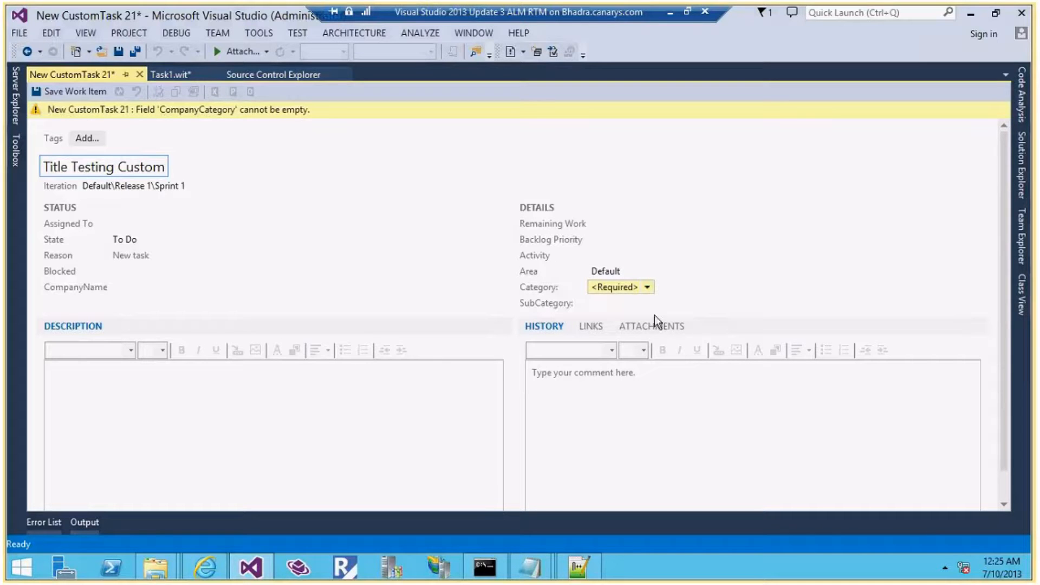
# Review the note that Category is required in To DO
pyautogui.click(534, 573)
pyautogui.moveTo(156, 137); pyautogui.dragTo(529, 138)
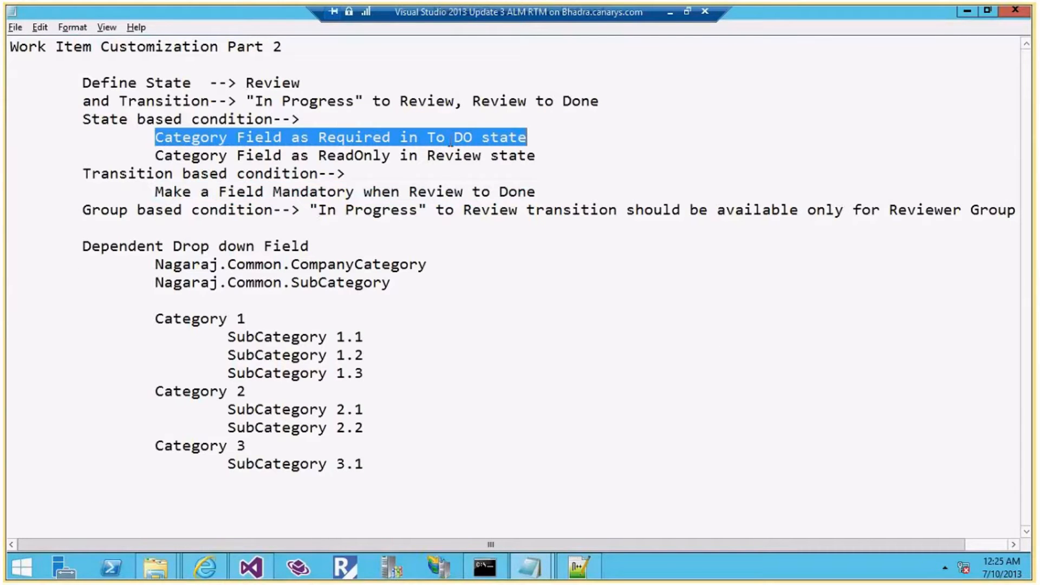
pyautogui.hotkey('alt', 'Tab')
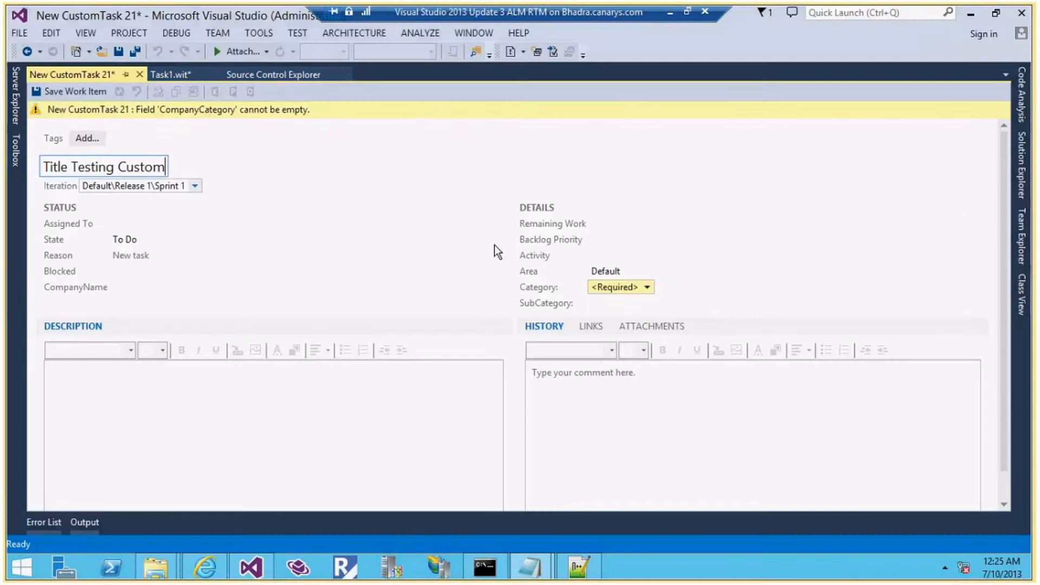
# Choose Category 1, confirm SubCategory 1.1, and save the work item as CustomTask 8
pyautogui.click(649, 289)
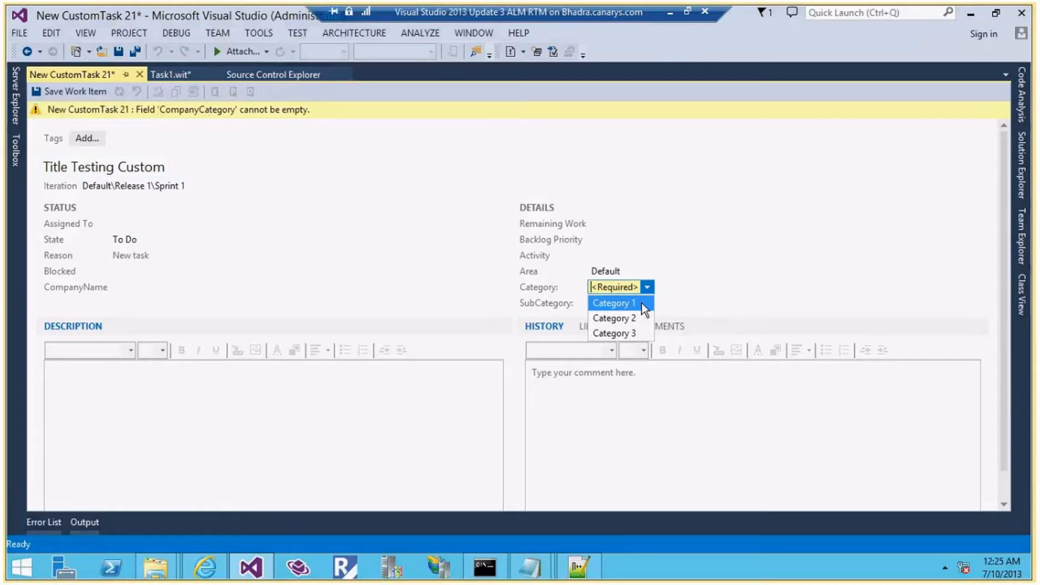
pyautogui.click(641, 303)
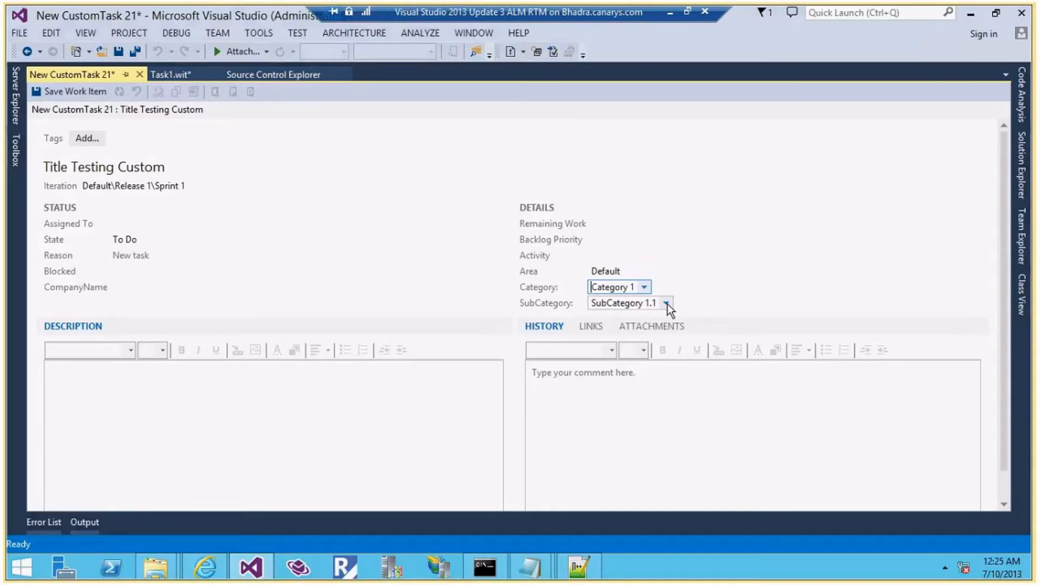
pyautogui.click(667, 304)
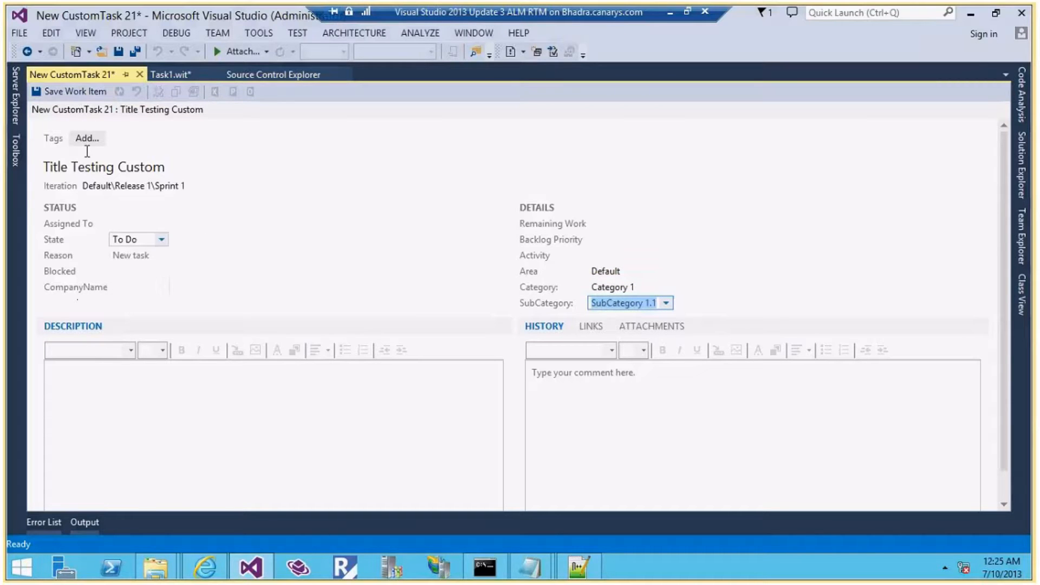
pyautogui.click(71, 90)
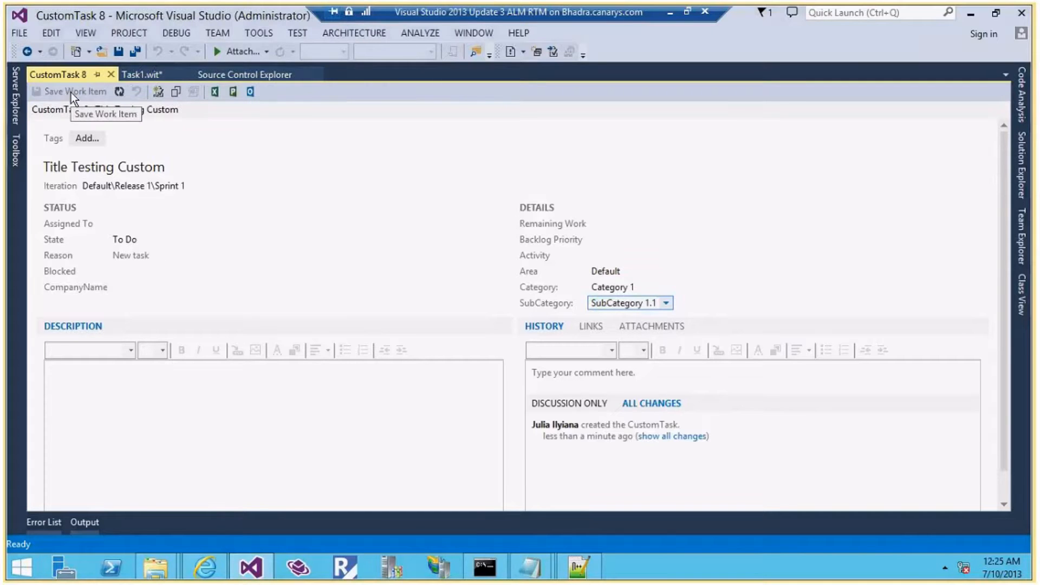
# Set State to In Progress, save, and verify Review isn't offered as a next state
pyautogui.click(164, 242)
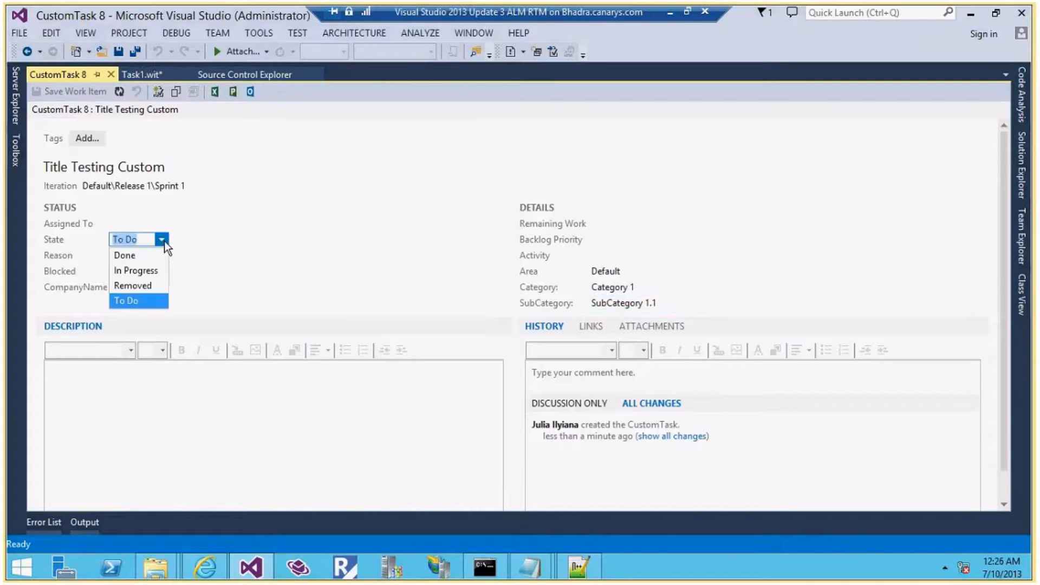
pyautogui.click(160, 269)
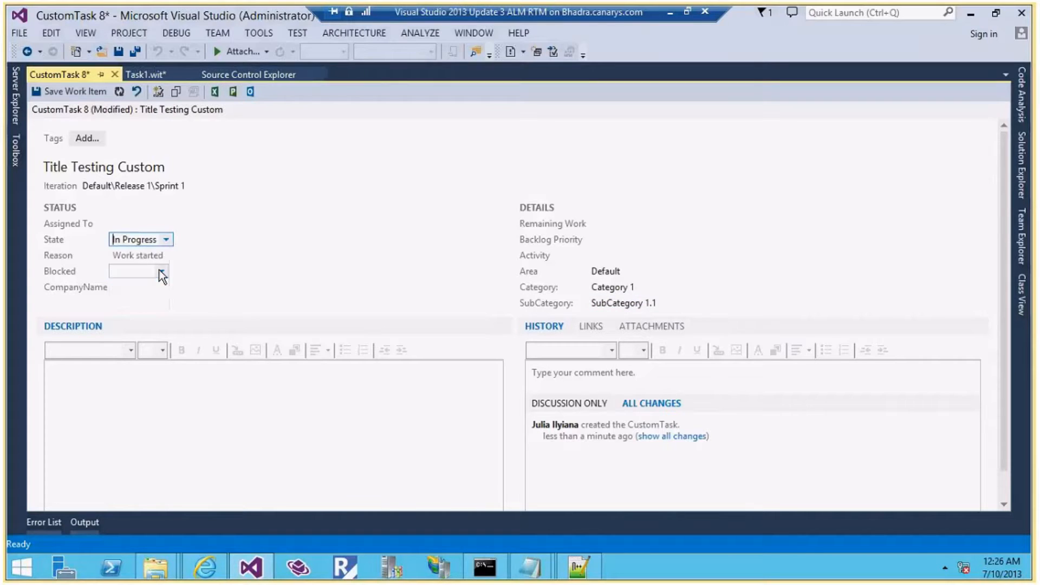
pyautogui.click(75, 93)
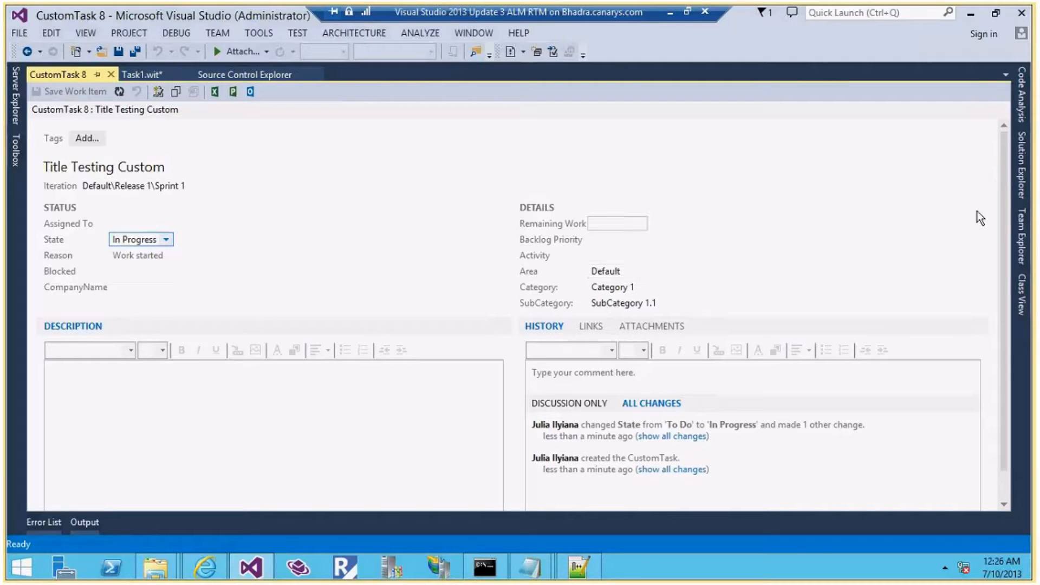
pyautogui.press('super')
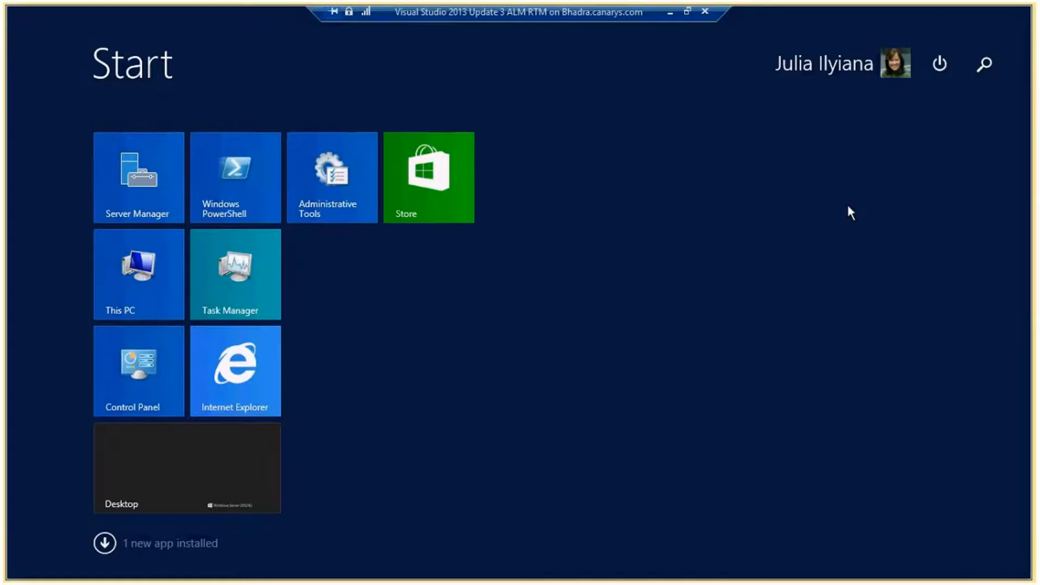
pyautogui.press('super')
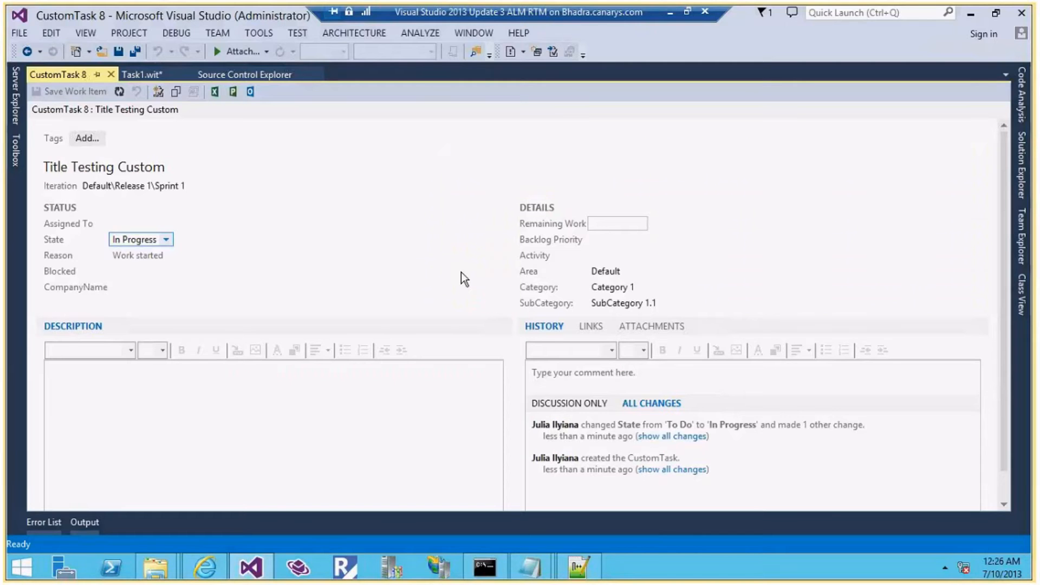
pyautogui.click(166, 240)
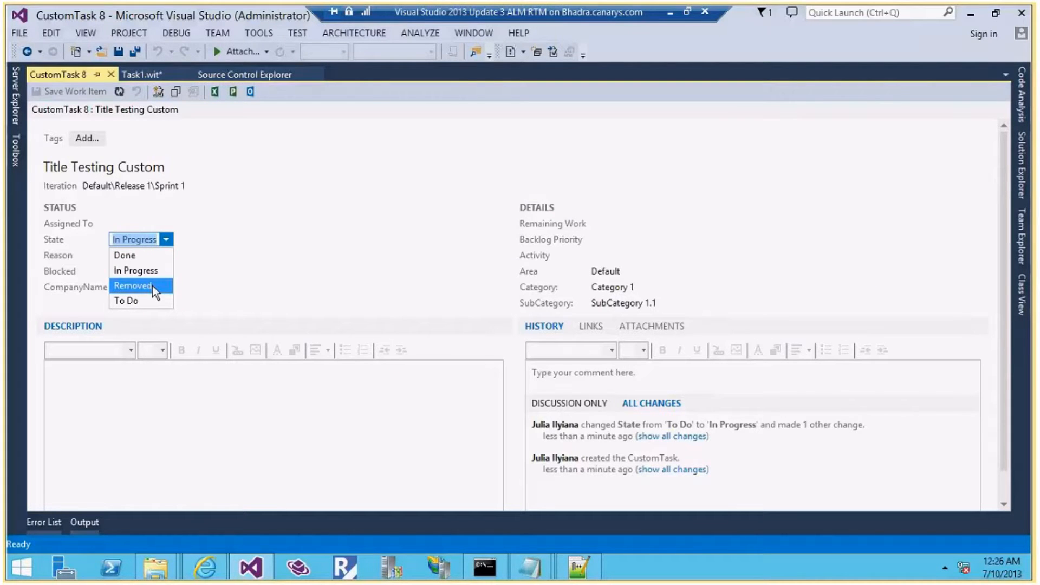
pyautogui.click(252, 245)
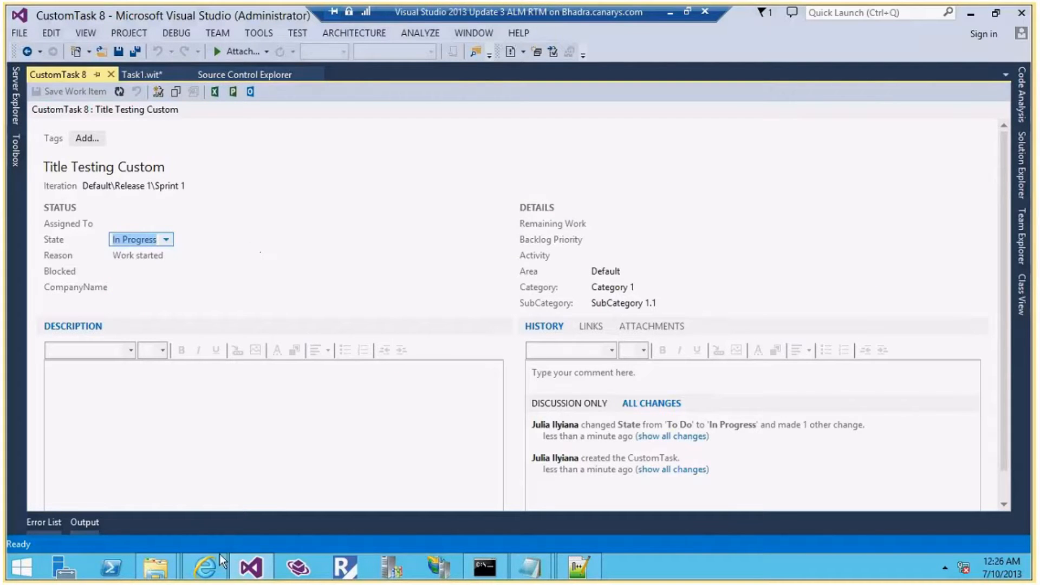
pyautogui.click(544, 573)
pyautogui.moveTo(309, 210); pyautogui.dragTo(518, 211)
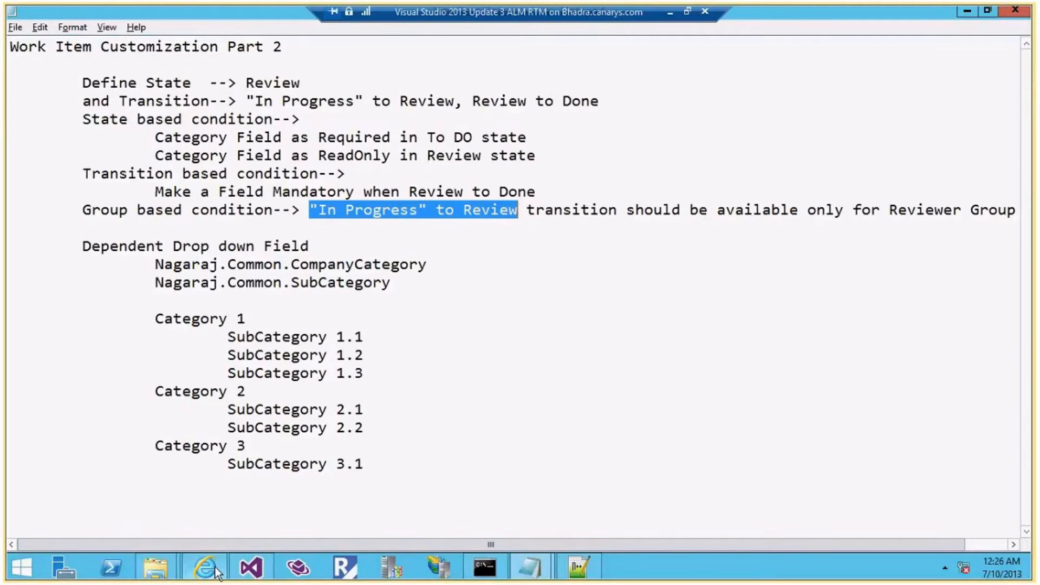
pyautogui.click(966, 11)
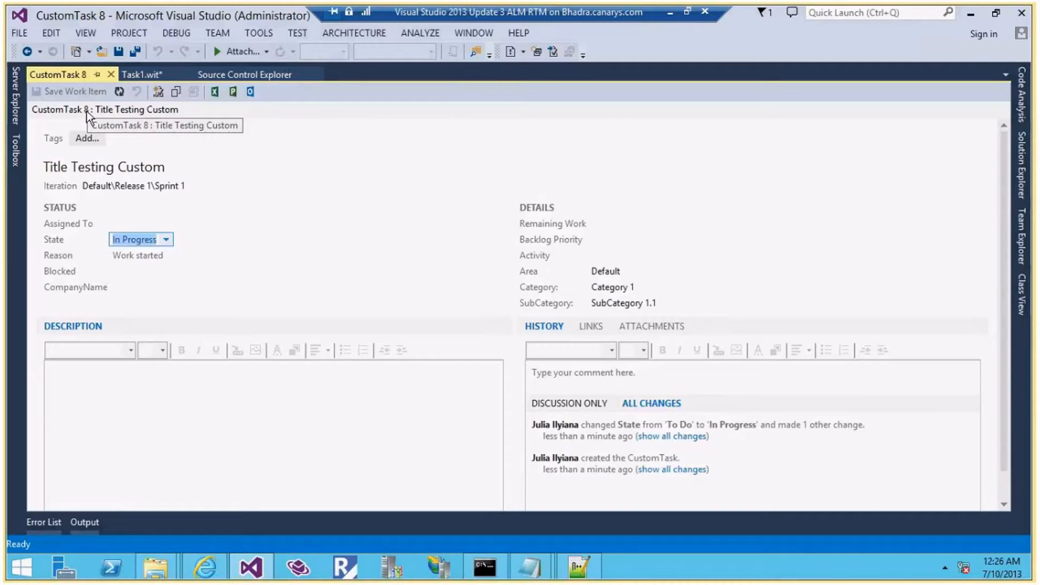
# Recheck CustomTask 8's offered next states, keep In Progress, and refresh the work item
pyautogui.click(168, 240)
pyautogui.click(168, 241)
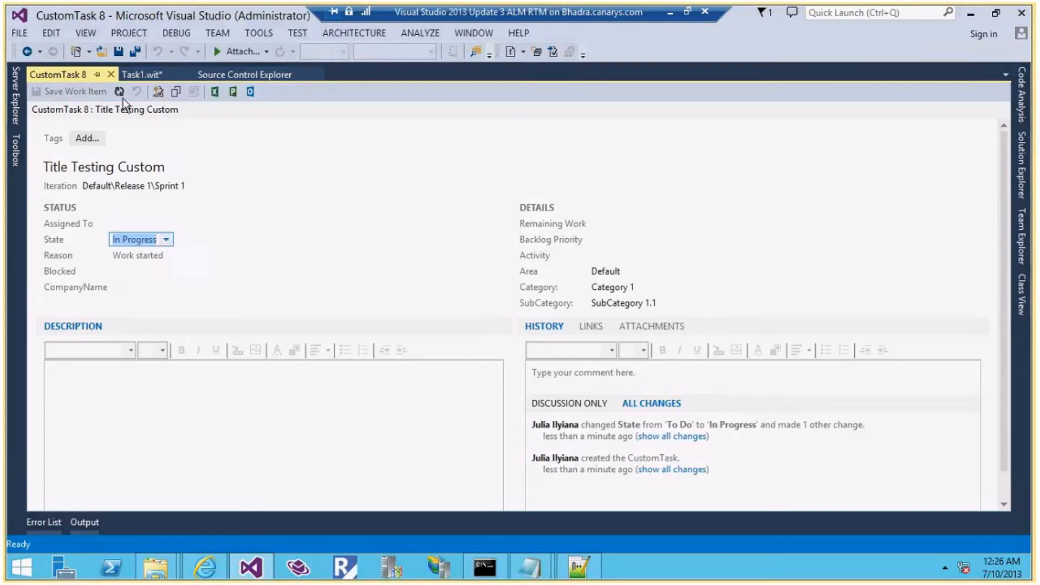
pyautogui.click(120, 92)
# Launch Internet Explorer as a different user, entering that account's username and password
pyautogui.rightClick(205, 567)
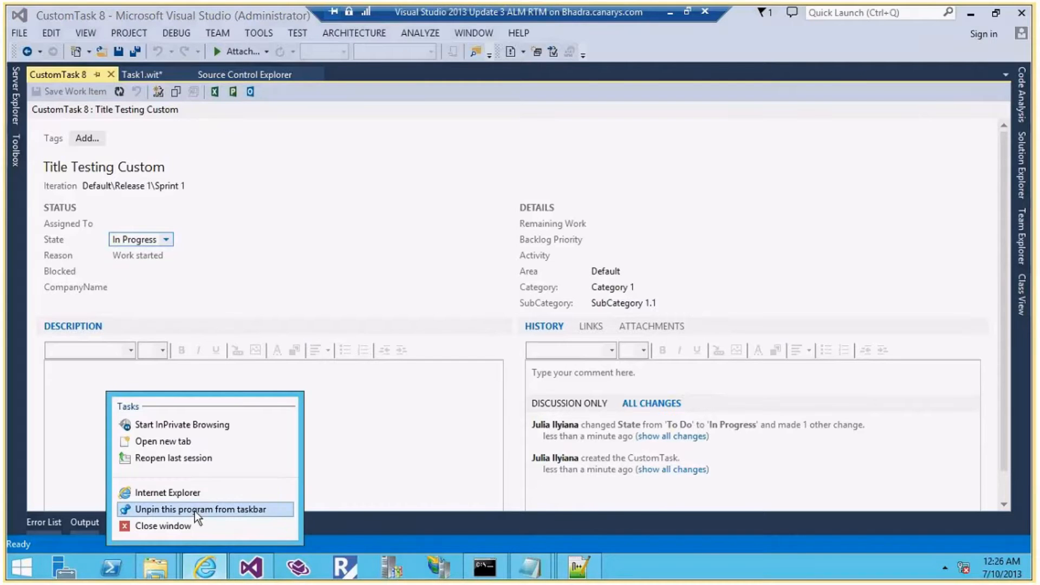
pyautogui.rightClick(193, 493)
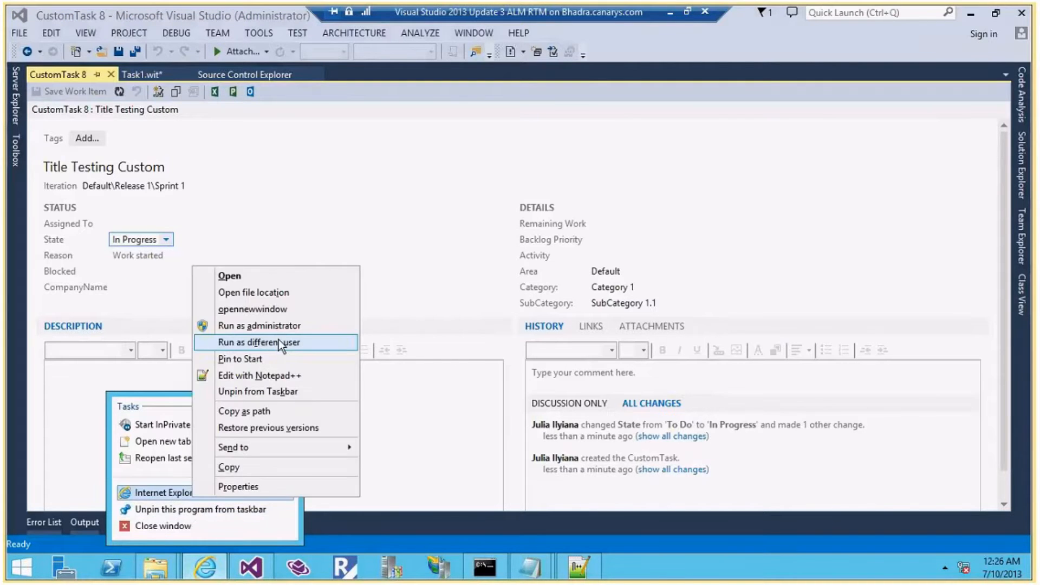
pyautogui.click(280, 343)
pyautogui.write('adam')
pyautogui.press('Tab')
pyautogui.write('P2ssw0rd')
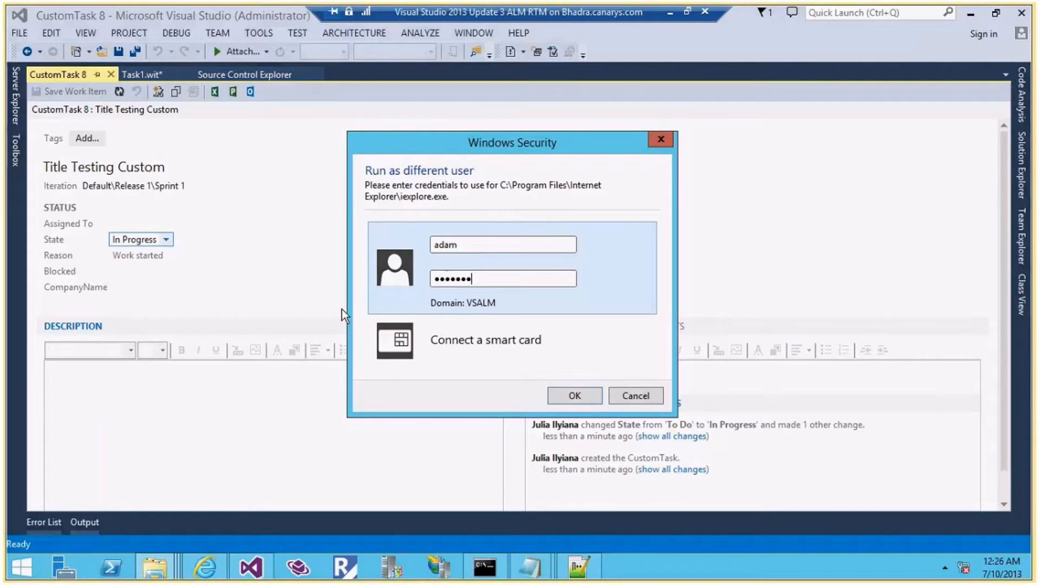
pyautogui.press('Return')
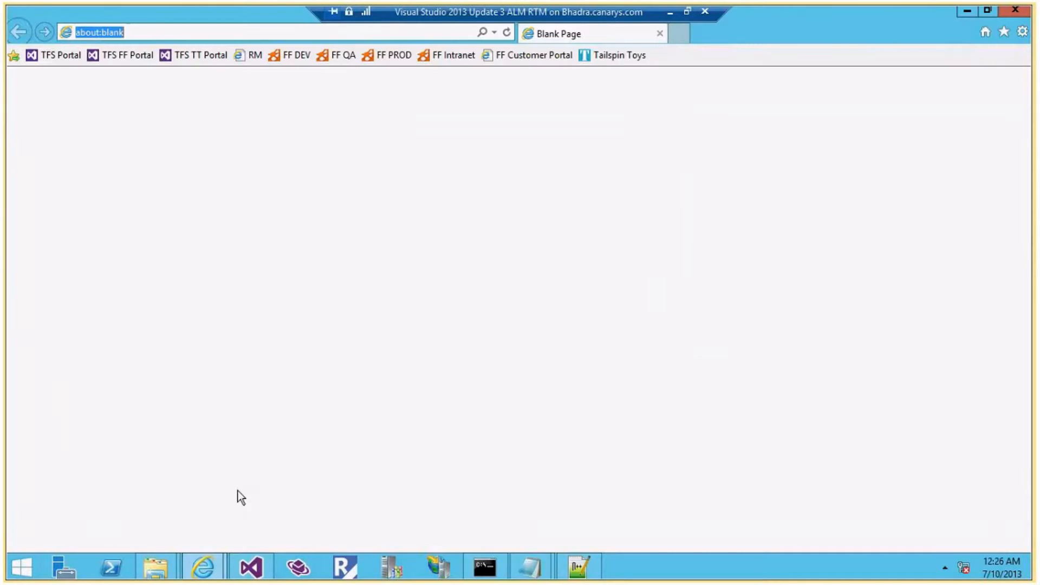
# Show the Reviewer group's members in the Default project's security settings and select the project home address
pyautogui.moveTo(208, 558)
pyautogui.click(183, 507)
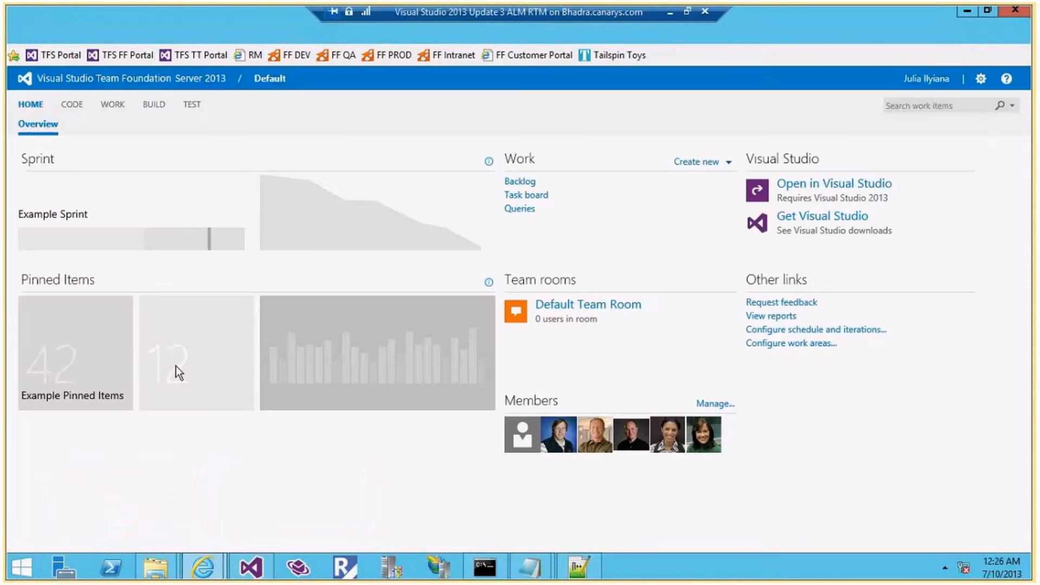
pyautogui.click(980, 80)
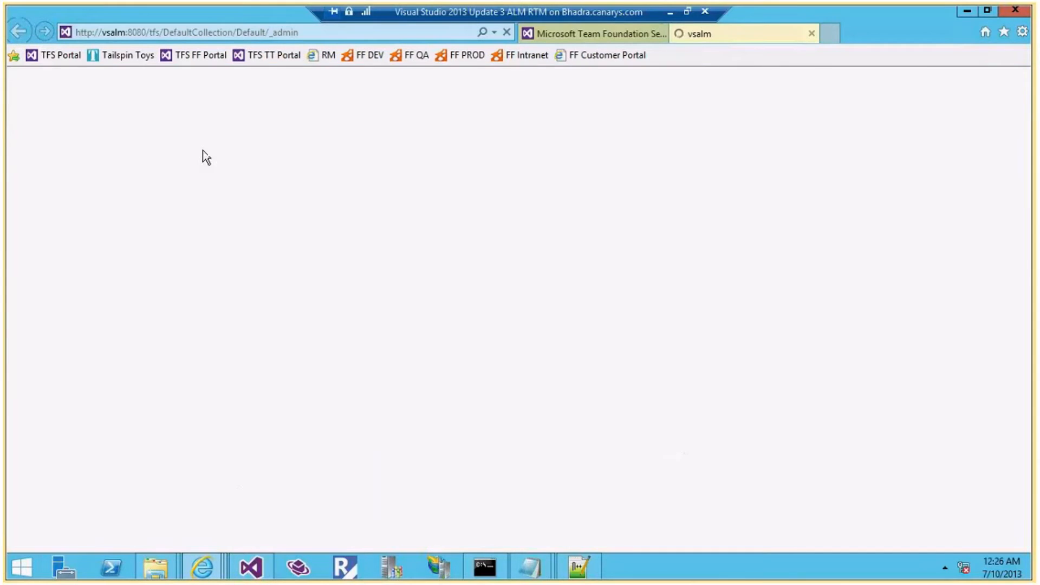
pyautogui.click(235, 105)
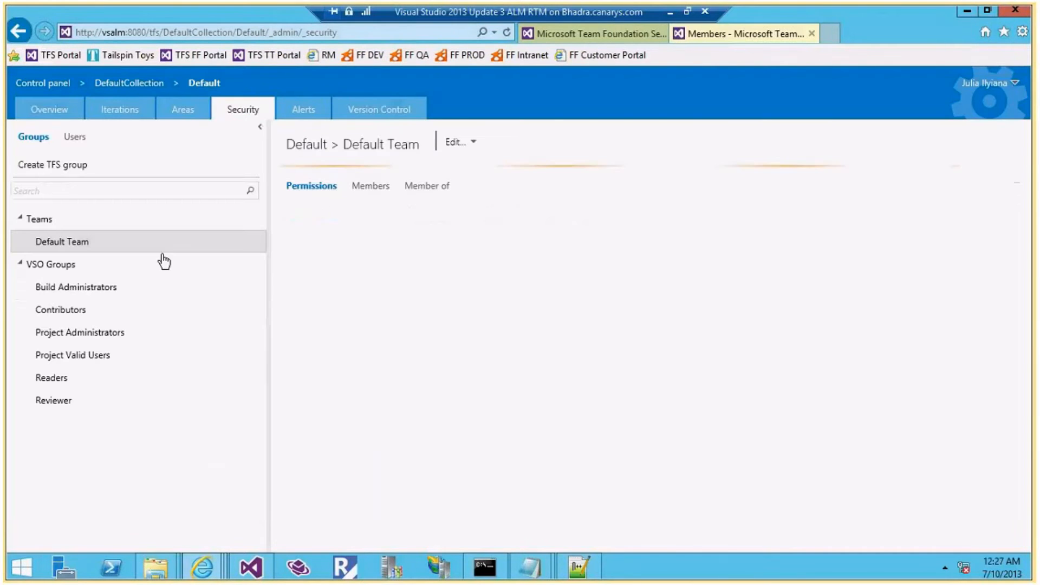
pyautogui.click(66, 403)
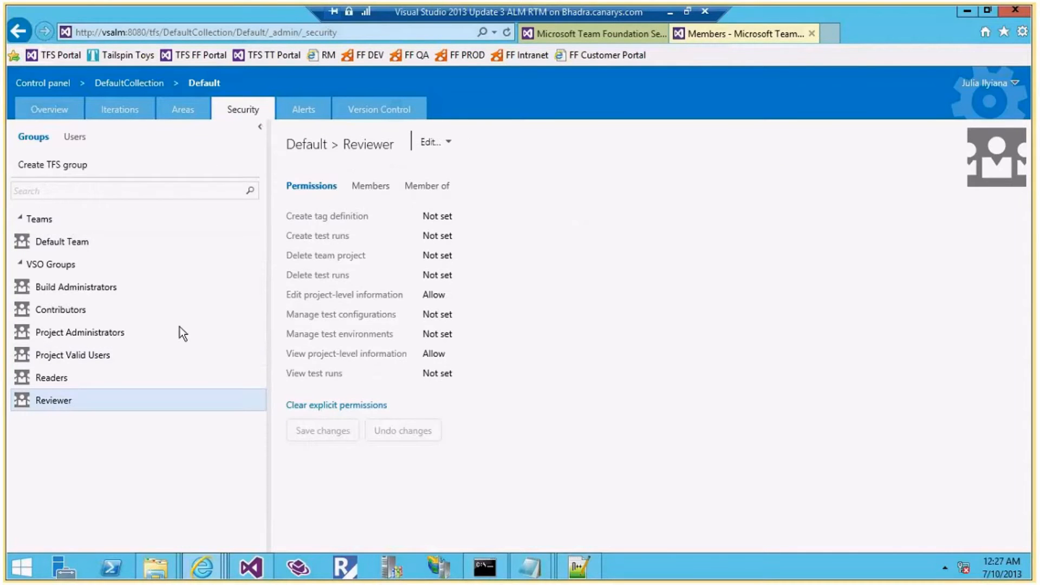
pyautogui.click(370, 186)
pyautogui.click(293, 33)
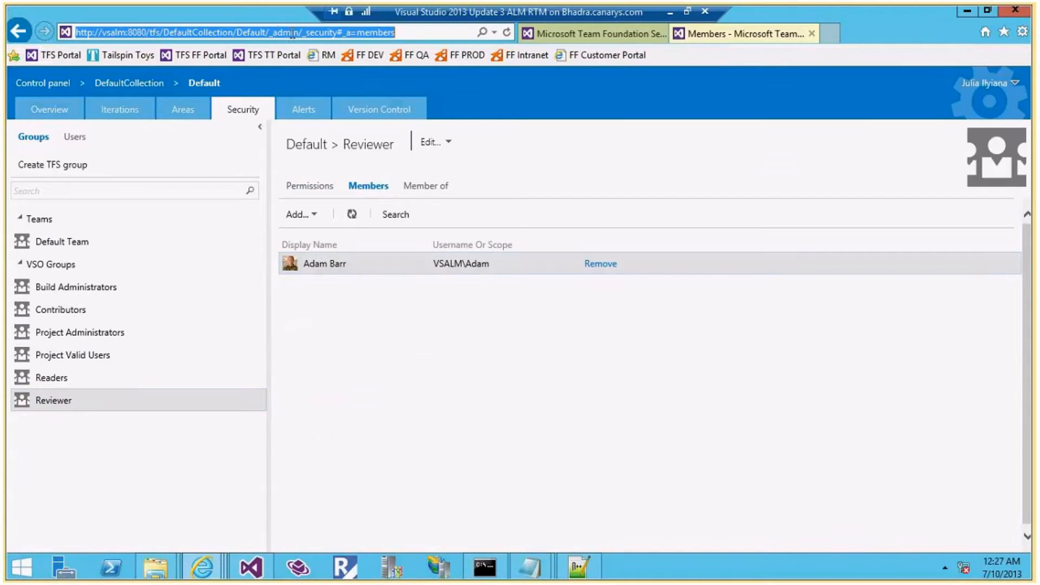
pyautogui.moveTo(270, 32); pyautogui.dragTo(70, 33)
pyautogui.hotkey('ctrl', 'c')
# In the other user's browser, go to the project home address and open work item 8
pyautogui.moveTo(211, 572)
pyautogui.click(420, 490)
pyautogui.click(239, 32)
pyautogui.hotkey('ctrl', 'v')
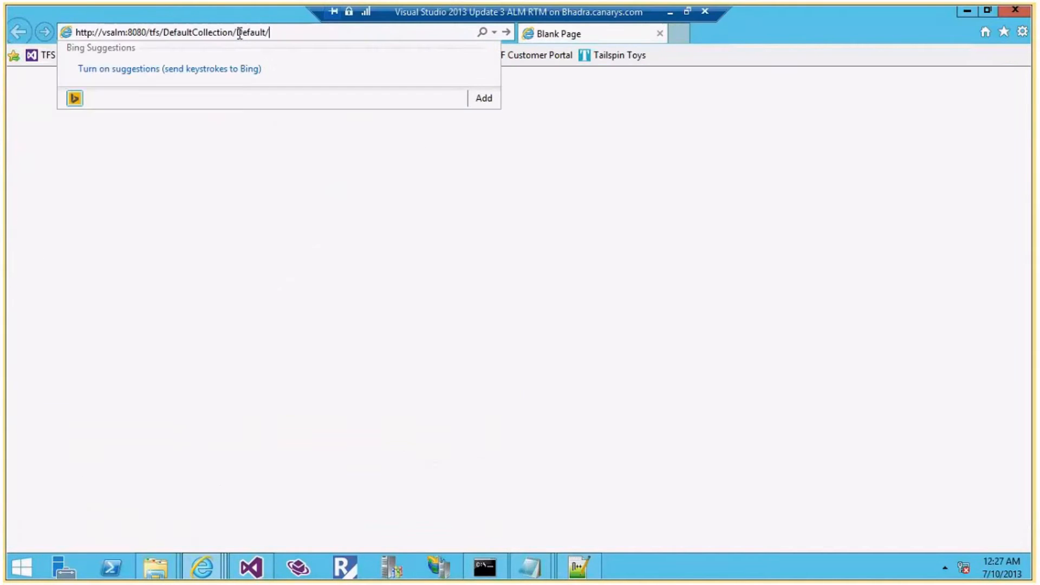
pyautogui.press('Return')
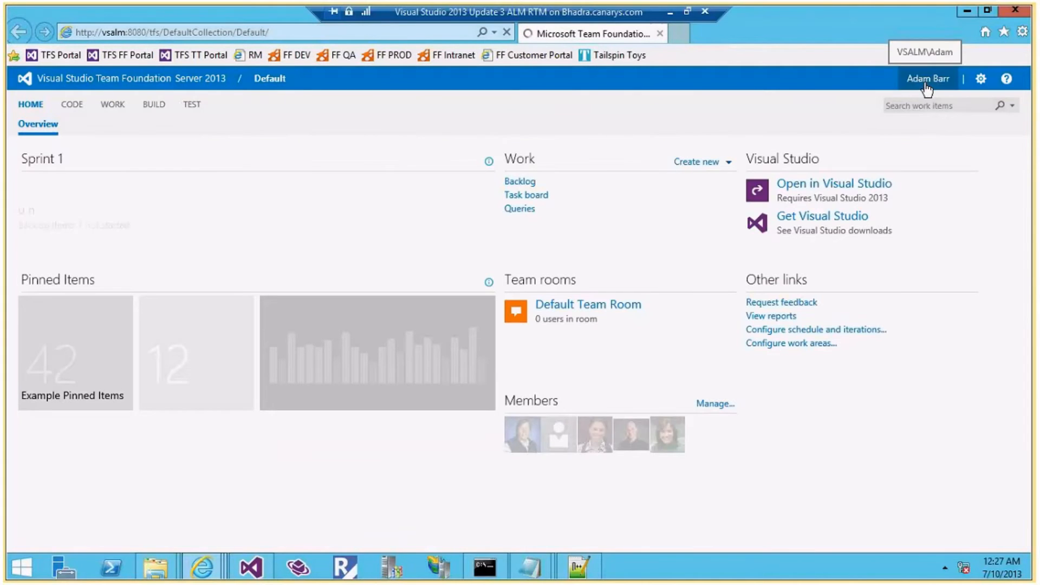
pyautogui.click(896, 103)
pyautogui.write('8')
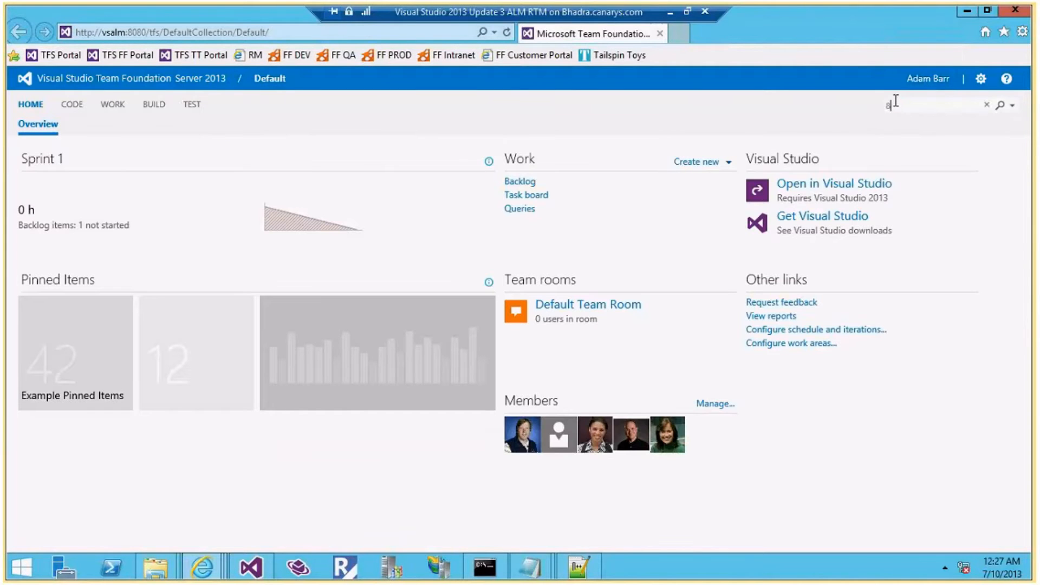
pyautogui.press('Return')
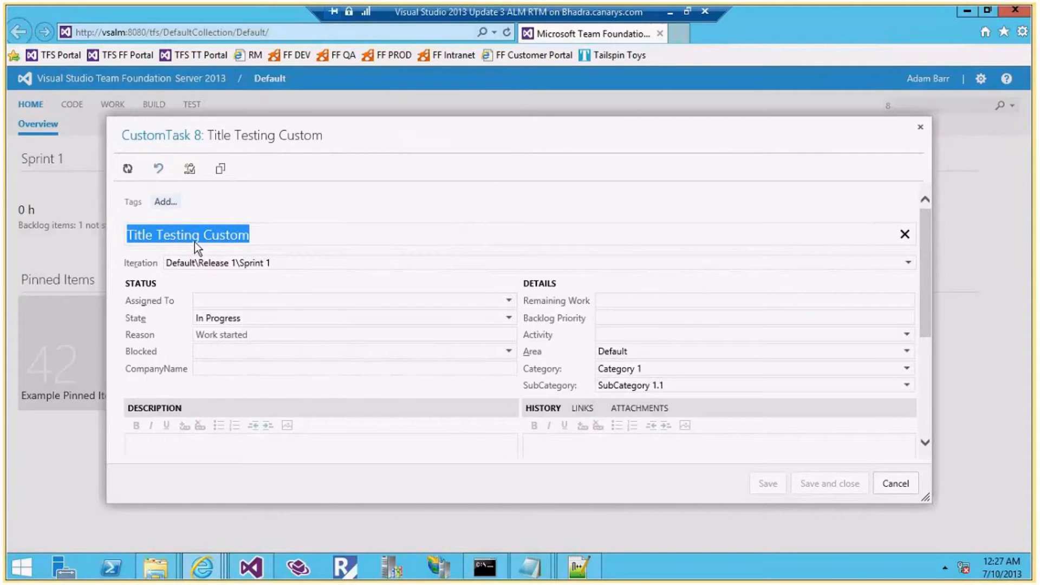
# Change CustomTask 8's State to Review in the browser, then go back to Visual Studio
pyautogui.click(252, 566)
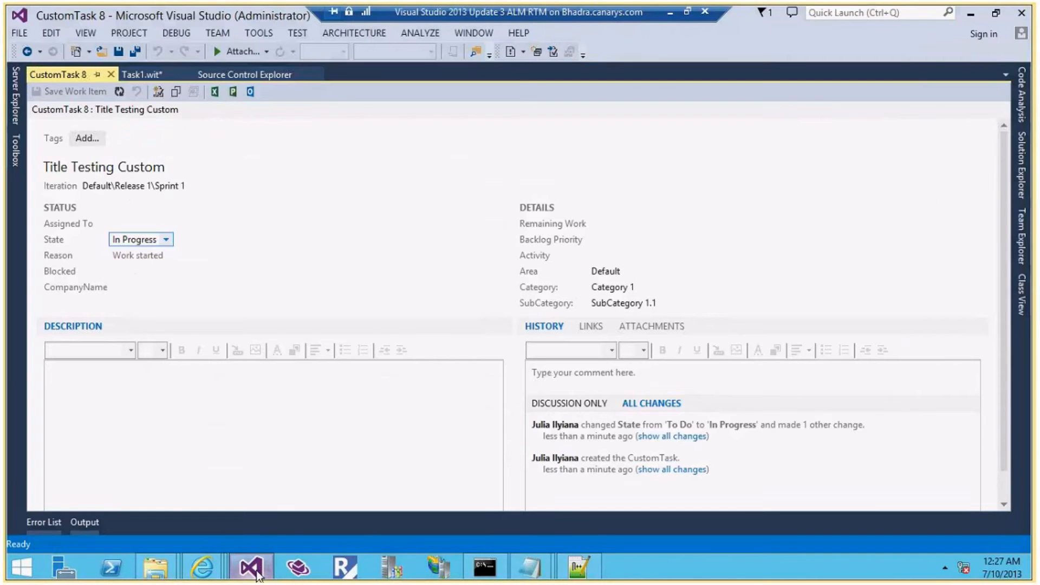
pyautogui.hotkey('alt', 'Tab')
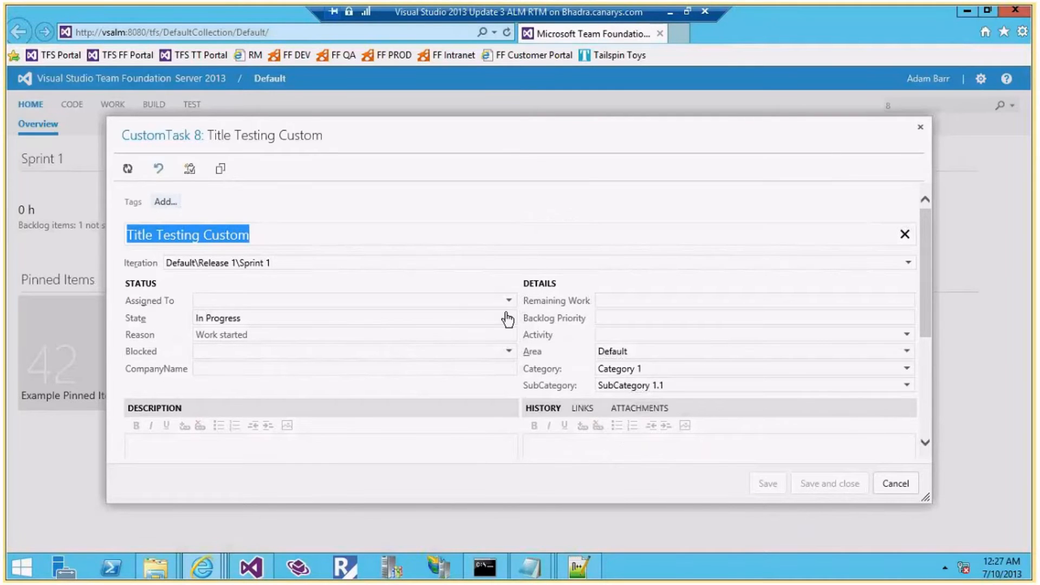
pyautogui.click(510, 321)
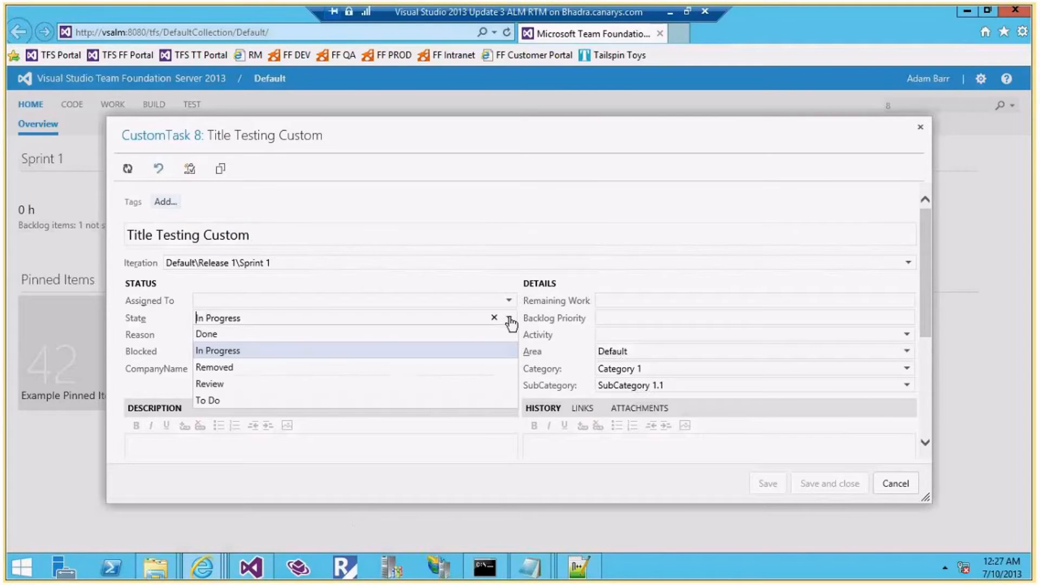
pyautogui.click(231, 385)
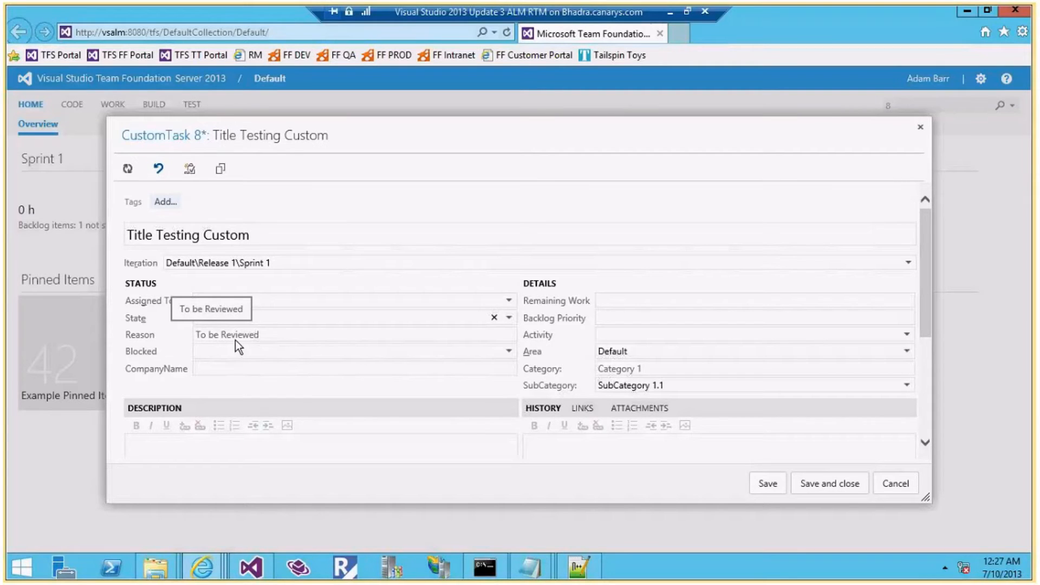
pyautogui.click(250, 574)
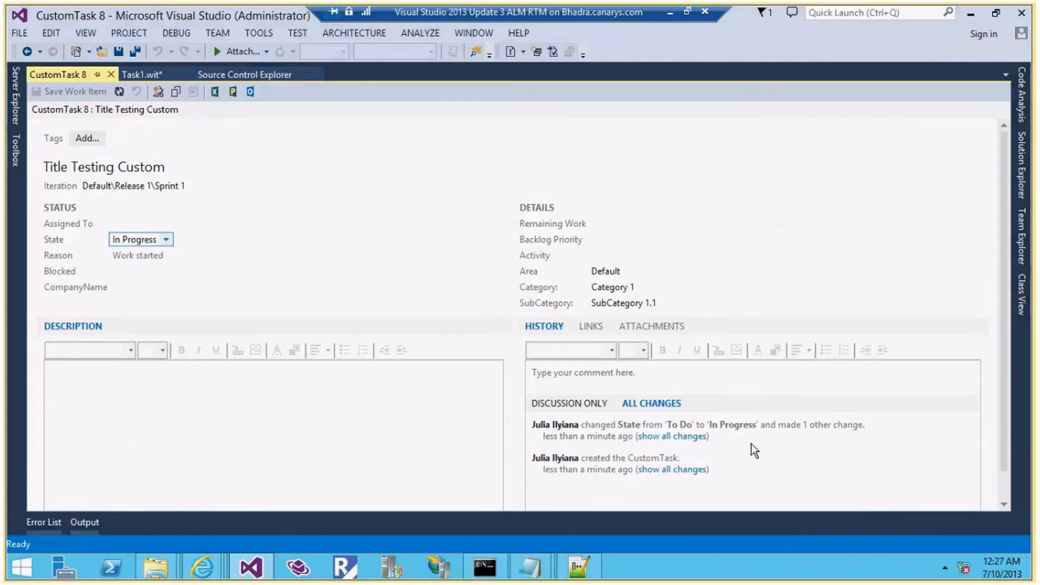
# Confirm Visual Studio's State list for CustomTask 8 offers no Review, then bring the browser forward
pyautogui.click(165, 238)
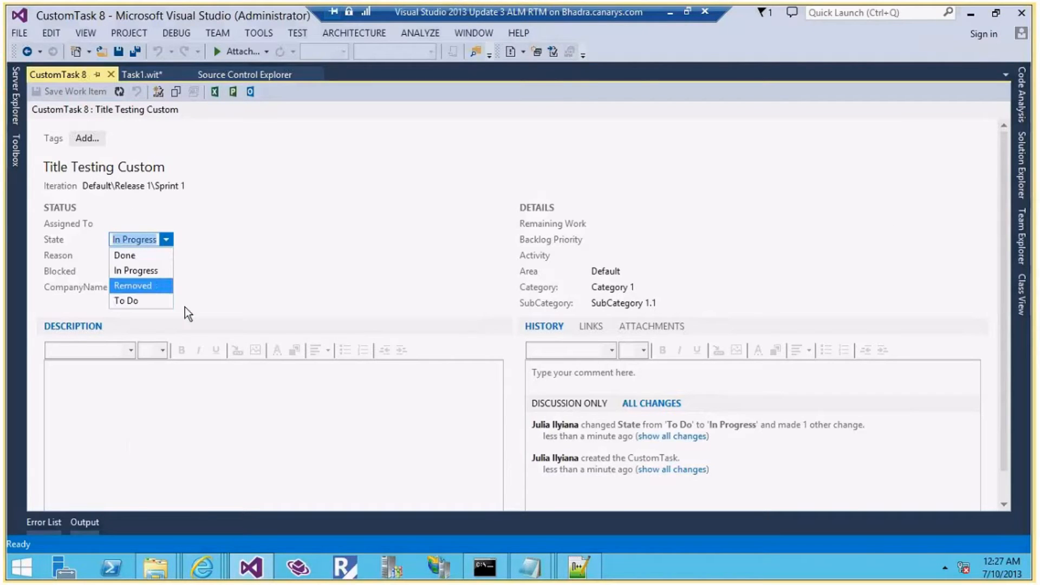
pyautogui.click(245, 230)
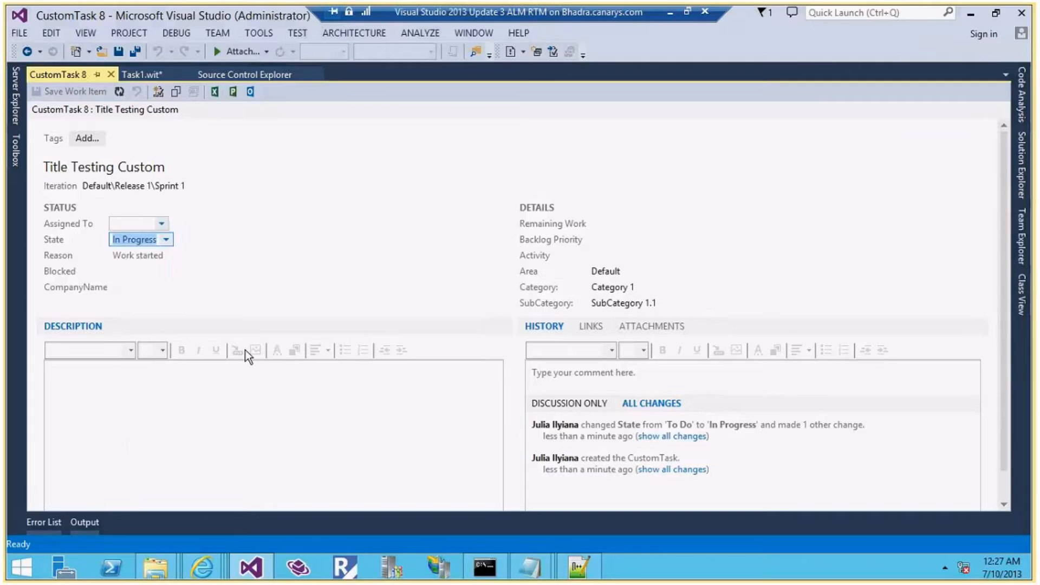
pyautogui.moveTo(222, 551)
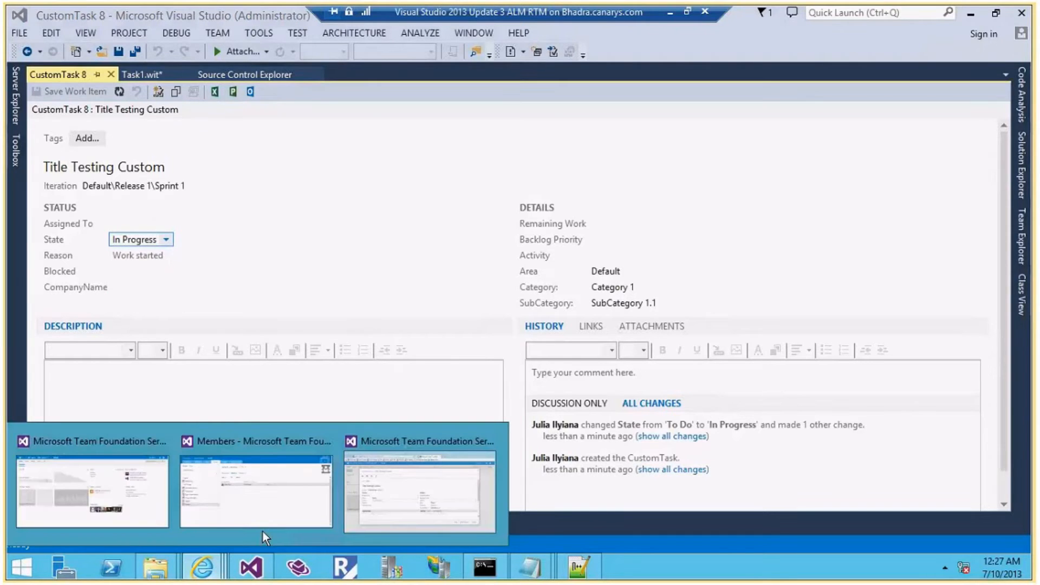
pyautogui.click(262, 531)
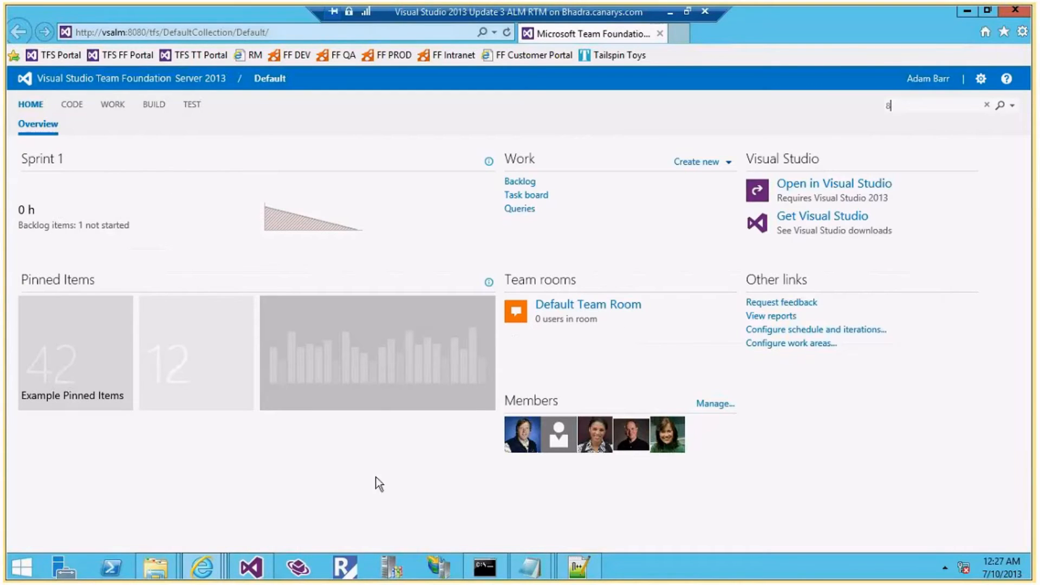
pyautogui.click(251, 567)
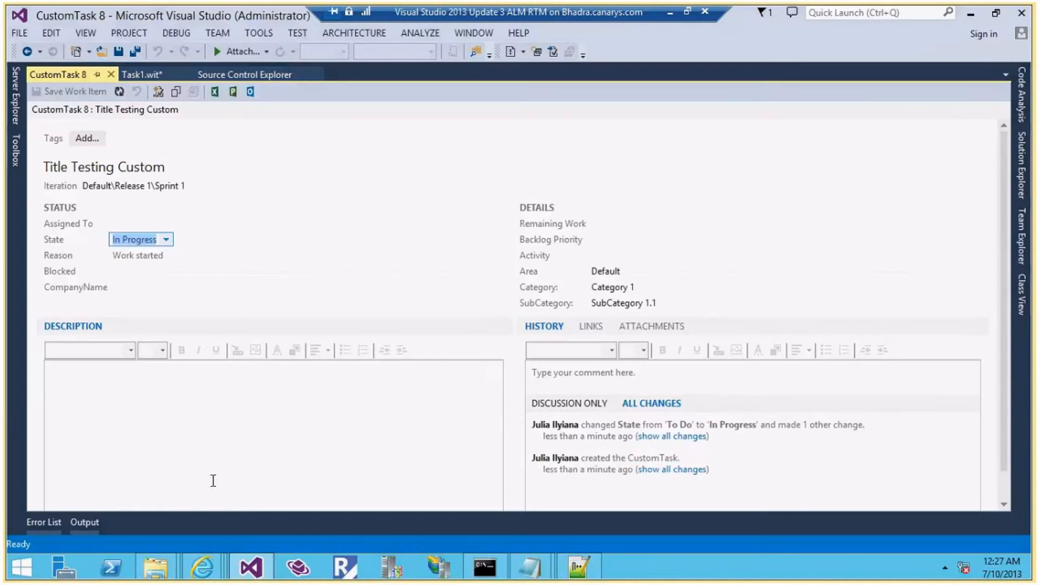
pyautogui.click(250, 566)
# Reopen work item 8 and set its State to Done, ready to fill CompanyName
pyautogui.press('Return')
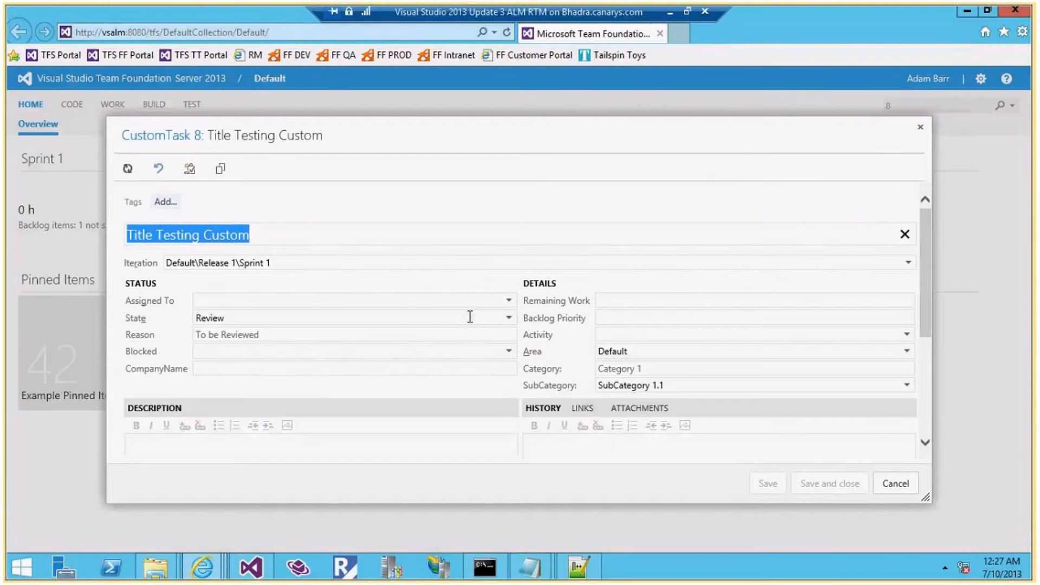
pyautogui.click(469, 317)
pyautogui.click(319, 336)
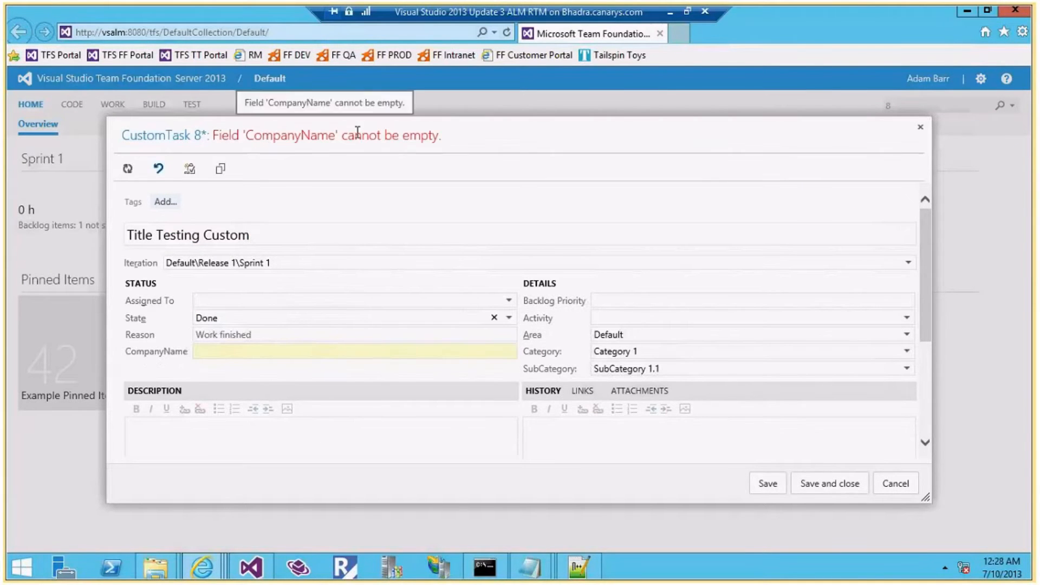
pyautogui.click(214, 352)
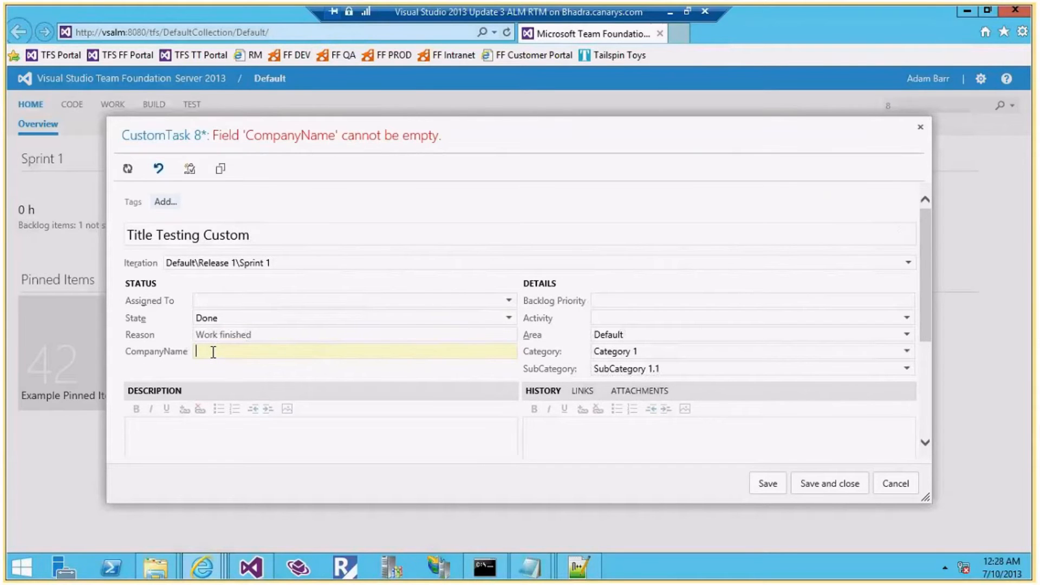
# Highlight the mandatory-field-on-Done requirement line in the customization notes
pyautogui.moveTo(529, 567)
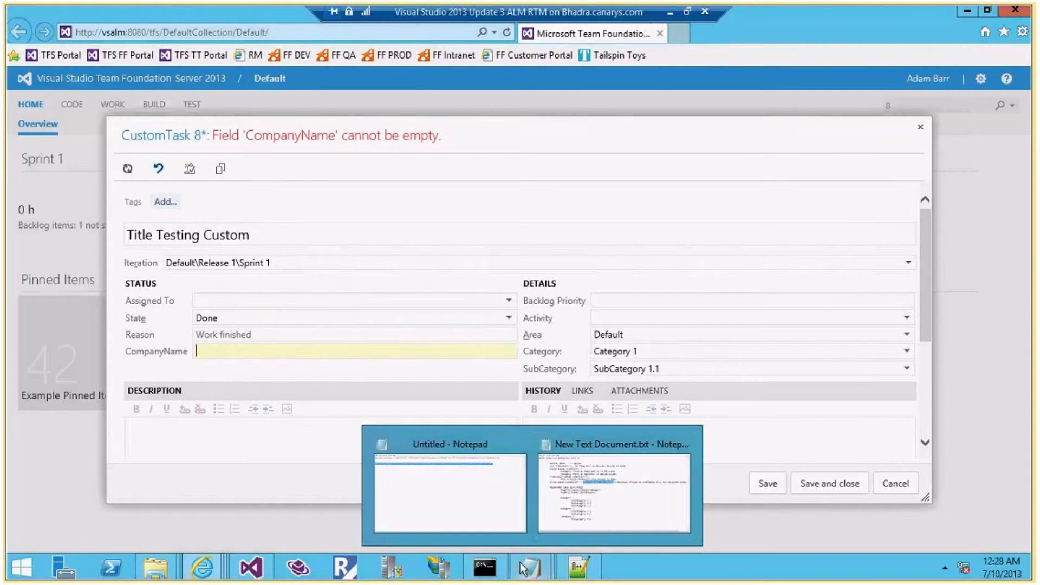
pyautogui.click(554, 489)
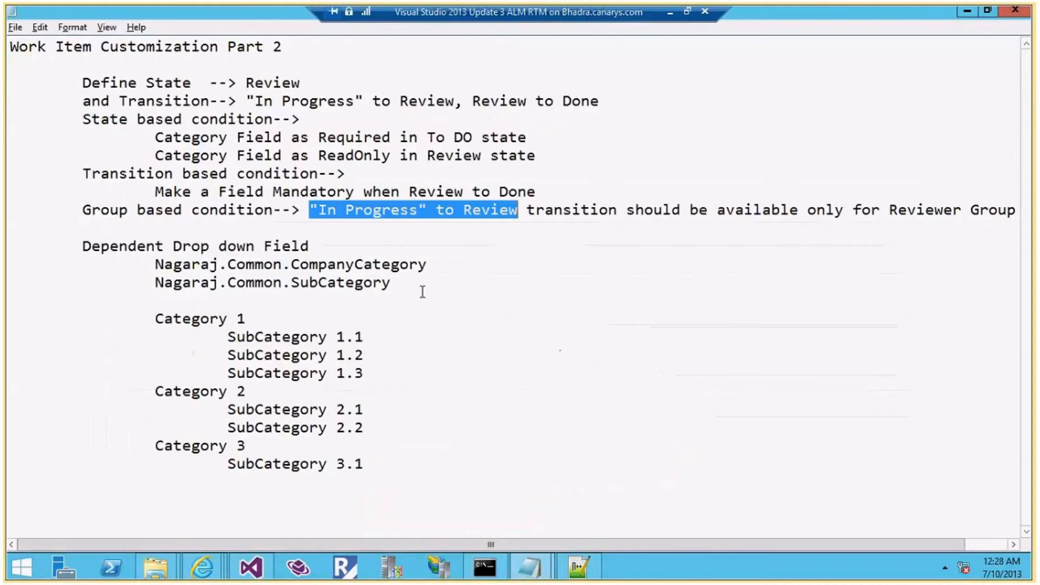
pyautogui.click(382, 189)
pyautogui.moveTo(152, 191); pyautogui.dragTo(526, 194)
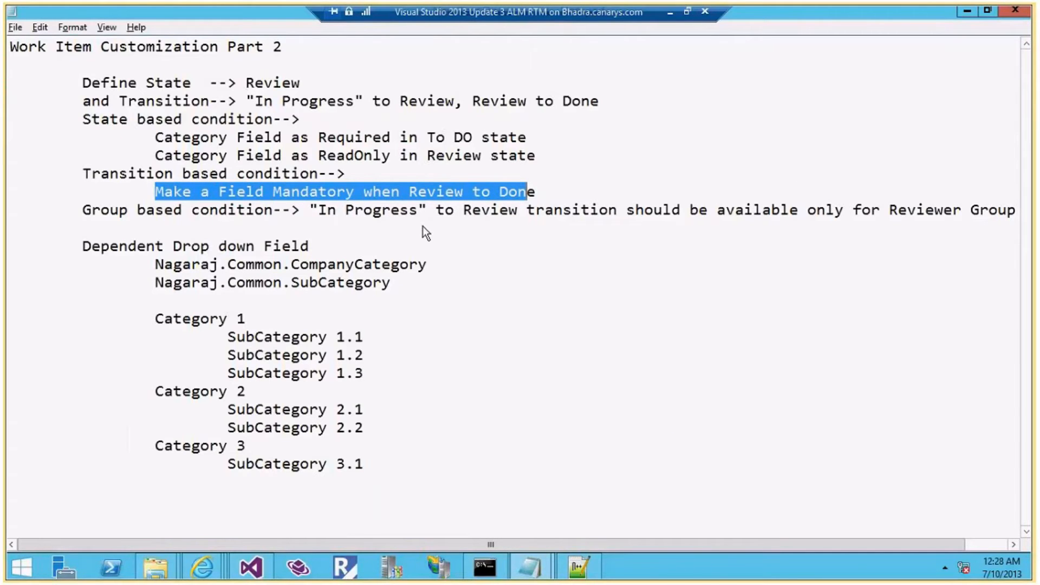
# Enter CompanyName XYZ and save the work item
pyautogui.hotkey('alt', 'Tab')
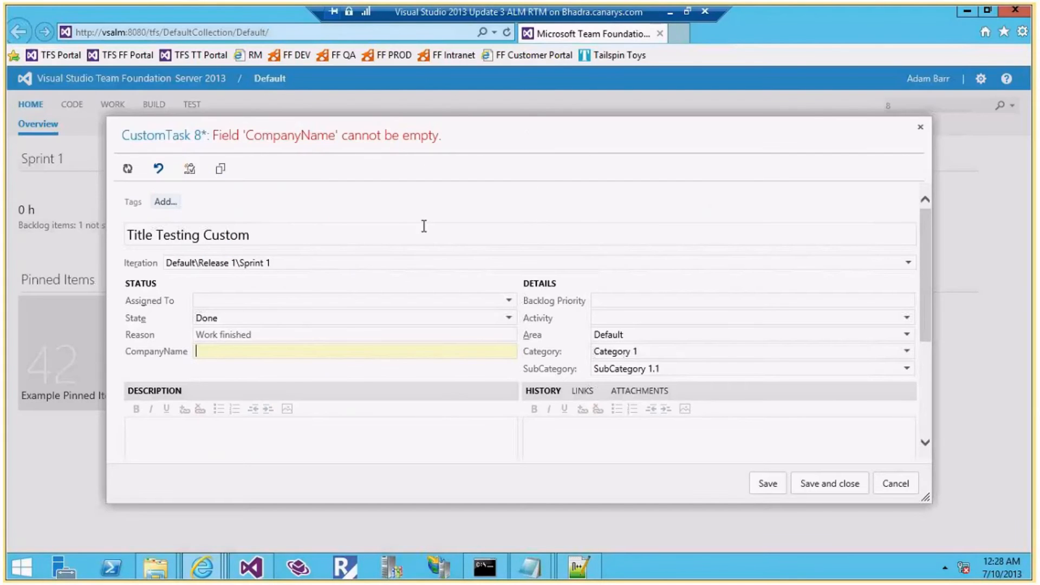
pyautogui.write('X')
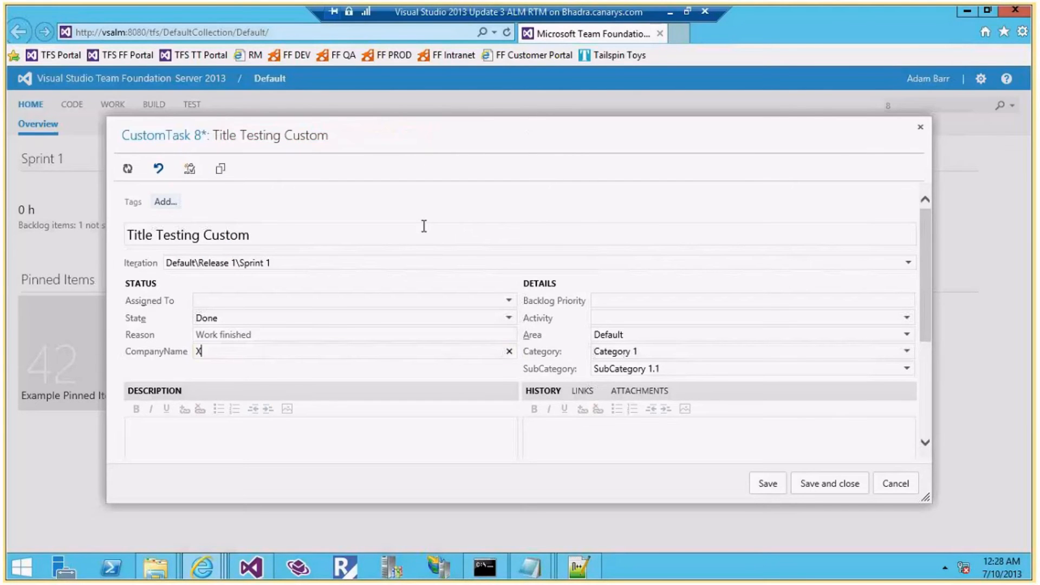
pyautogui.write('YZ')
pyautogui.click(774, 484)
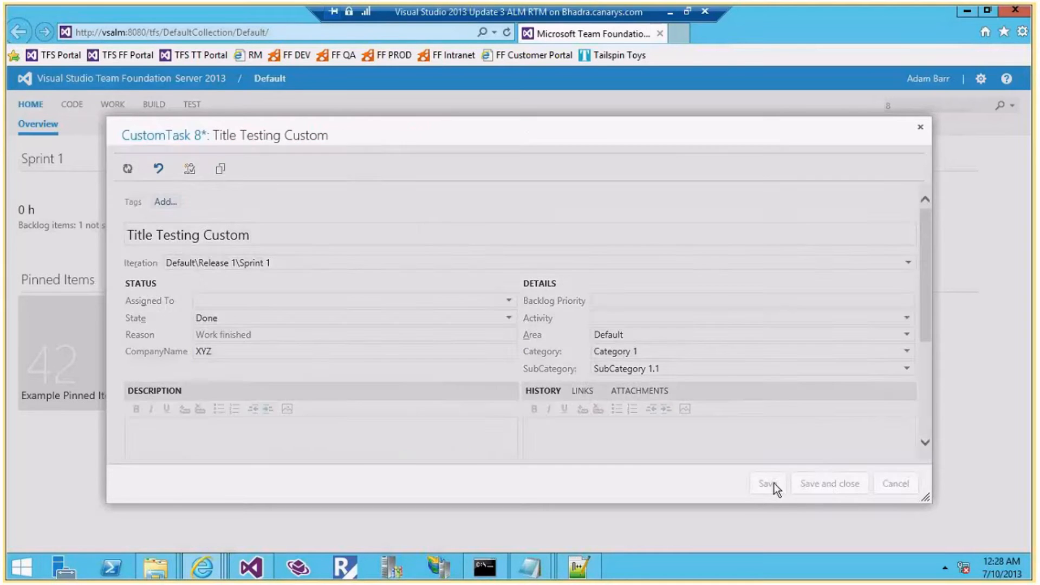
pyautogui.click(891, 483)
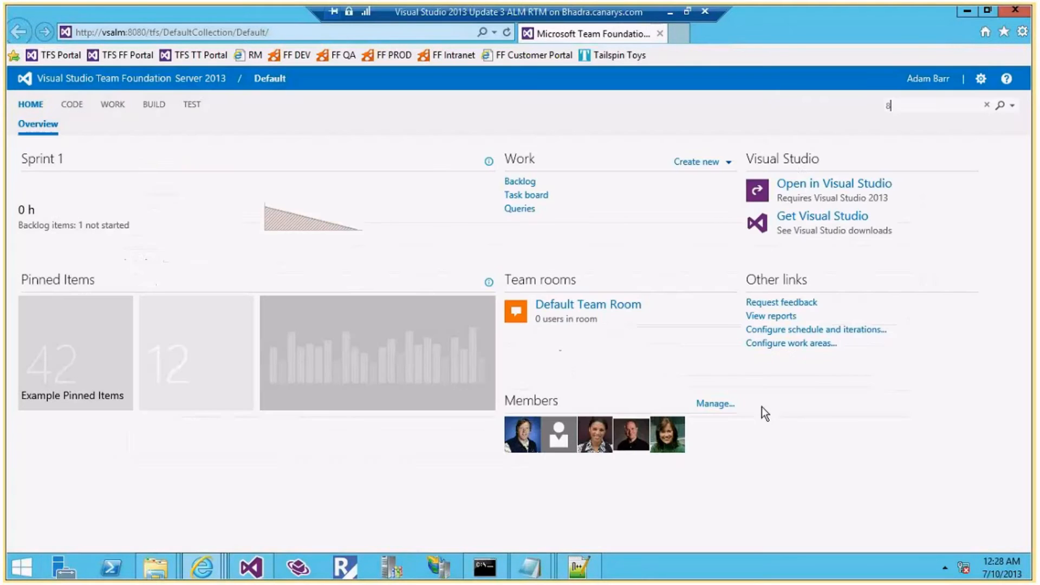
pyautogui.moveTo(538, 567)
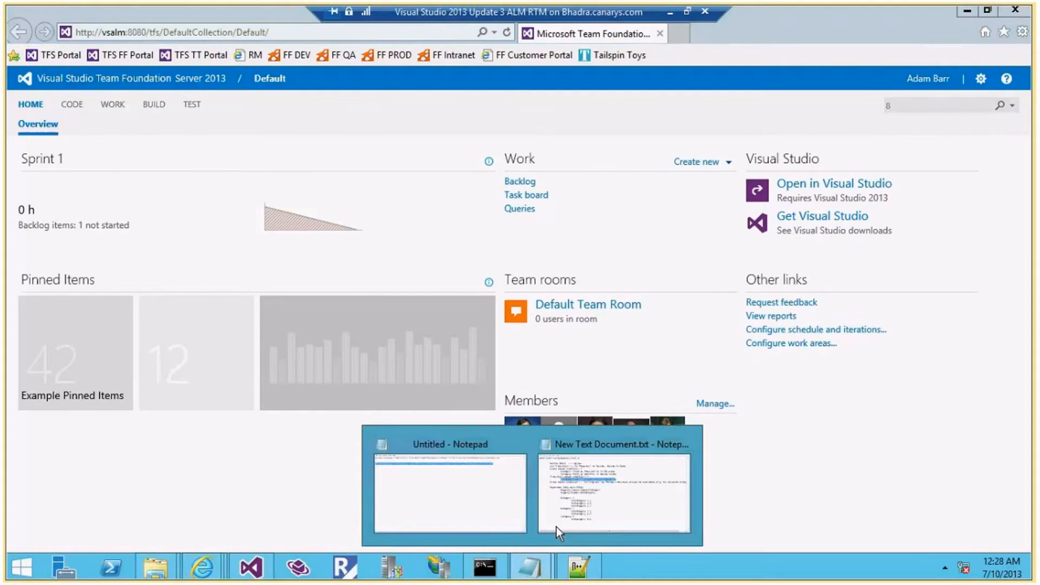
pyautogui.click(557, 526)
pyautogui.click(358, 265)
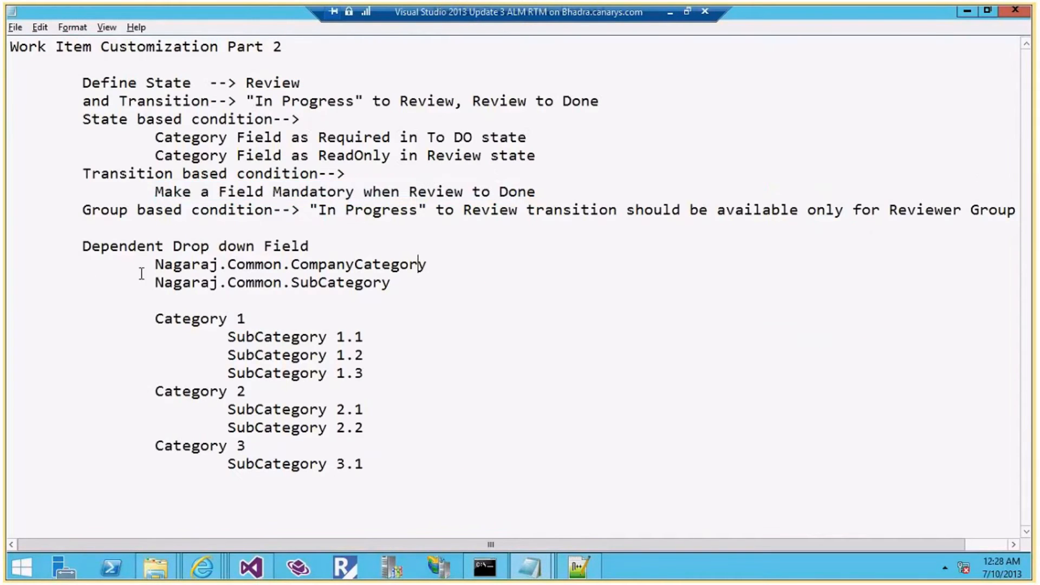
pyautogui.moveTo(82, 244); pyautogui.dragTo(405, 281)
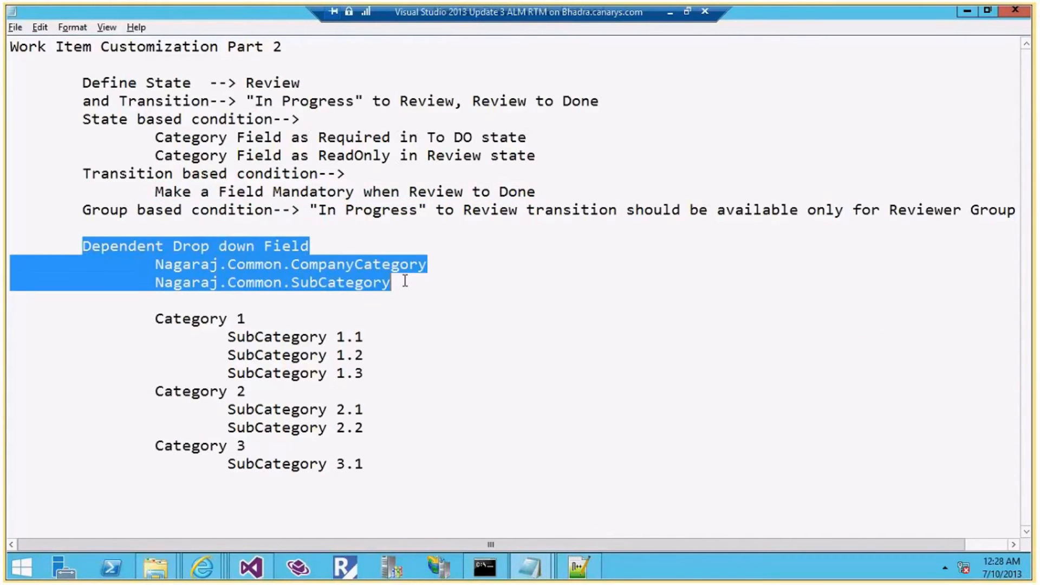
pyautogui.click(405, 281)
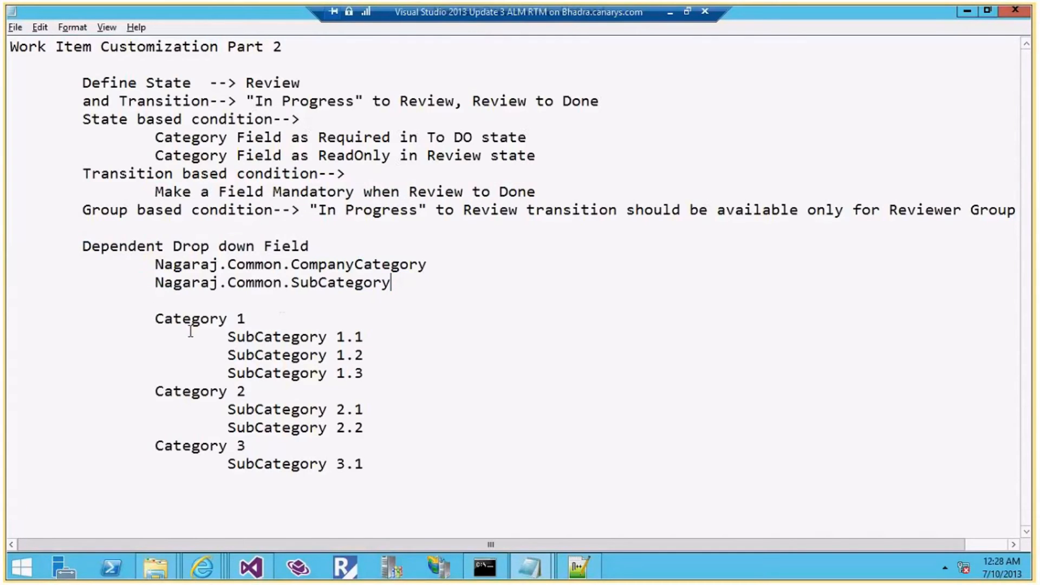
pyautogui.moveTo(164, 318); pyautogui.dragTo(392, 372)
pyautogui.click(393, 370)
pyautogui.click(88, 83)
pyautogui.moveTo(132, 86); pyautogui.dragTo(304, 87)
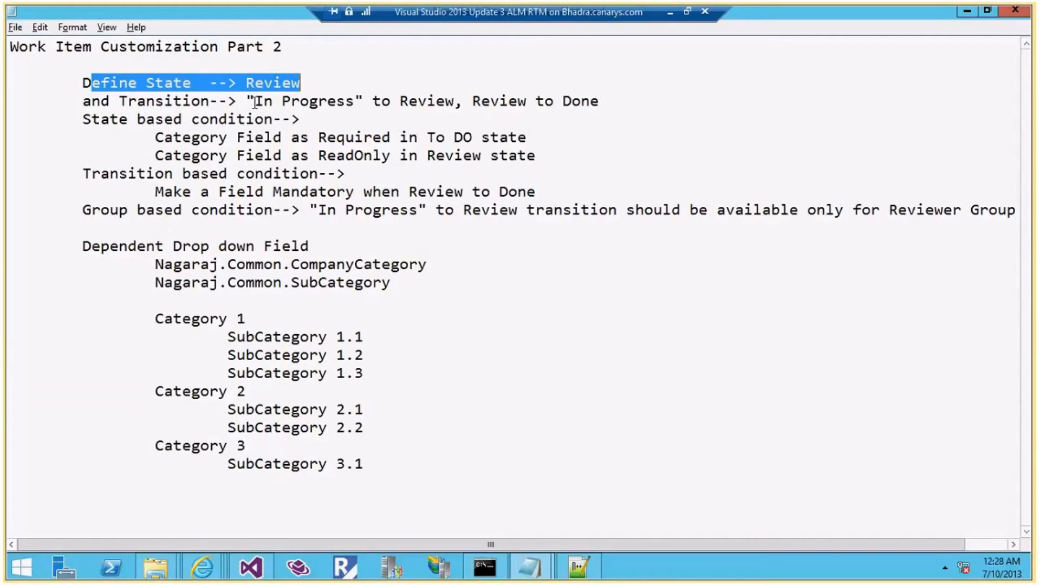
pyautogui.moveTo(249, 102); pyautogui.dragTo(590, 102)
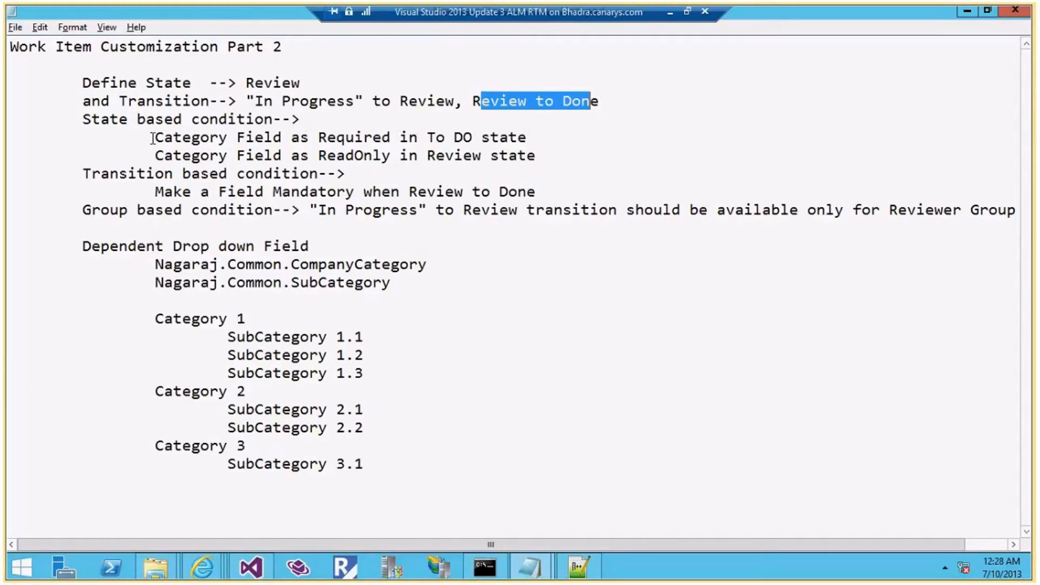
pyautogui.moveTo(153, 139); pyautogui.dragTo(528, 141)
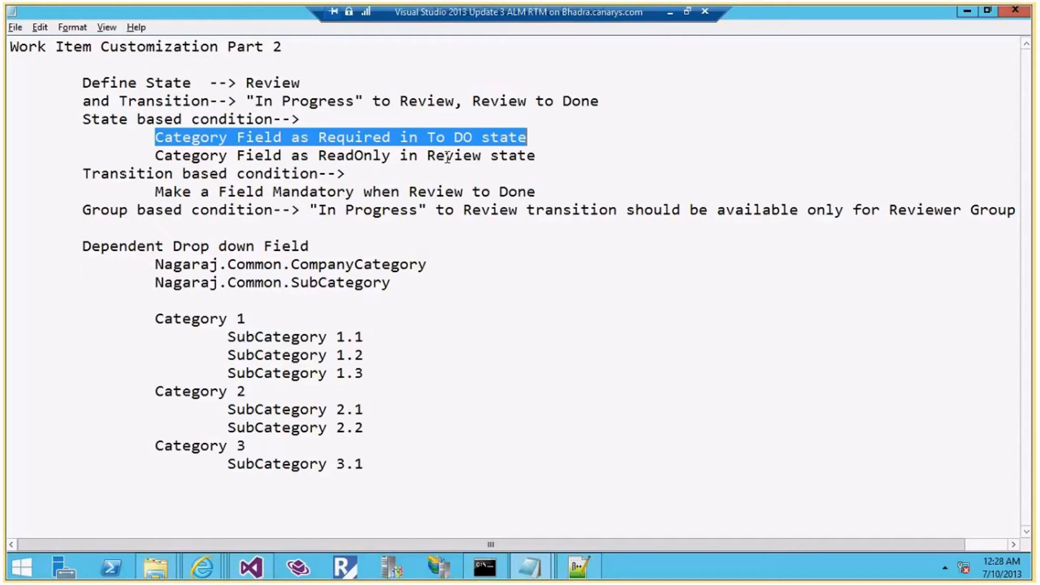
pyautogui.moveTo(154, 156); pyautogui.dragTo(538, 159)
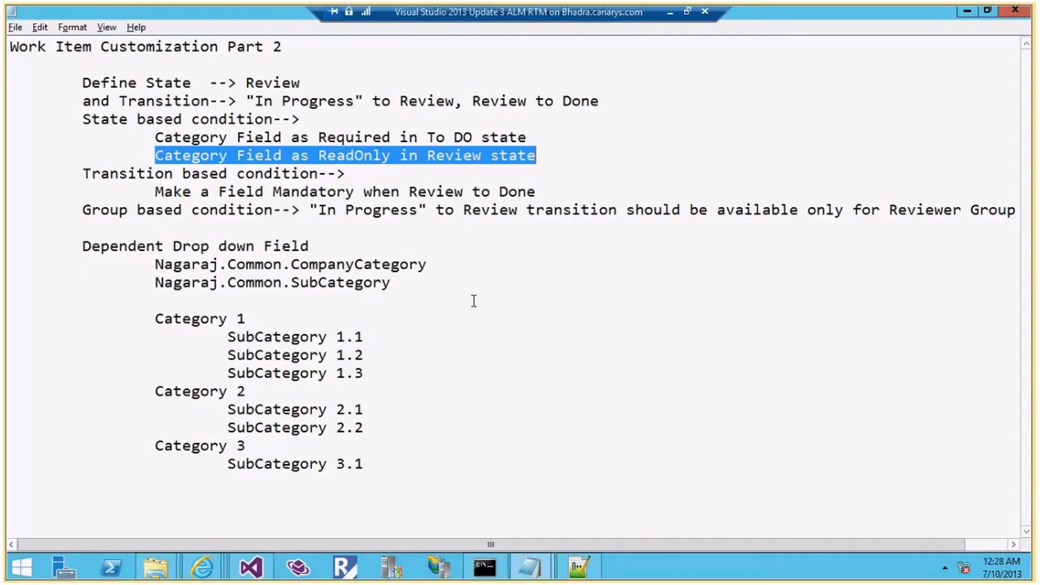
pyautogui.moveTo(256, 569)
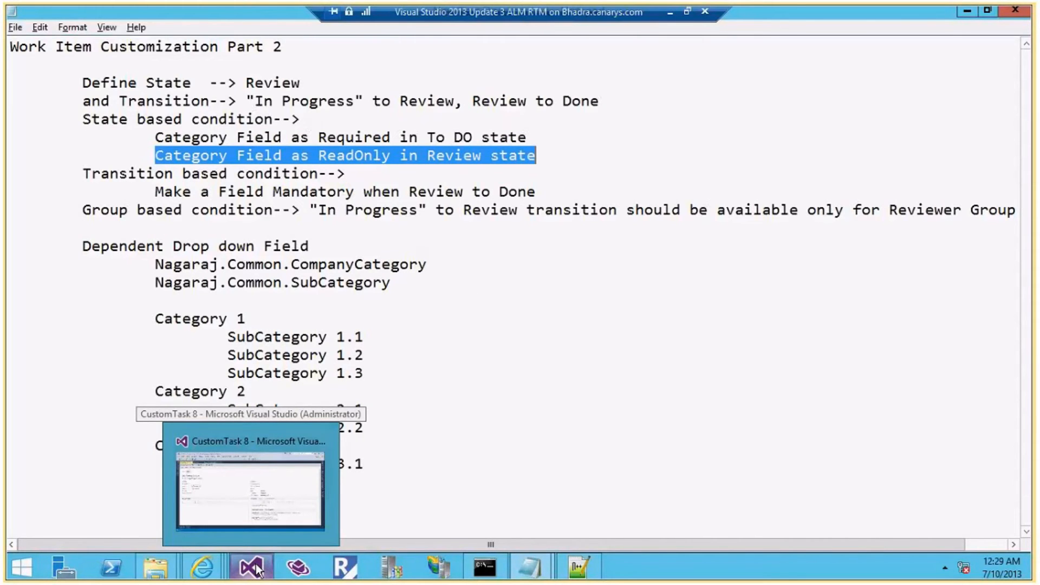
# Reopen CustomTask 8 in the browser and change its State from Done to In Progress
pyautogui.click(254, 512)
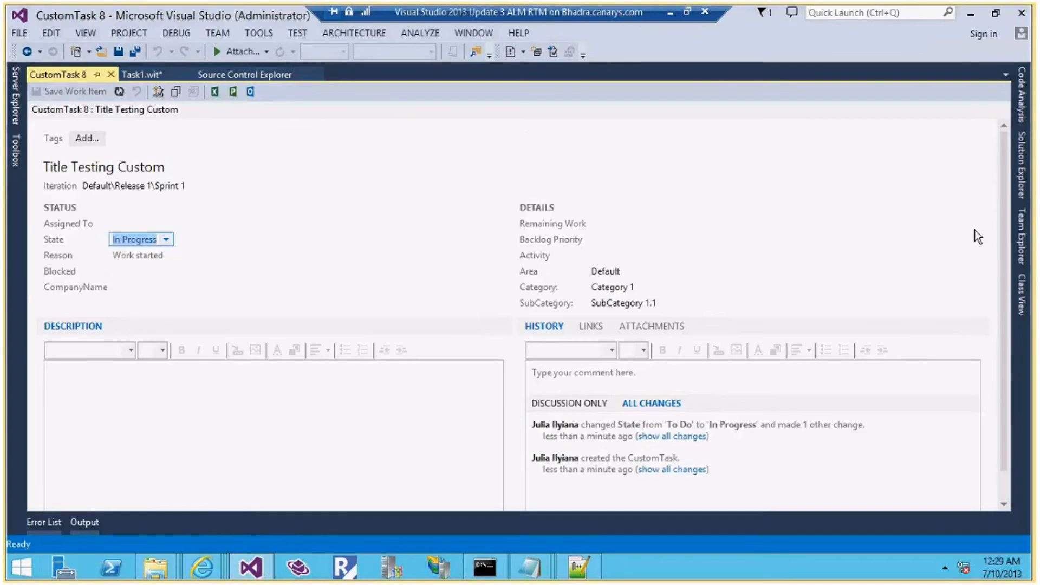
pyautogui.hotkey('alt', 'Tab')
pyautogui.moveTo(202, 568)
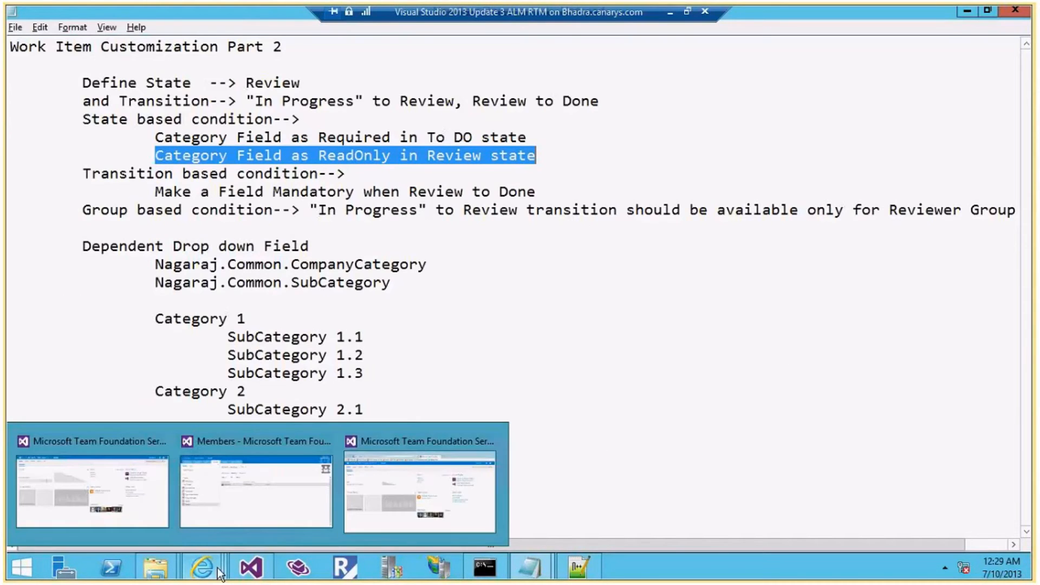
pyautogui.click(448, 487)
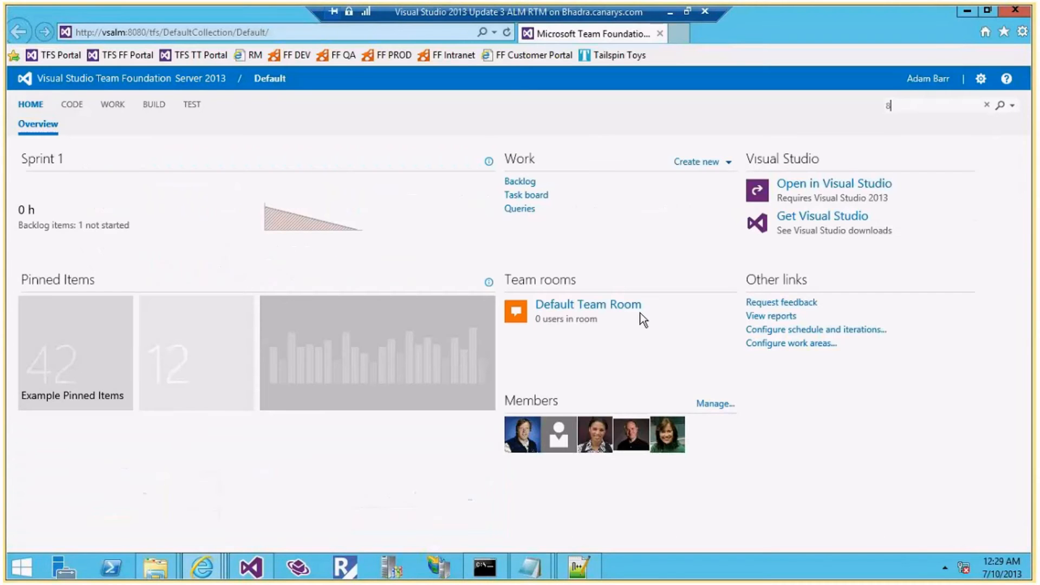
pyautogui.press('Return')
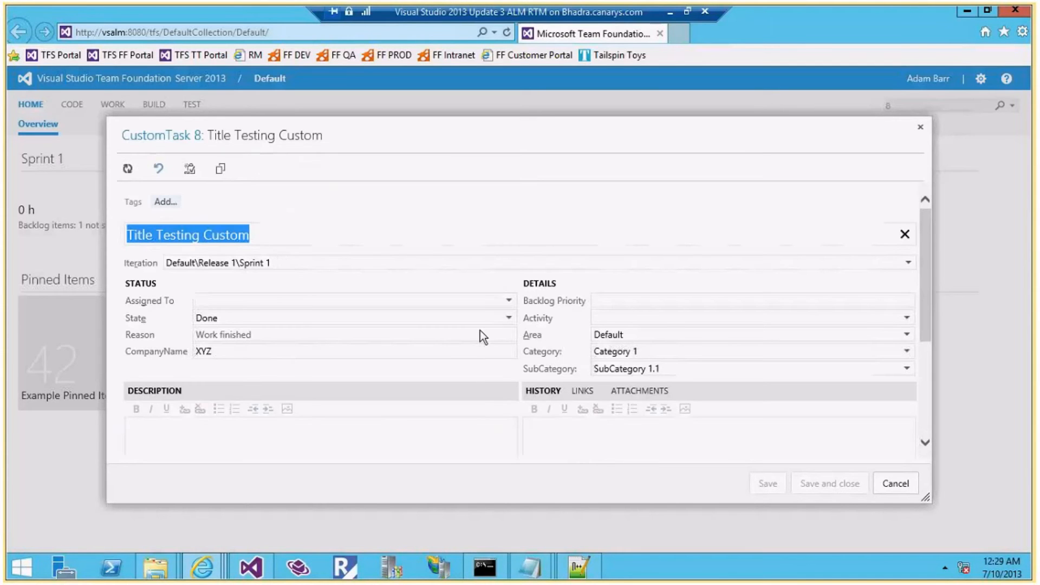
pyautogui.click(508, 318)
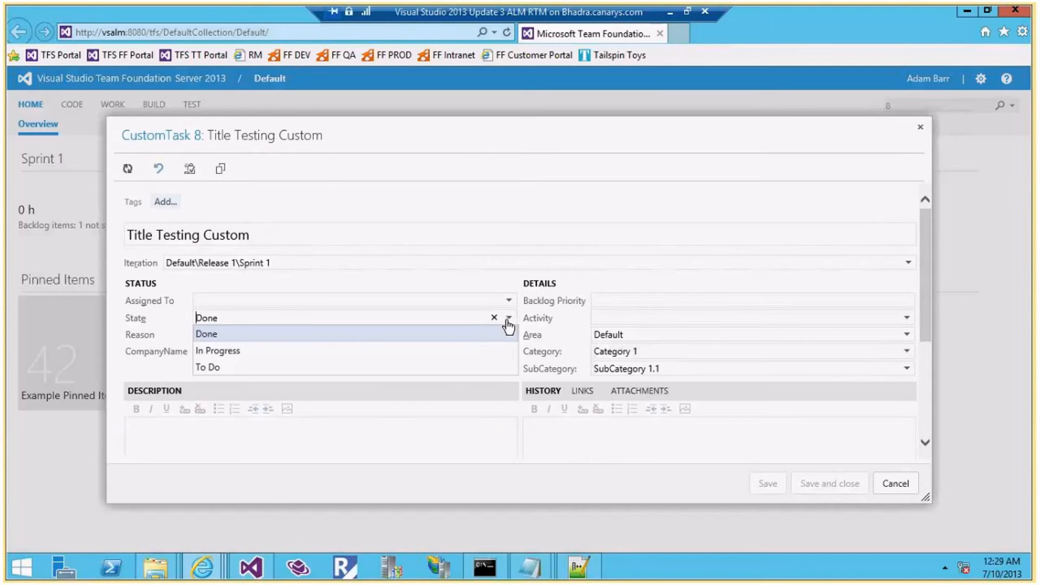
pyautogui.click(327, 351)
# Dismiss the invalid Remaining Work warning, set Remaining Work to 5, and save
pyautogui.click(767, 483)
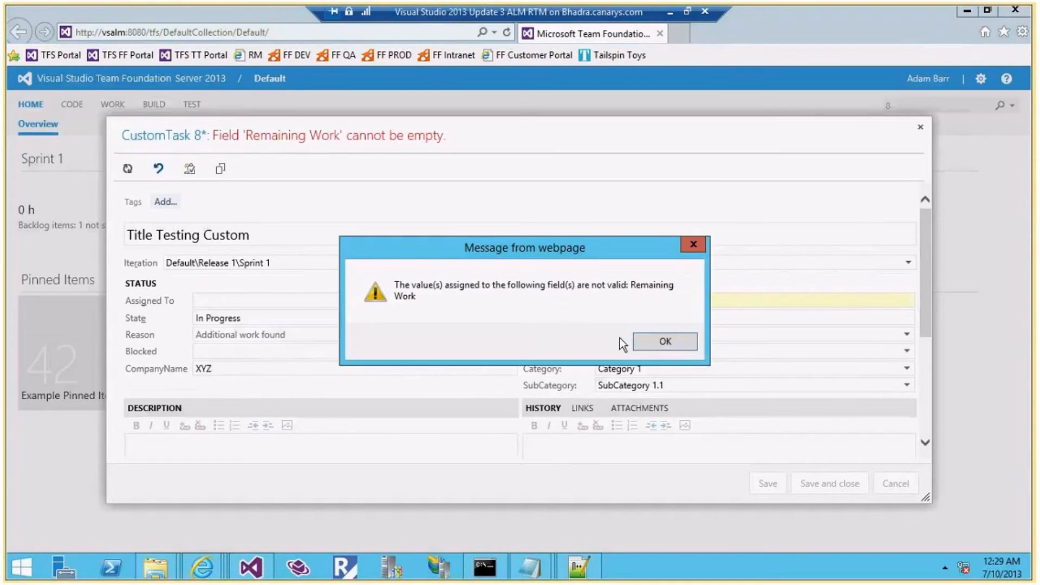
pyautogui.click(652, 341)
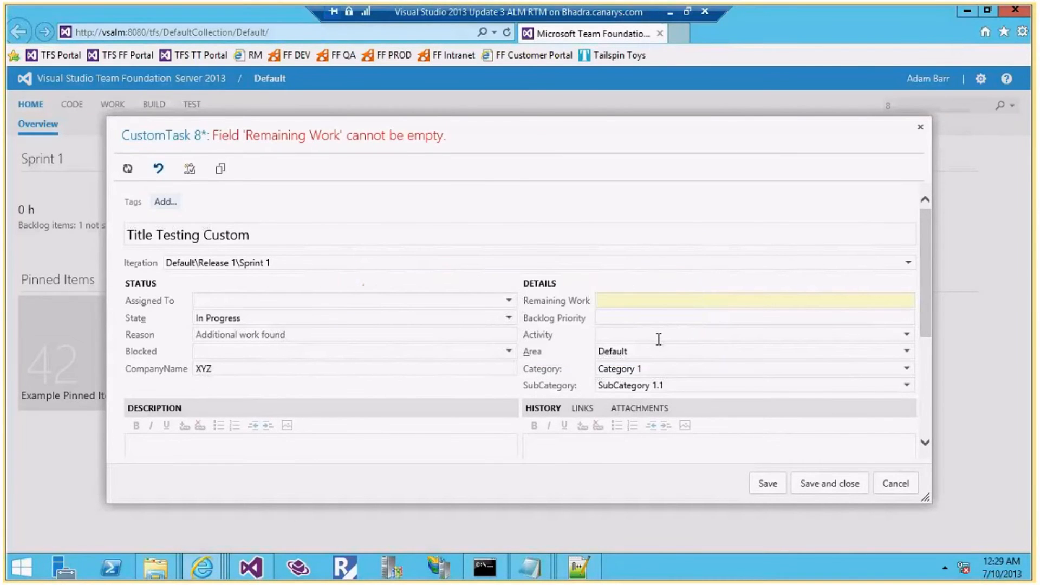
pyautogui.click(631, 296)
pyautogui.write('5')
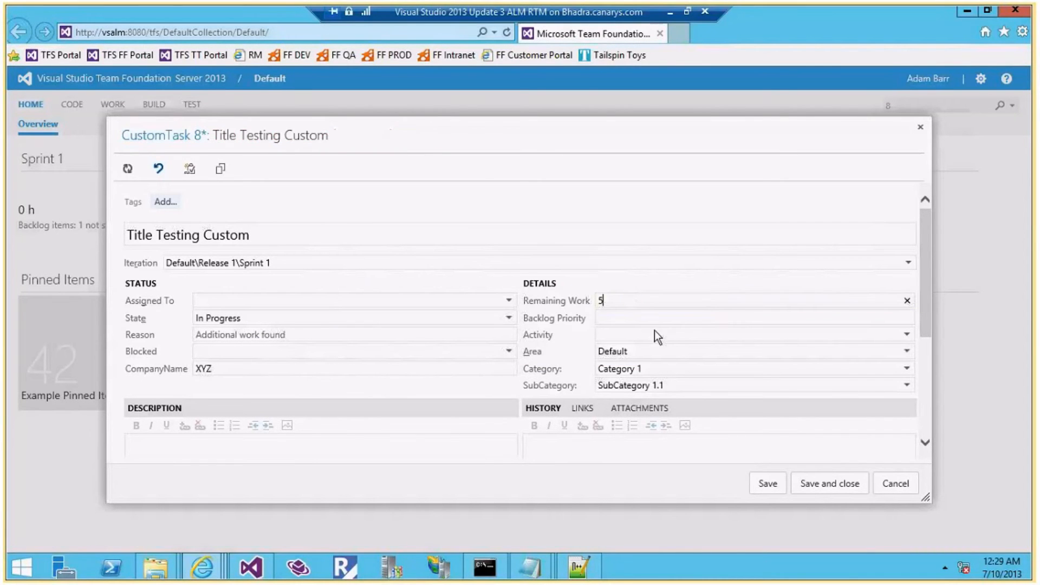
pyautogui.click(766, 485)
# Check that the State list now includes Review and Category stays Category 1
pyautogui.click(508, 317)
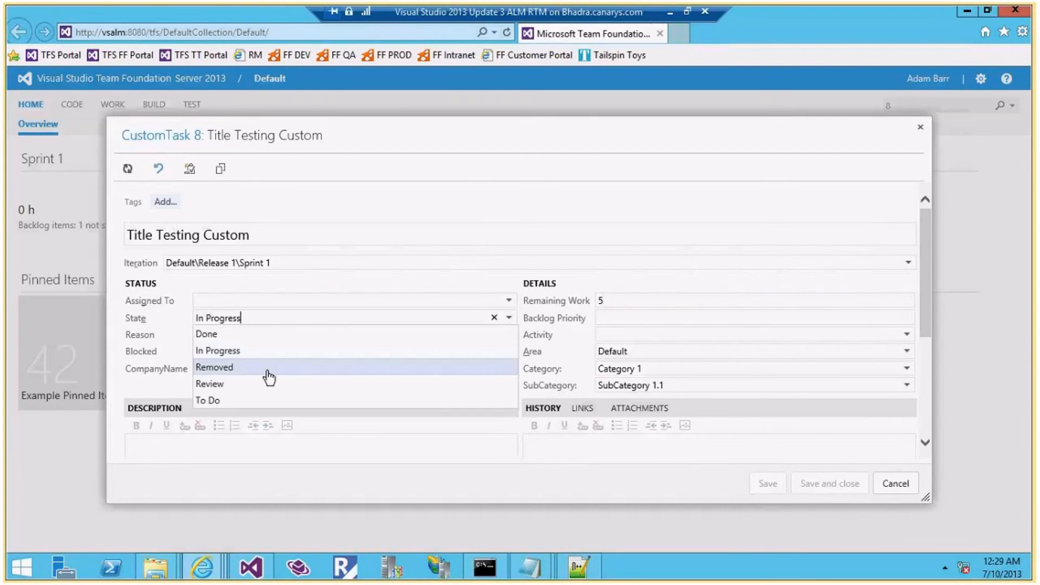
pyautogui.click(562, 369)
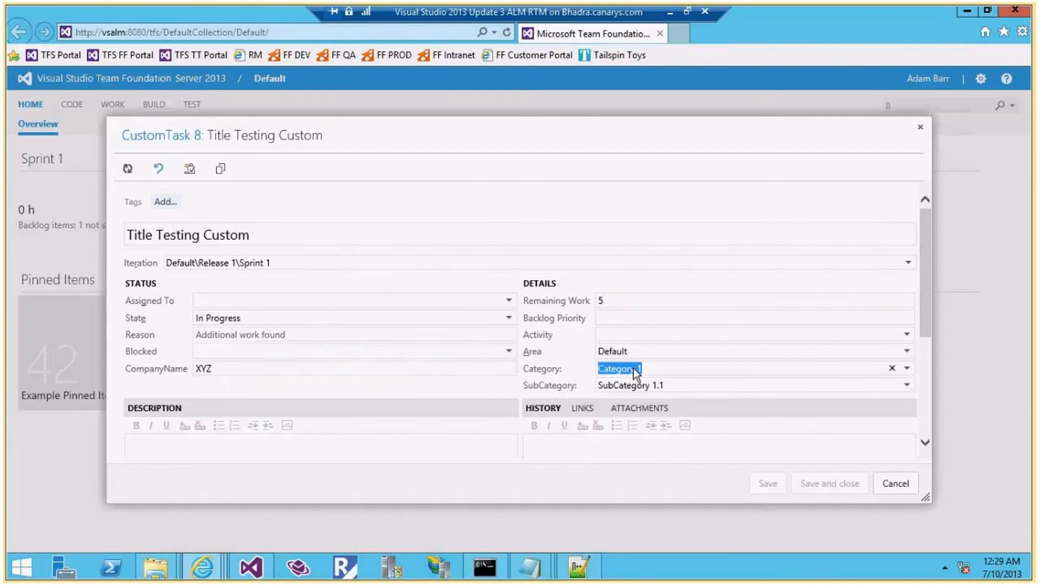
pyautogui.click(905, 369)
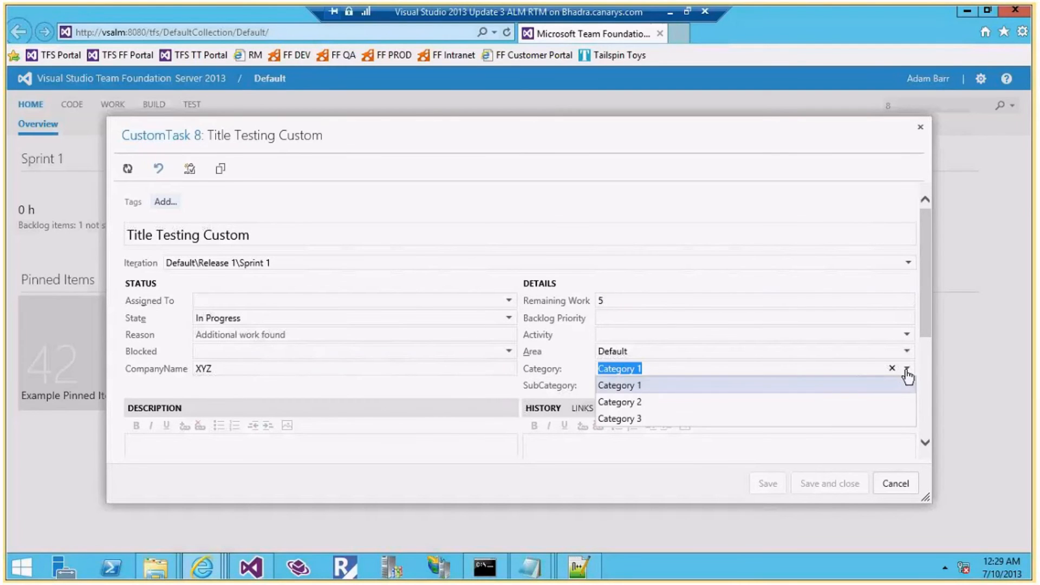
pyautogui.click(907, 371)
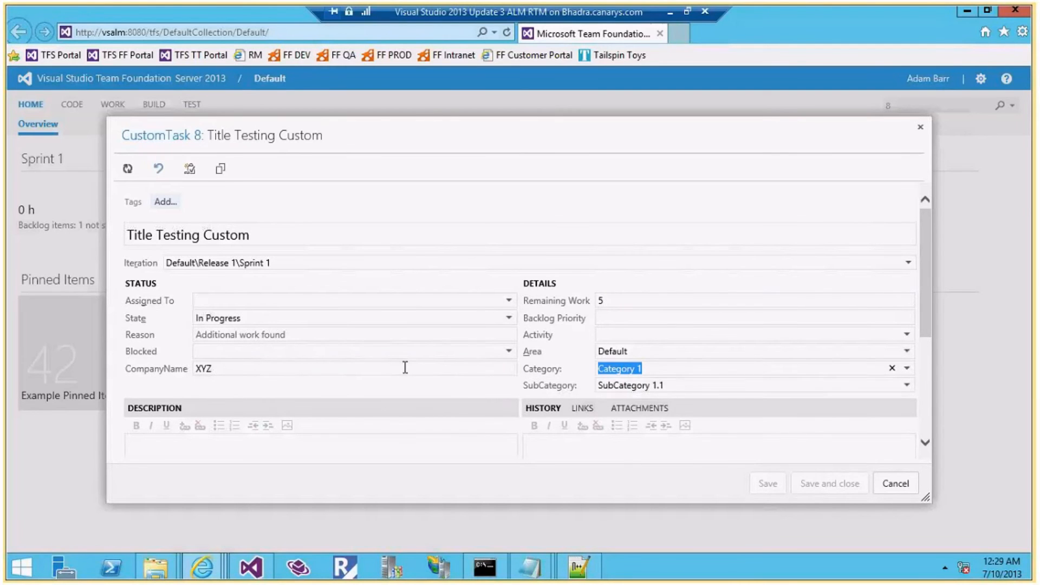
# Move the task to Review and verify the Category field is read-only
pyautogui.click(509, 317)
pyautogui.click(509, 317)
pyautogui.click(210, 383)
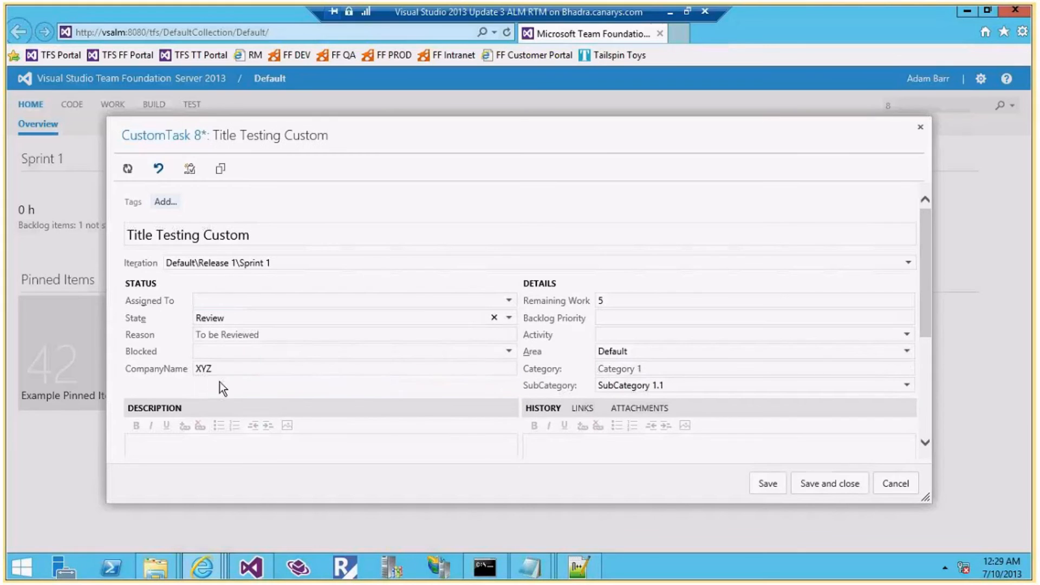
pyautogui.click(618, 365)
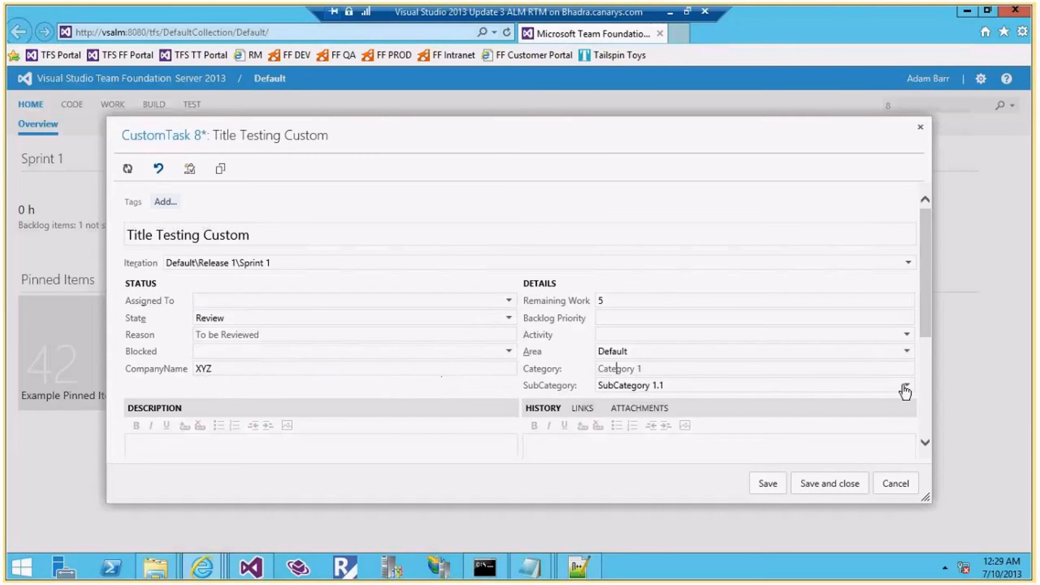
pyautogui.doubleClick(875, 362)
pyautogui.click(648, 365)
# Highlight the Category ReadOnly in Review note, then save CustomTask 8 in Review
pyautogui.moveTo(529, 567)
pyautogui.click(574, 509)
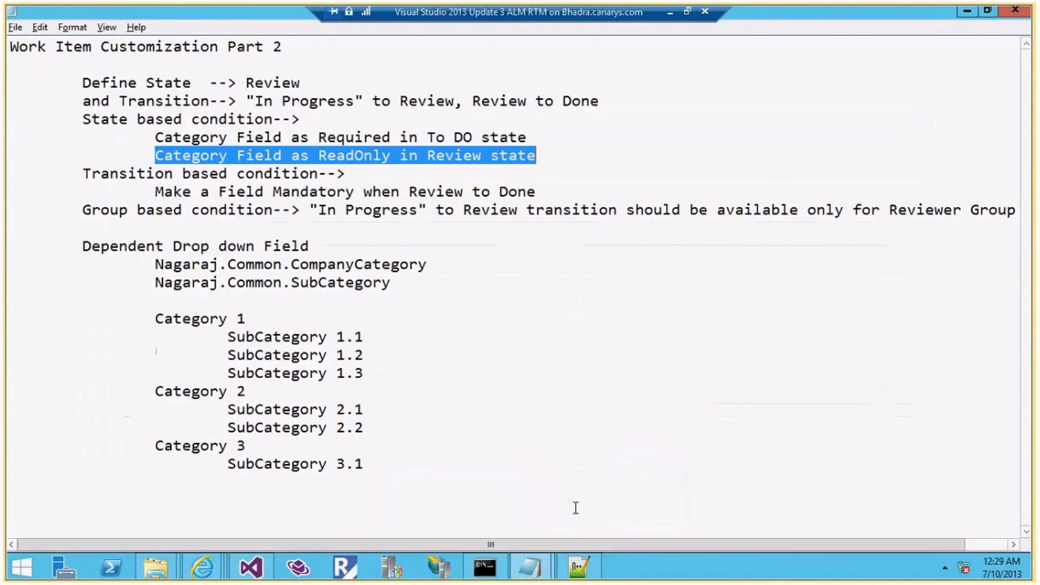
pyautogui.click(234, 157)
pyautogui.moveTo(162, 156); pyautogui.dragTo(547, 155)
pyautogui.hotkey('alt', 'Tab')
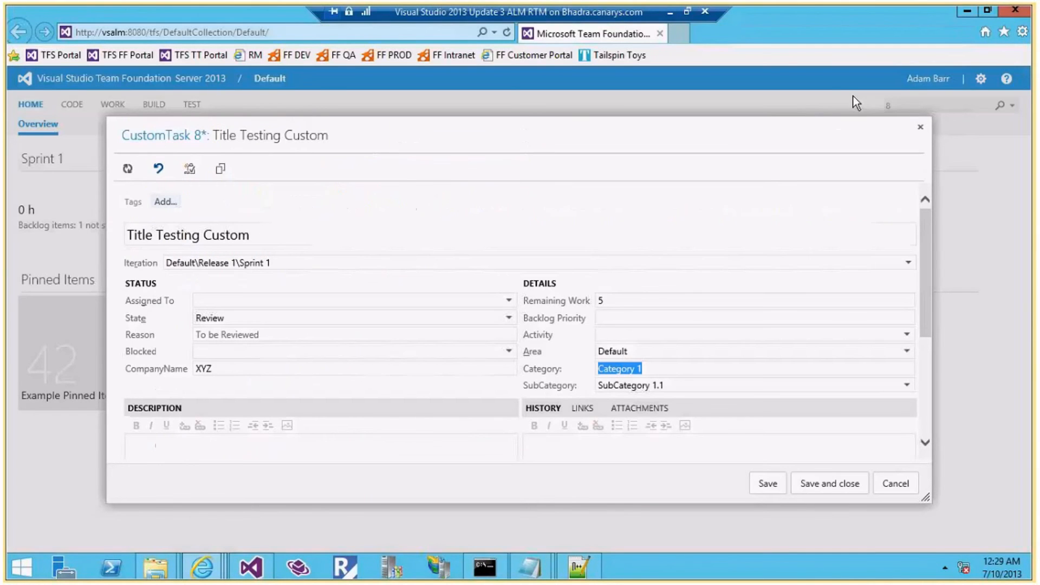
pyautogui.click(773, 488)
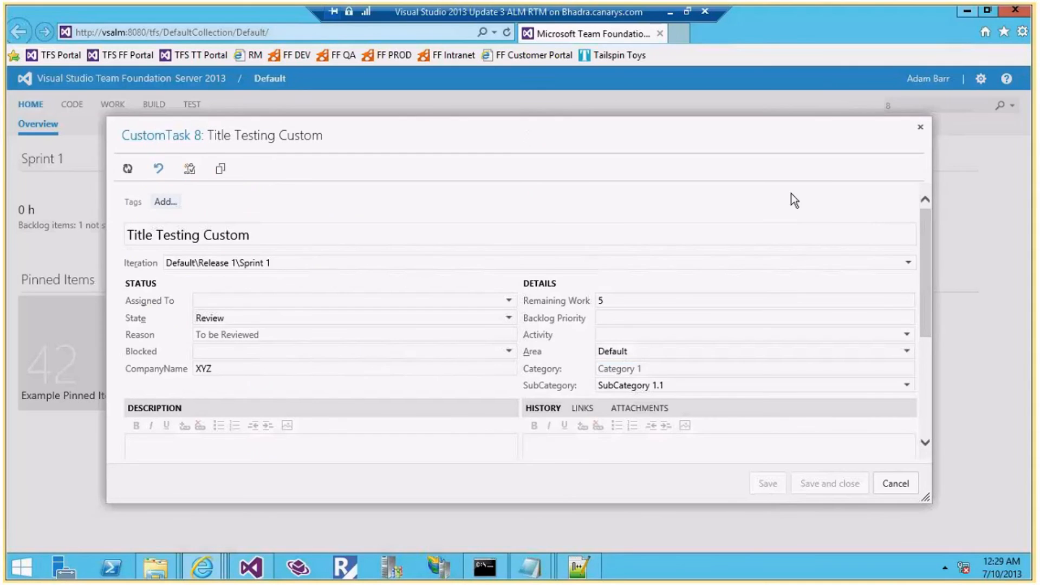
# Highlight the Make a Field Mandatory and In Progress to Review group condition notes
pyautogui.moveTo(530, 566)
pyautogui.click(554, 470)
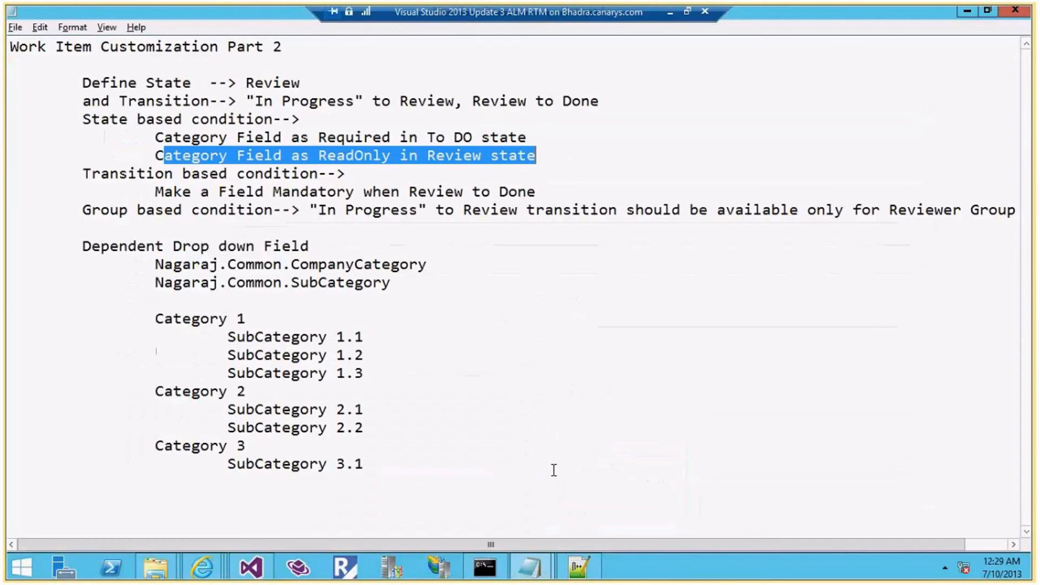
pyautogui.click(354, 175)
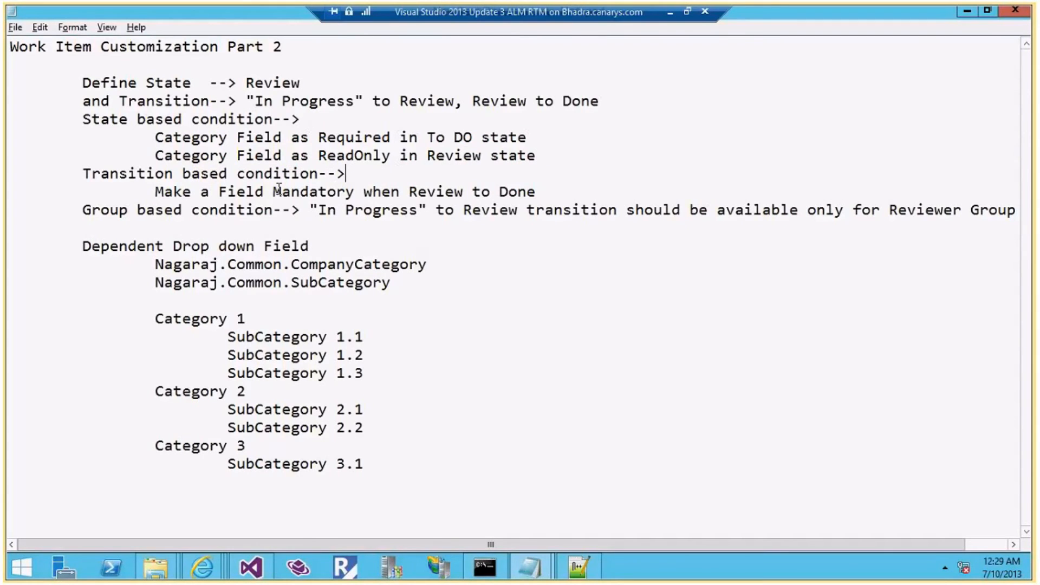
pyautogui.moveTo(155, 193); pyautogui.dragTo(528, 196)
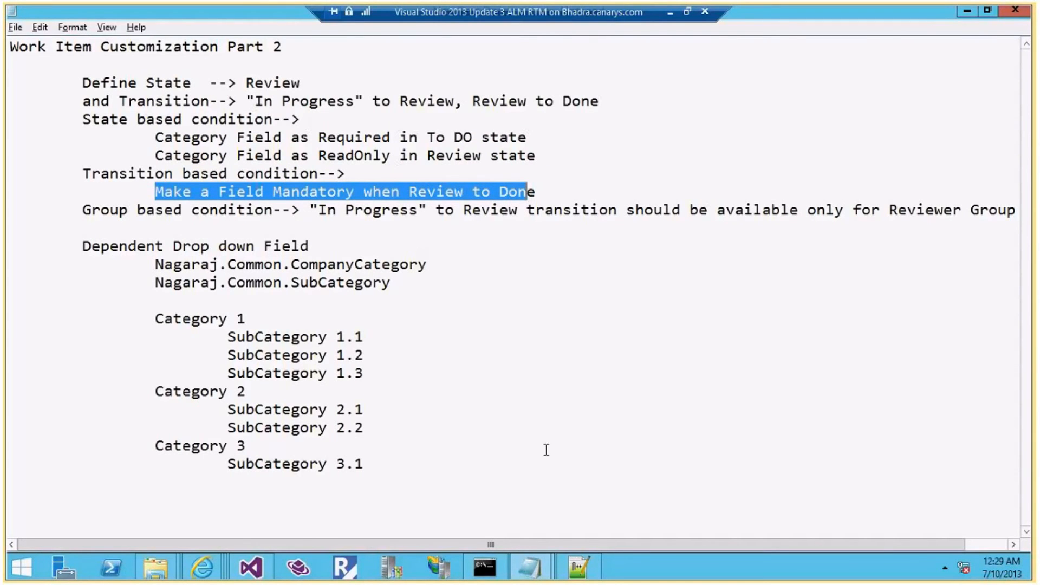
pyautogui.moveTo(312, 210); pyautogui.dragTo(520, 215)
pyautogui.click(519, 215)
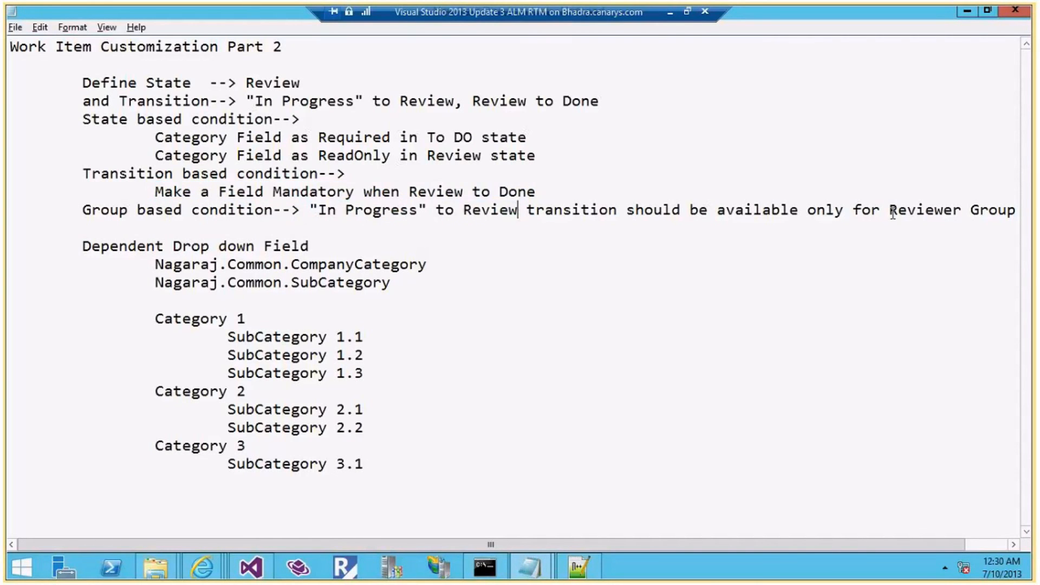